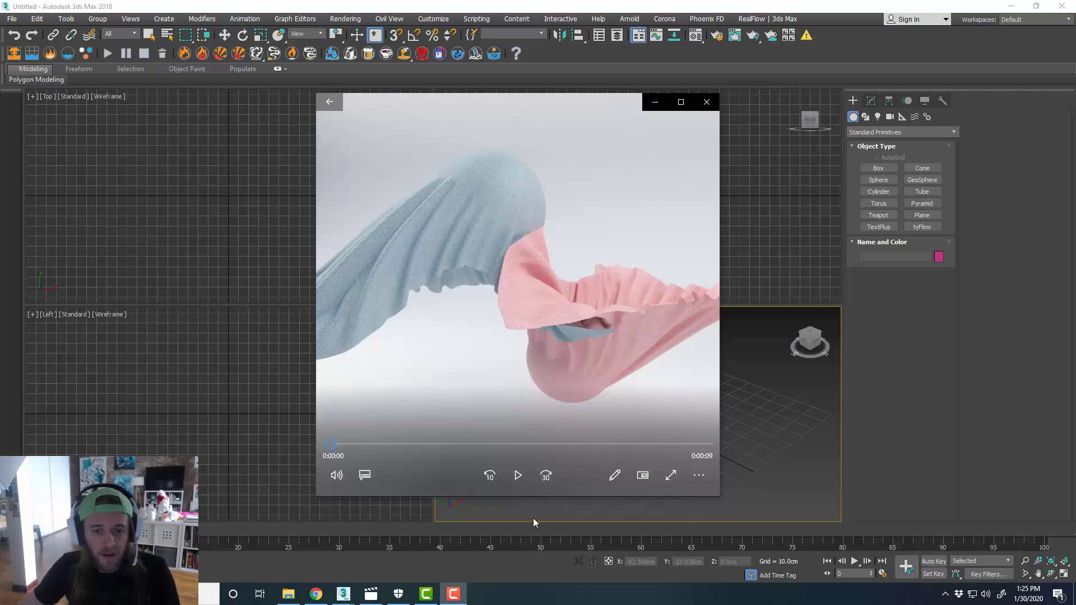
- Play and scrub through the ClothDance_01 reference video to examine the cloth strips reacting to the sphere, and minimise the player
click(518, 475)
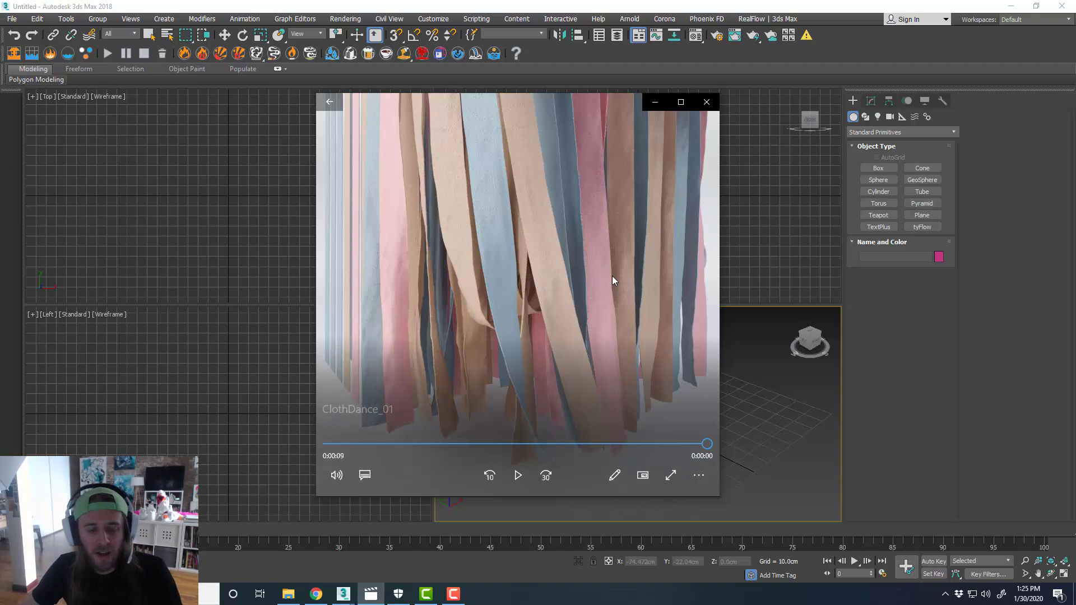
drag(707, 444, 502, 446)
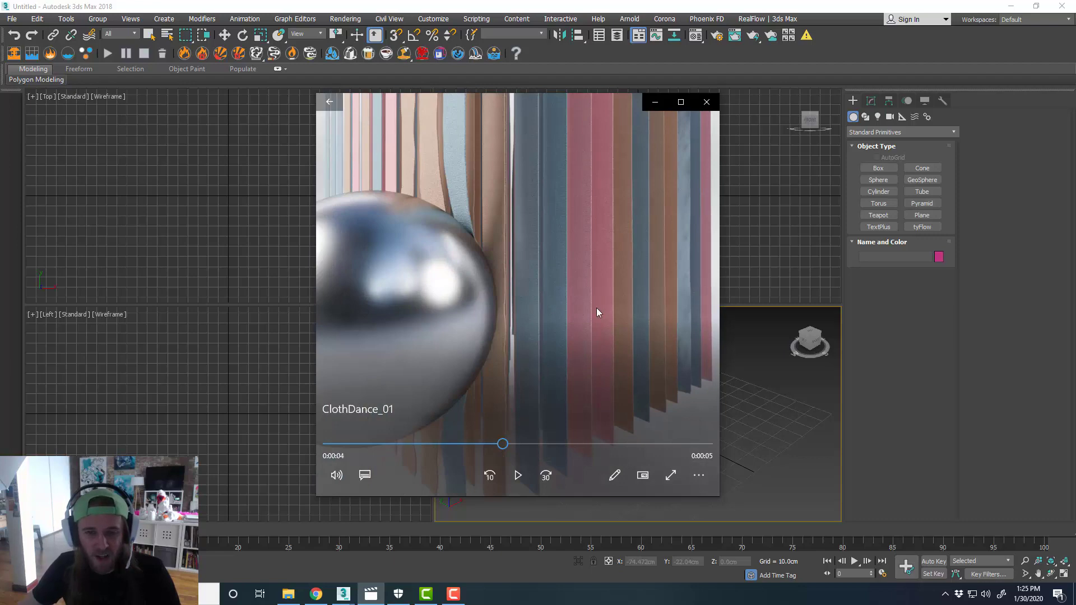
click(520, 475)
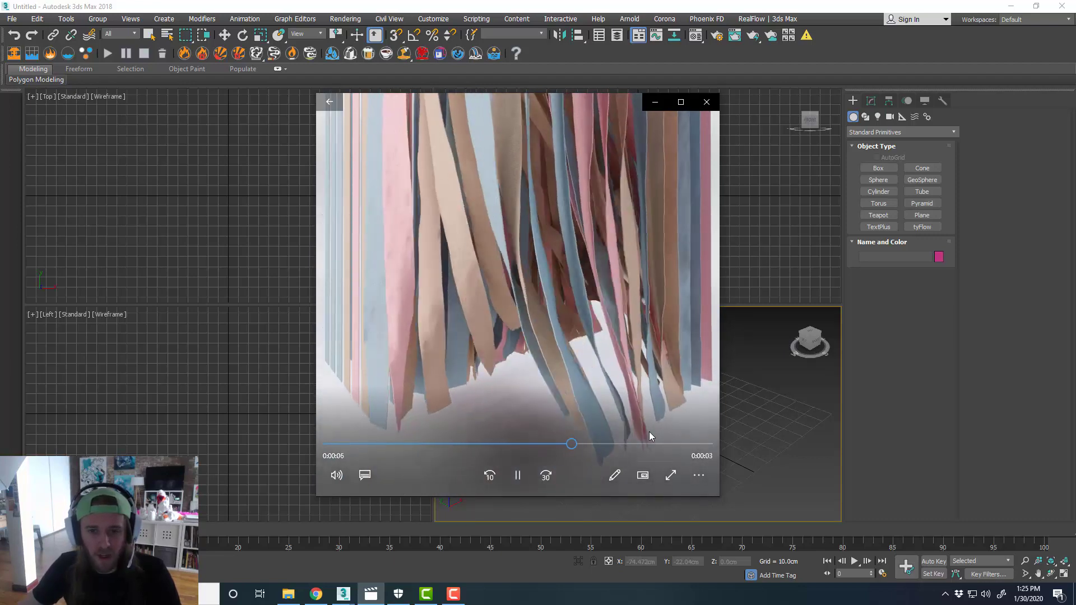
click(518, 475)
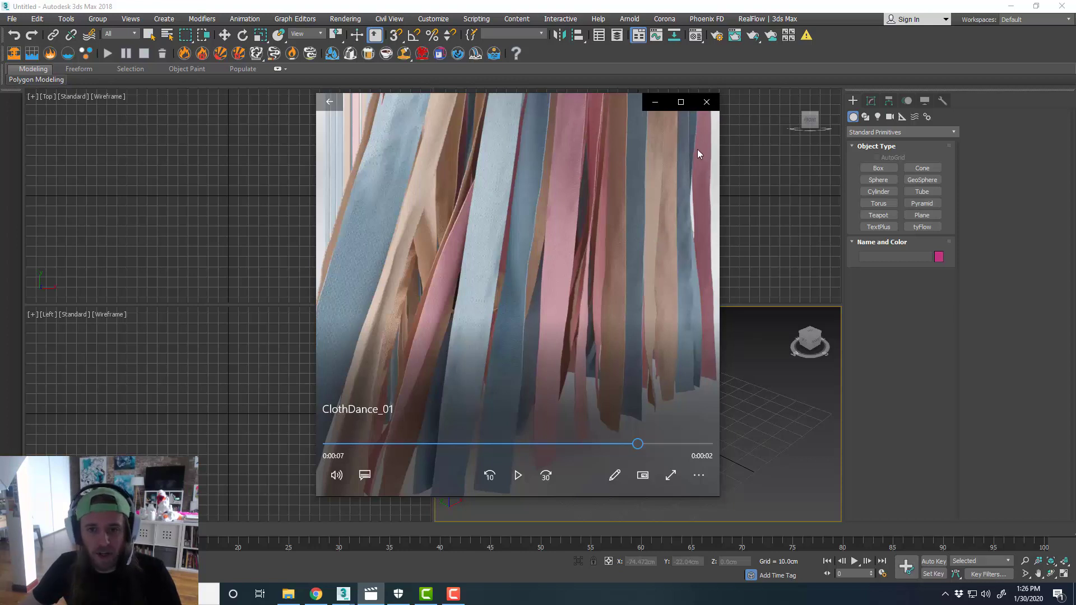
drag(582, 105, 587, 106)
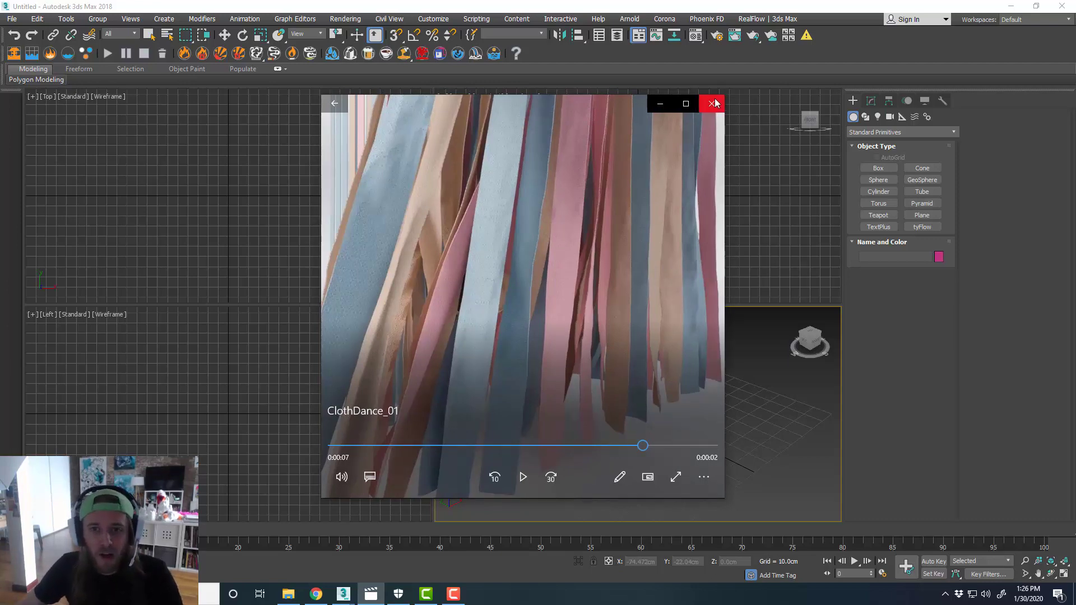
drag(637, 447, 532, 448)
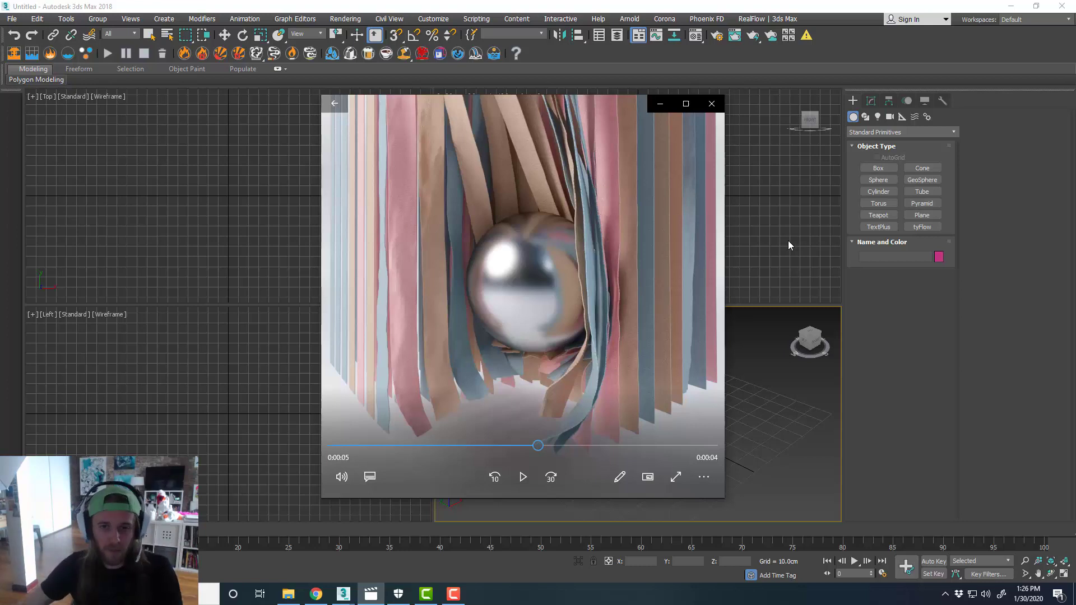
click(660, 103)
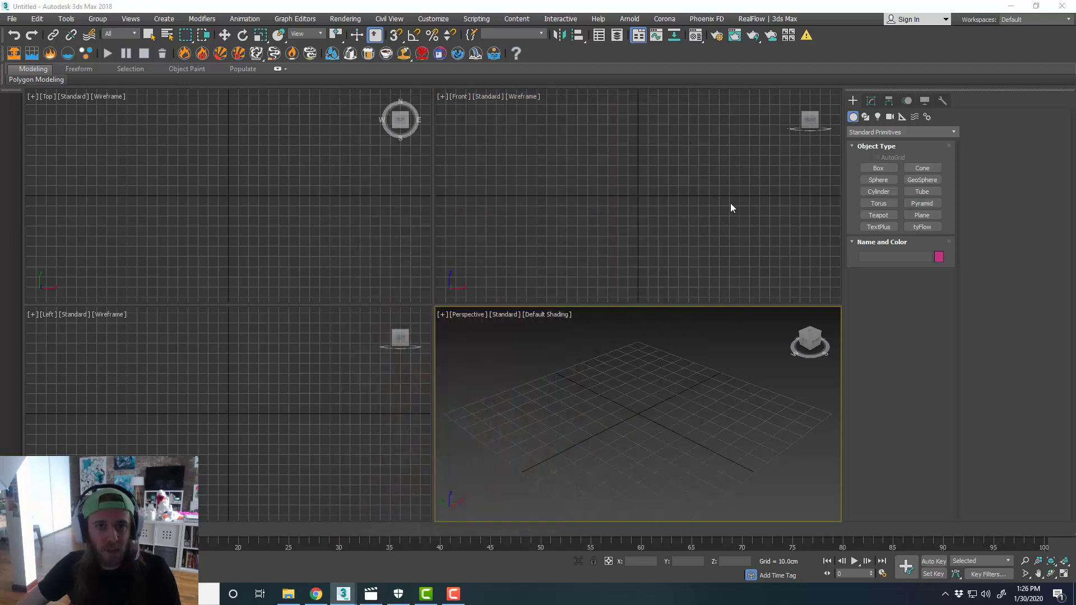
- Check the system unit scale and the display unit scale in the scene's units setup
click(435, 21)
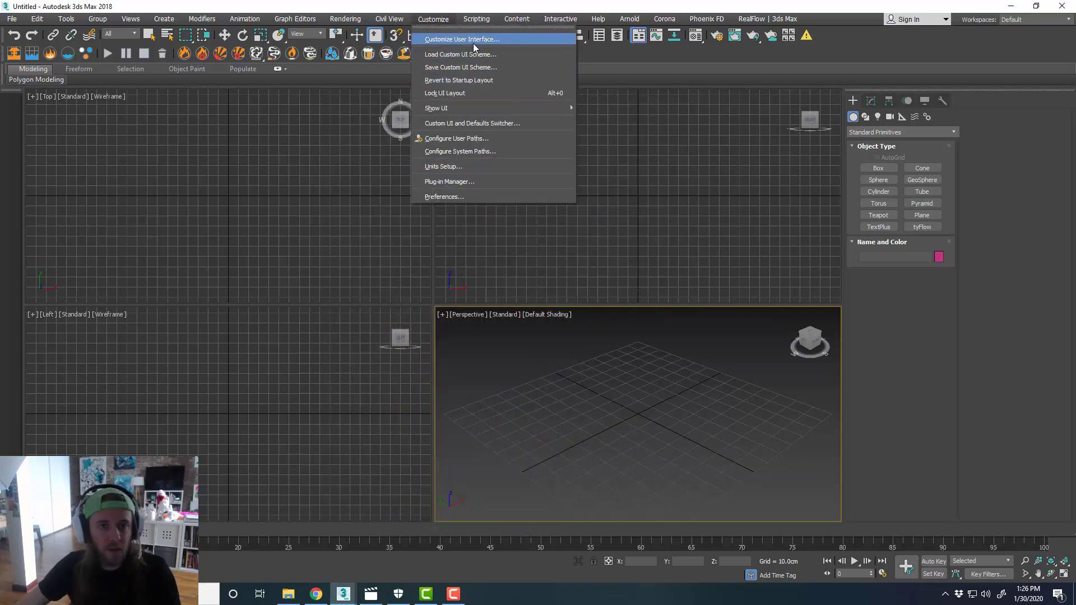
click(509, 167)
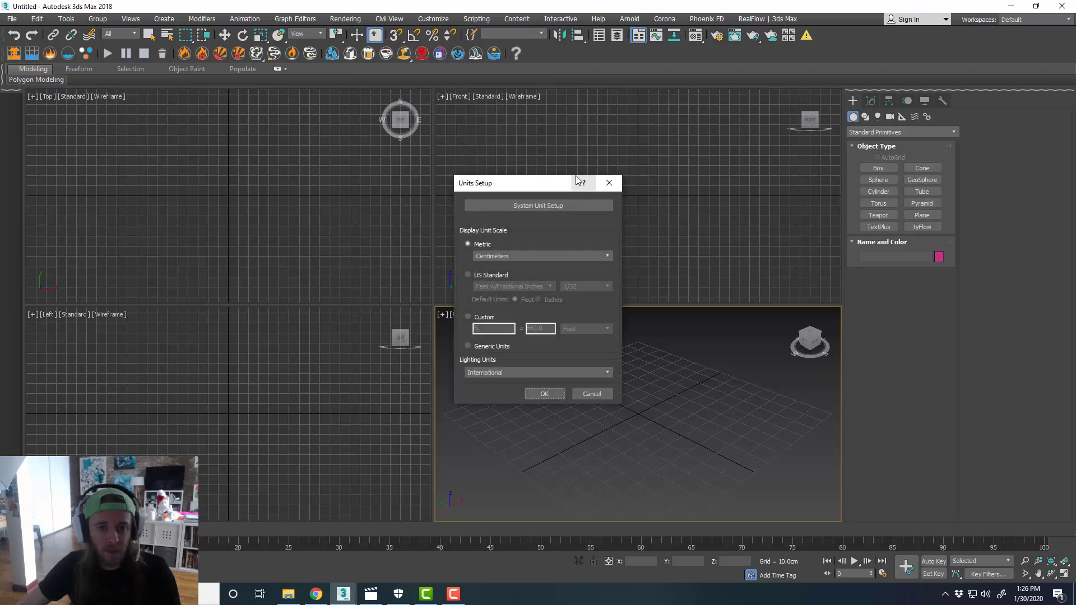
click(538, 206)
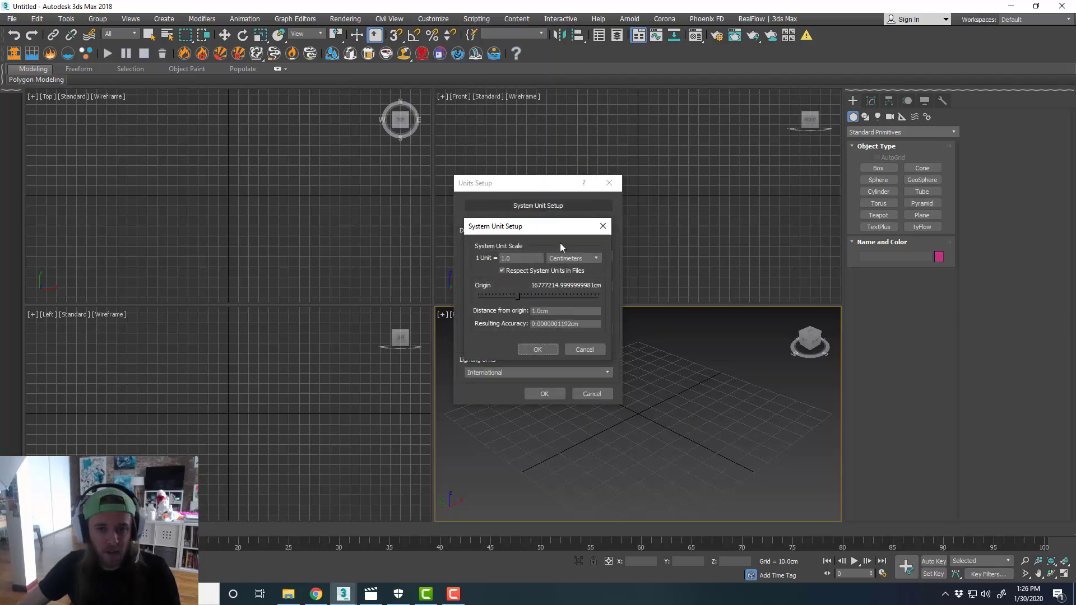
click(538, 349)
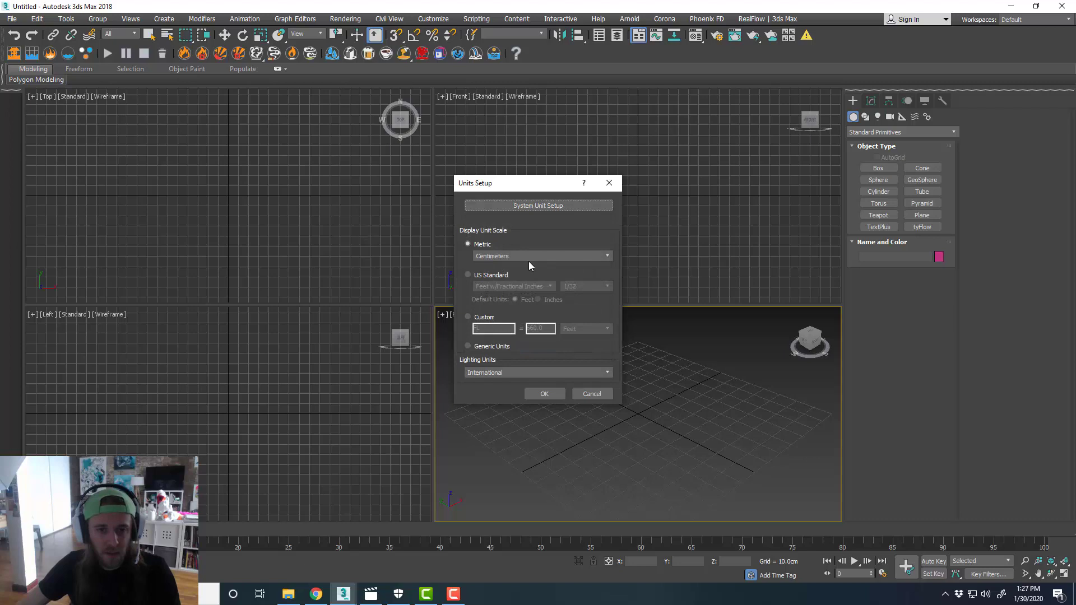
click(544, 392)
- Create a tall, narrow plane about 243 cm long and 31 cm wide in the Left view, just above the origin
key(alt+w)
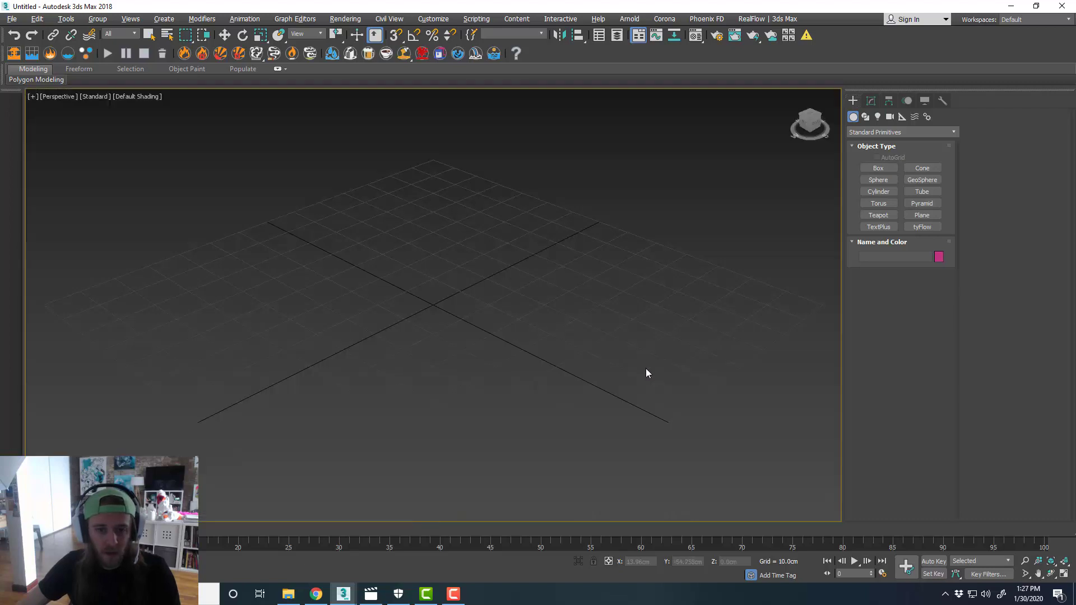
key(alt+w)
click(371, 383)
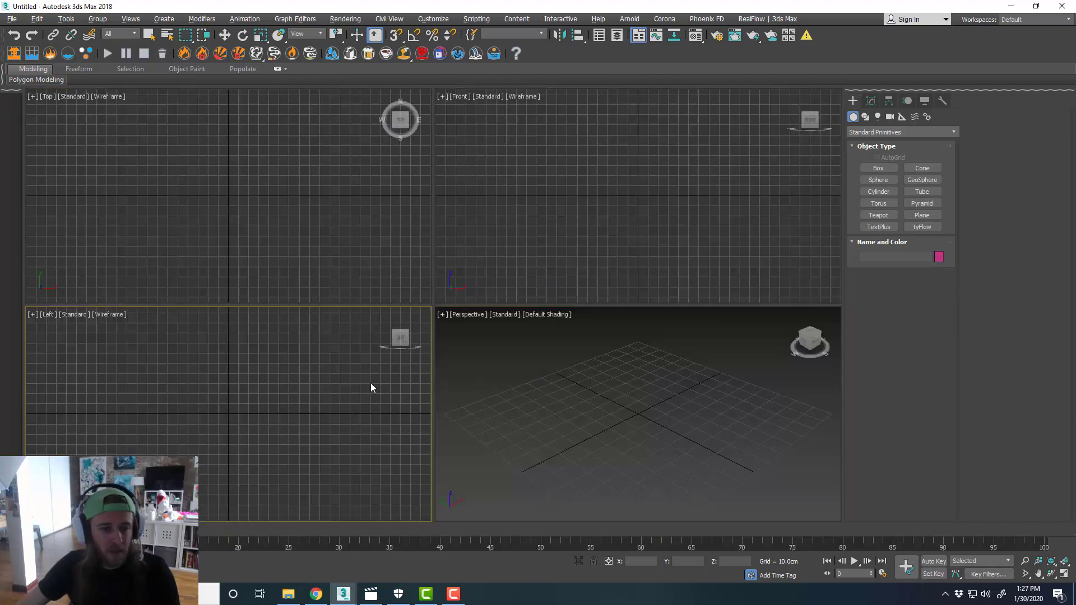
key(alt+w)
scroll(466, 330, up, 3)
middle_drag(493, 320, 511, 333)
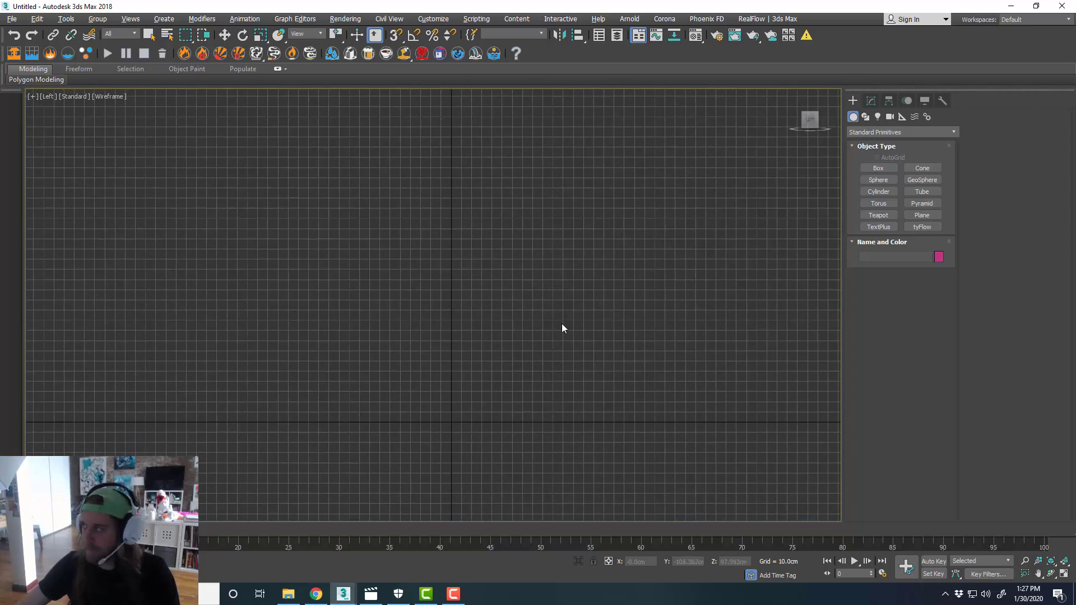
click(920, 216)
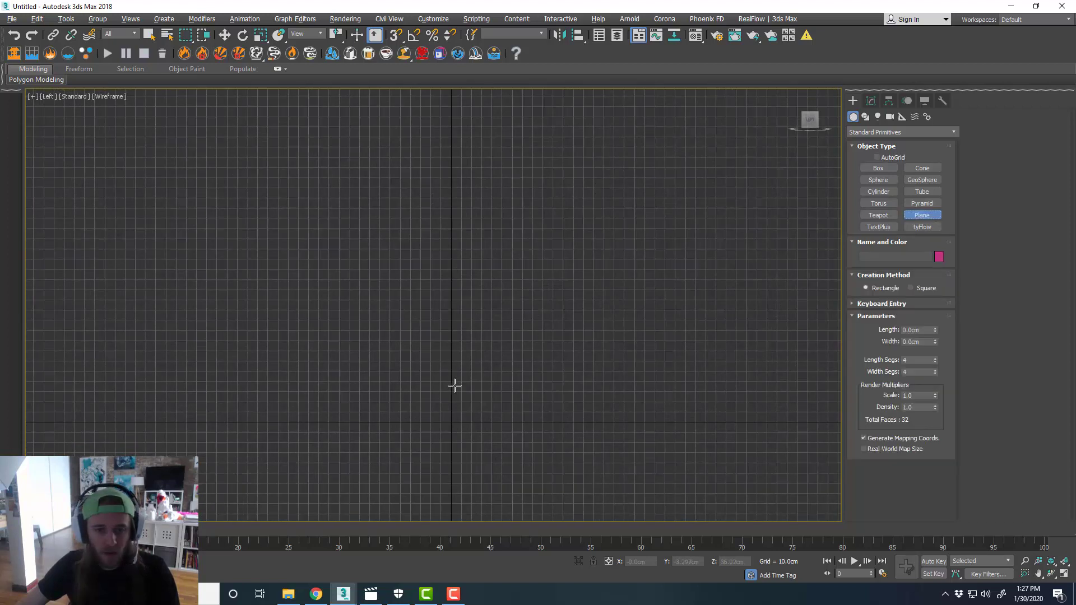
drag(454, 385, 487, 138)
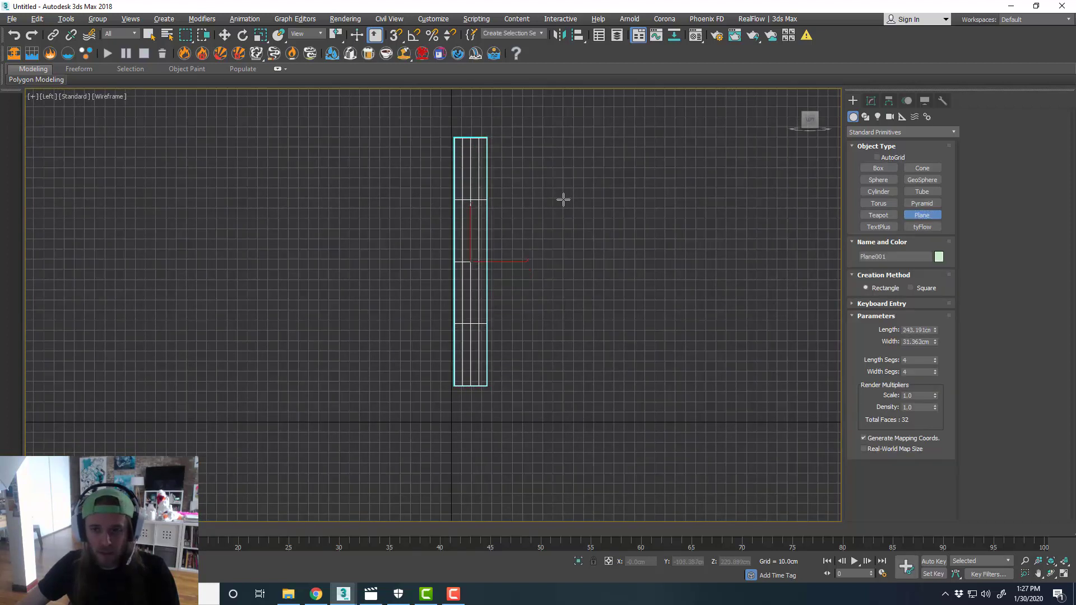
key(w)
- Set the plane's length to 600 cm and its width to 50 cm
click(872, 102)
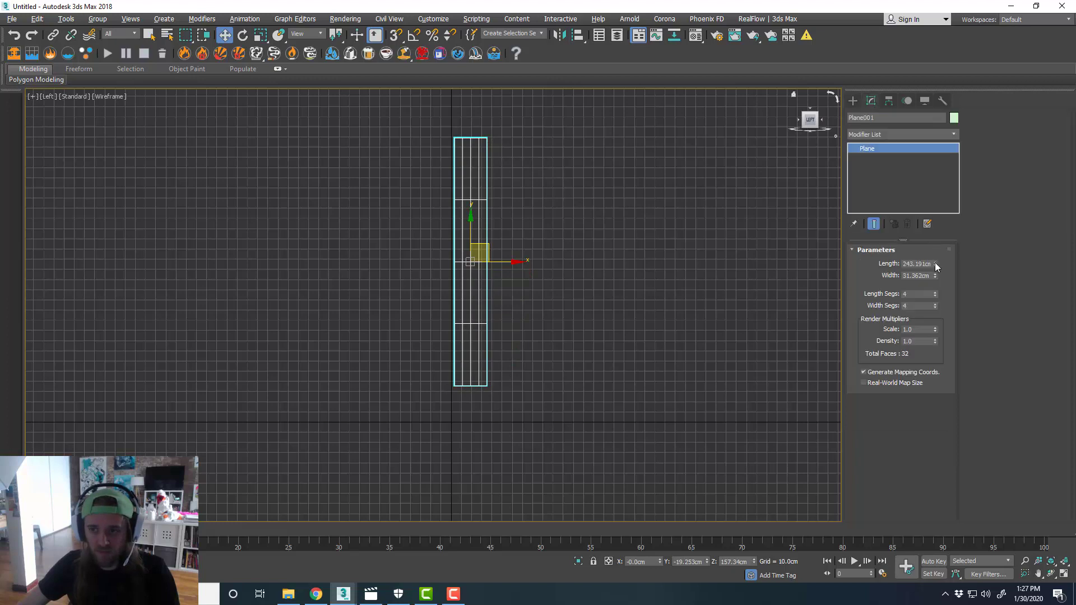
double_click(904, 263)
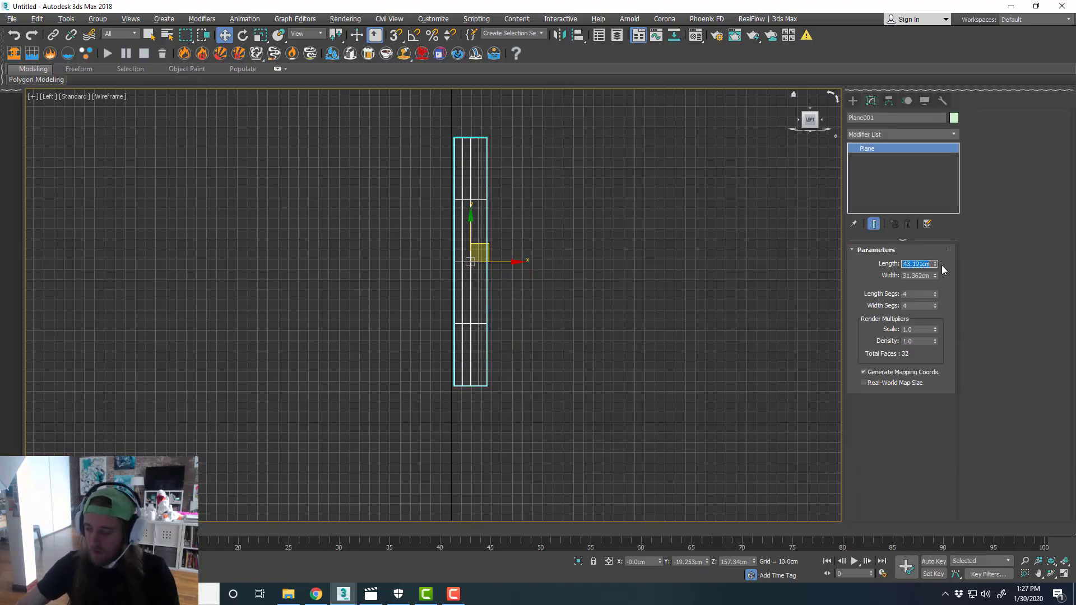
text(600)
key(Tab)
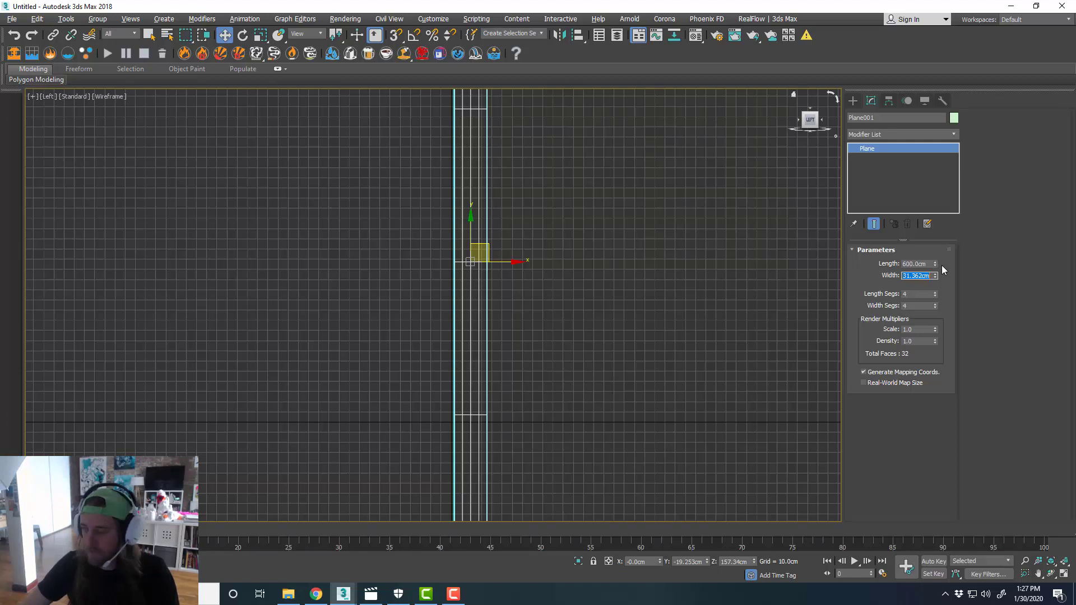
text(50)
key(Return)
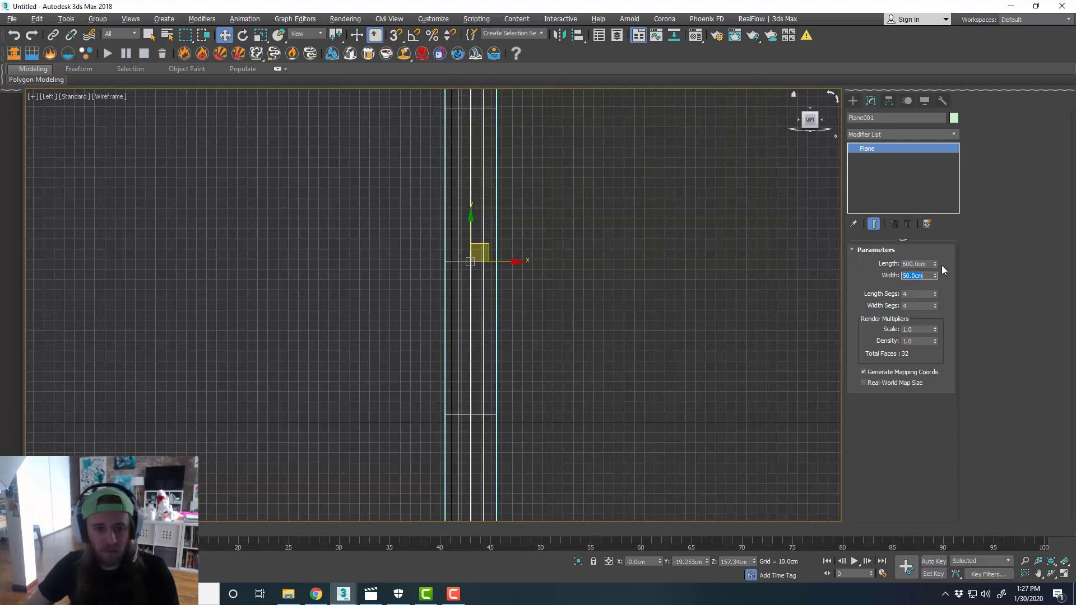
- Raise the plane above the ground line to a Z of about 336 cm and reset its Y position to 0
scroll(560, 312, down, 3)
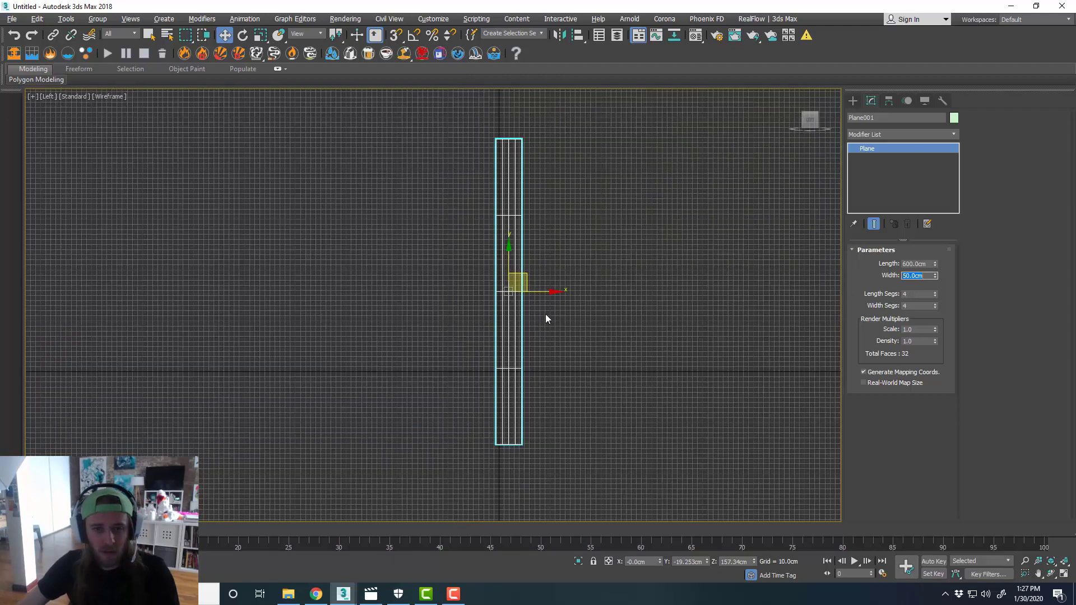
drag(496, 281, 494, 188)
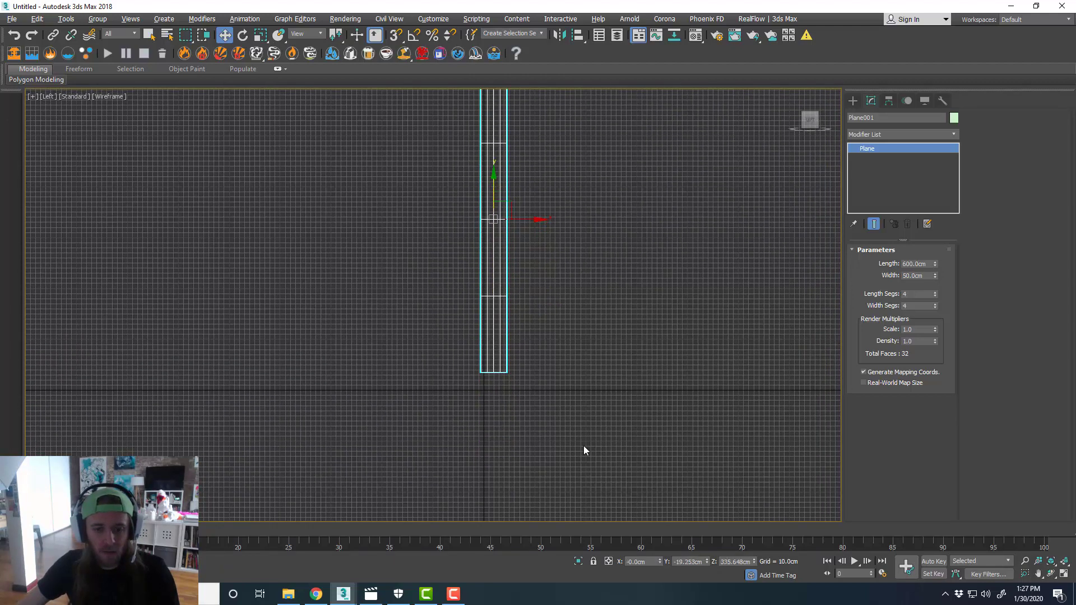
right_click(707, 562)
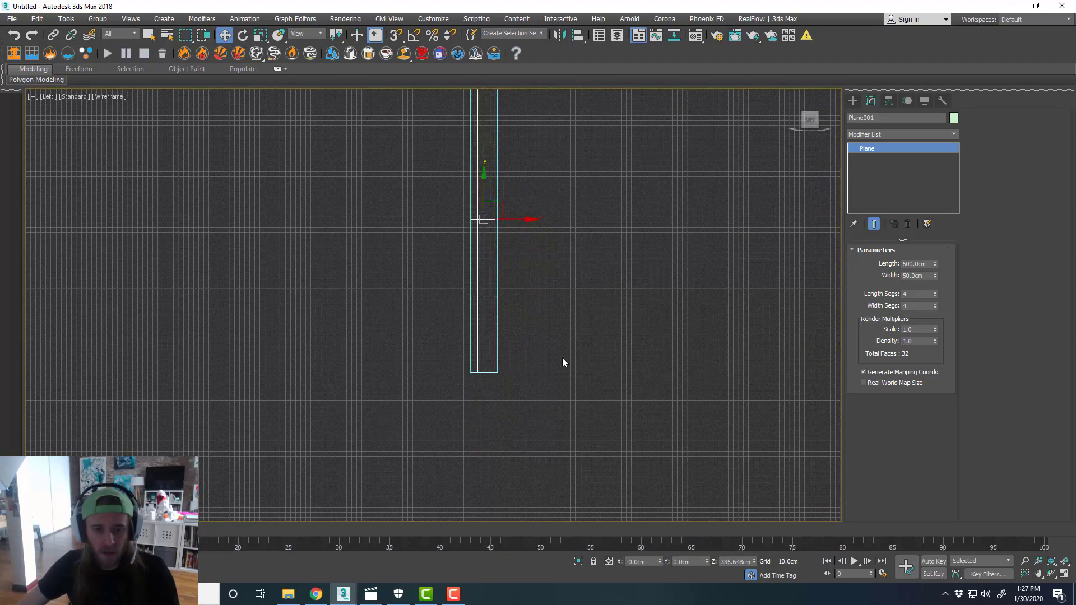
middle_drag(562, 358, 550, 392)
middle_drag(508, 339, 514, 375)
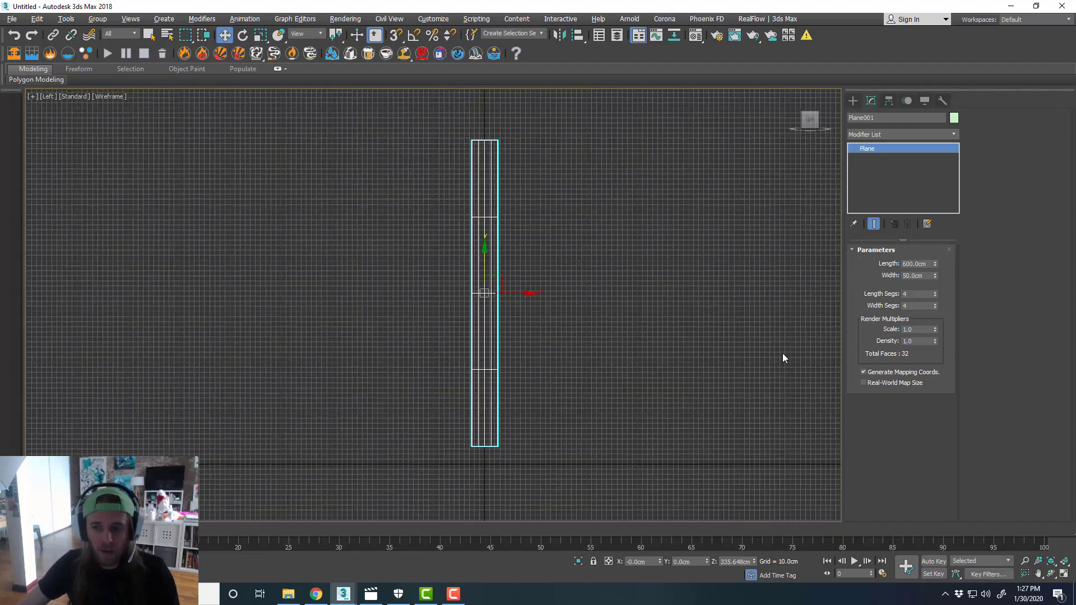
- Set the plane's length segments to 100 and its width segments to 6
double_click(920, 293)
text(100)
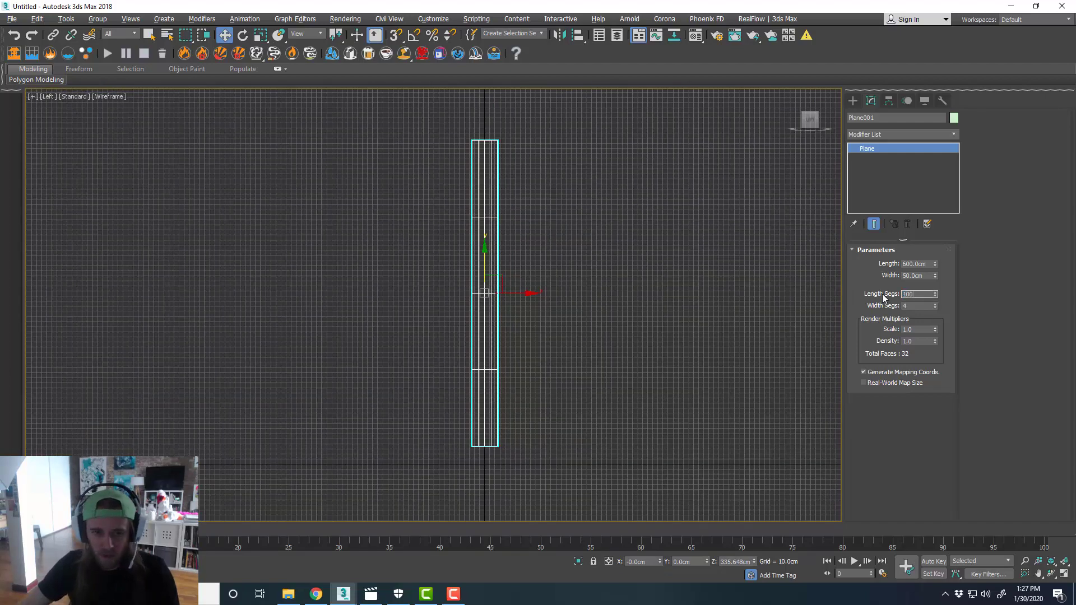
key(Tab)
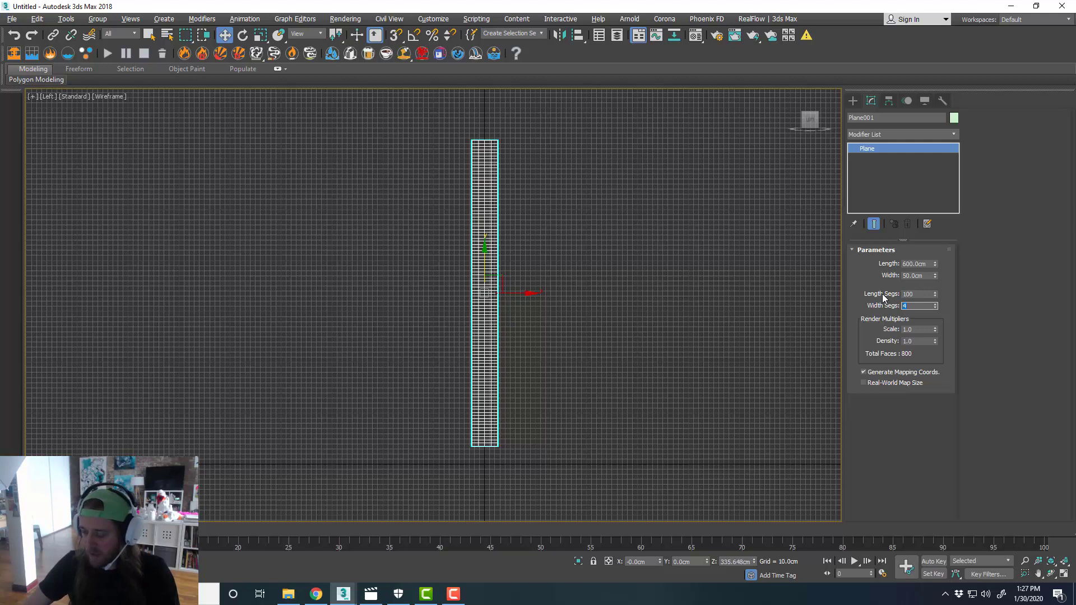
text(6)
key(Return)
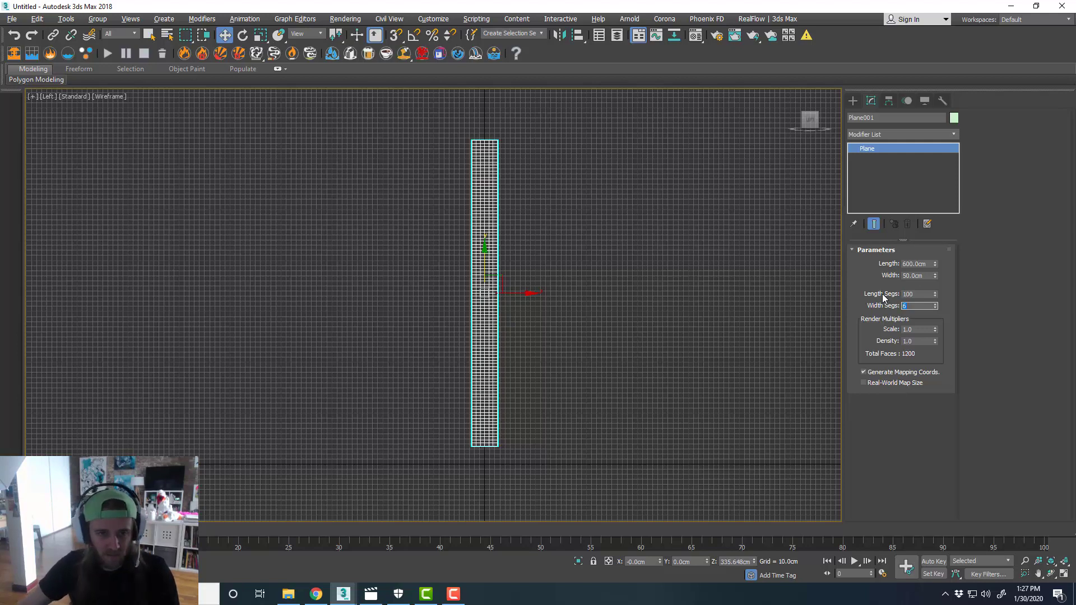
- Raise the plane further to a Z of about 403 cm and check its position in the Perspective view
middle_drag(556, 327, 562, 334)
drag(492, 267, 496, 232)
middle_drag(591, 355, 545, 338)
key(alt+w)
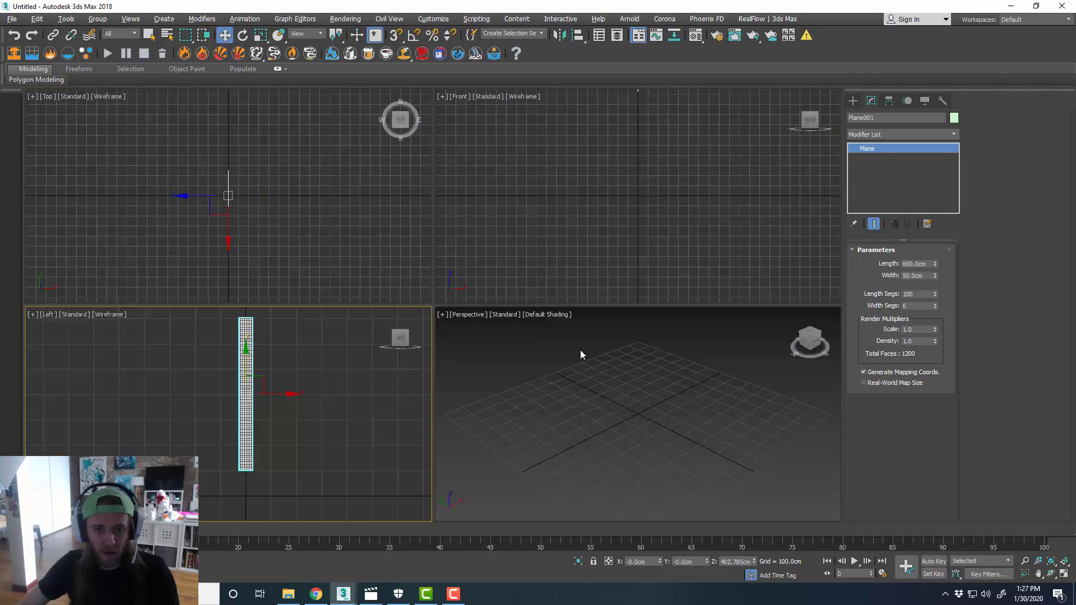
right_click(583, 352)
key(alt+w)
scroll(529, 356, down, 3)
middle_drag(525, 419, 517, 390)
- Create a flat box about 584 by 610 cm with a height of about -22 cm around the plane in the Top view
key(alt+w)
right_click(322, 237)
key(alt+w)
click(569, 288)
scroll(427, 286, down, 3)
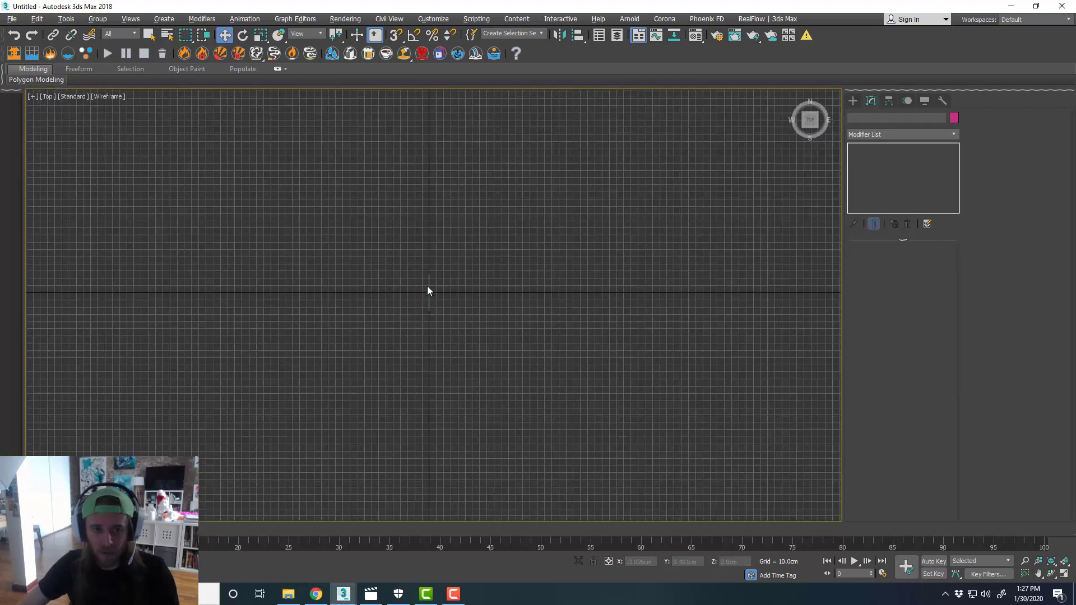
click(849, 104)
click(889, 167)
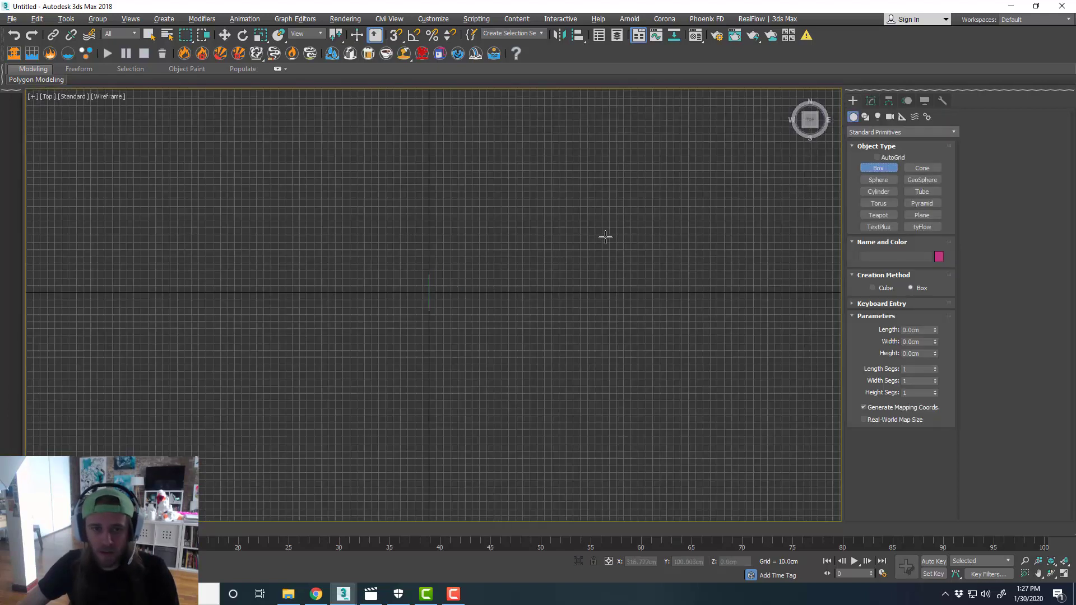
scroll(513, 274, down, 2)
drag(313, 154, 623, 454)
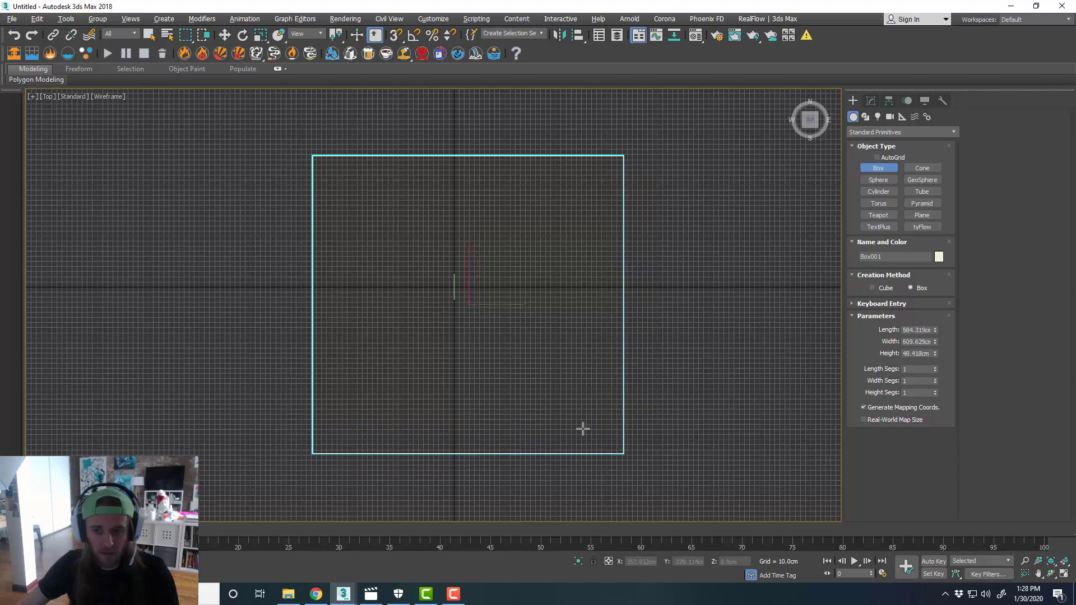
click(617, 465)
- Centre the box on the origin by resetting its X and Y positions to 0
key(w)
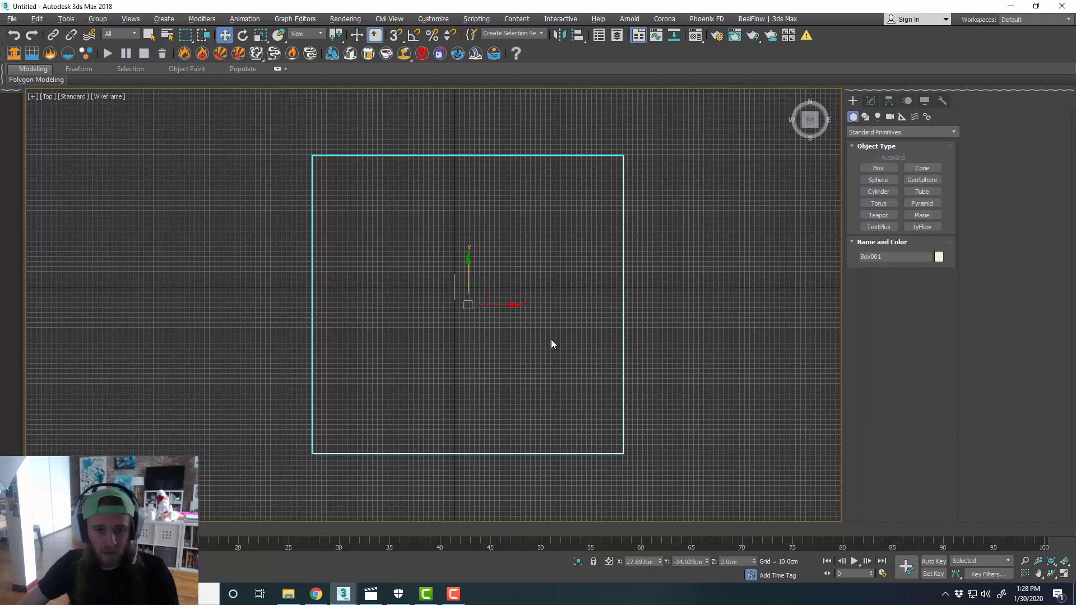
right_click(660, 562)
right_click(707, 562)
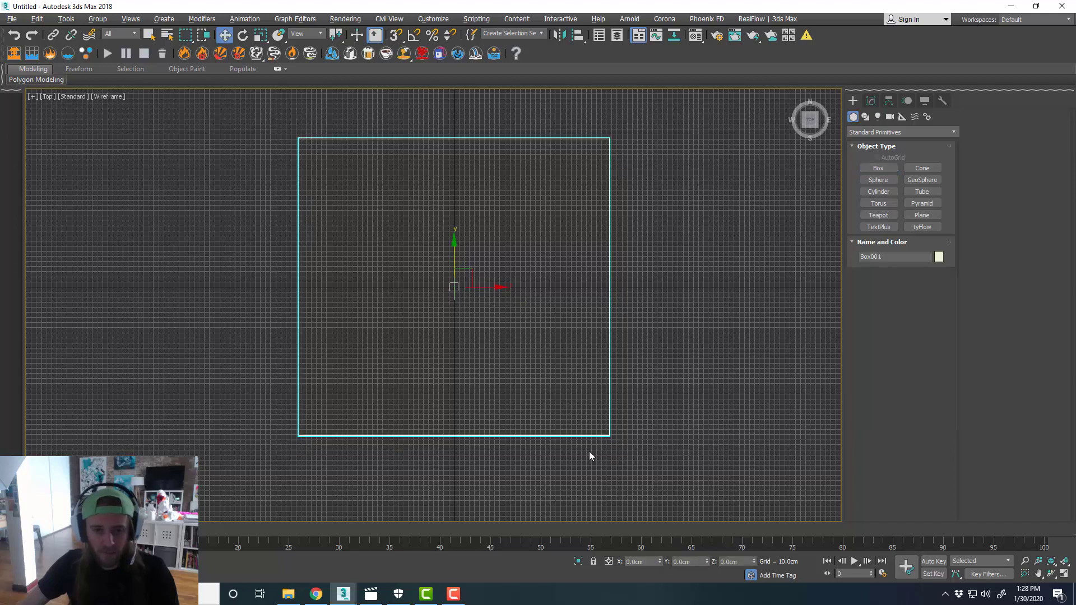
- Set the floor box's length and width to 700 cm each
middle_drag(589, 452, 533, 437)
key(alt+w)
middle_click(654, 463)
key(alt+w)
click(871, 101)
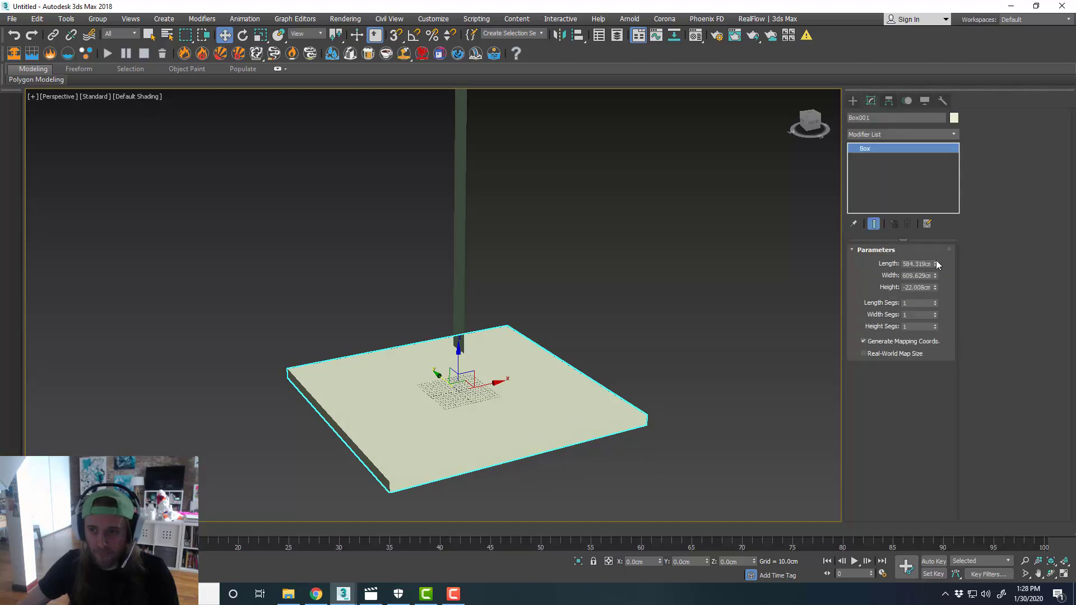
double_click(904, 264)
text(70)
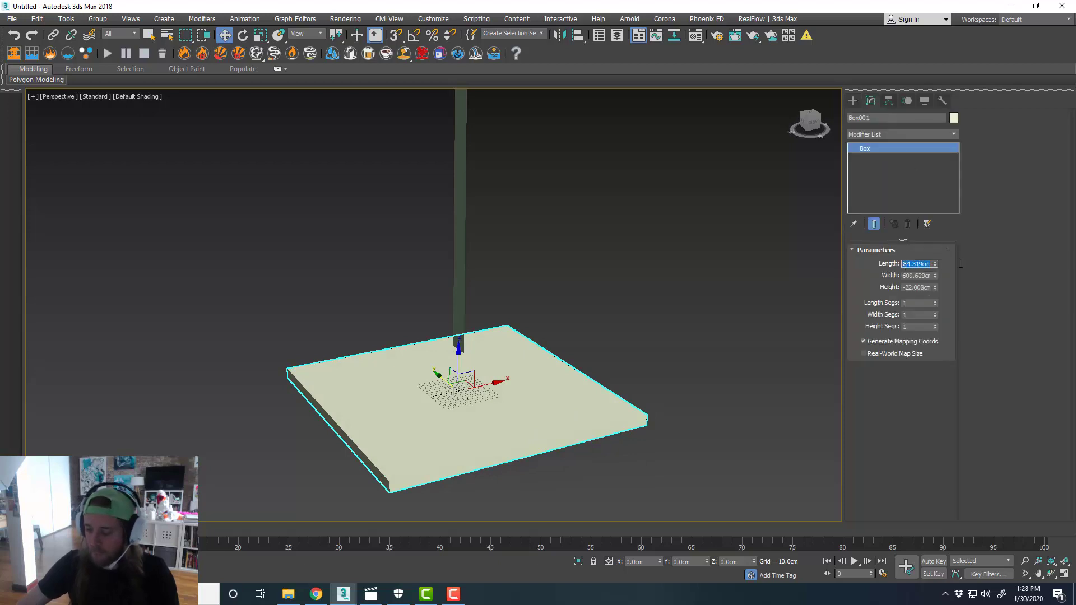
text(0)
key(Tab)
text(700)
key(Tab)
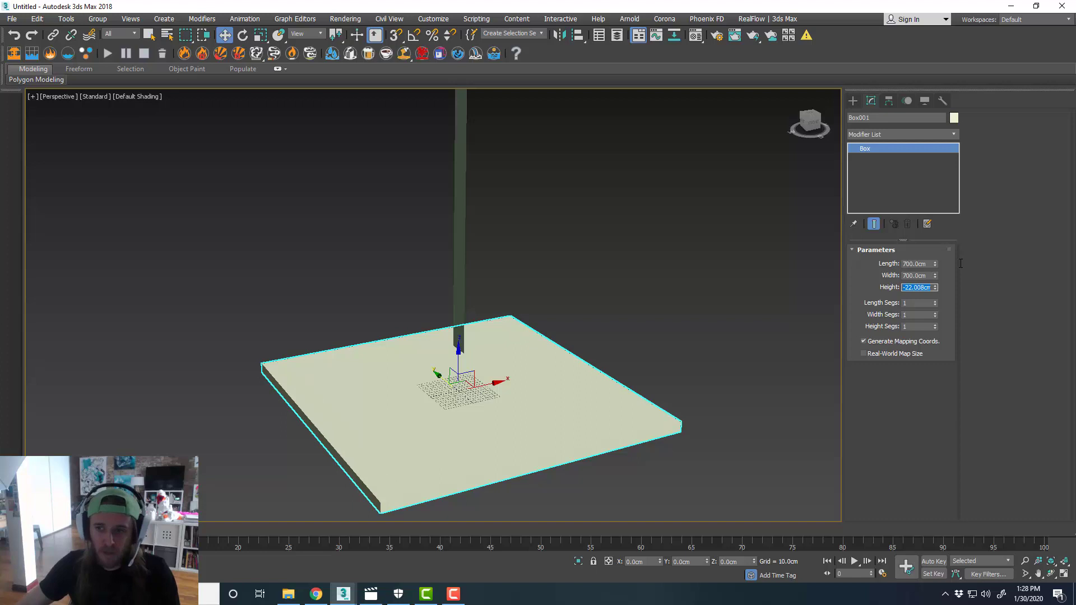
- Examine the resized floor box and the hanging strip above it from several angles in the Perspective view
alt+middle_drag(496, 399, 576, 388)
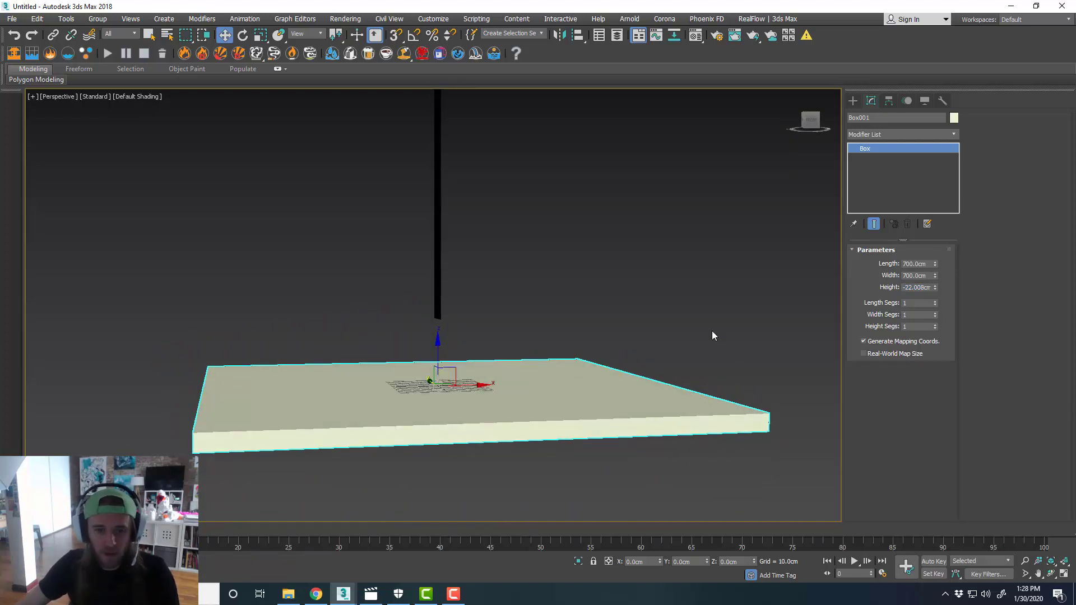
scroll(435, 386, up, 5)
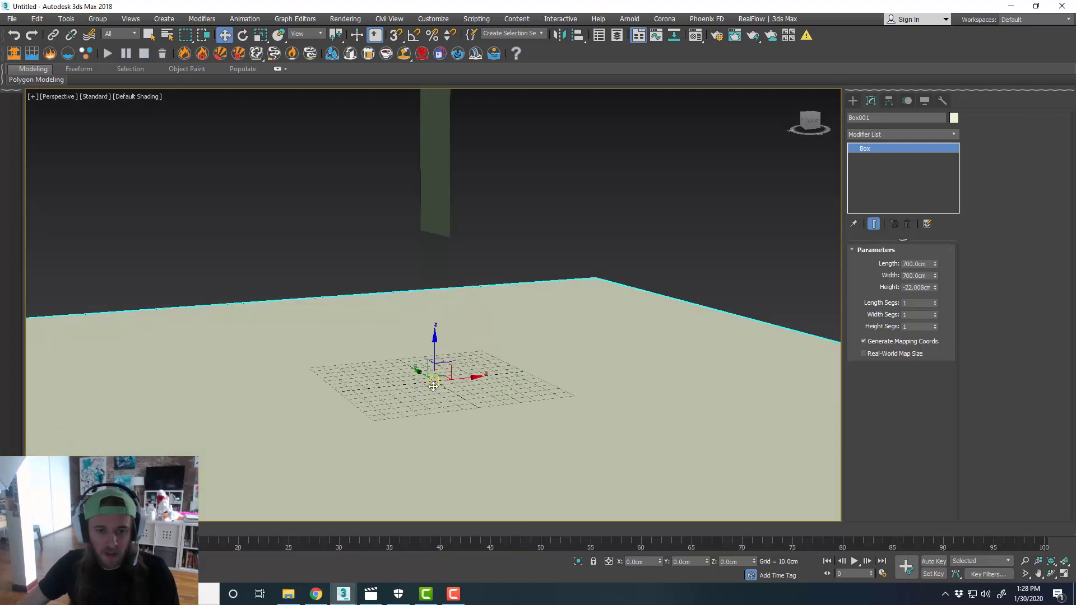
scroll(474, 382, down, 2)
scroll(541, 367, down, 2)
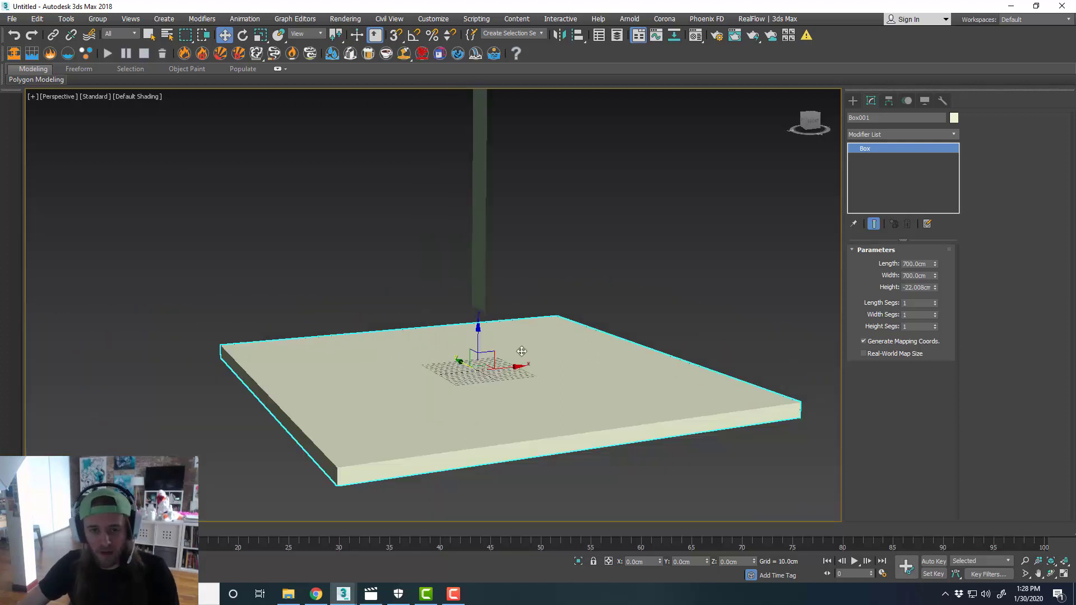
alt+middle_drag(522, 351, 560, 348)
right_click(561, 371)
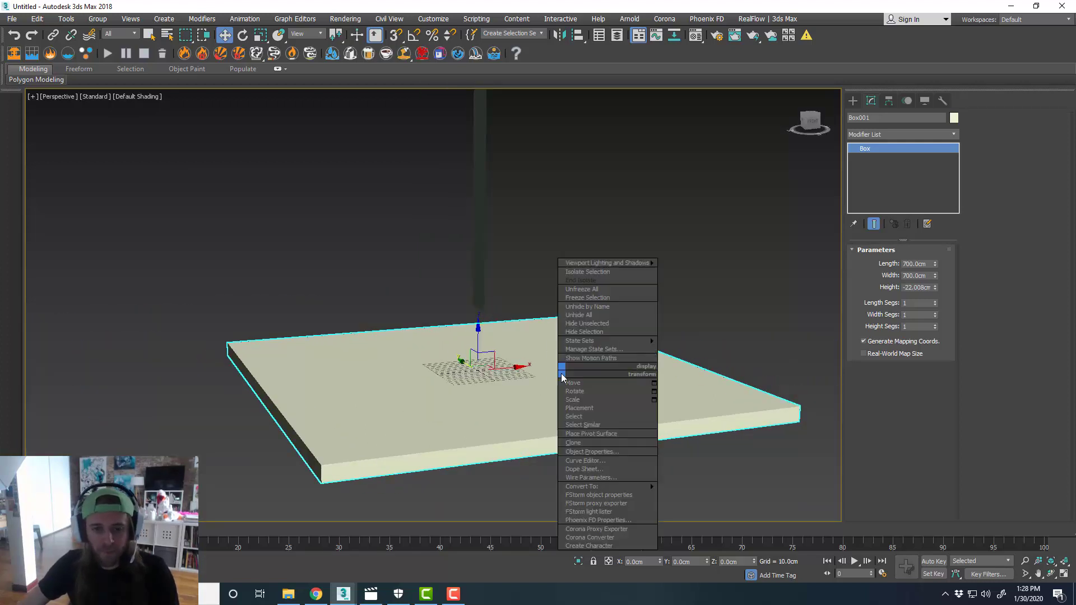
click(762, 352)
alt+middle_drag(597, 357, 591, 277)
scroll(583, 358, down, 2)
- Change the hanging plane's object colour to pink from the 3ds Max palette
click(448, 264)
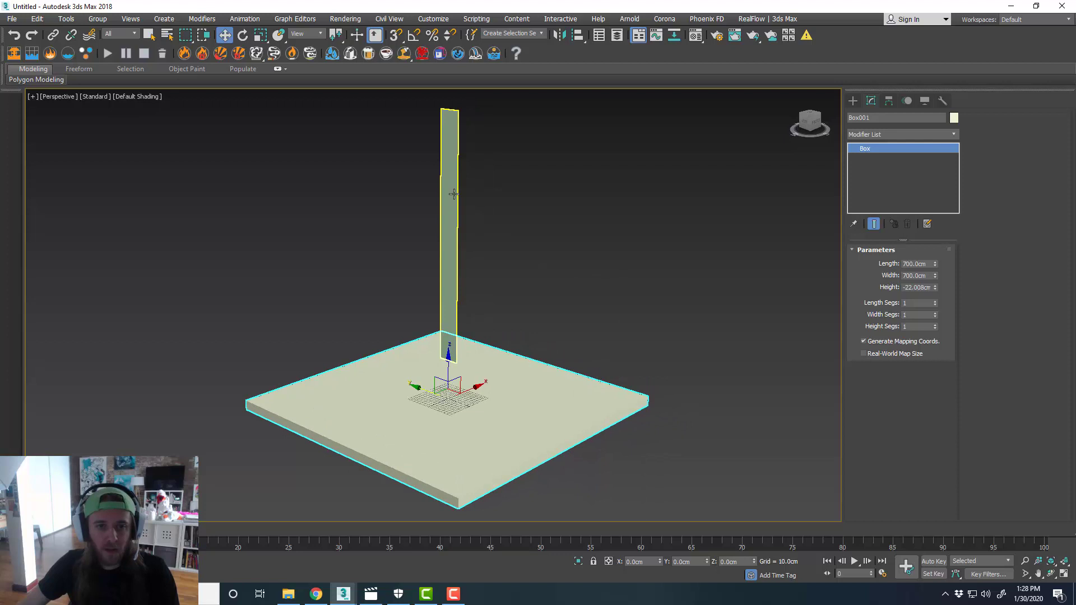
click(954, 117)
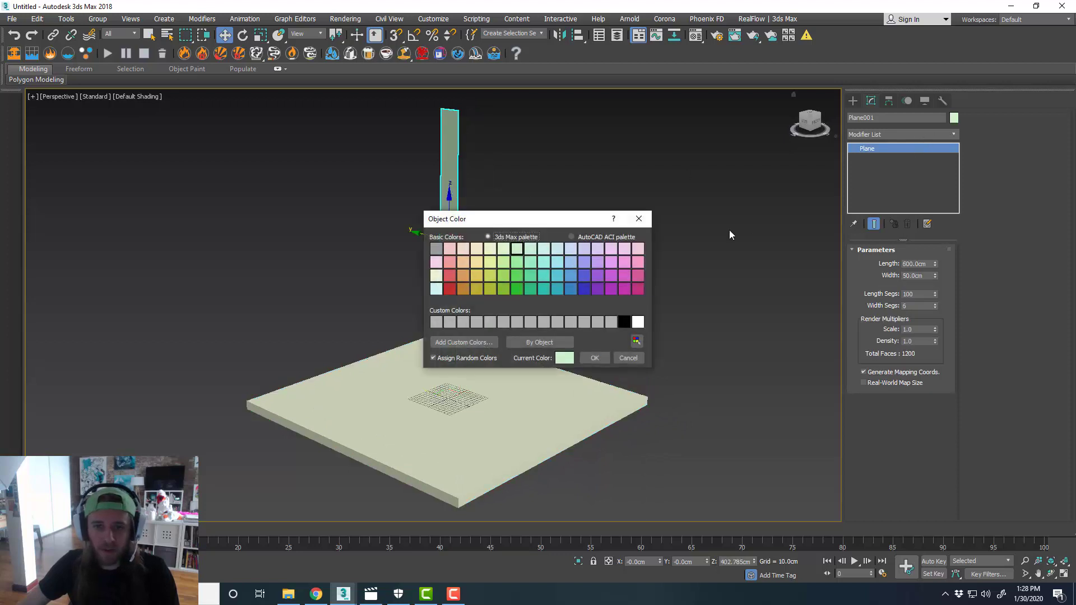
click(637, 286)
click(593, 359)
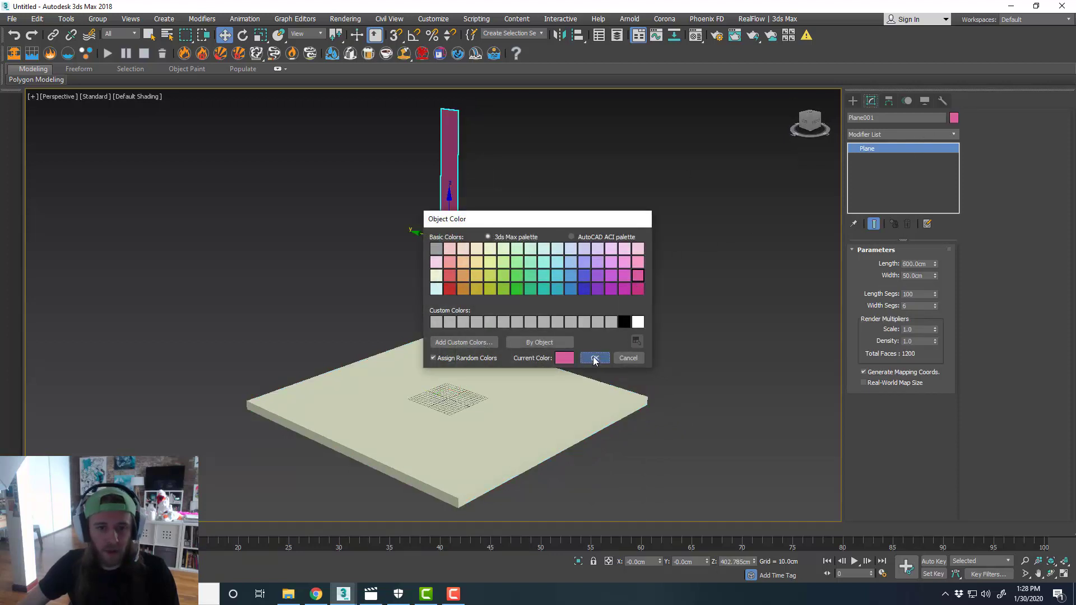
click(604, 325)
- Turn on Edged Faces shading in the Perspective view and check the strip's subdivisions
click(138, 97)
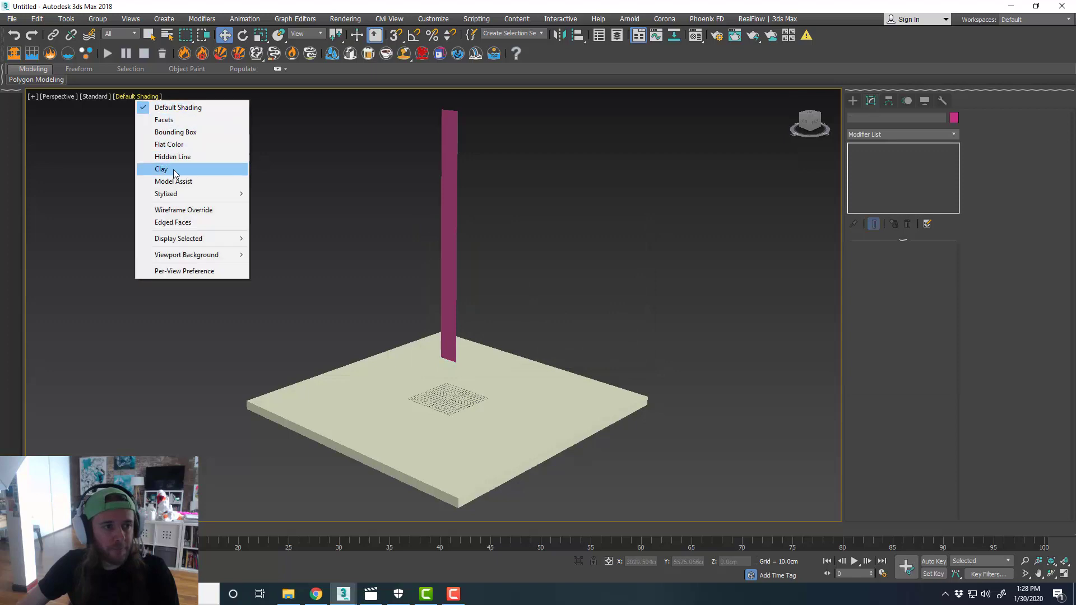
click(187, 222)
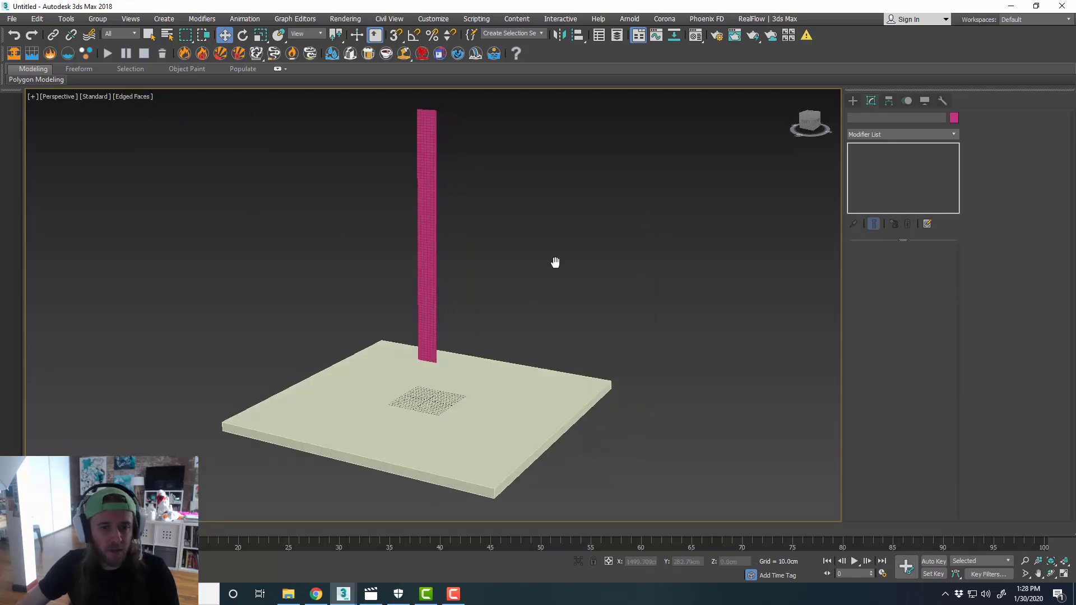
alt+middle_drag(555, 262, 538, 263)
scroll(451, 347, up, 2)
scroll(462, 340, down, 2)
middle_drag(532, 325, 535, 325)
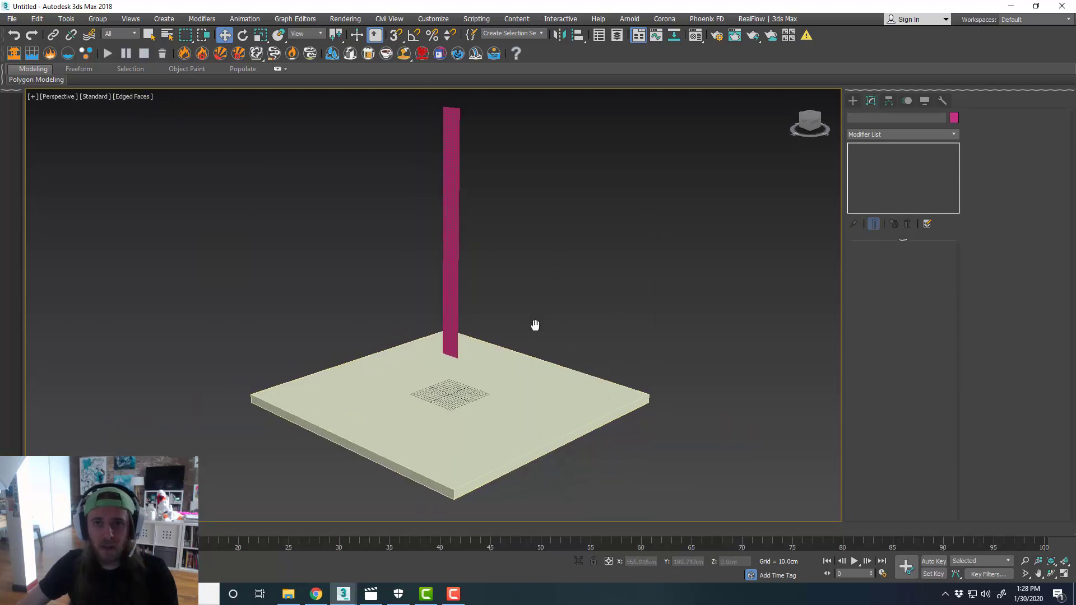
- Create a tyFlow object beside the floor box at about X 545 cm, Y 60 cm
click(854, 102)
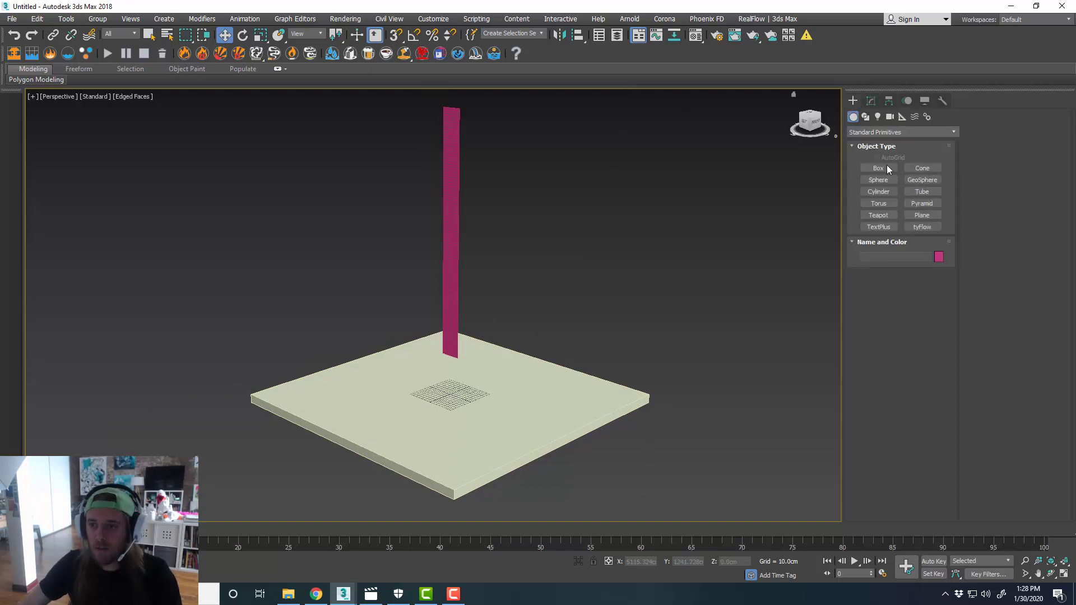
click(922, 227)
alt+middle_drag(644, 355, 606, 348)
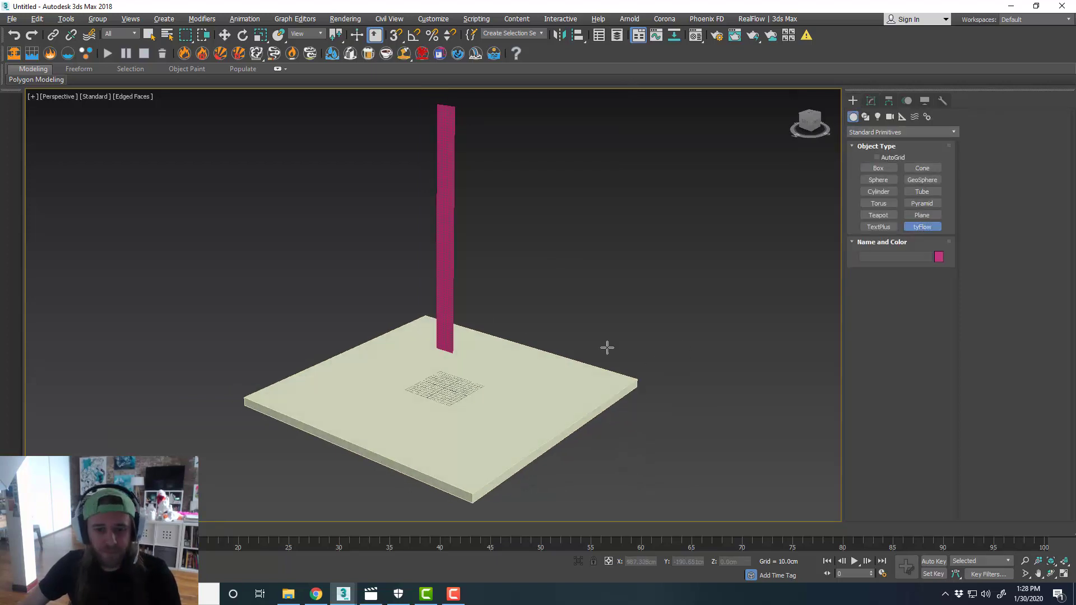
click(542, 323)
key(w)
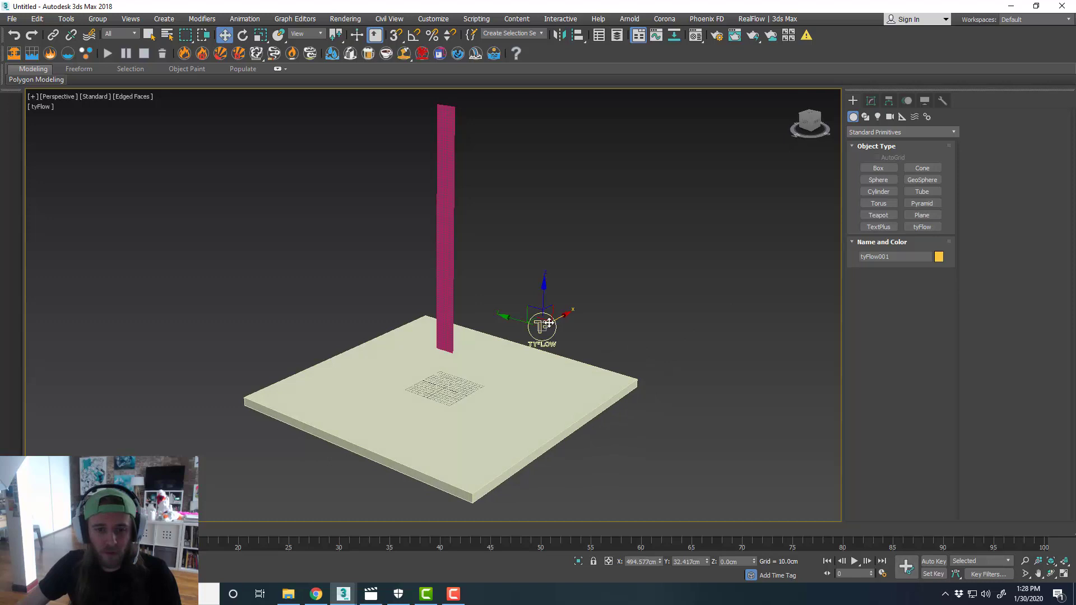
drag(537, 318, 539, 311)
- Open the tyFlow editor and arrange it so the strip and floor stay visible and more operators are listed
click(871, 102)
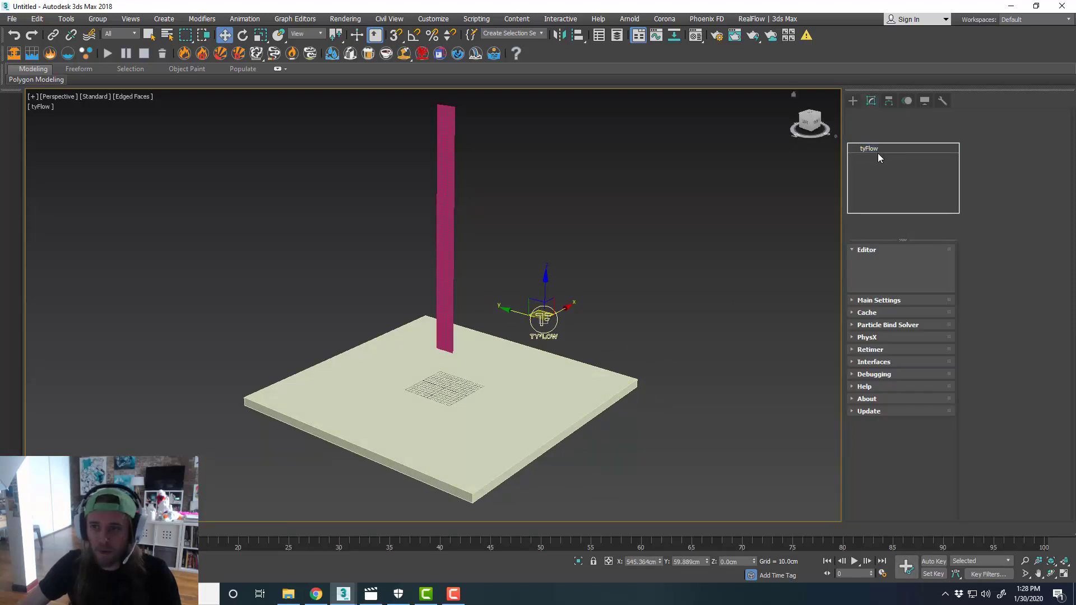
click(894, 276)
drag(548, 74, 751, 26)
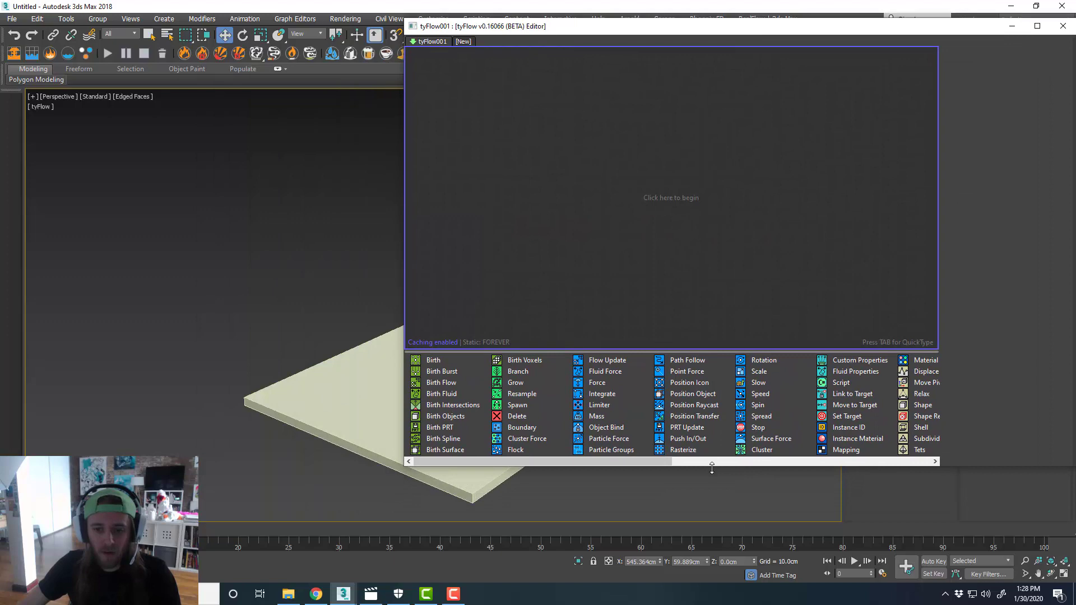
drag(711, 465, 711, 547)
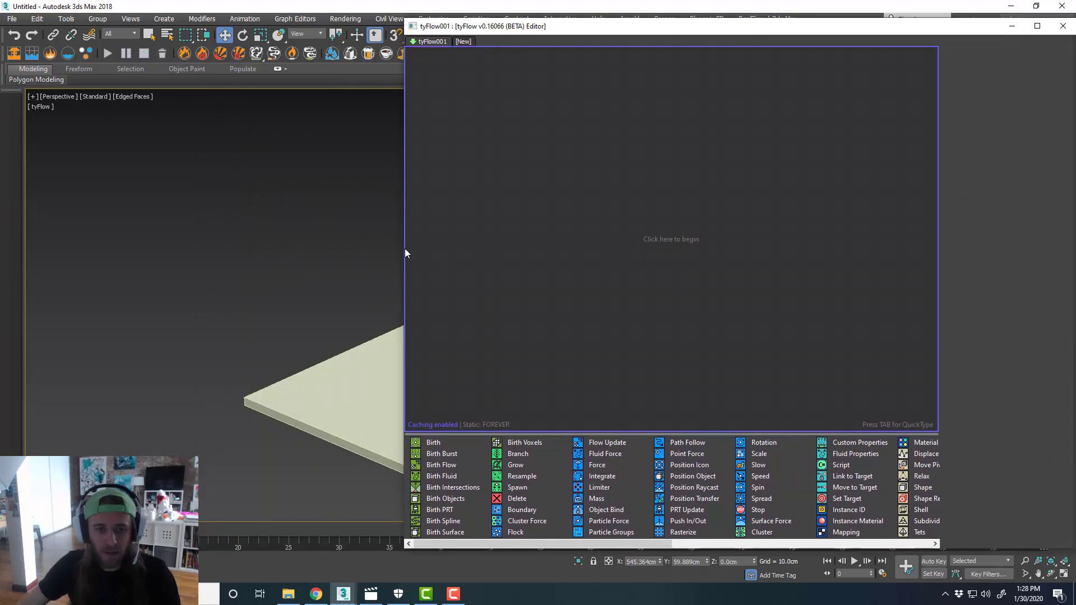
drag(405, 249, 459, 252)
drag(636, 434, 629, 365)
middle_drag(345, 338, 225, 351)
mouse_move(311, 264)
middle_down()
mouse_move(300, 281)
mouse_move(316, 267)
middle_up()
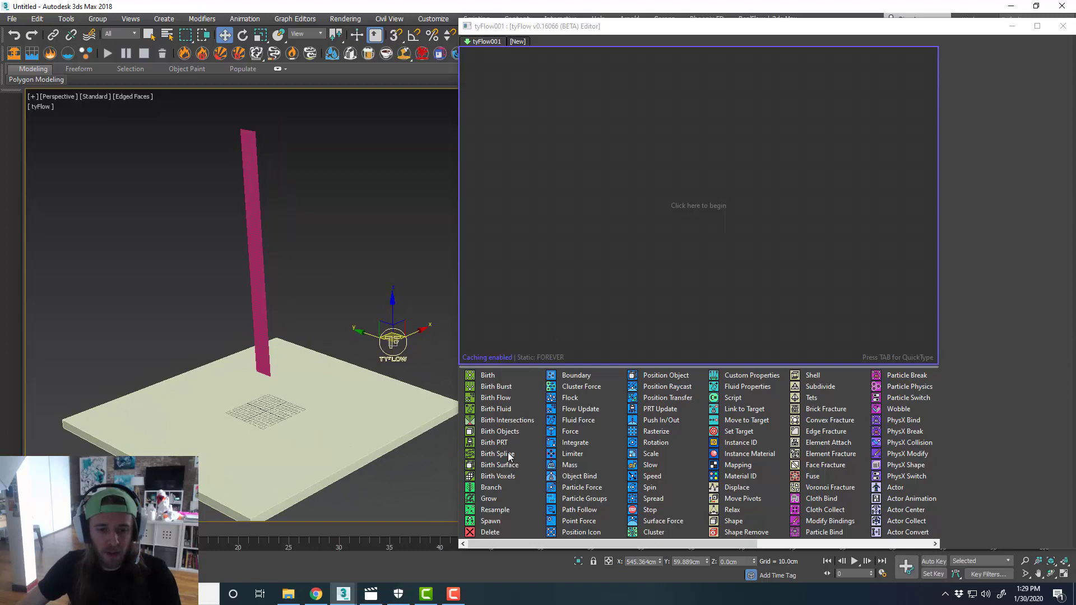
- Add a Birth Objects operator as a new event in the flow and pick the pink plane as its source object
drag(507, 433, 647, 146)
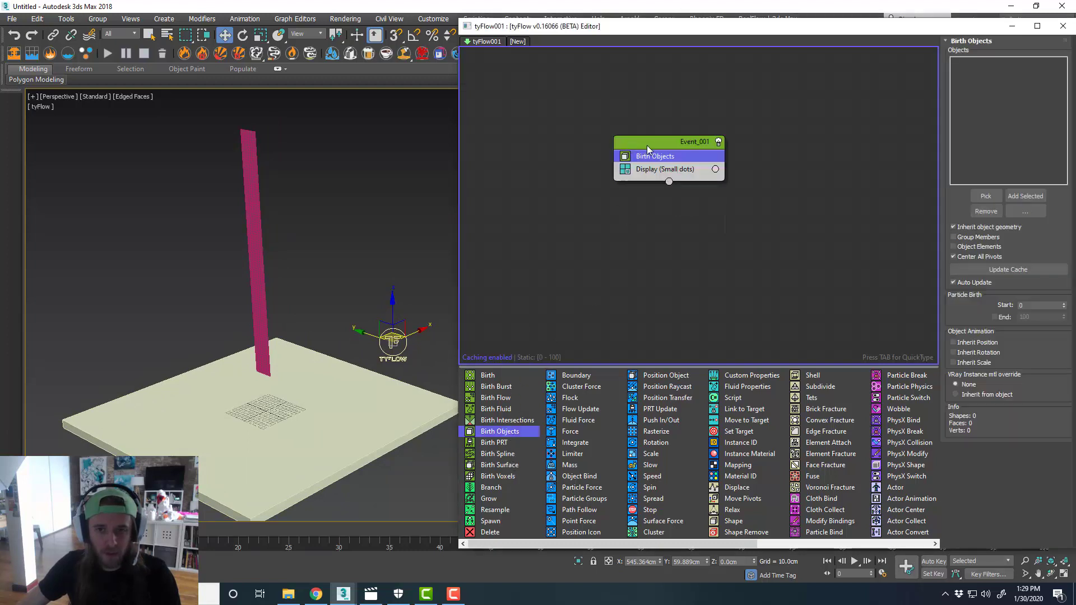
click(986, 195)
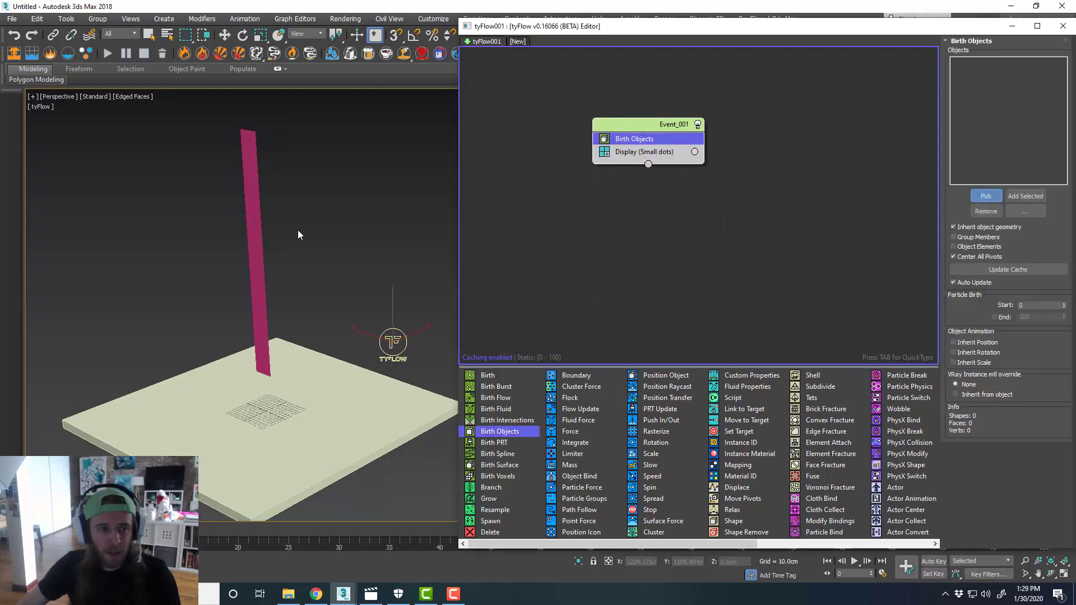
click(251, 228)
middle_drag(334, 233, 343, 231)
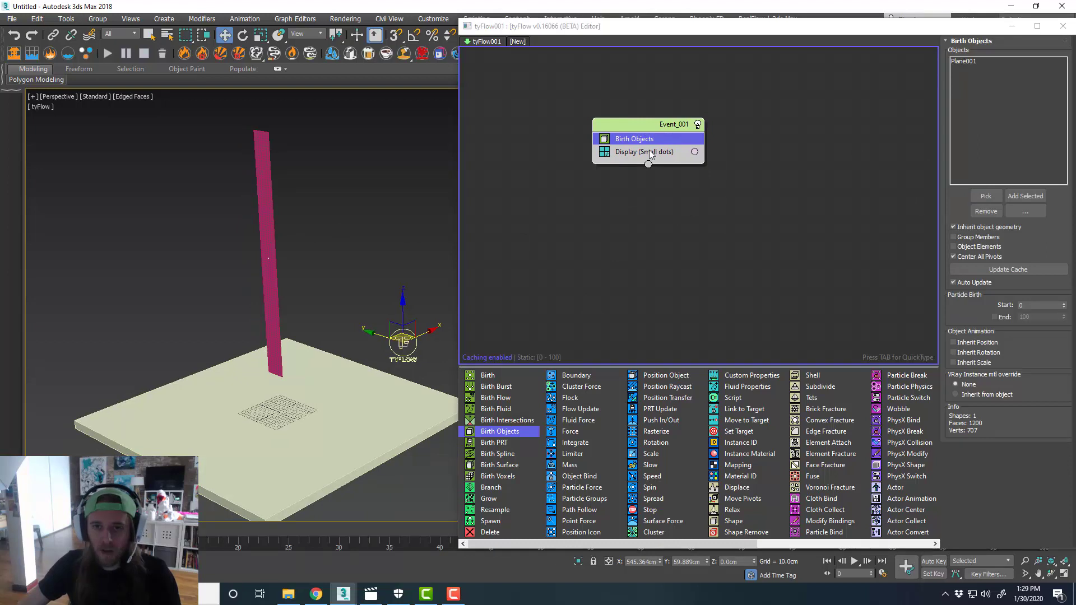
- Set the event's Display operator type to Geometry
click(649, 151)
click(1008, 62)
click(970, 121)
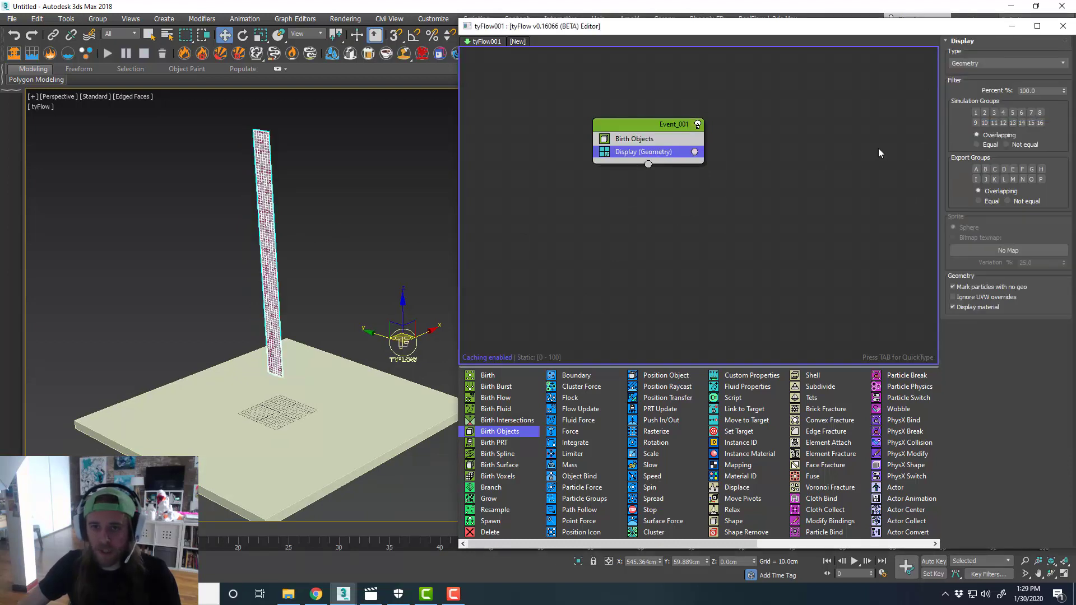
click(788, 170)
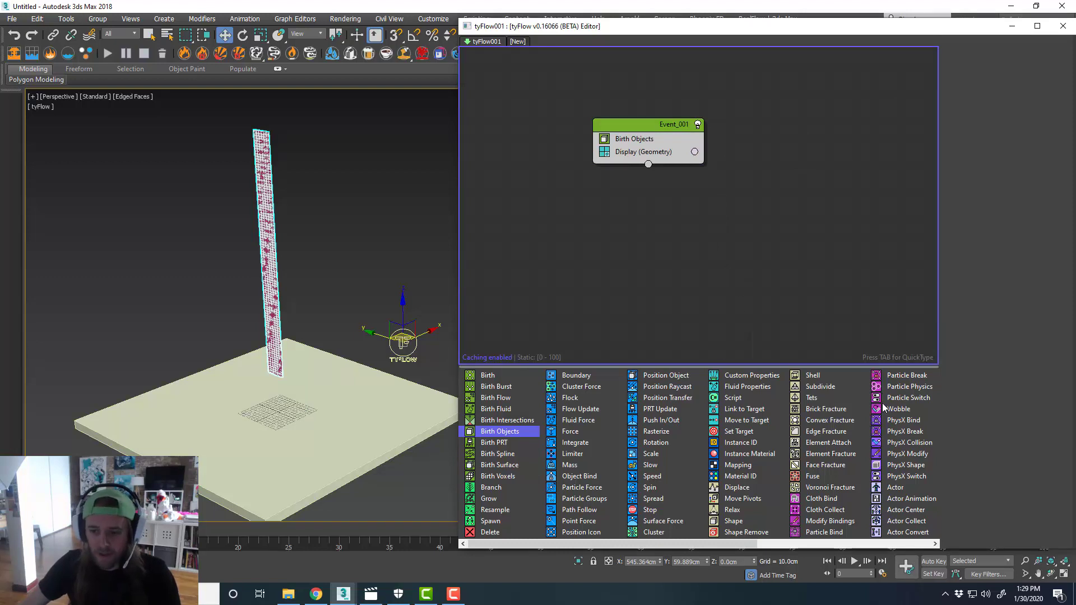
- Add a Cloth Bind operator to the event below Birth Objects and disable the Display operator
drag(830, 502, 684, 143)
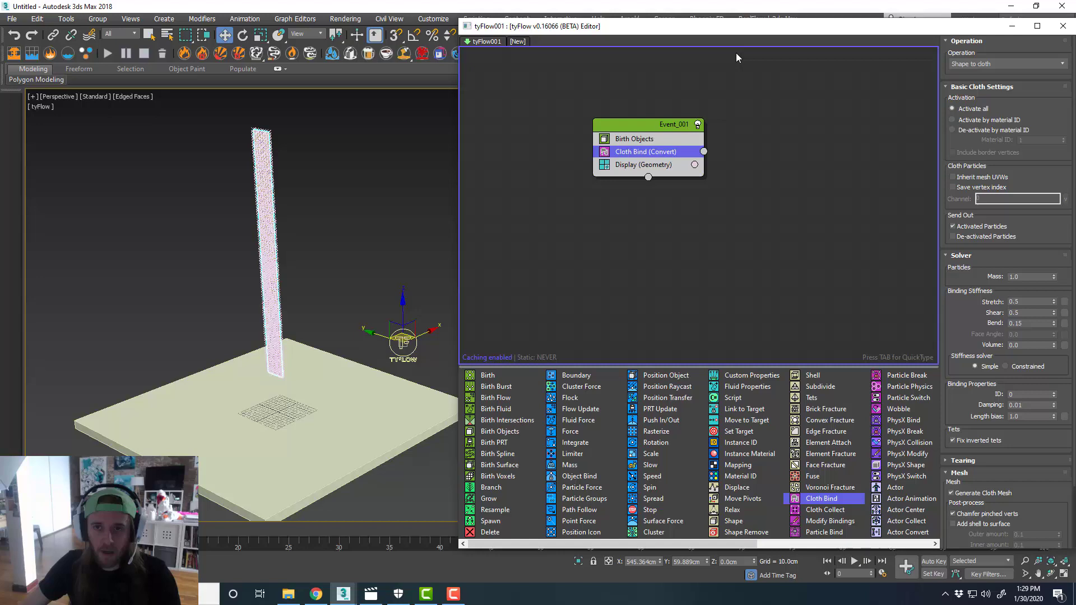
click(604, 166)
- Hide the source plane Plane001 through the Layer Explorer and close the explorer
drag(765, 39, 658, 64)
click(616, 39)
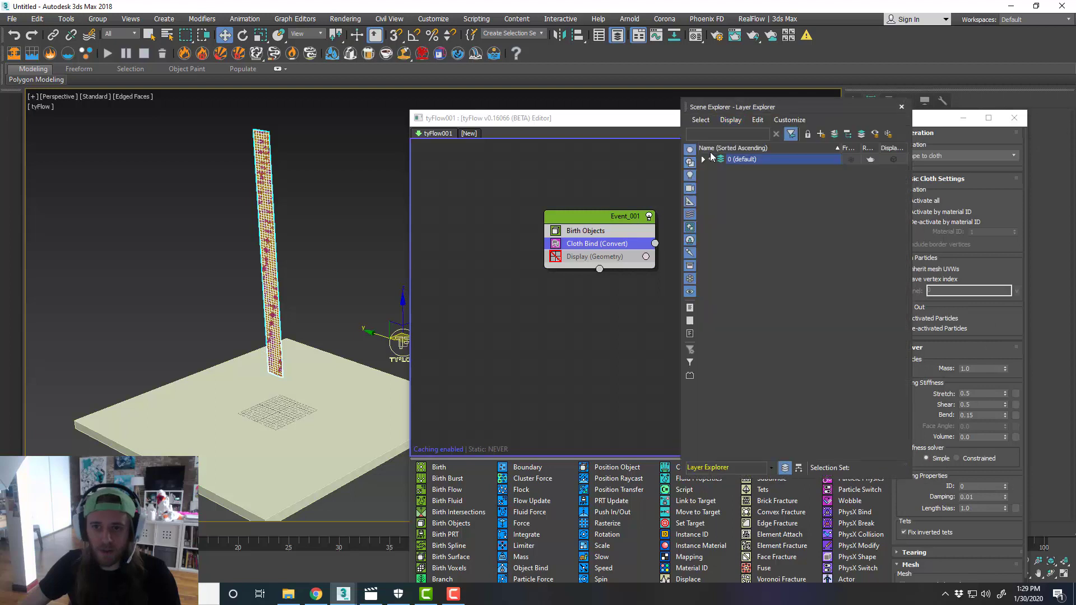
click(723, 180)
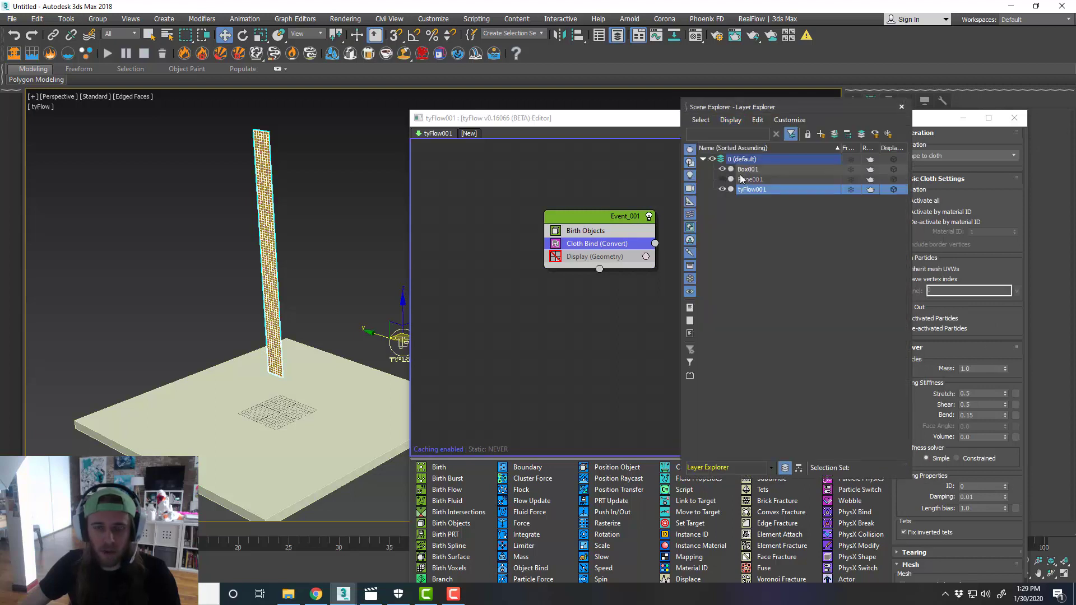
click(901, 108)
- Add a Particle Bind operator to the event between Cloth Bind and Display
drag(864, 126, 850, 52)
alt+middle_drag(280, 316, 319, 298)
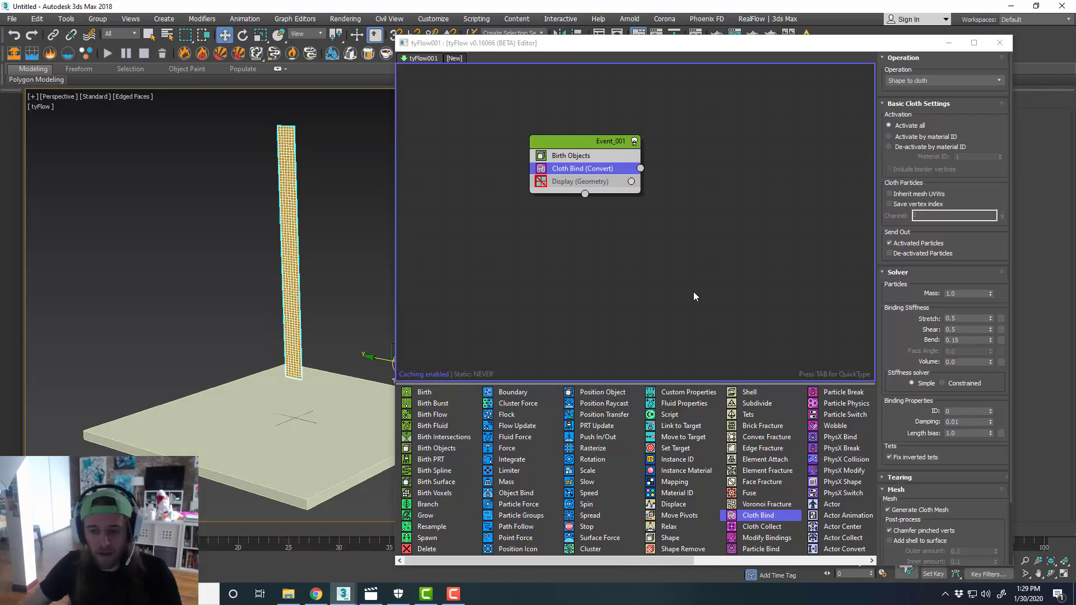
scroll(763, 470, right, 3)
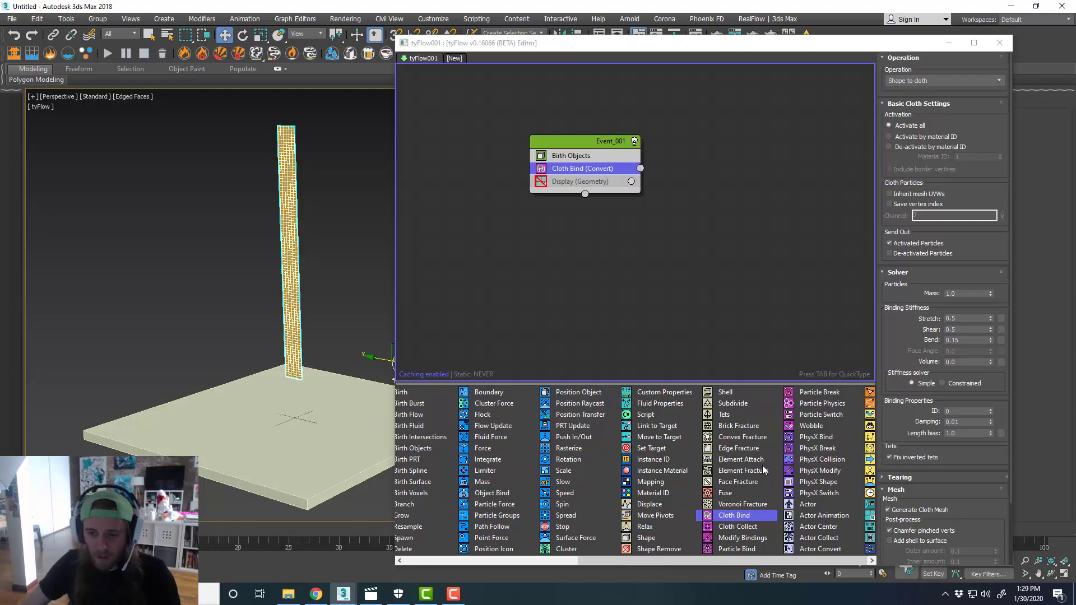
scroll(768, 488, left, 3)
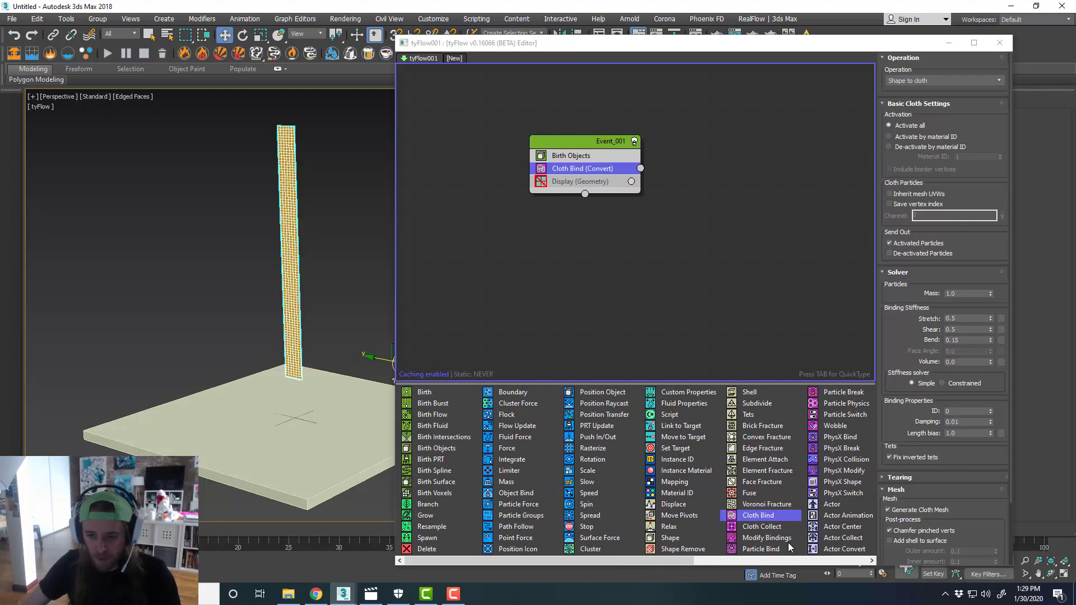
drag(770, 551, 638, 206)
drag(602, 174, 601, 174)
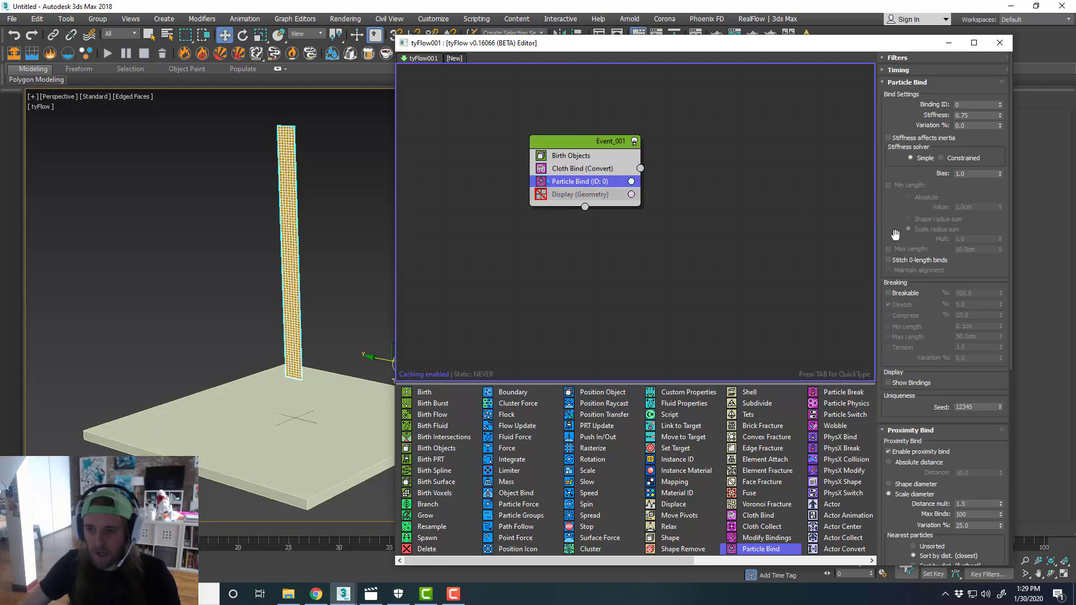
- Turn off proximity bind and enable binding to siblings in the Particle Bind operator
scroll(895, 234, down, 5)
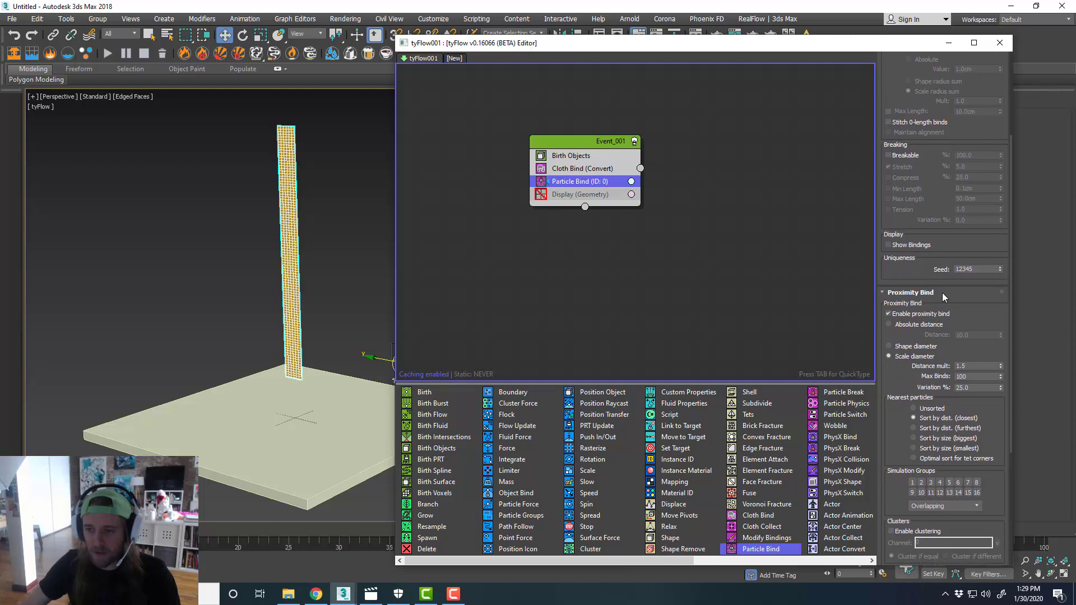
click(939, 316)
drag(941, 319, 969, 164)
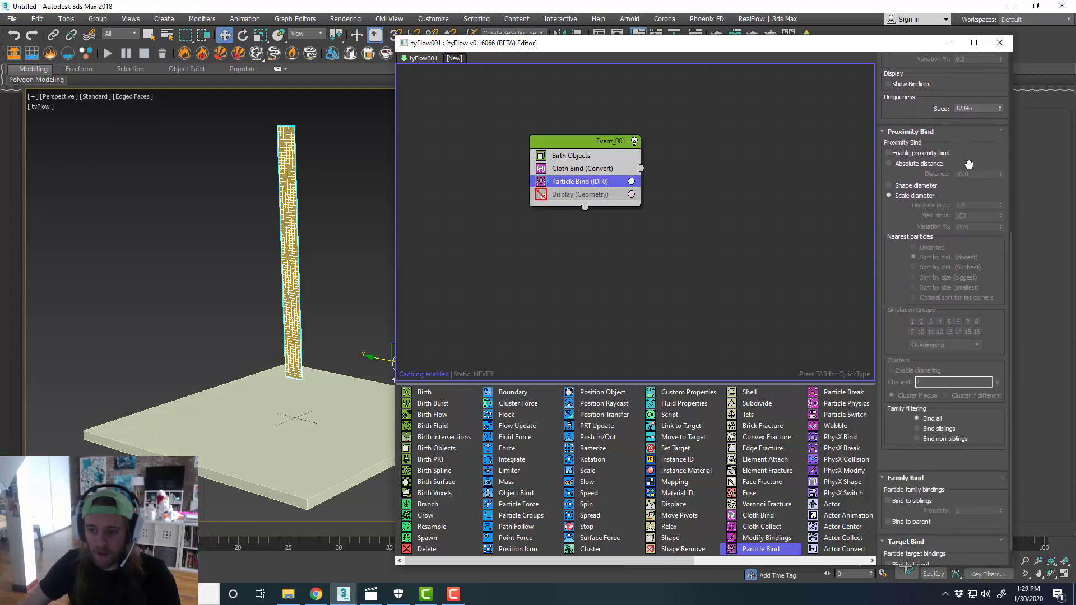
click(917, 501)
drag(905, 224, 930, 524)
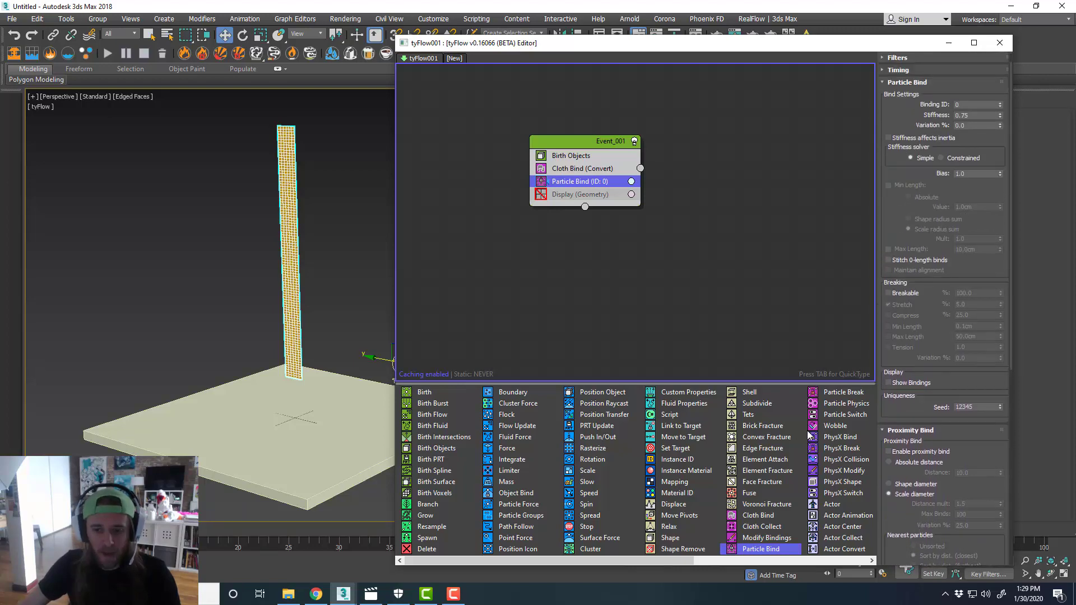
- Add a Particle Physics operator to the event below Particle Bind and set its scale radius multiplier to 5.0
drag(844, 403, 637, 241)
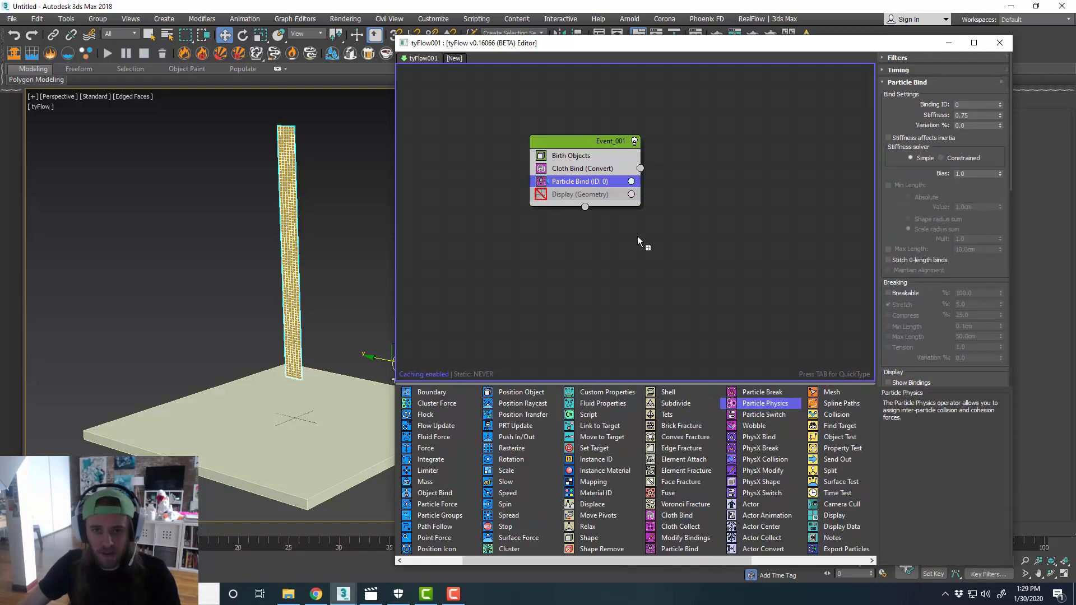
drag(603, 195, 606, 195)
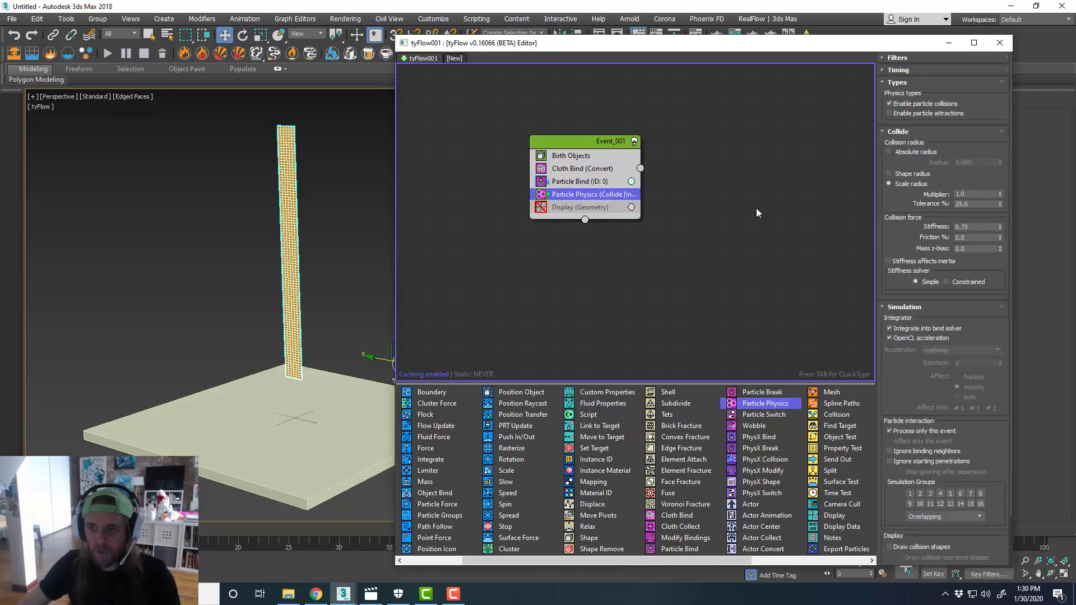
double_click(970, 193)
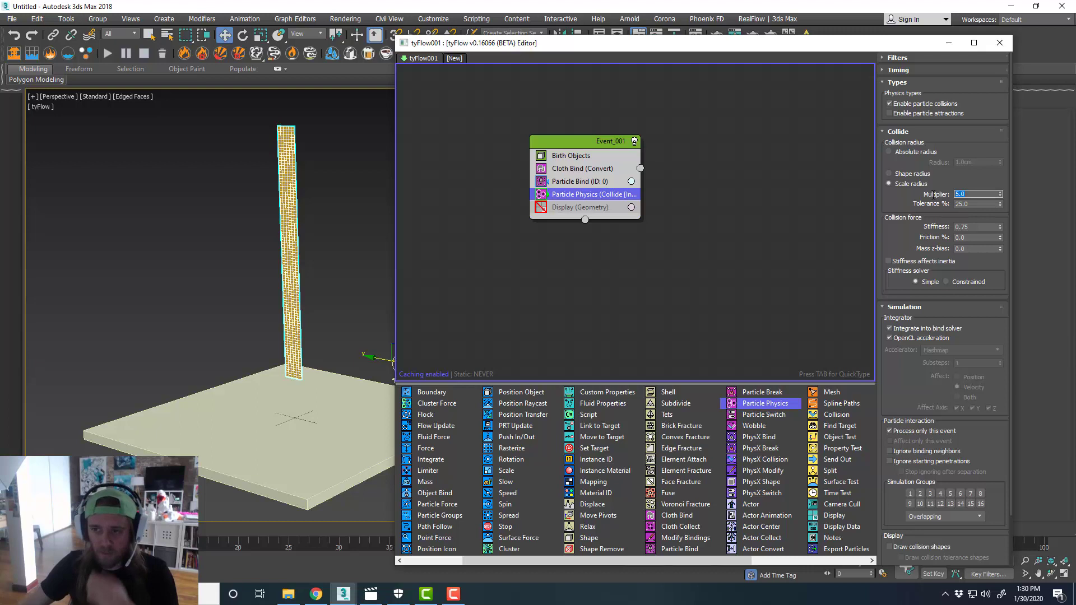
mouse_move(906, 362)
mouse_down()
mouse_move(903, 250)
mouse_move(908, 373)
mouse_up()
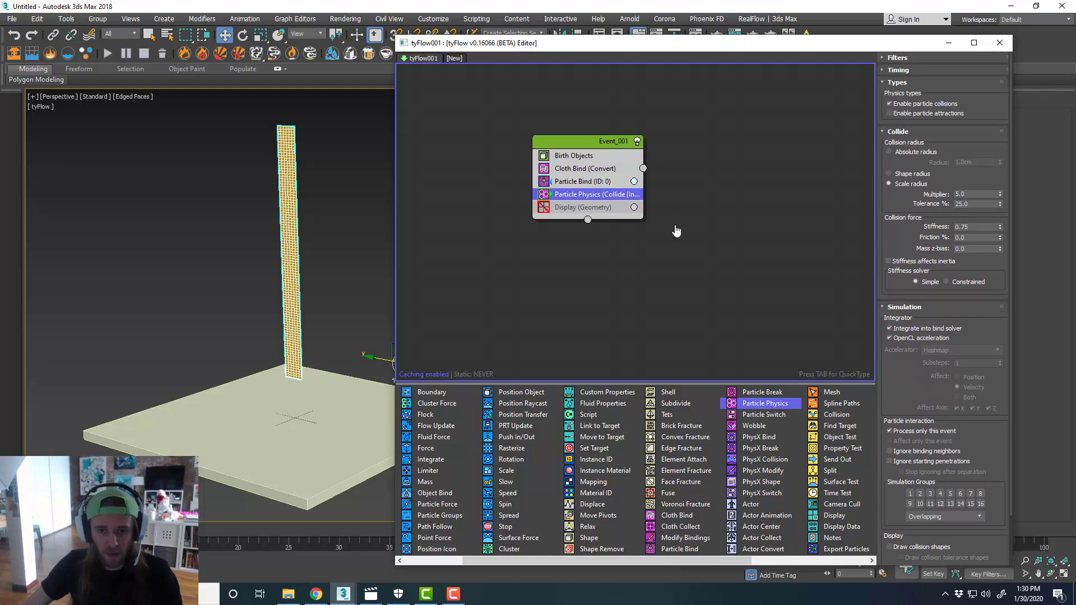
middle_drag(672, 232, 705, 224)
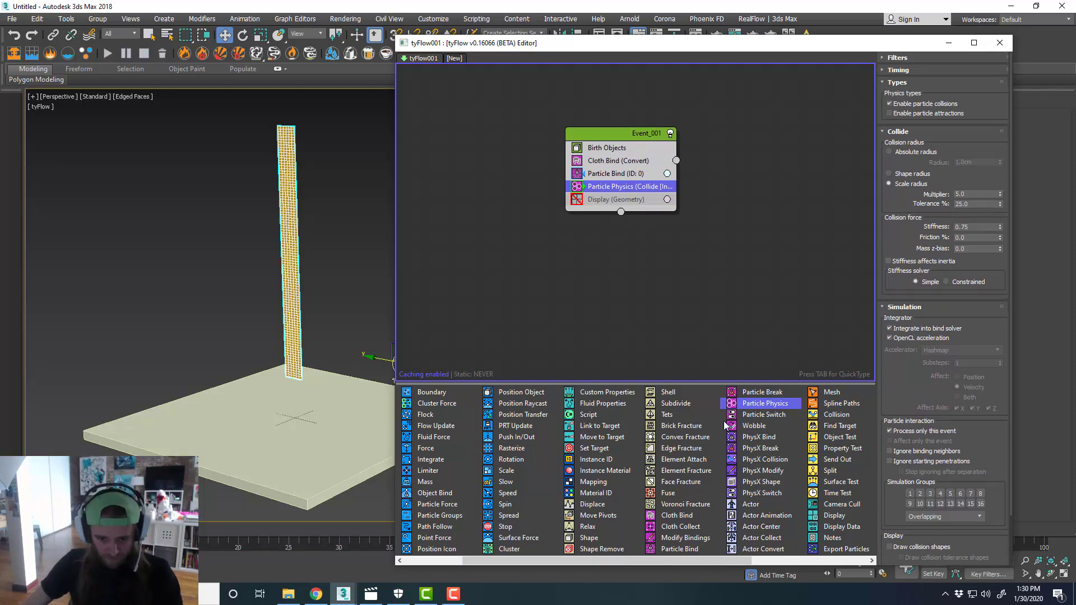
- Add a Force operator to the event below Particle Physics and set its built-in gravity strength to -0.25 cm
scroll(727, 426, left, 1)
drag(519, 453, 725, 199)
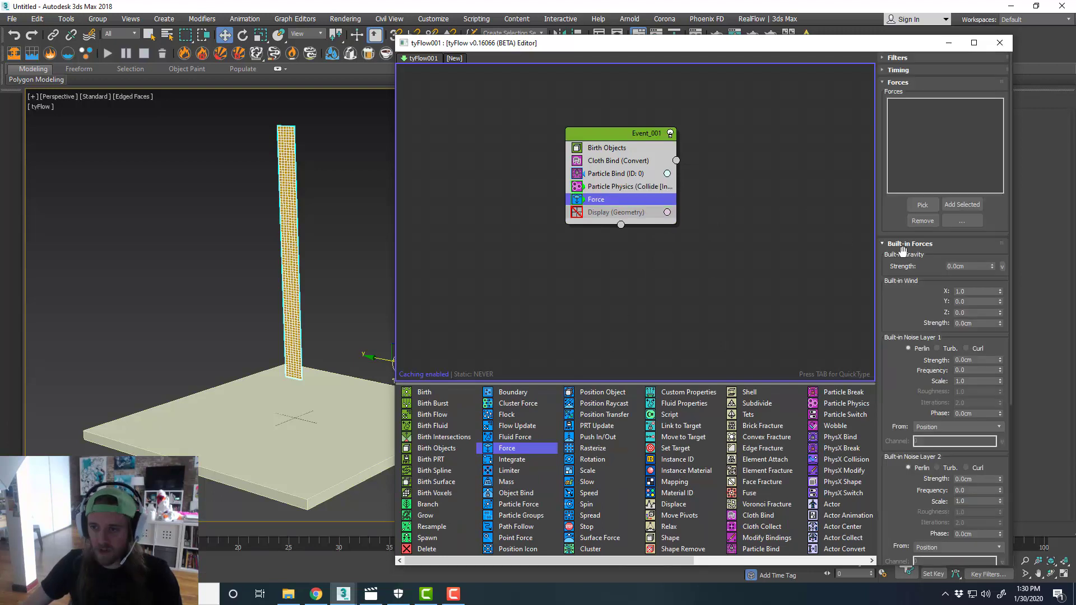
double_click(956, 266)
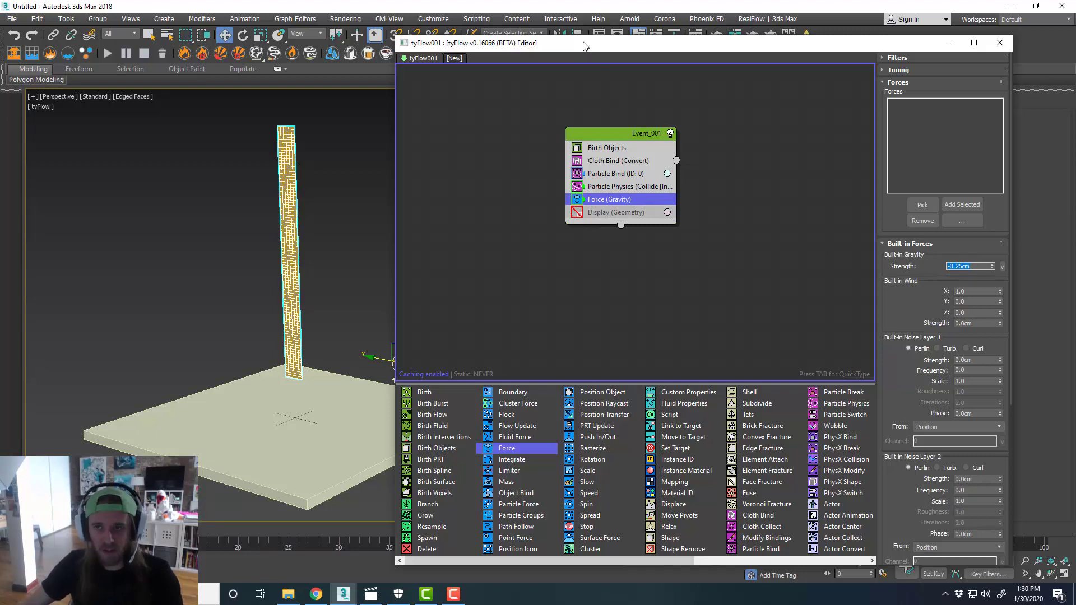
- Add a Collision operator to the event below Force and assign the floor box as its collider
drag(583, 46, 634, 38)
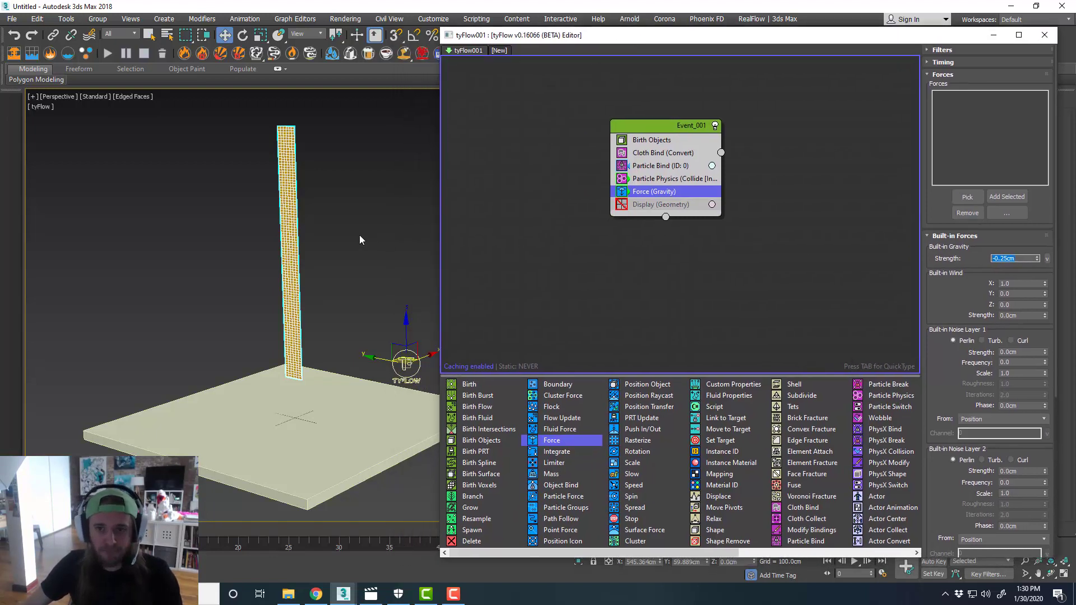
middle_drag(360, 240, 332, 223)
scroll(666, 396, down, 3)
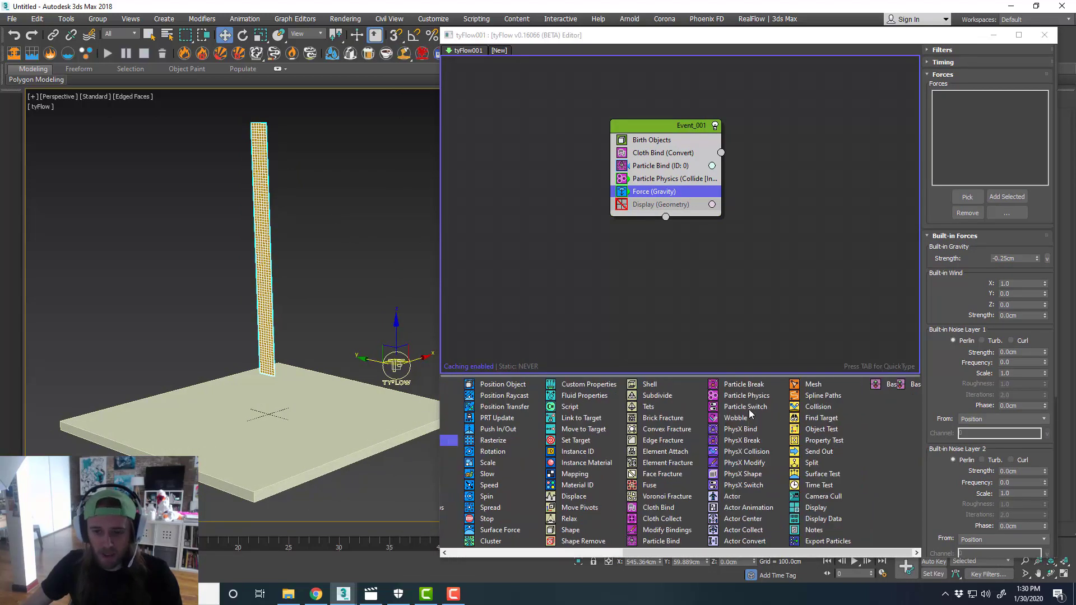
drag(725, 408, 694, 250)
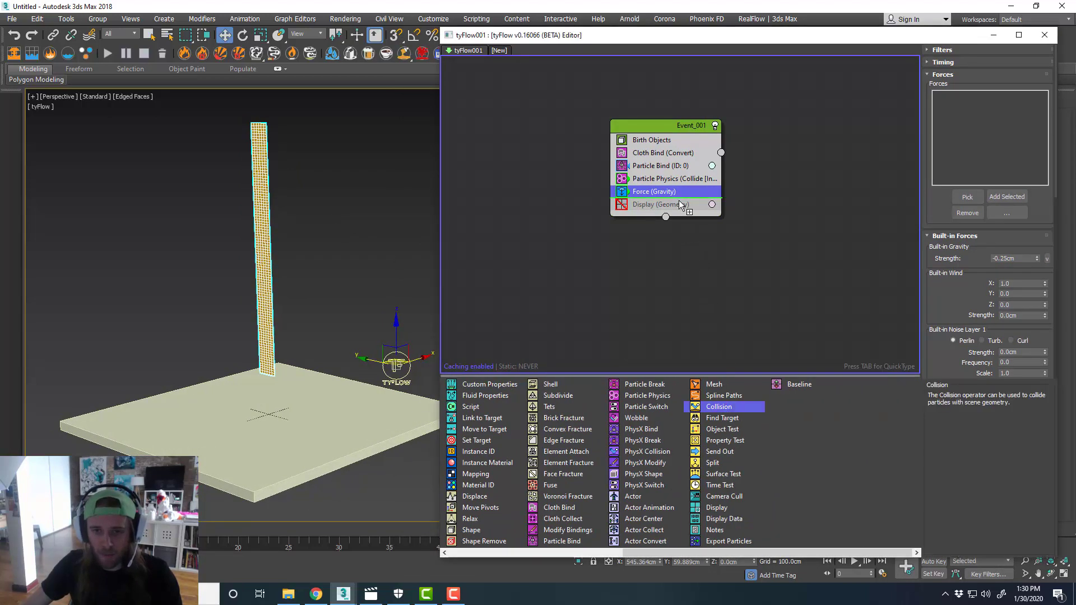
drag(678, 200, 679, 198)
click(967, 200)
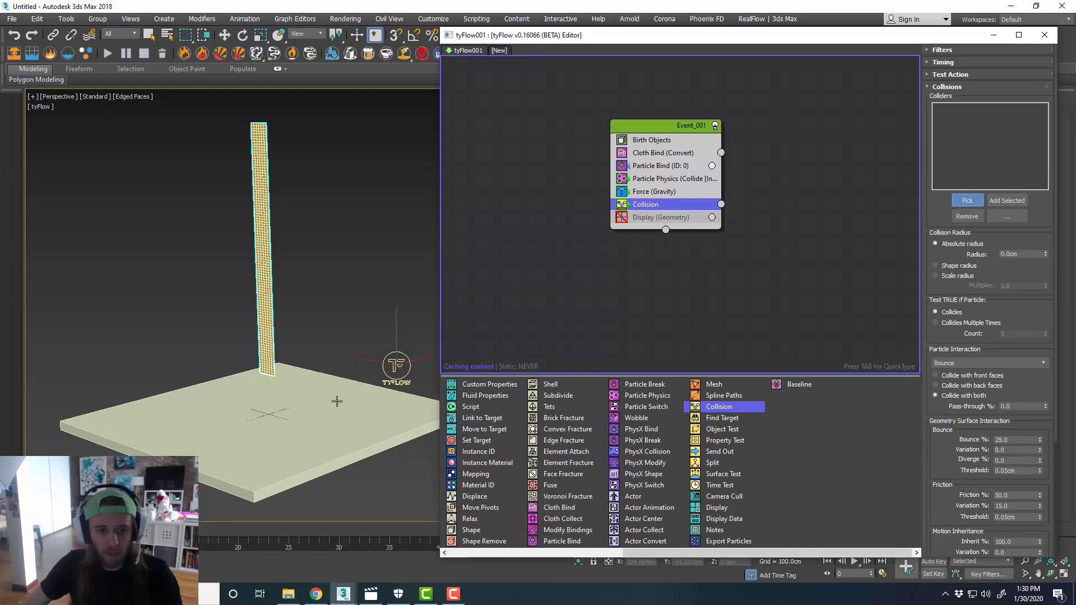
click(337, 401)
scroll(274, 399, up, 2)
scroll(313, 381, down, 2)
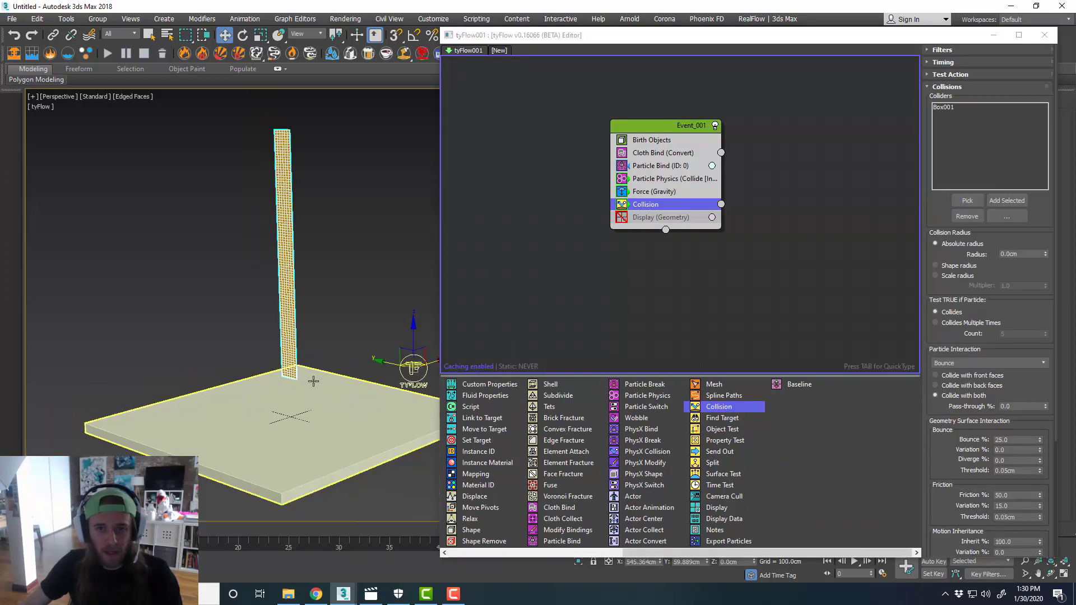
- Move the tyFlow editor off the viewport and return the time slider to frame 0
drag(667, 42, 1075, 41)
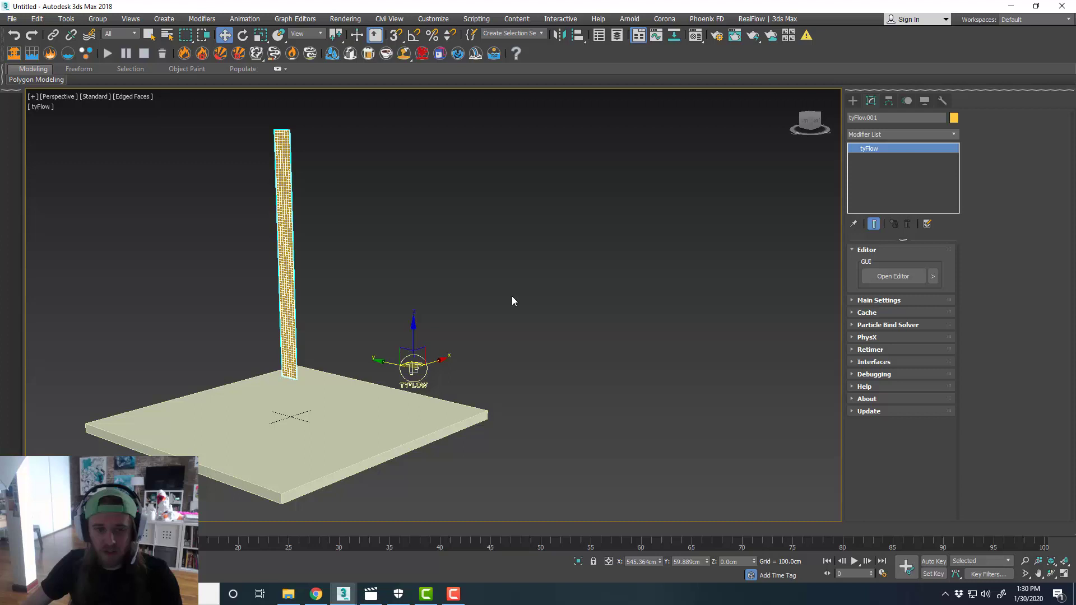
scroll(393, 339, up, 4)
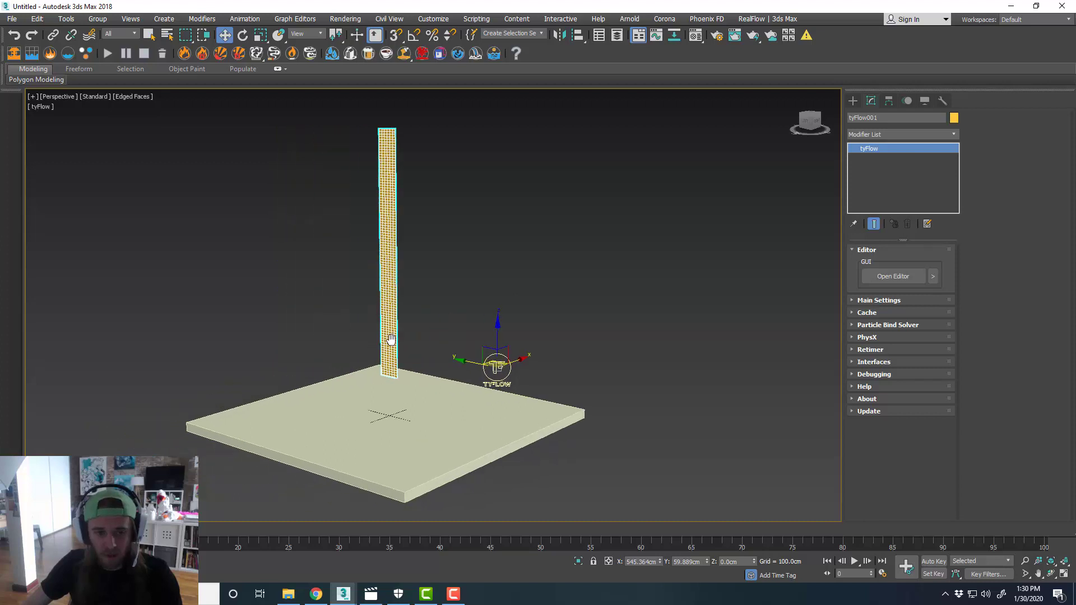
click(479, 326)
drag(61, 529, 36, 541)
key(w)
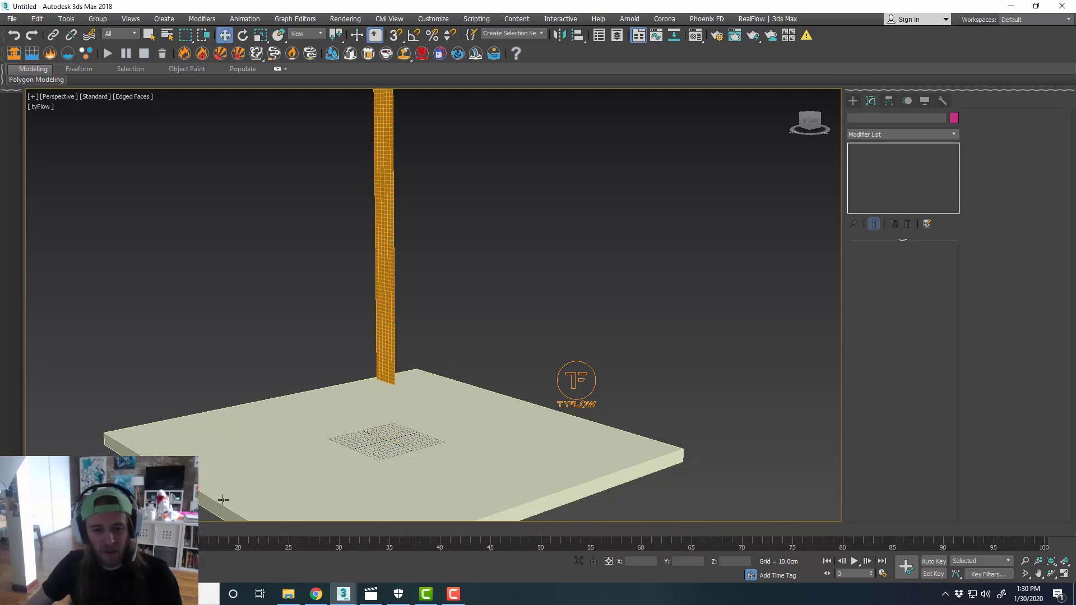
- Set the tyFlow object's time step to 1/4 Frame in its main settings
click(583, 381)
click(582, 381)
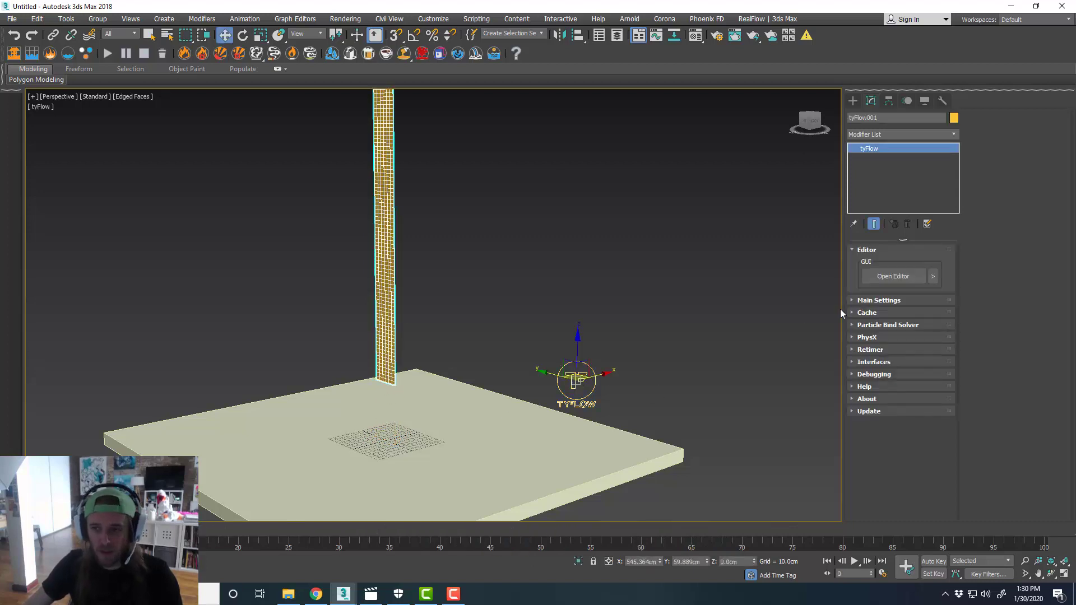
click(881, 302)
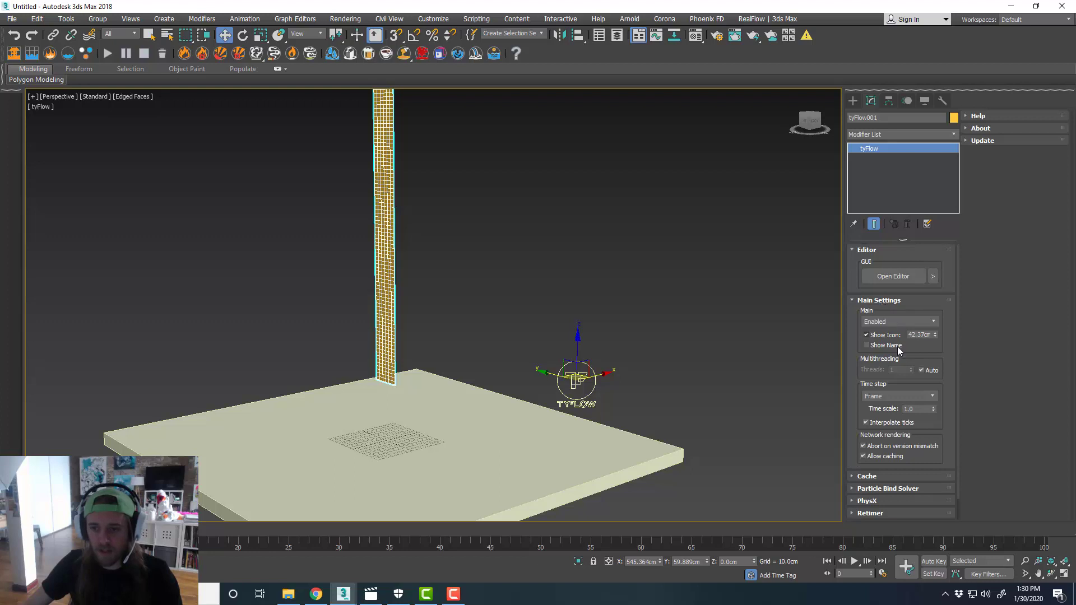
click(917, 396)
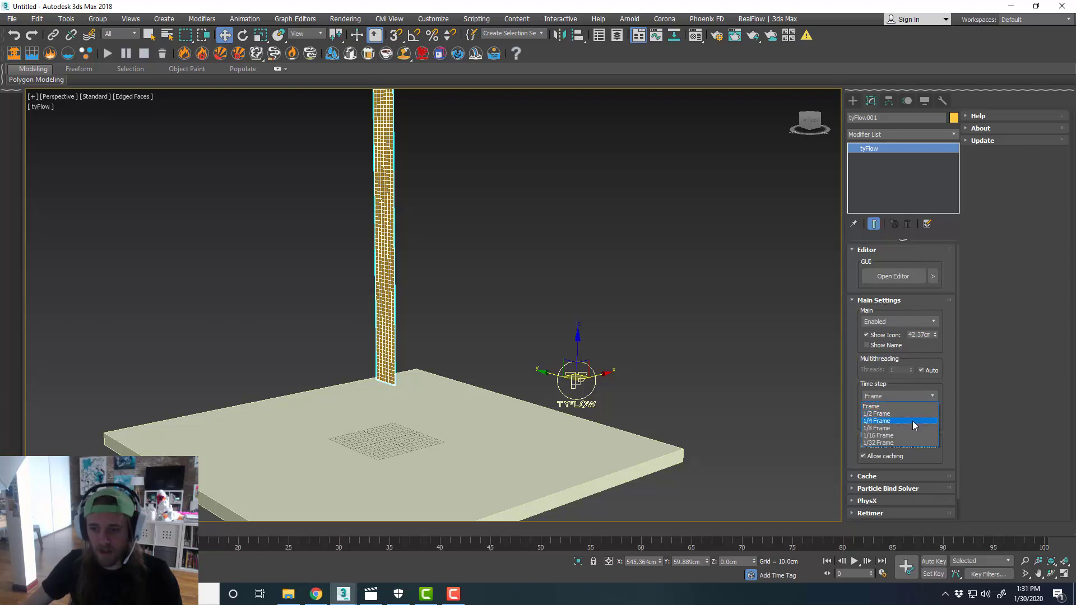
click(912, 421)
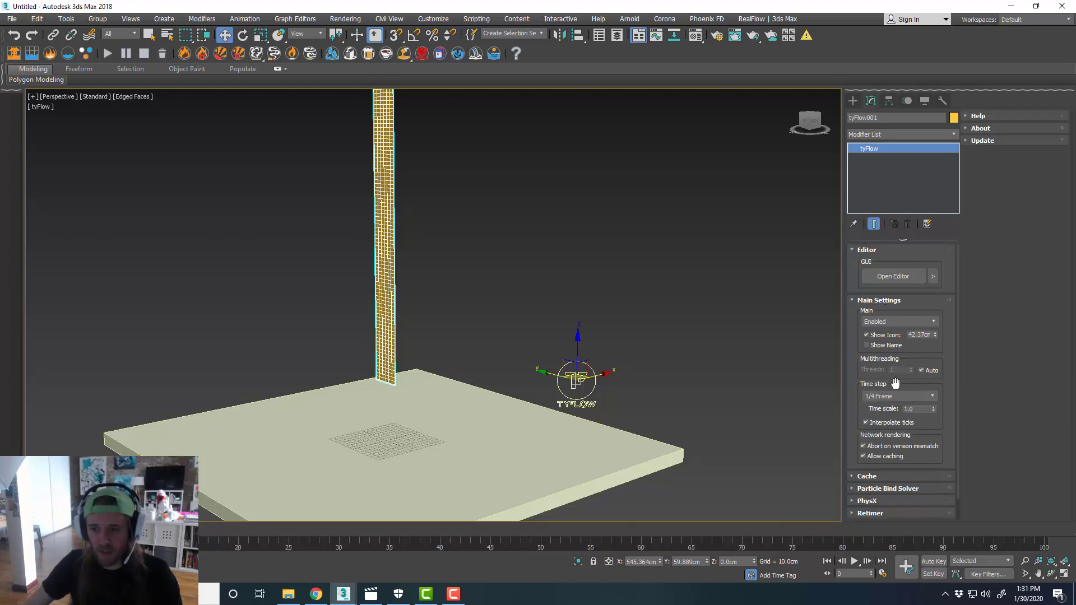
click(887, 303)
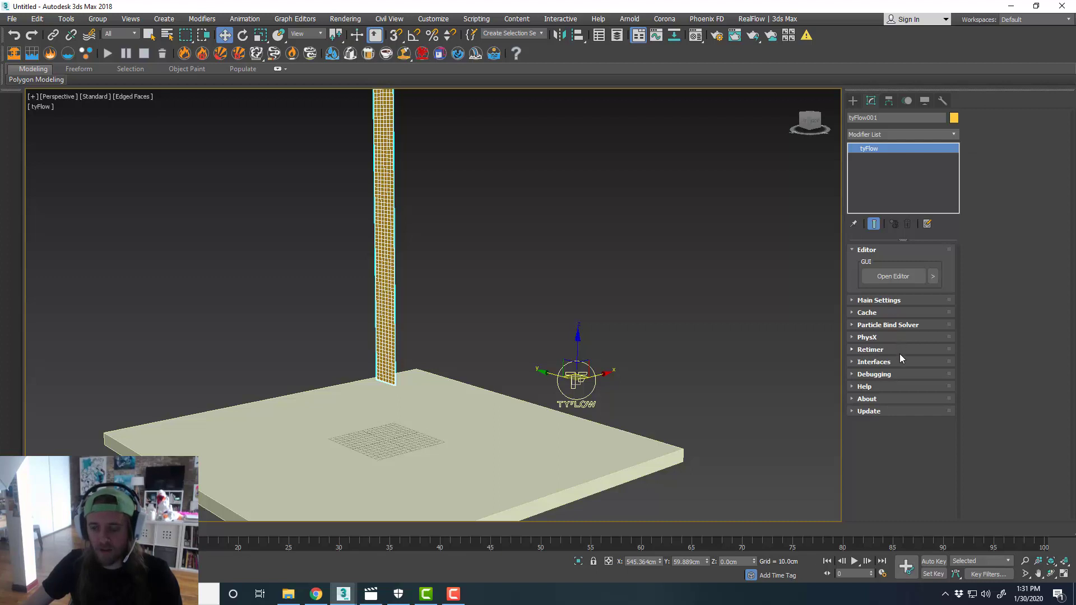
- Set the Particle Bind Solver steps of the tyFlow object to 100
click(909, 325)
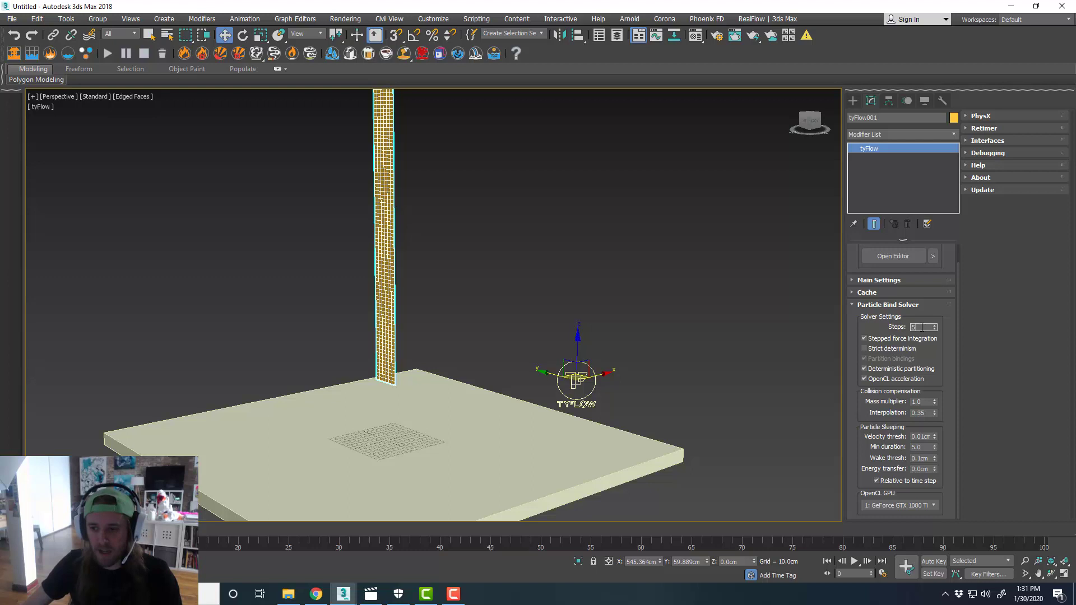
drag(922, 328, 904, 328)
text(100)
key(Return)
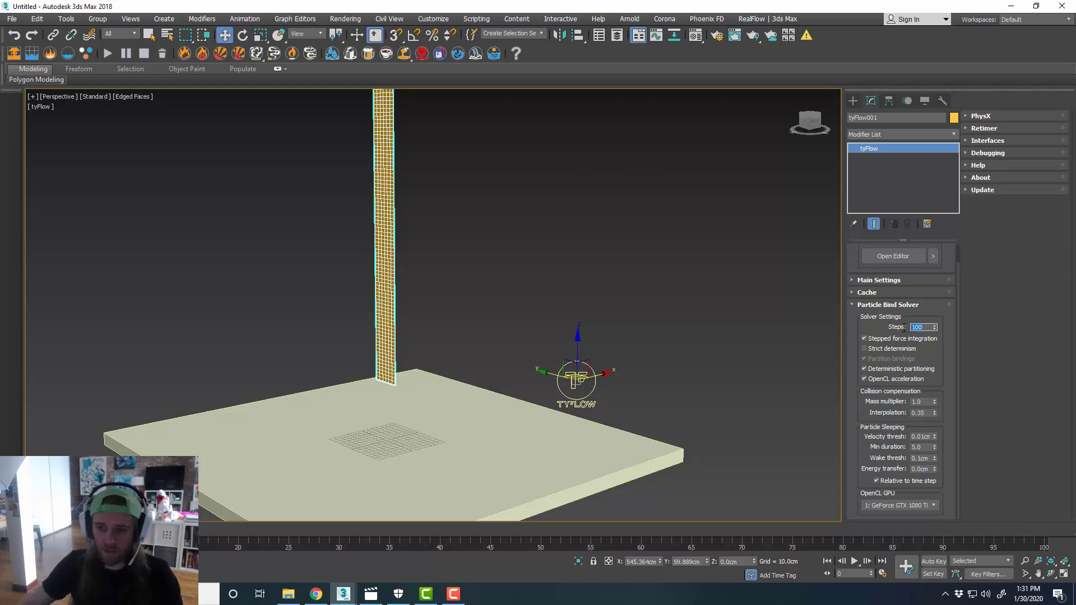
- Play and scrub the simulation to examine how the cloth strip falls onto the floor box, stopping at frame 22
middle_drag(594, 309, 621, 305)
click(583, 292)
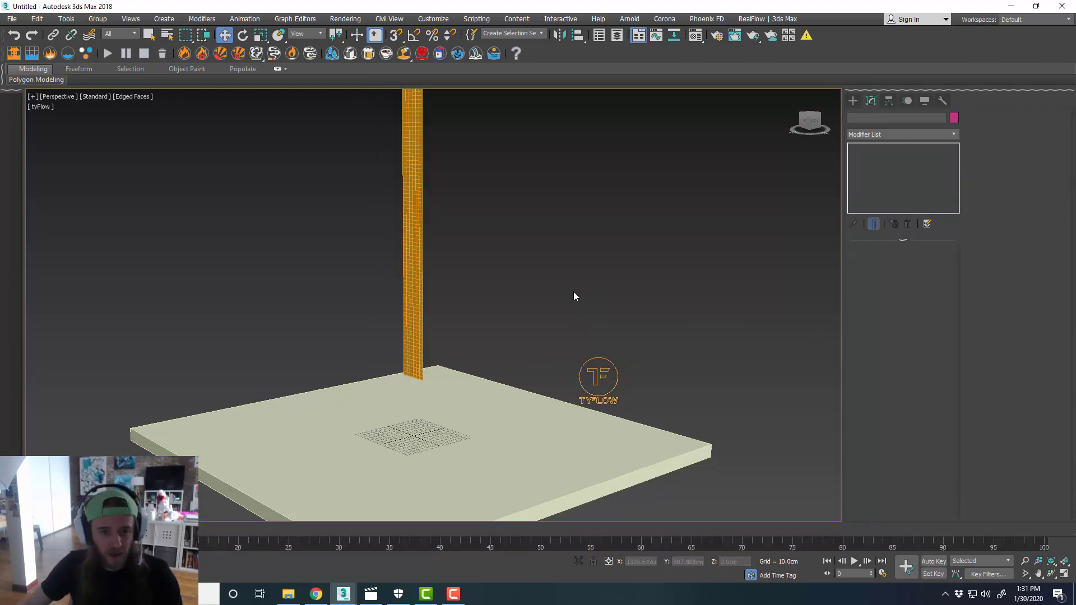
key(slash)
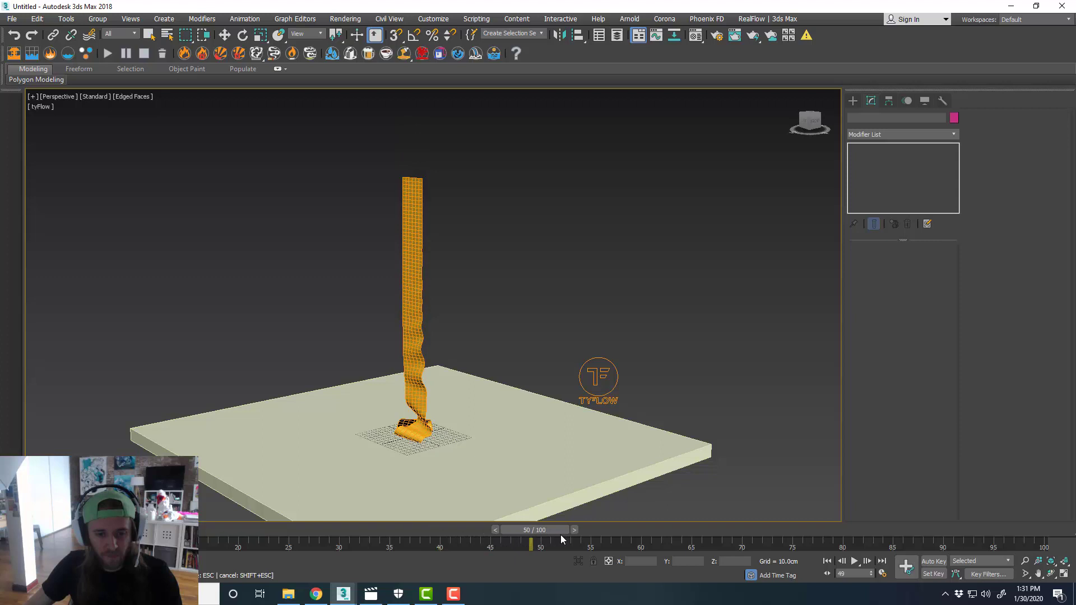
drag(579, 532, 280, 519)
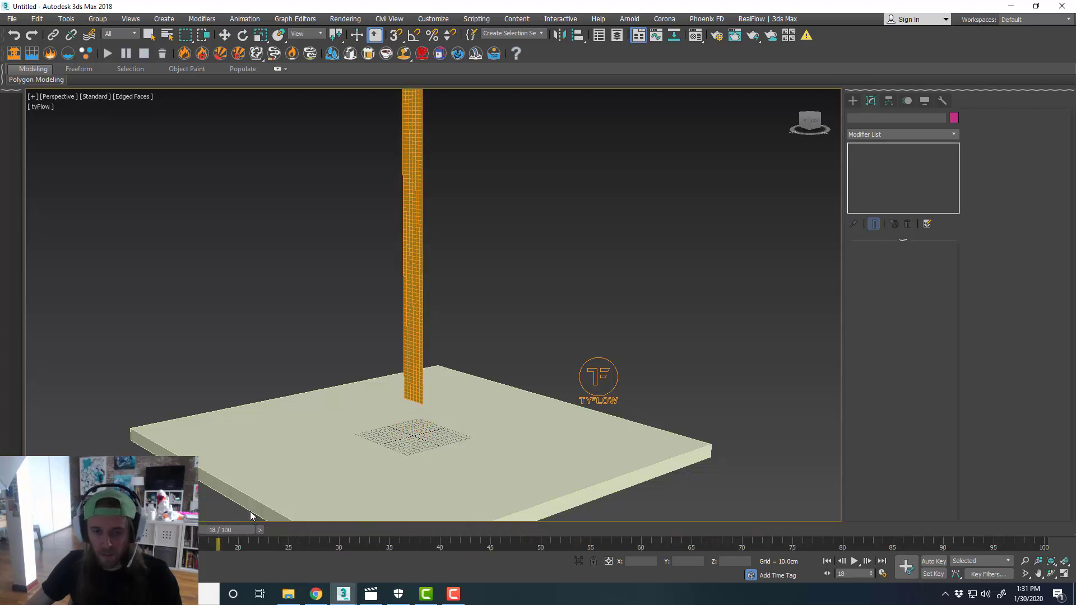
key(w)
click(289, 509)
scroll(383, 428, up, 4)
middle_drag(473, 430, 470, 376)
scroll(444, 370, down, 2)
key(ctrl+d)
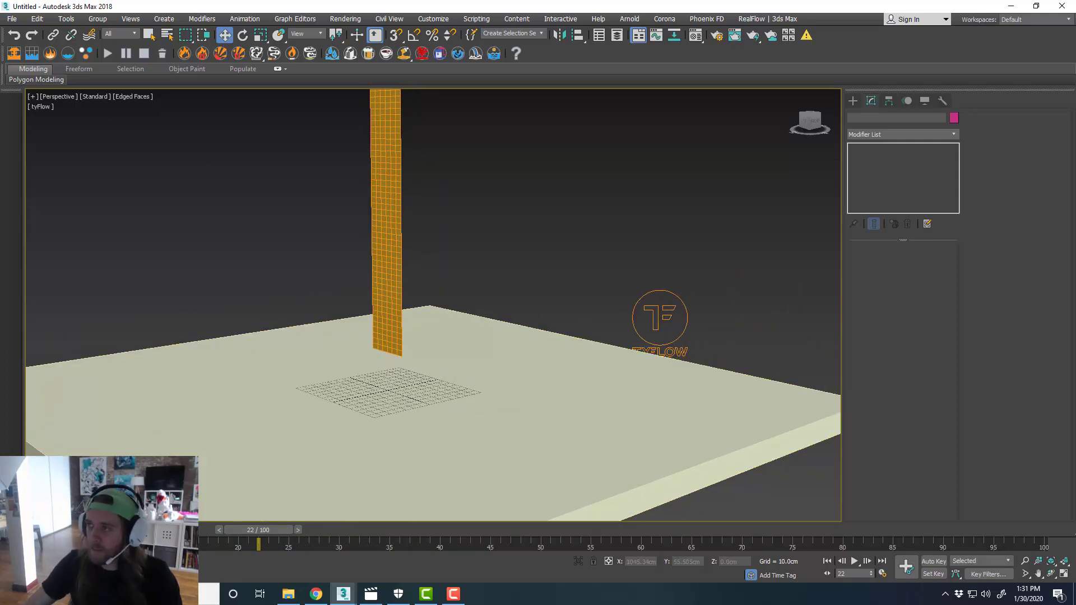
- Bring the tyFlow editor back beside the viewport and enable the surface shell in the Cloth Bind mesh settings
drag(1075, 28, 722, 32)
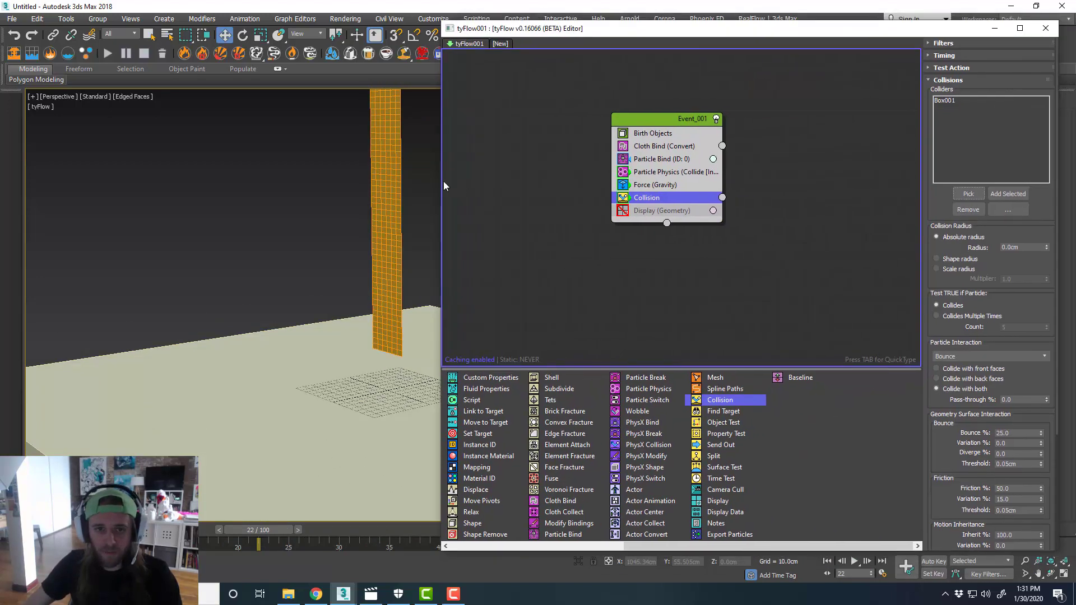
drag(444, 182, 539, 188)
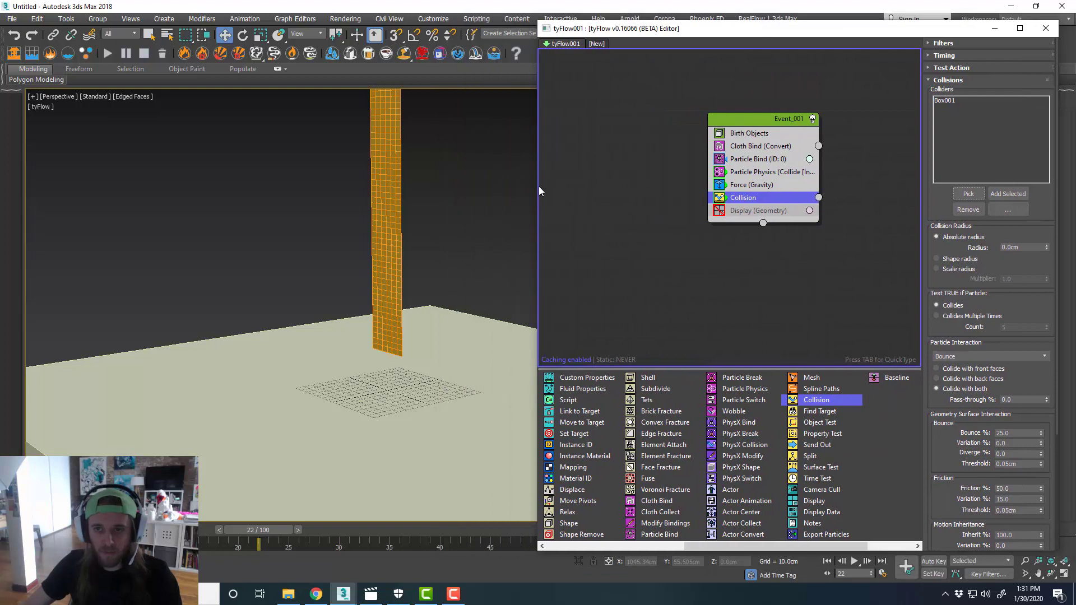
click(768, 147)
scroll(958, 145, down, 5)
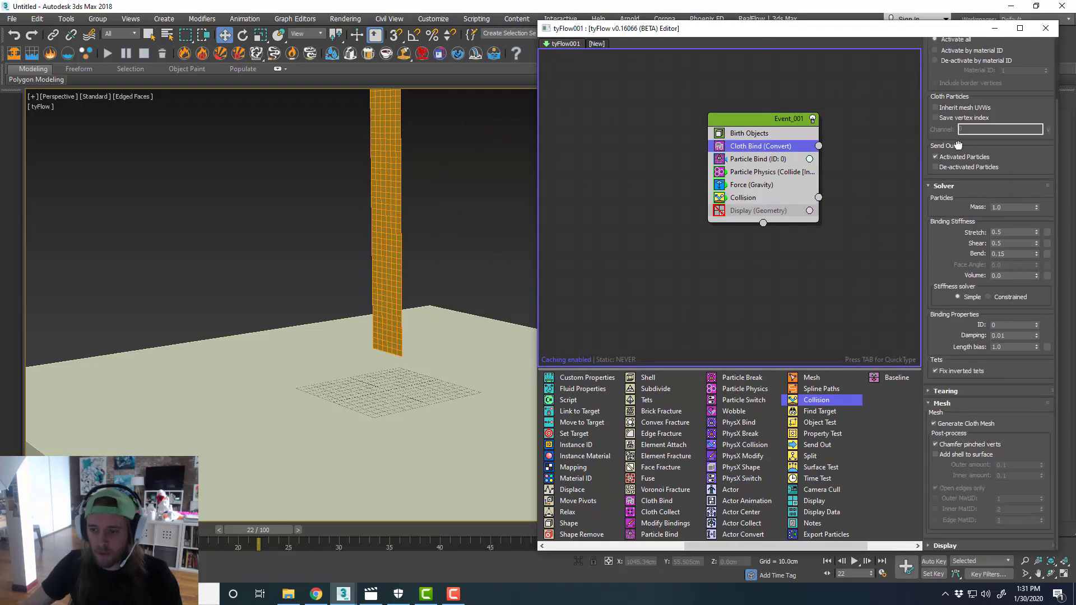
click(973, 455)
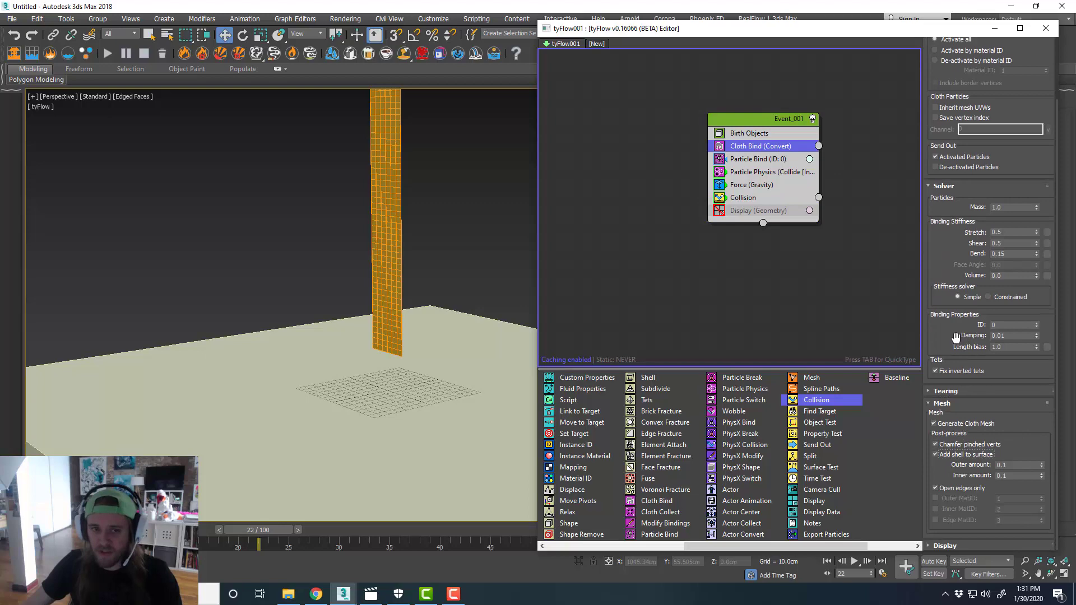
scroll(395, 258, up, 8)
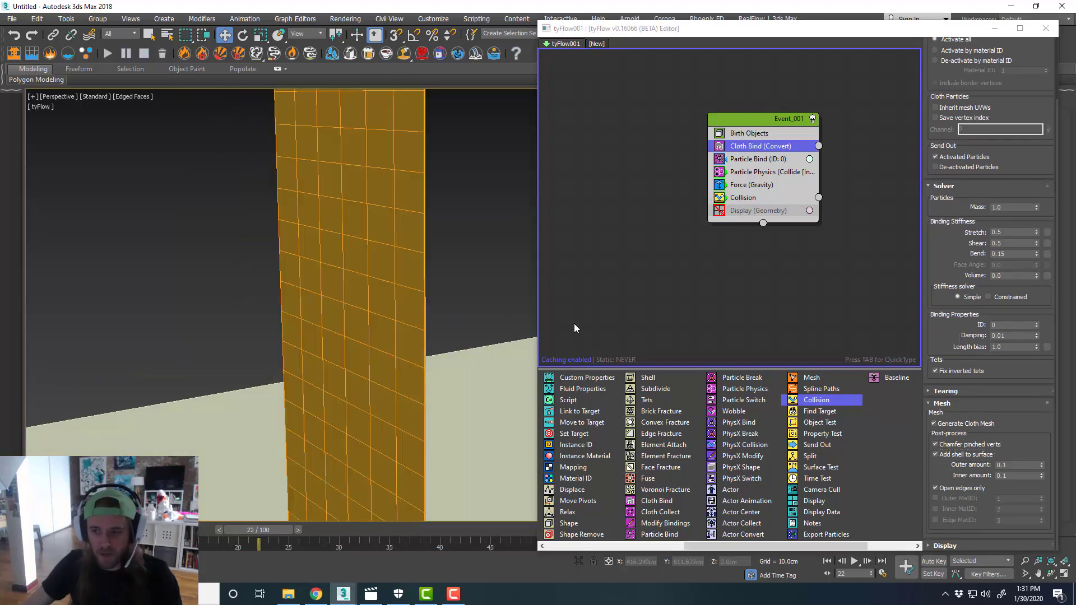
- Set the Cloth Bind shell's outer and inner amounts to 0.2 and the bend stiffness to 0.5
double_click(1018, 465)
text(0.2)
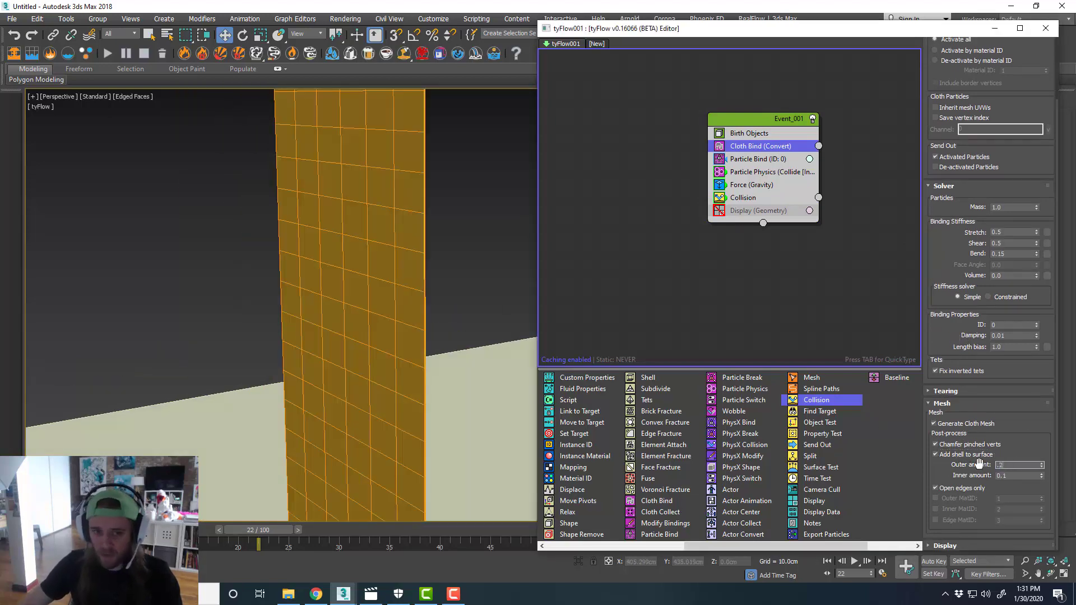
key(Tab)
key(Return)
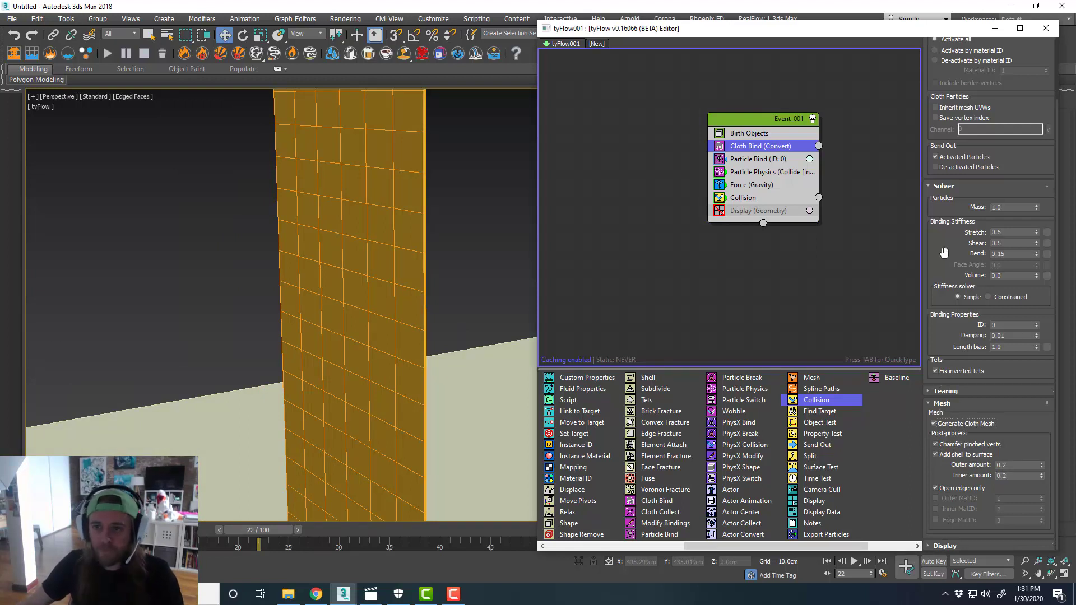
double_click(1013, 254)
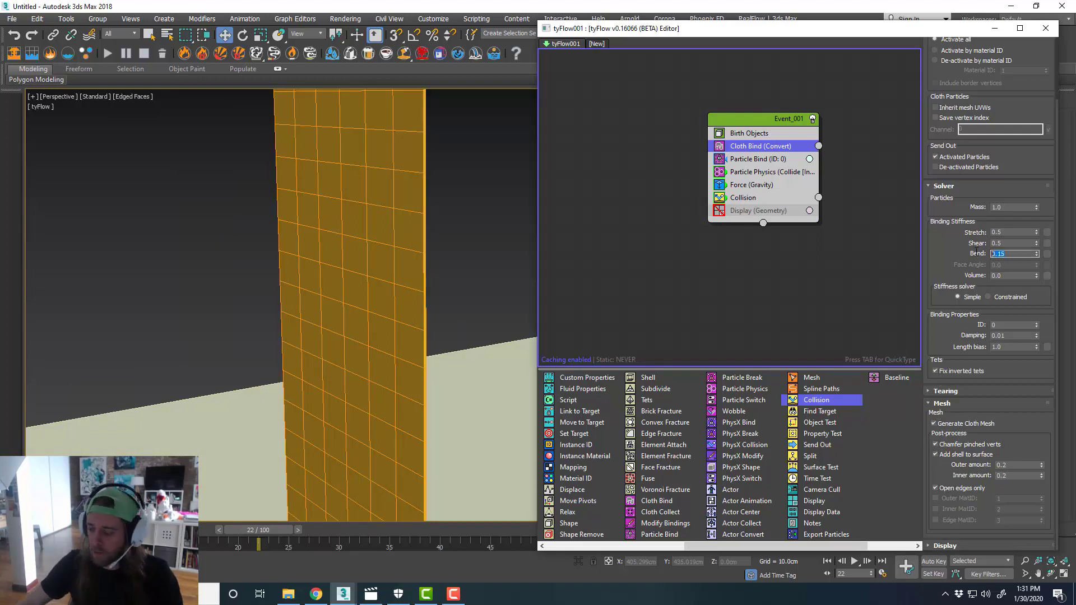
text(0.5)
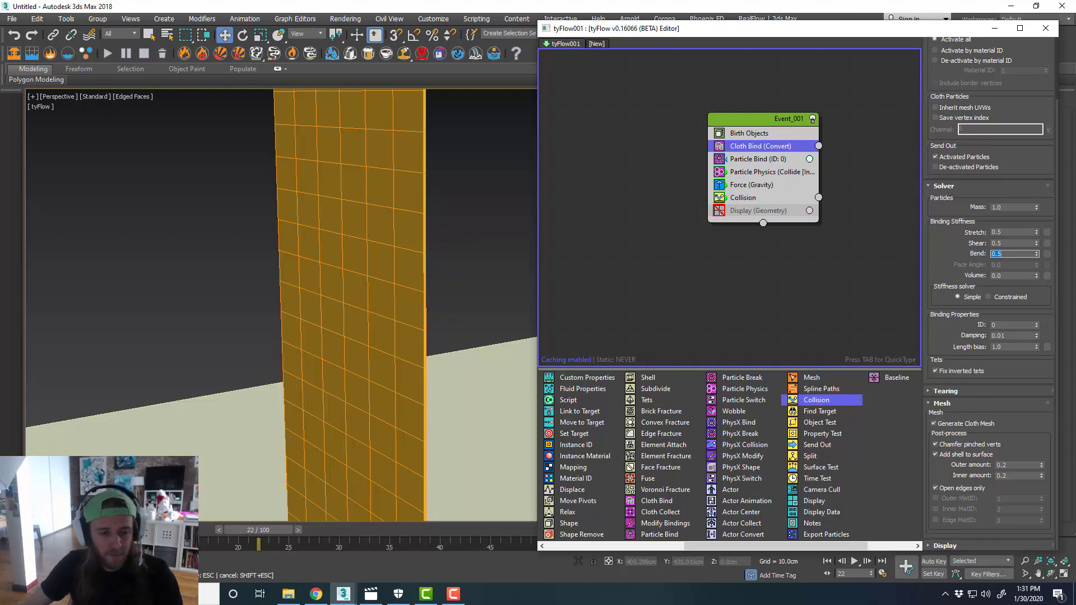
- Move the tyFlow editor off the viewport and run the strip simulation through to frame 100
scroll(431, 249, down, 4)
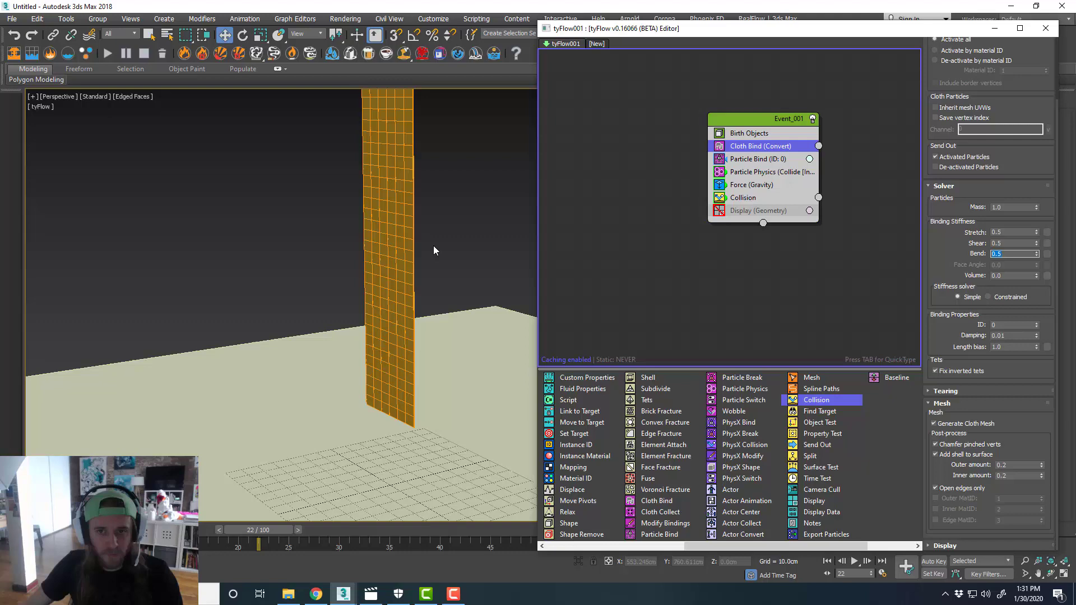
alt+middle_drag(435, 250, 435, 283)
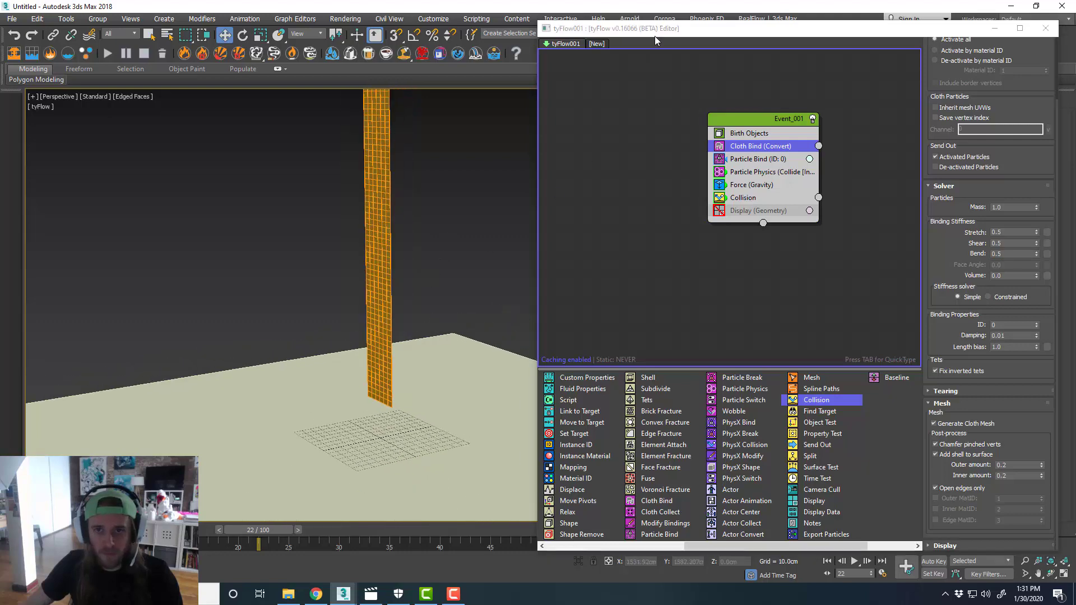
drag(655, 35, 1075, 75)
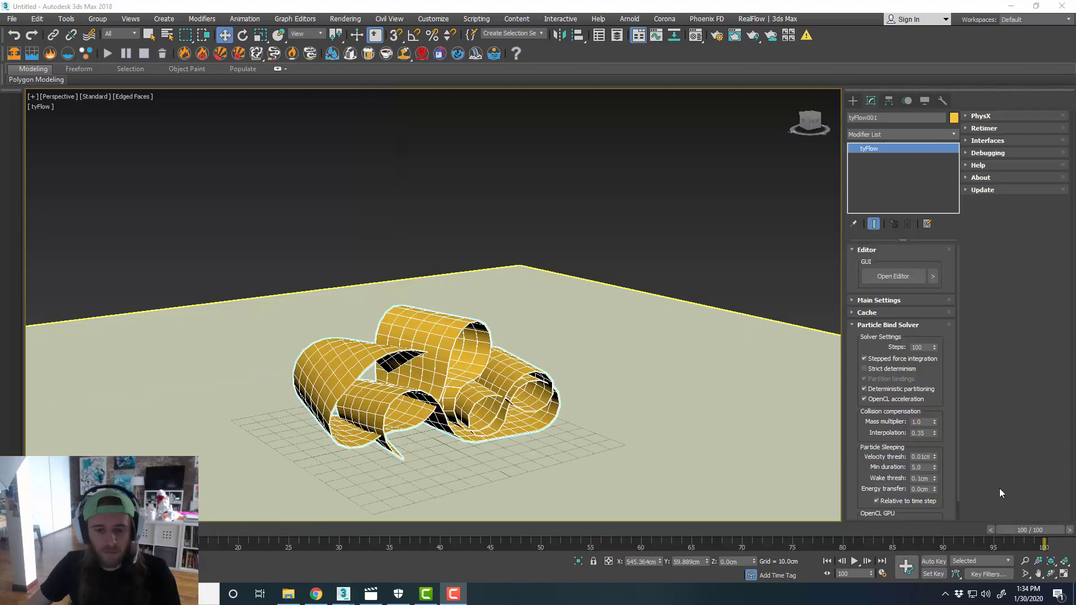
mouse_move(1027, 532)
mouse_down()
mouse_move(272, 517)
mouse_move(1025, 516)
mouse_move(799, 525)
mouse_move(565, 513)
mouse_move(712, 507)
mouse_move(971, 511)
mouse_move(1035, 524)
mouse_up()
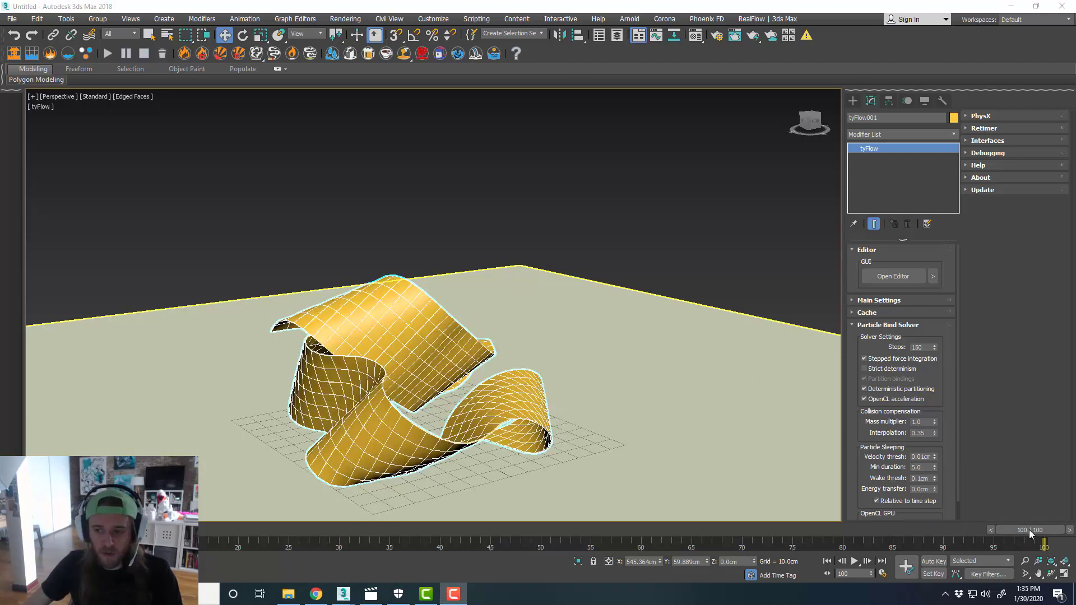
- Scrub the simulation back to frame 81 and turn off edged faces in the Perspective viewport
drag(1029, 530, 850, 526)
key(w)
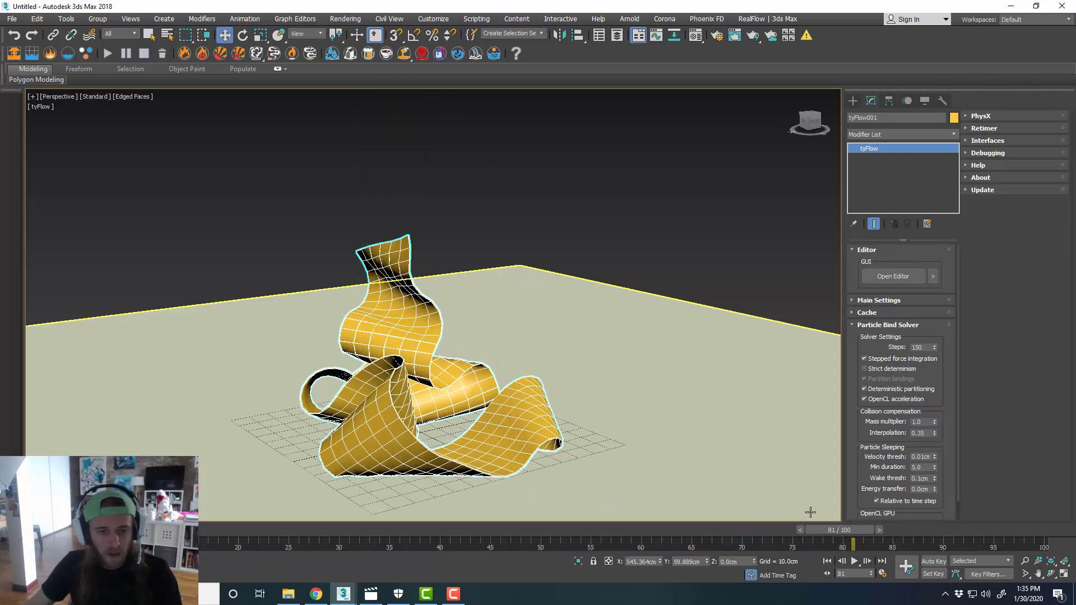
click(138, 98)
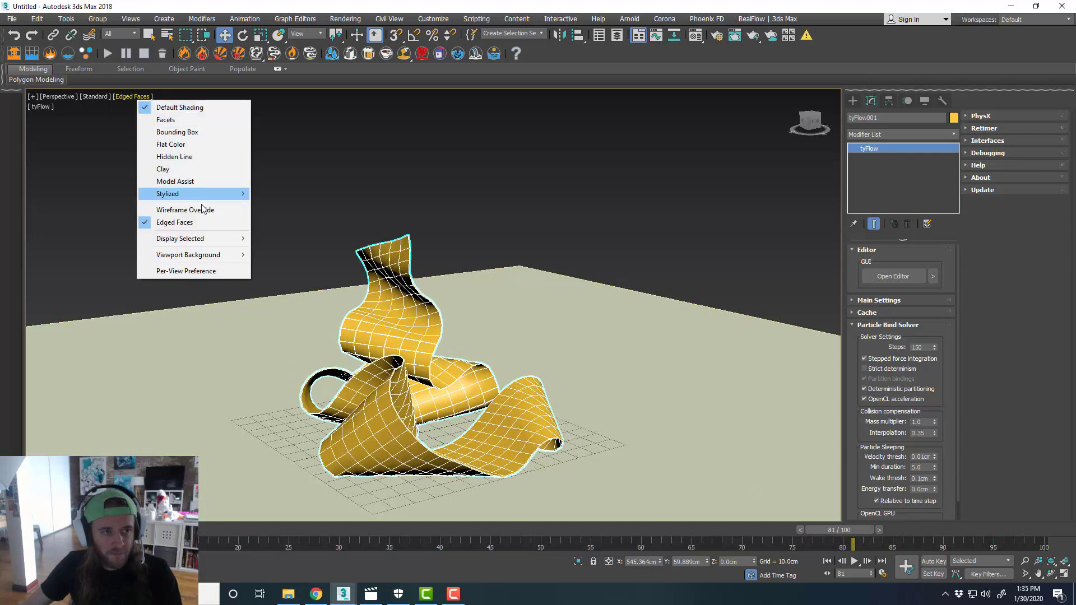
click(205, 222)
scroll(436, 249, down, 4)
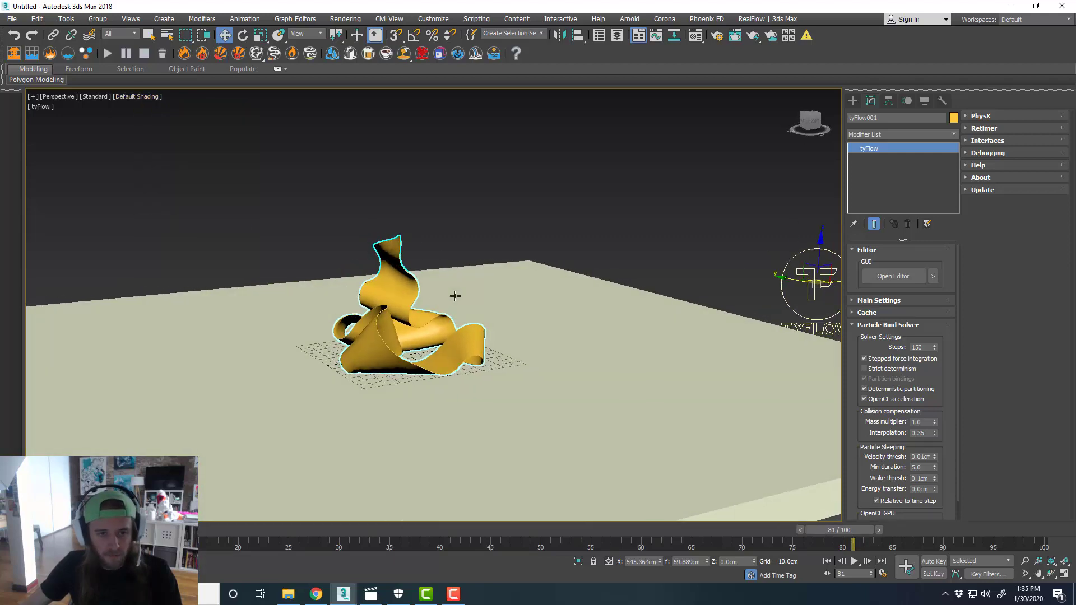
scroll(455, 296, up, 3)
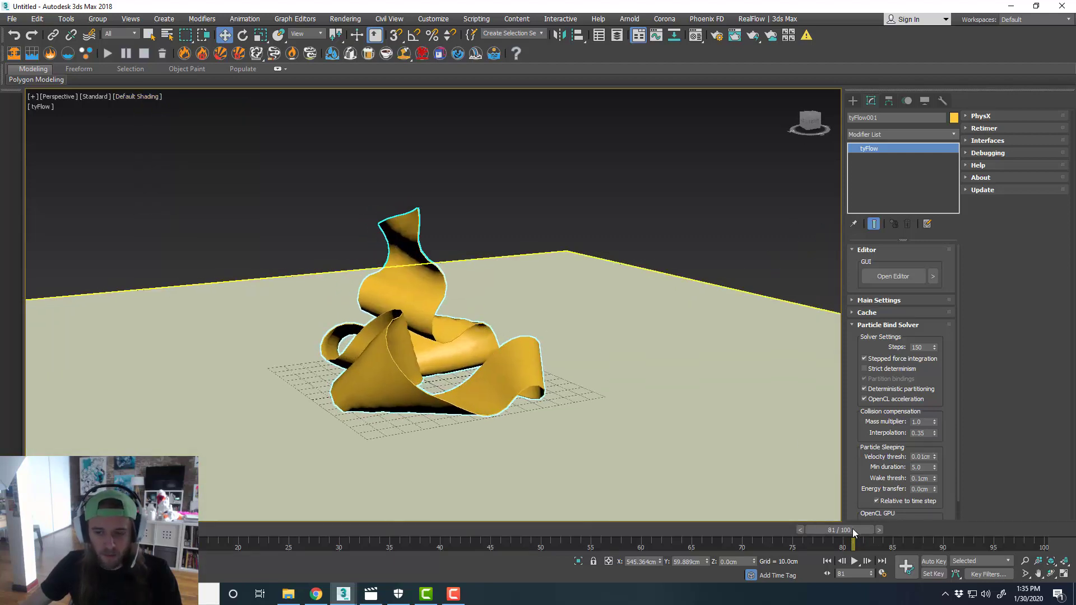
- Play and scrub the shaded simulation from several angles to examine how the strip folds onto the floor box, ending at frame 1
drag(854, 531, 782, 533)
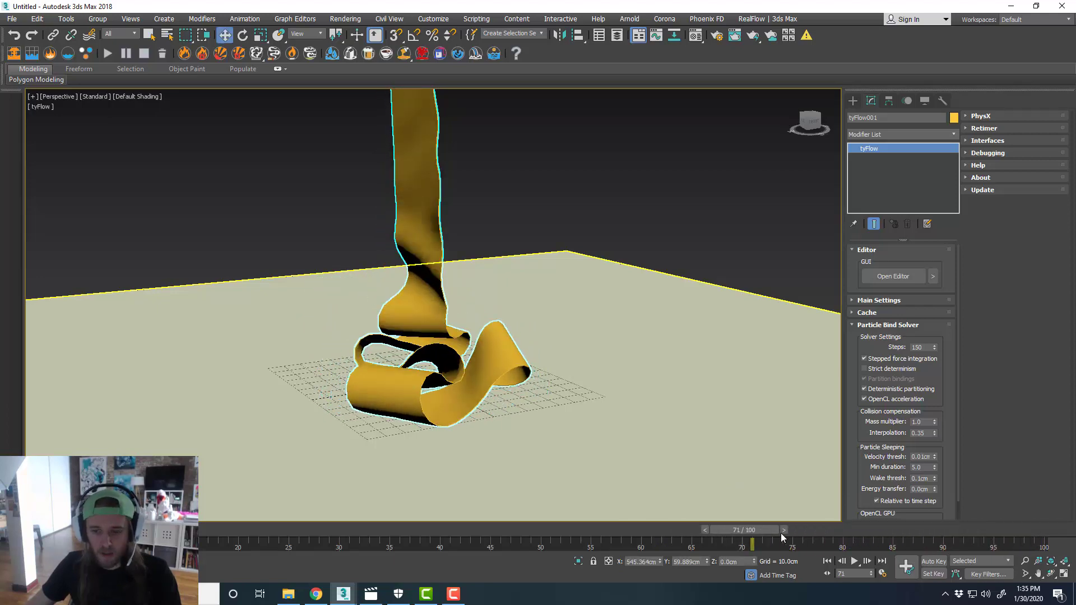
click(853, 561)
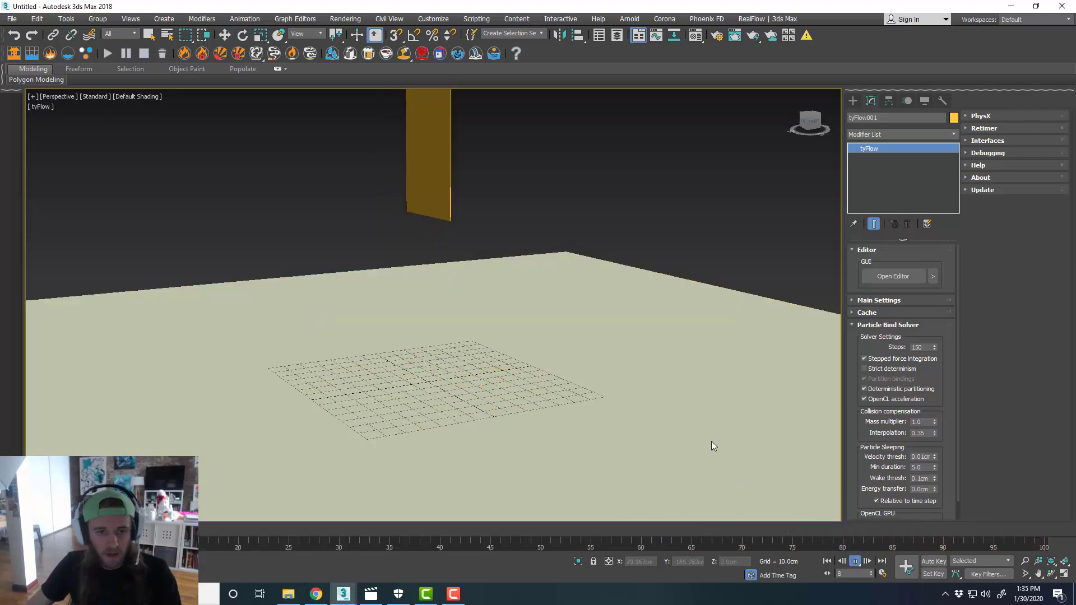
alt+middle_drag(562, 445, 475, 370)
scroll(519, 403, down, 3)
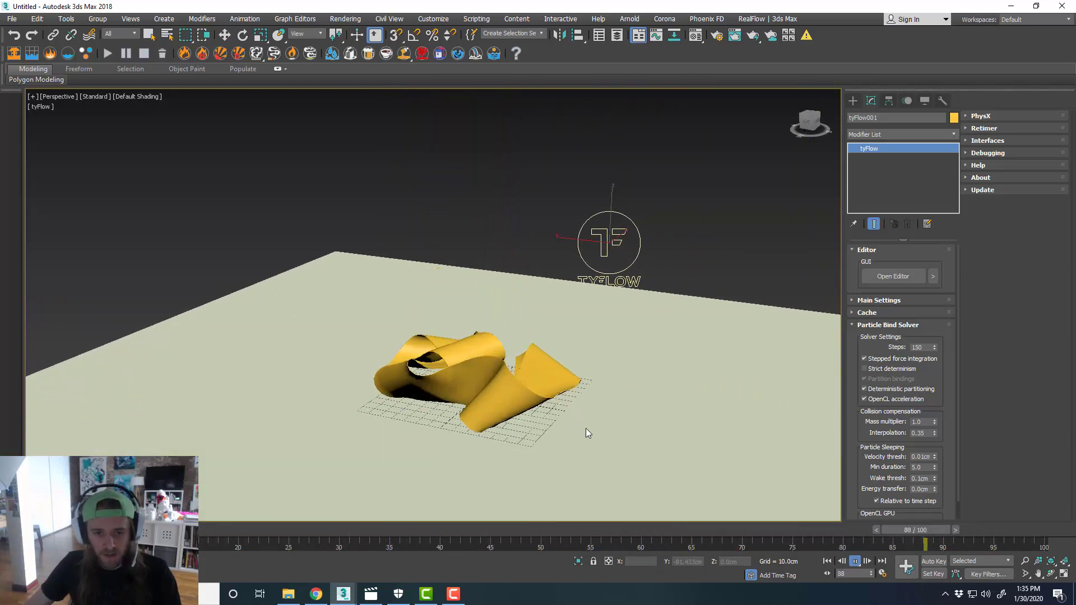
click(872, 530)
drag(872, 530, 757, 537)
key(w)
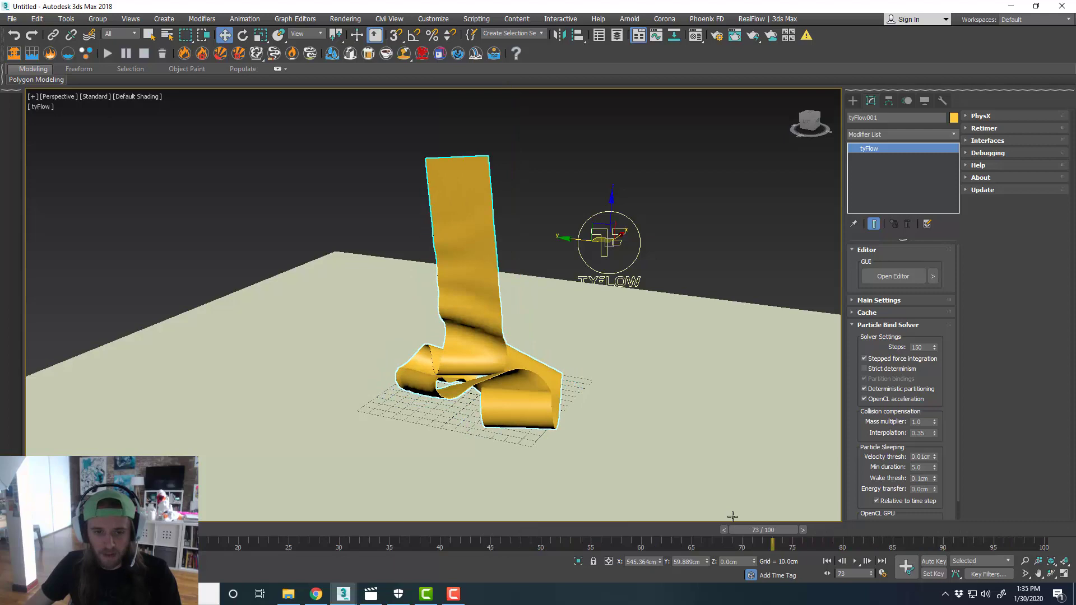
alt+middle_drag(690, 496, 583, 460)
scroll(448, 392, up, 3)
middle_drag(449, 392, 560, 429)
alt+middle_drag(561, 428, 539, 421)
drag(771, 530, 47, 544)
key(w)
scroll(283, 439, down, 4)
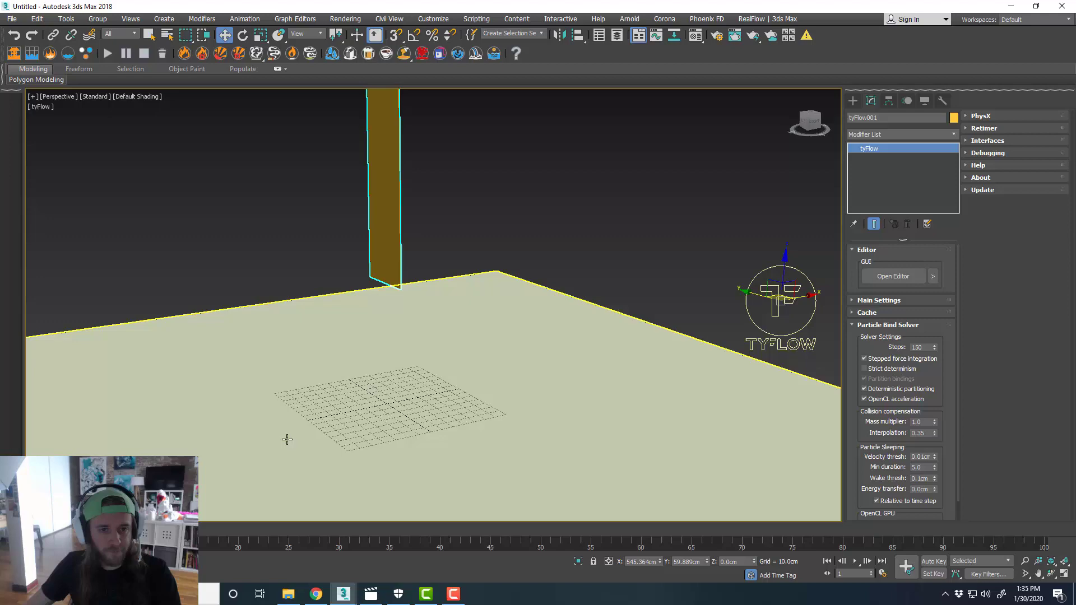
- Open the tyFlow editor, disable the simulation, and close the editor again
scroll(415, 401, down, 3)
alt+middle_drag(446, 394, 530, 399)
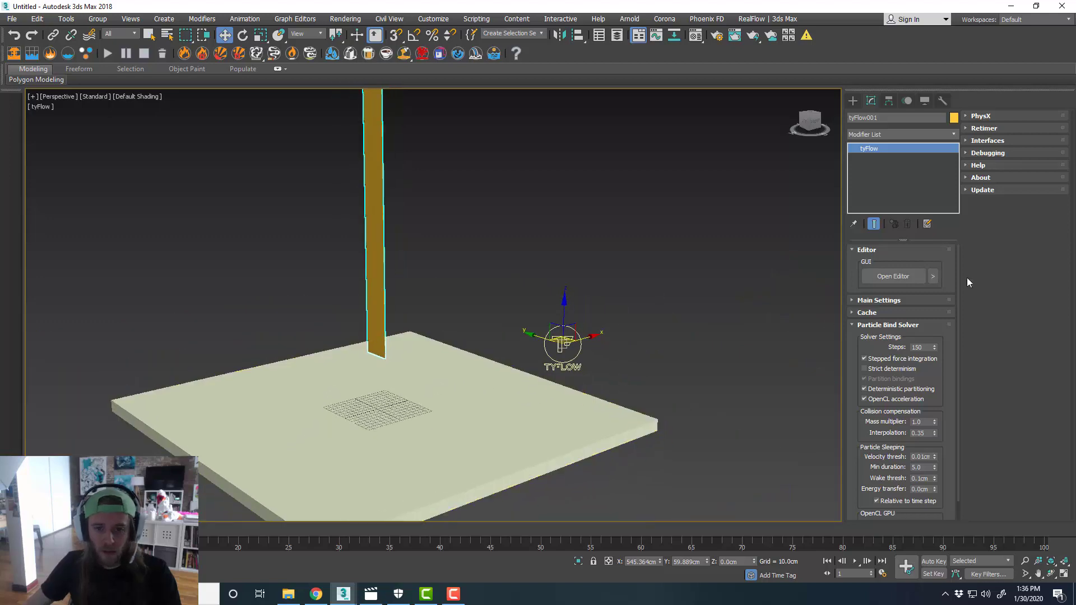
click(892, 276)
drag(941, 37, 561, 37)
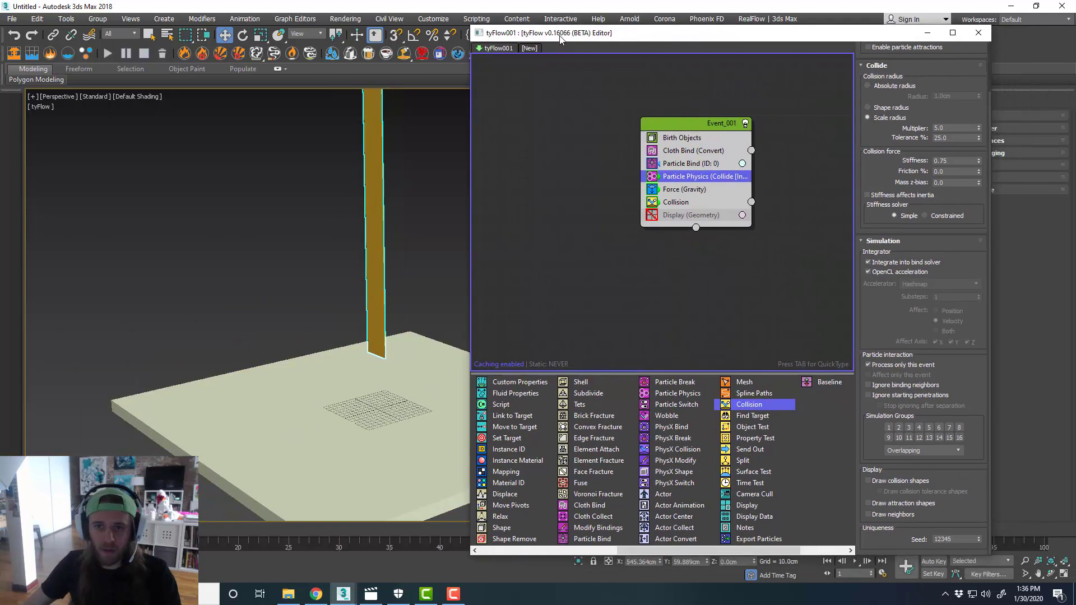
right_click(559, 163)
click(583, 220)
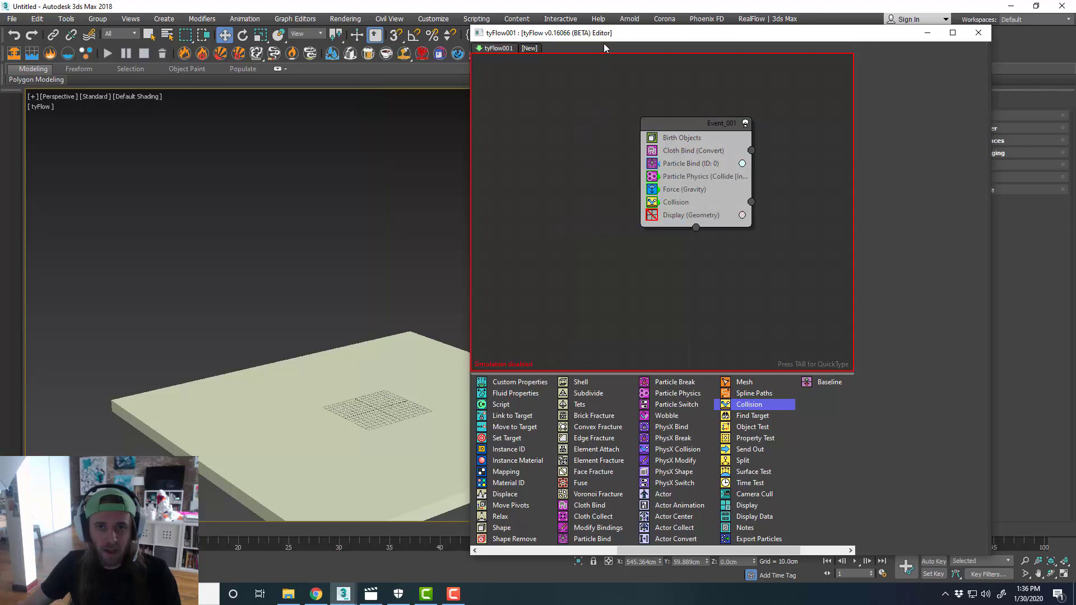
click(978, 32)
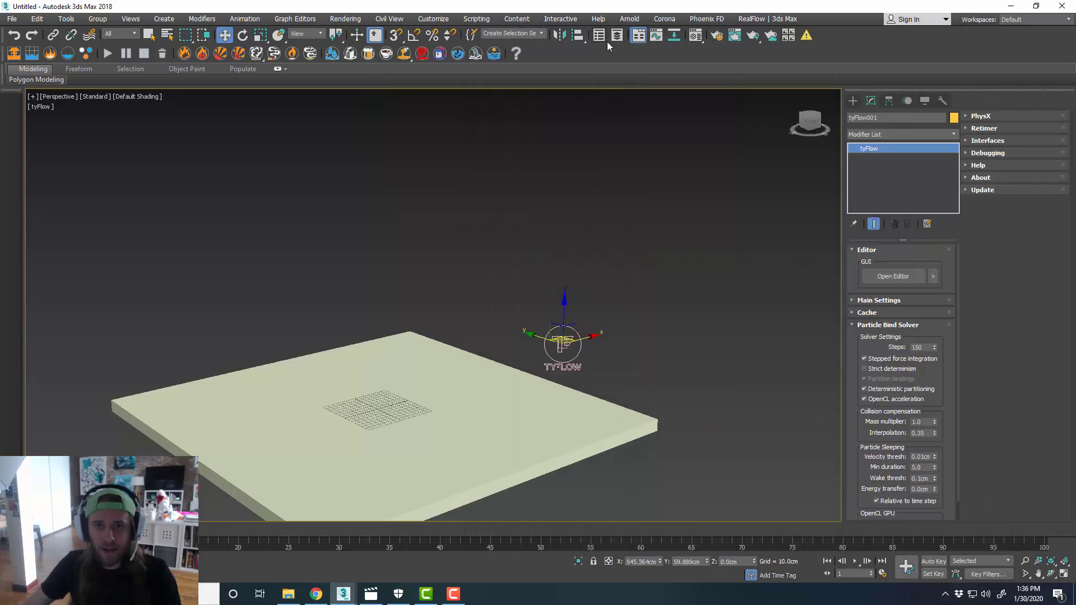
- Unhide Plane001 in the Layer Explorer, clone it as a copy, and hide the original plane
click(703, 160)
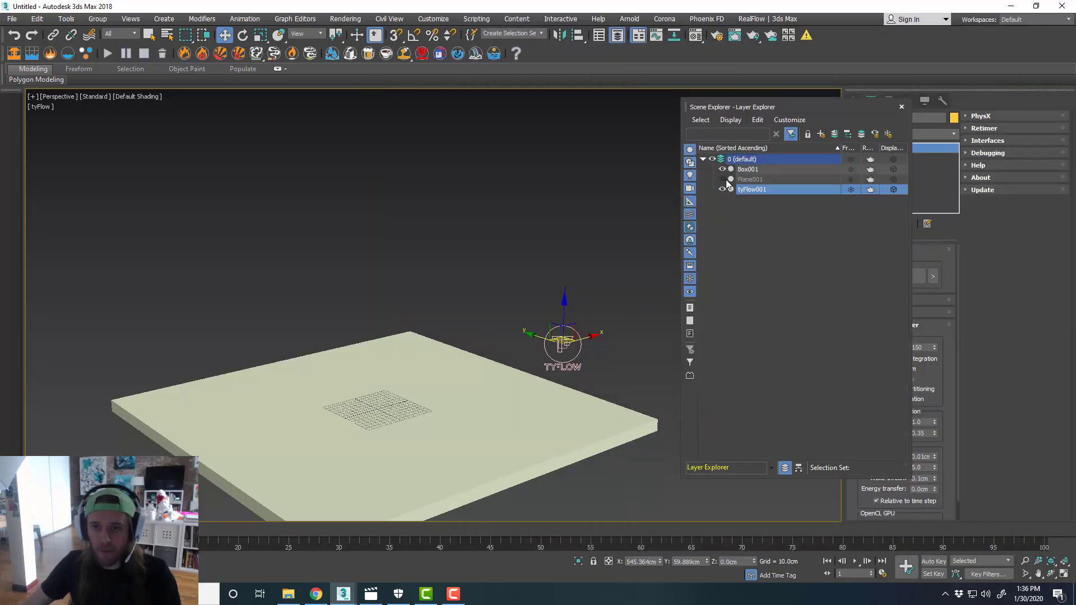
click(368, 234)
right_click(373, 217)
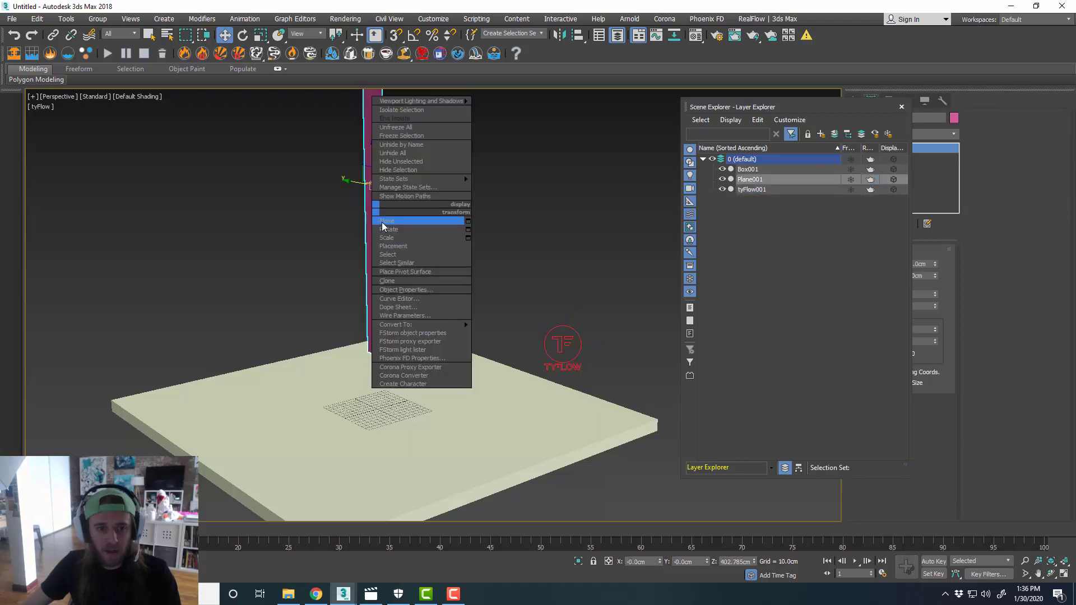
click(408, 282)
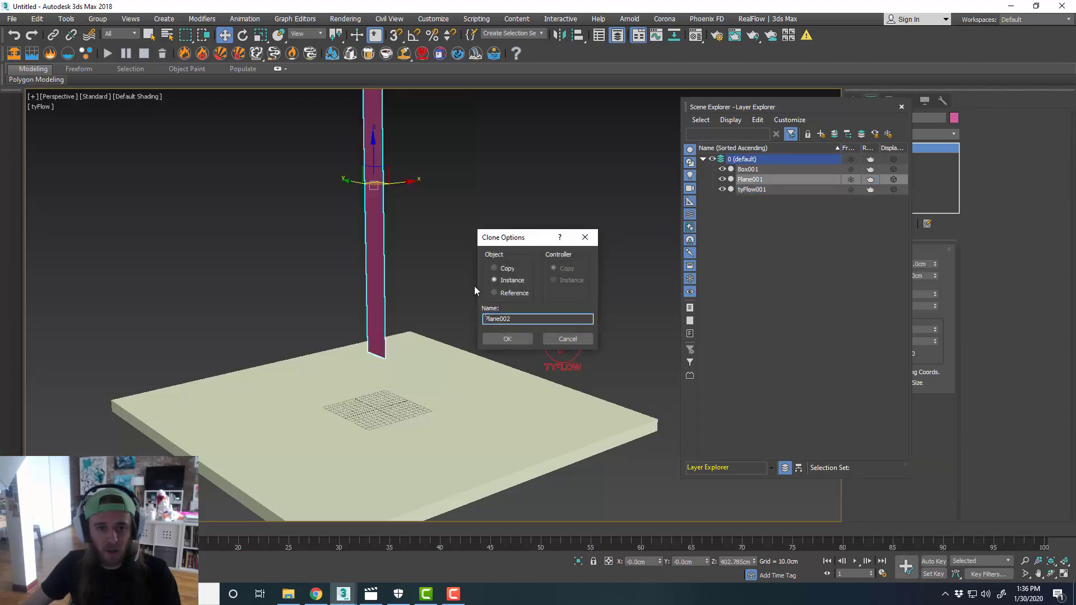
click(507, 339)
click(723, 179)
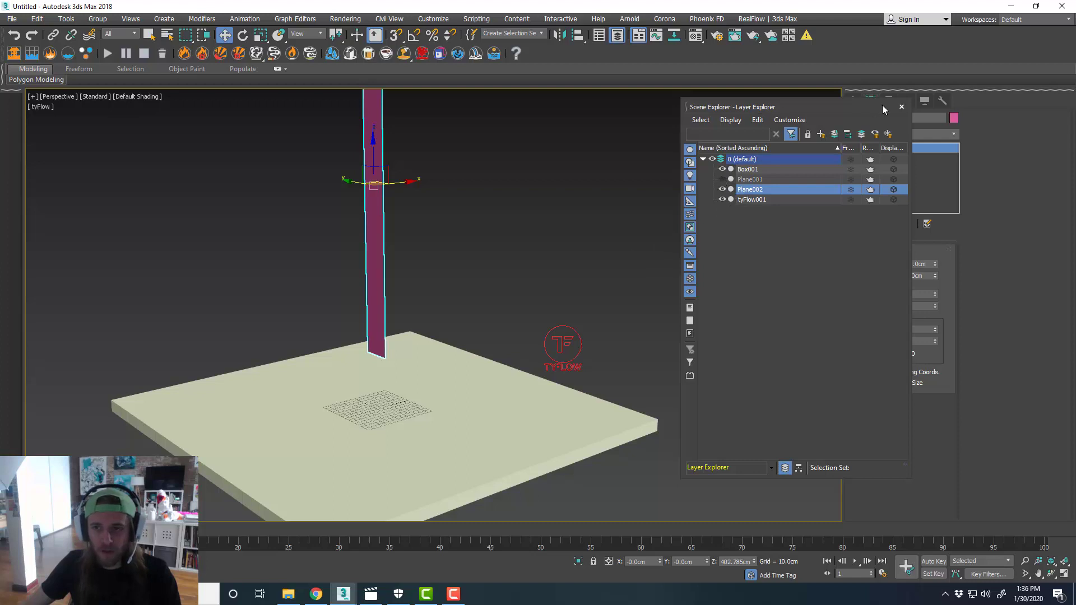
- Resize the cloned strip to 455 cm length and 26 cm width, with 80 length segments and 4 width segments
drag(805, 106, 699, 137)
alt+middle_drag(566, 202, 515, 233)
scroll(456, 259, down, 5)
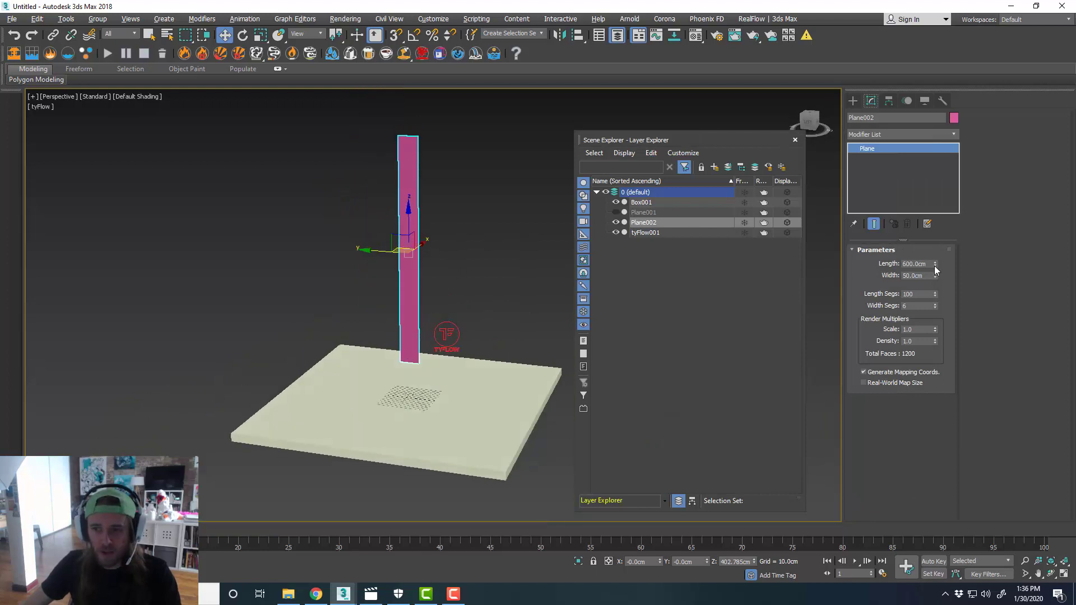
drag(934, 266, 943, 305)
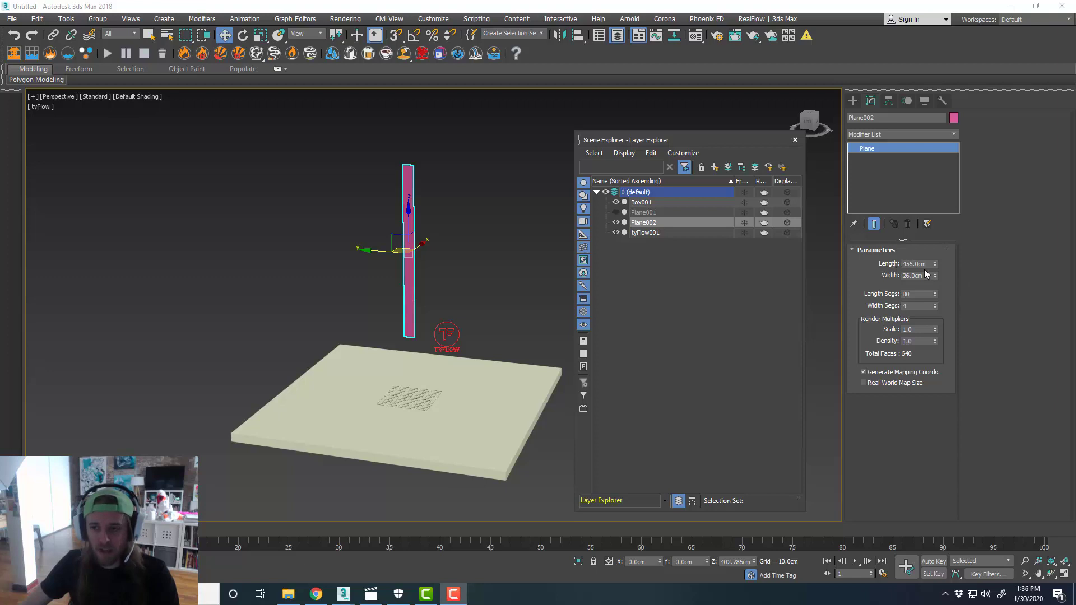
- Lower the cloned strip toward the floor box to about Z 265 cm and close the Layer Explorer
scroll(396, 235, up, 3)
alt+middle_drag(397, 236, 507, 276)
scroll(473, 272, down, 4)
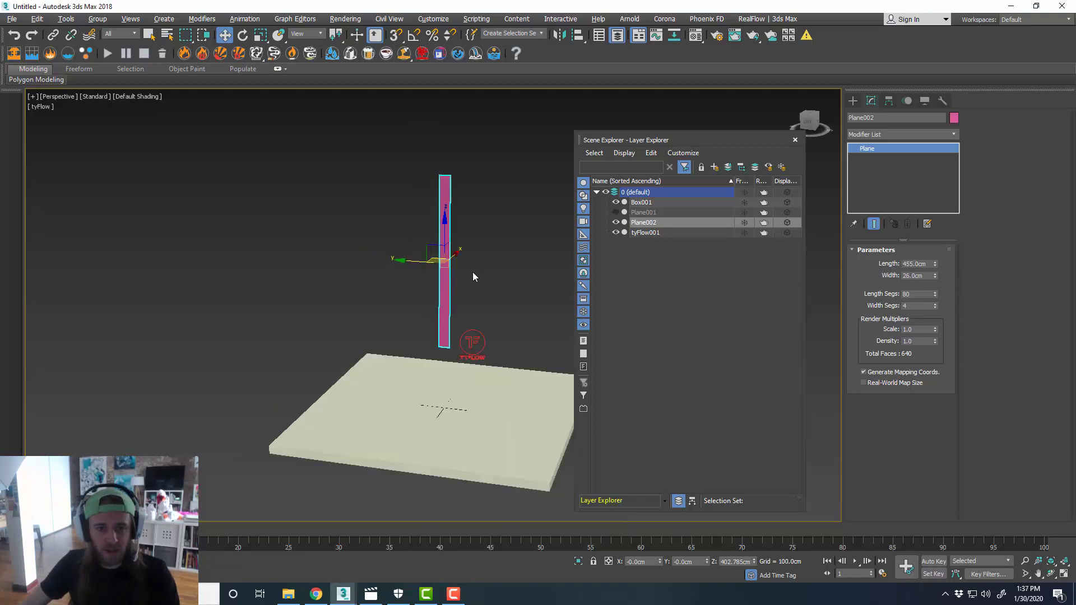
drag(445, 234, 459, 292)
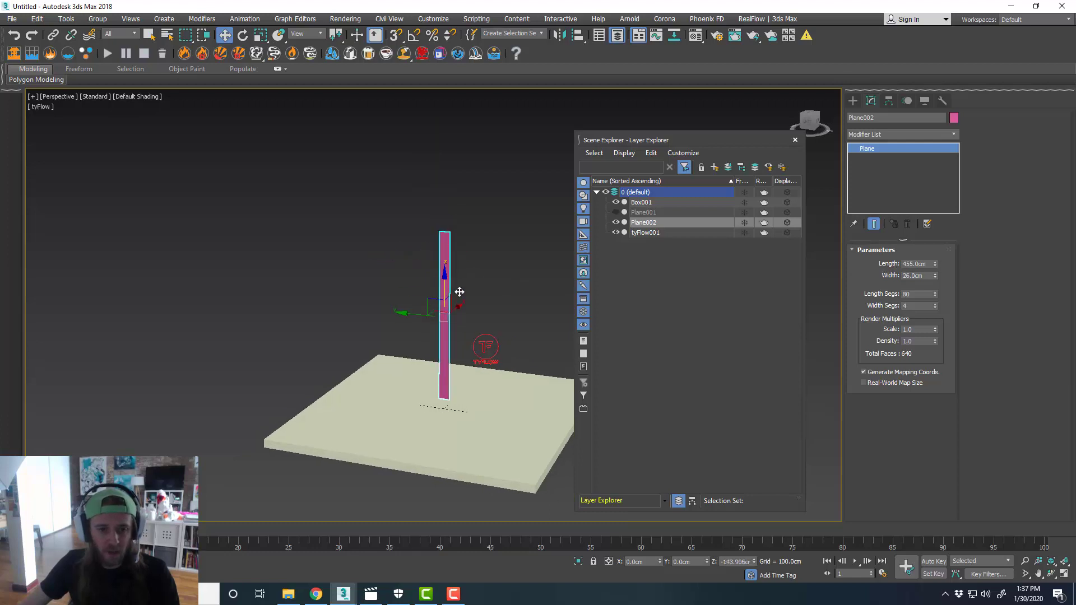
middle_drag(523, 323, 445, 292)
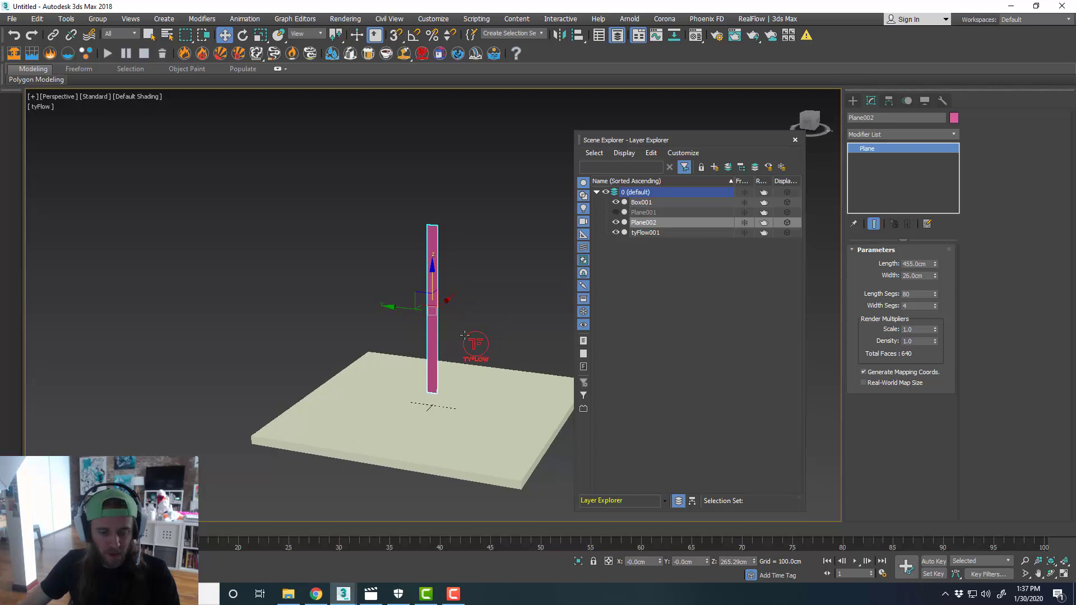
mouse_move(465, 335)
alt+middle_down()
mouse_move(488, 331)
mouse_move(457, 320)
alt+middle_up()
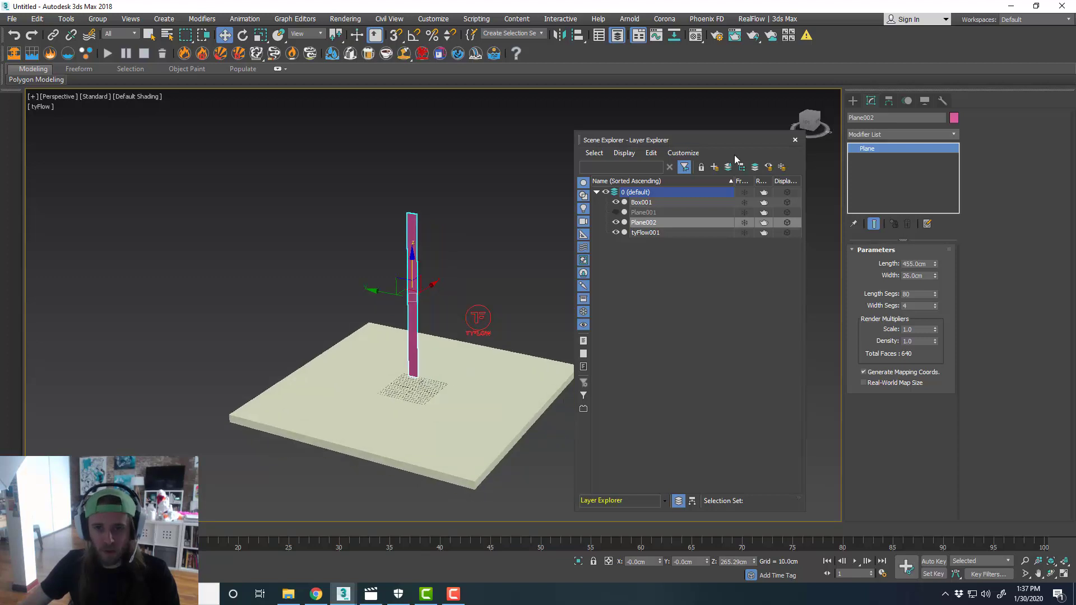
click(794, 139)
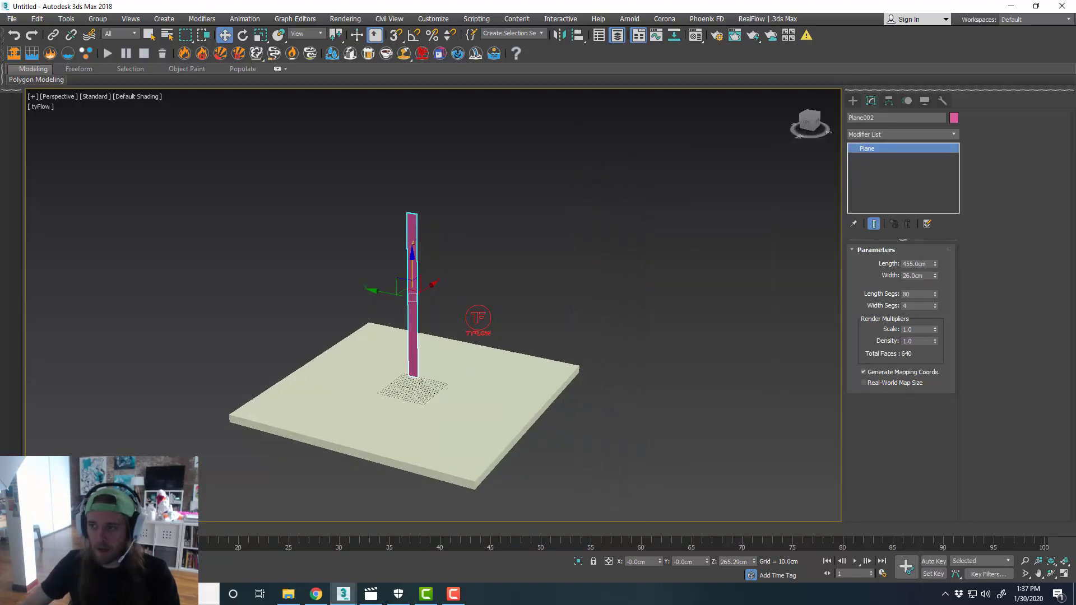
- Draw a plane about 297 cm long and 182 cm wide at the floor box's centre in a maximized Top view
middle_drag(643, 291, 657, 306)
key(alt+w)
middle_click(330, 238)
key(alt+w)
middle_drag(459, 267, 475, 270)
click(853, 101)
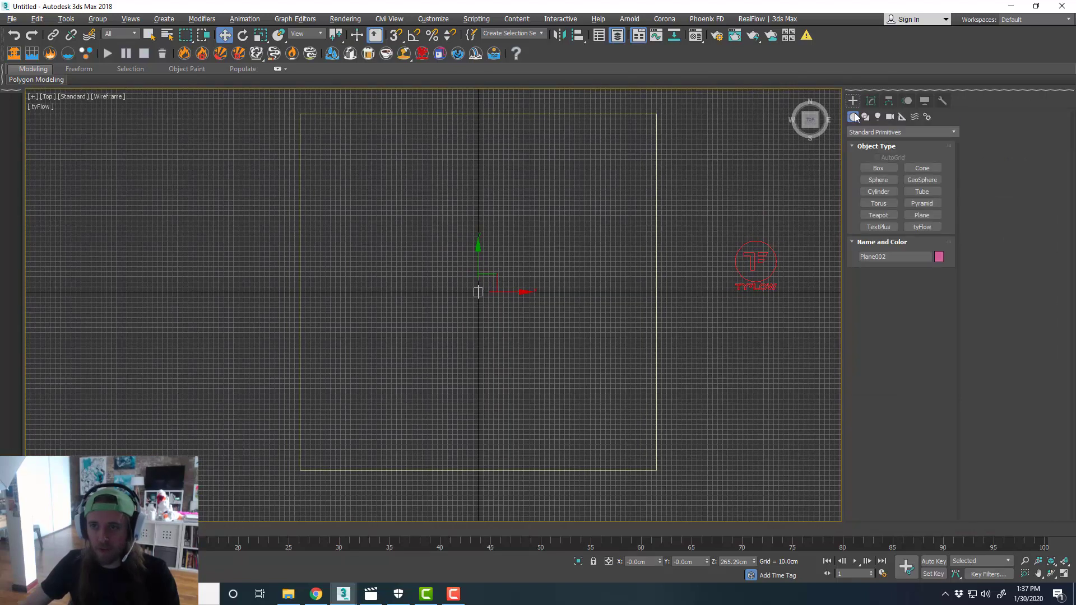
click(922, 216)
drag(434, 215, 526, 367)
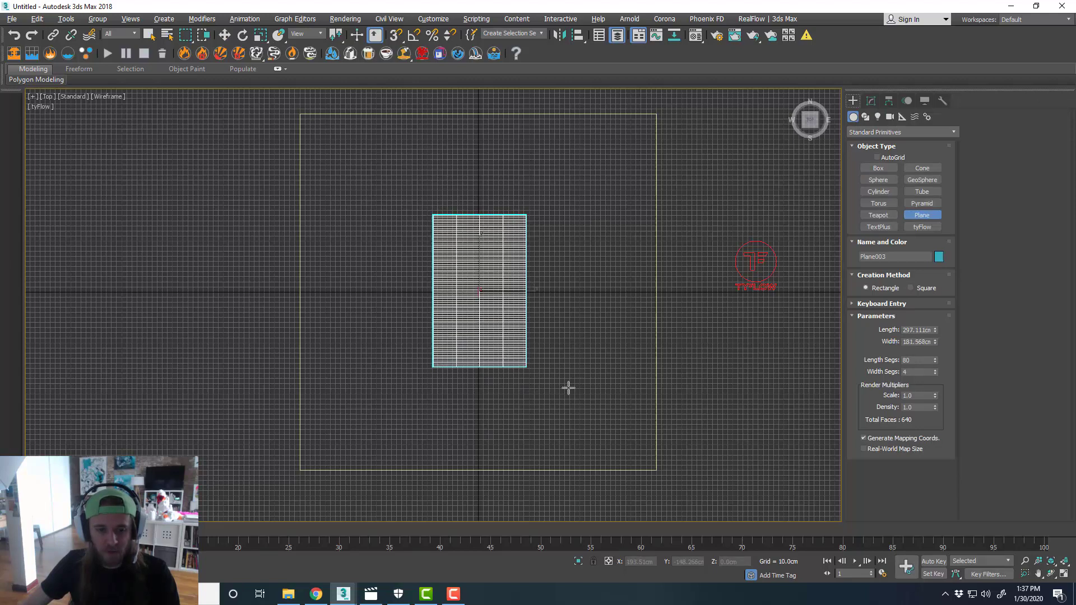
- Check the ClothDance_01 reference video and set the new plane to 4 length segments and 2 width segments
click(379, 597)
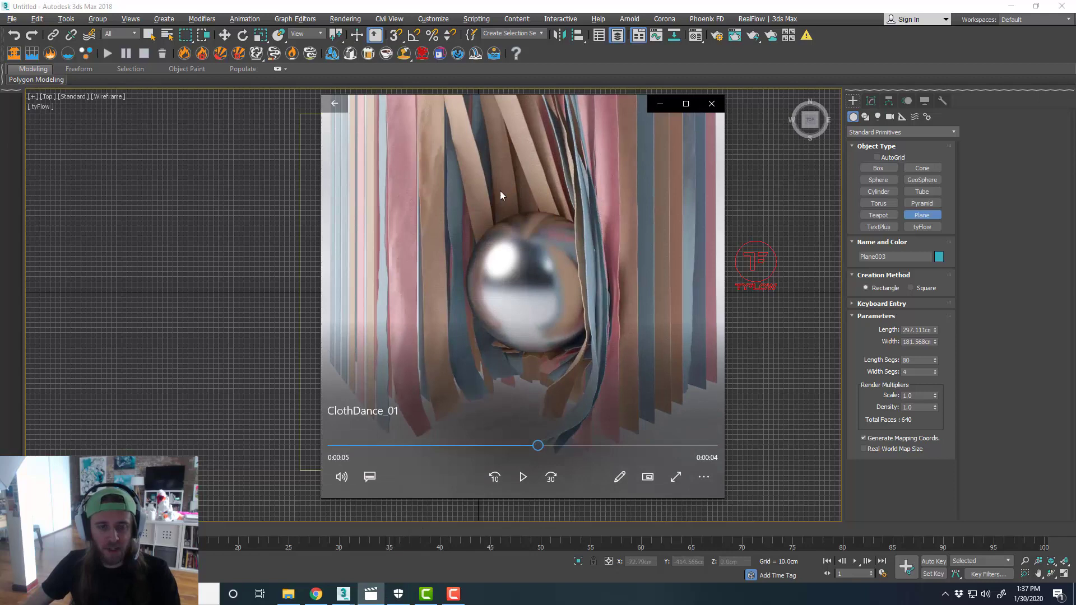
click(660, 104)
middle_drag(534, 252, 541, 252)
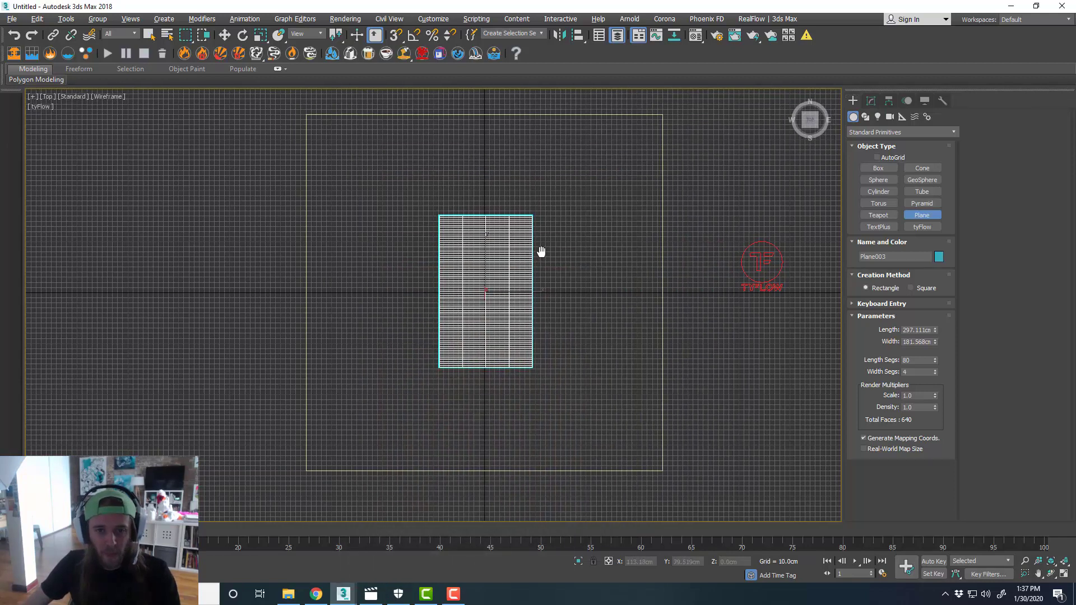
key(w)
click(871, 102)
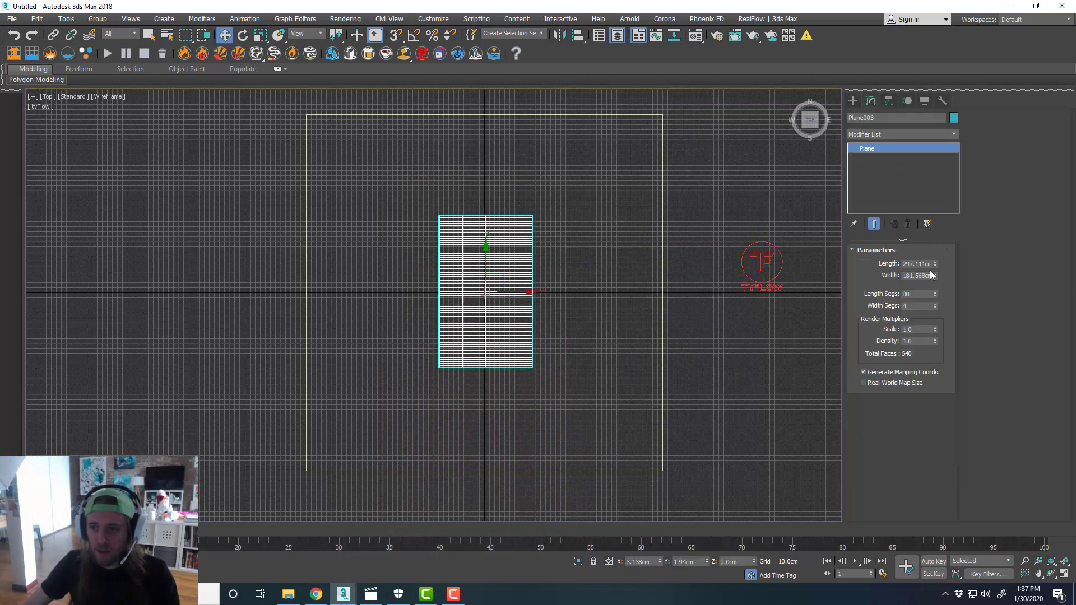
right_click(936, 293)
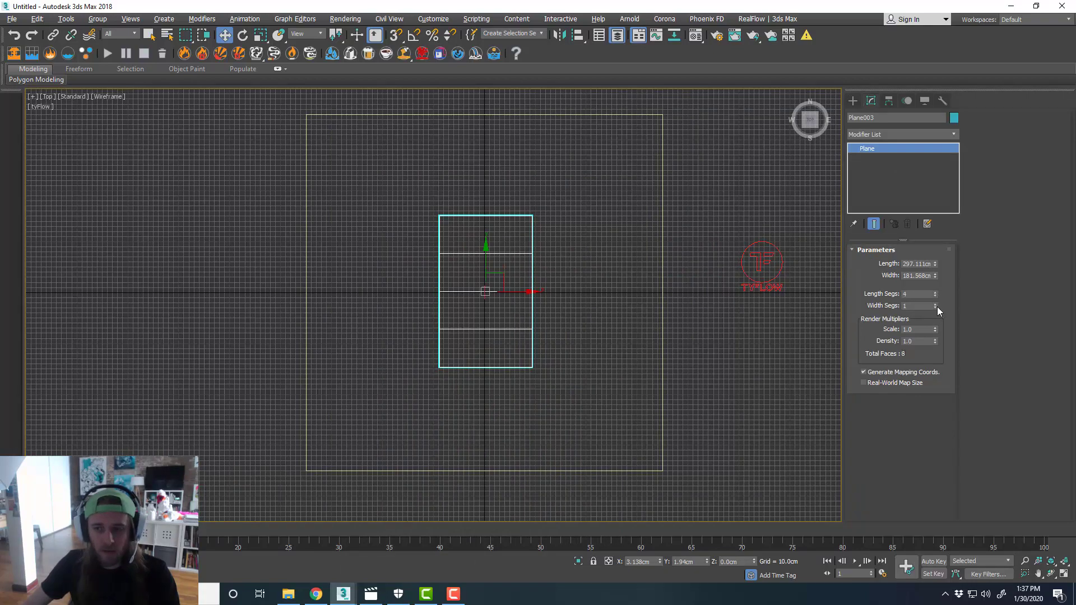
click(937, 304)
middle_drag(565, 318, 556, 316)
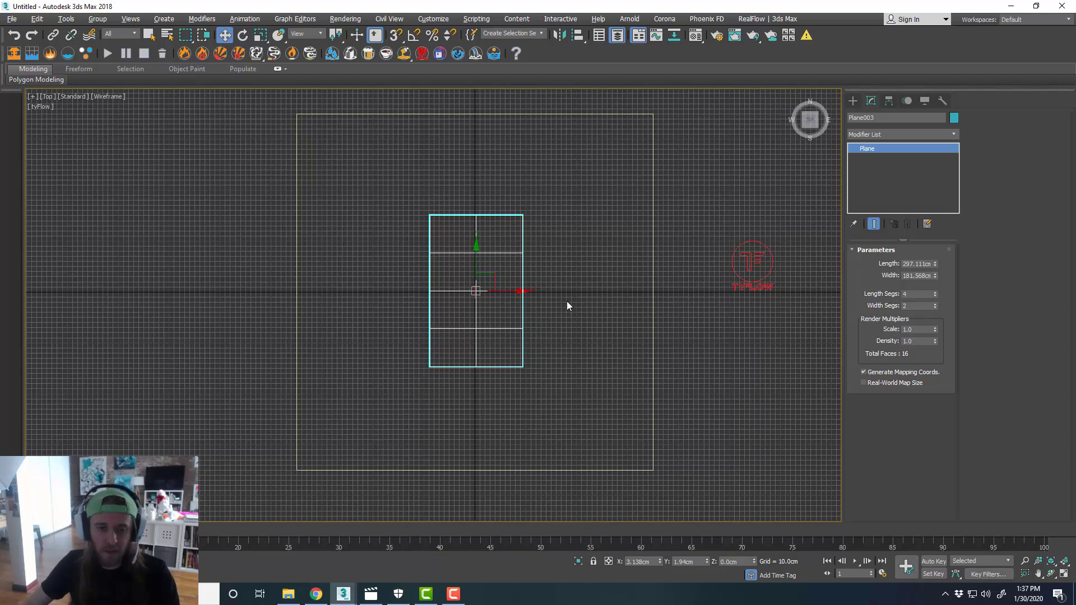
- Raise the 4-by-2-segment plane above the strip to about Z 495 cm in the Perspective view and display edged faces
key(alt+w)
key(alt+w)
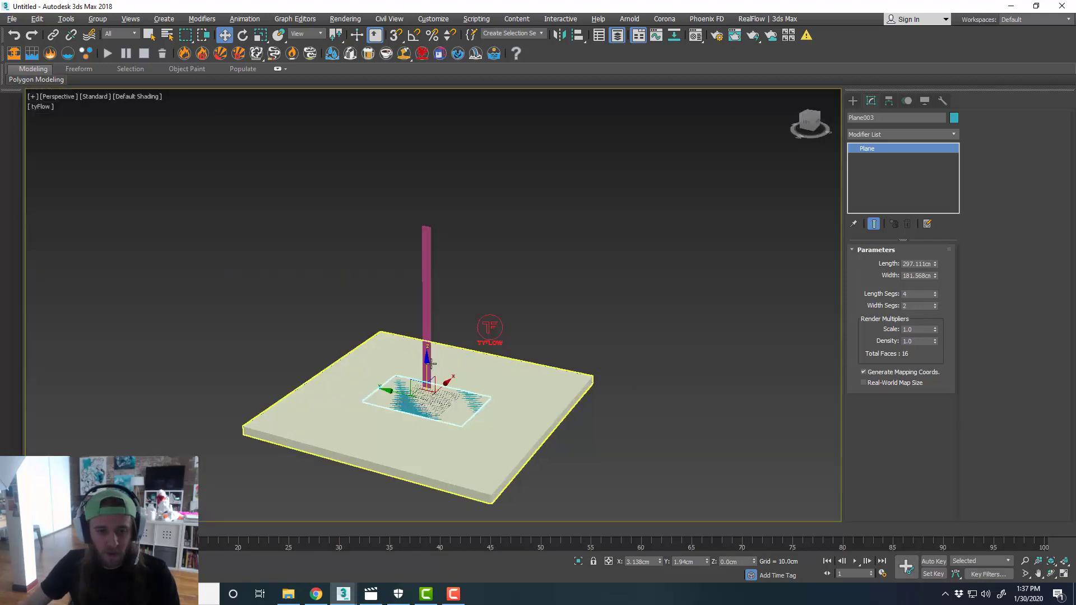
drag(431, 363, 439, 191)
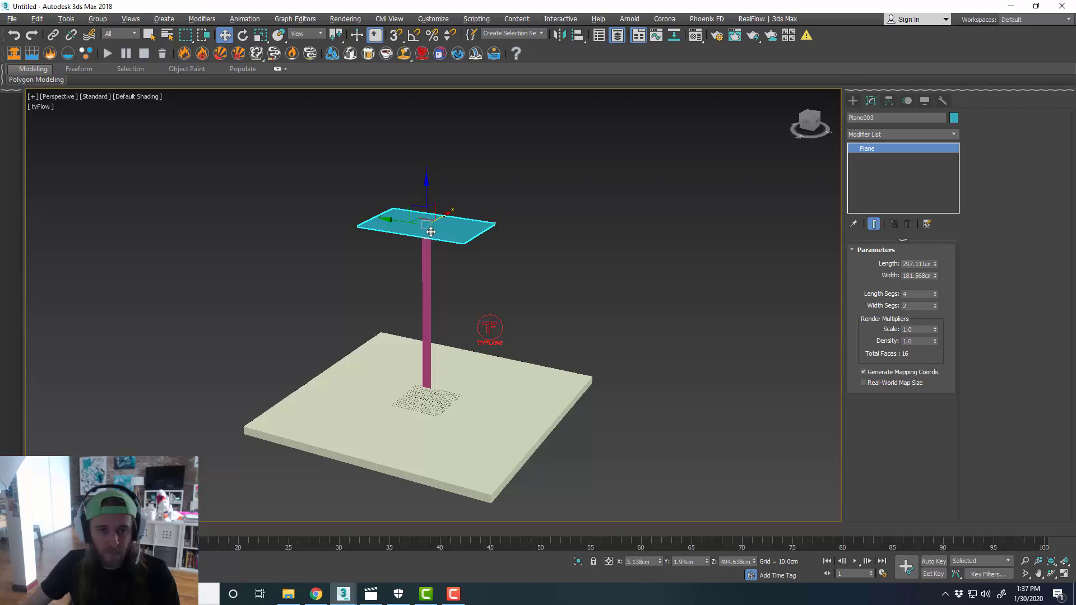
scroll(430, 232, up, 3)
click(137, 96)
click(194, 221)
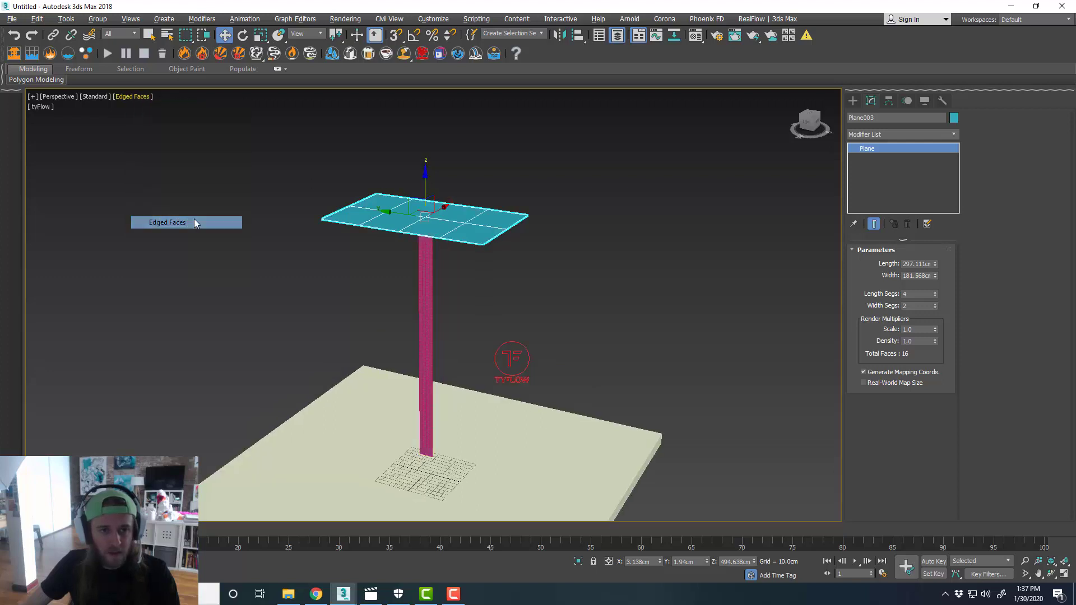
middle_drag(496, 311, 469, 271)
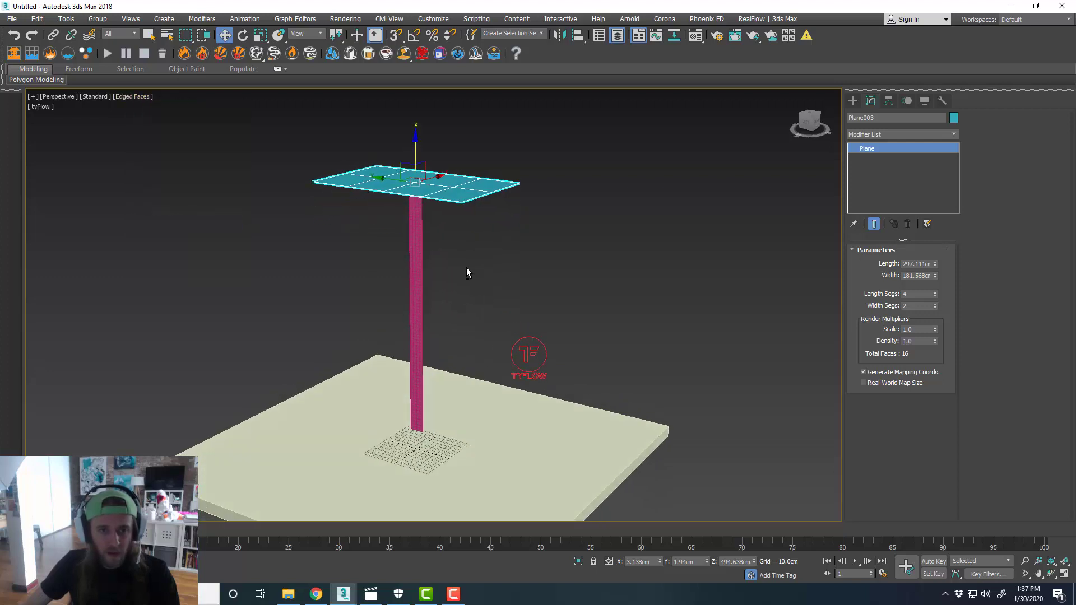
- Move the vertical strip along X to about -174 cm, away from the centre of the raised plane
click(417, 234)
drag(435, 305, 372, 326)
middle_drag(395, 307, 413, 304)
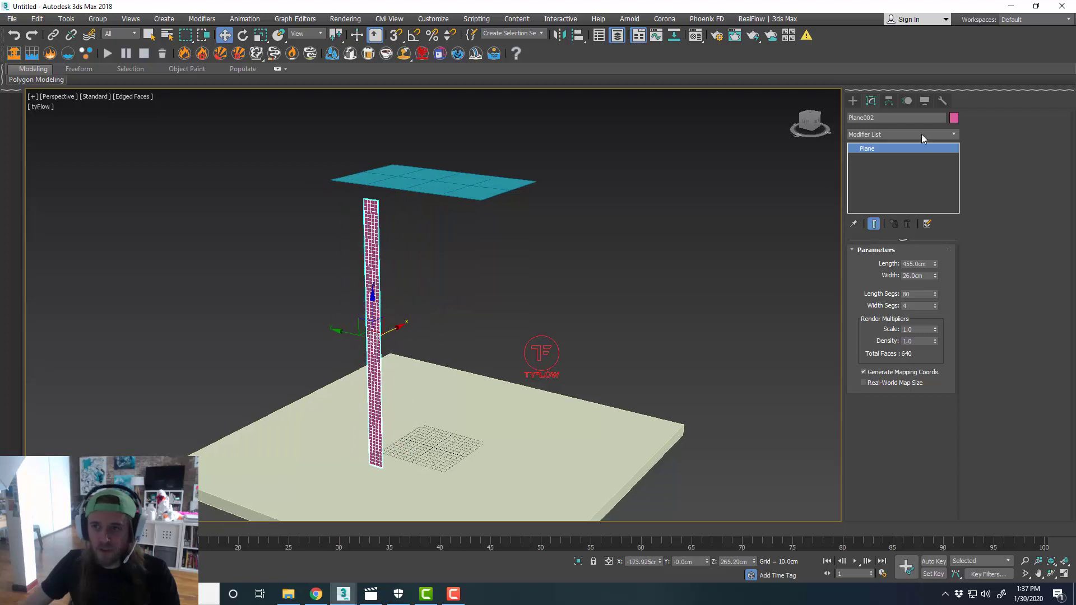
- Enable pivot-only editing for the strip and raise its pivot to about Z 314 cm
click(855, 101)
click(907, 101)
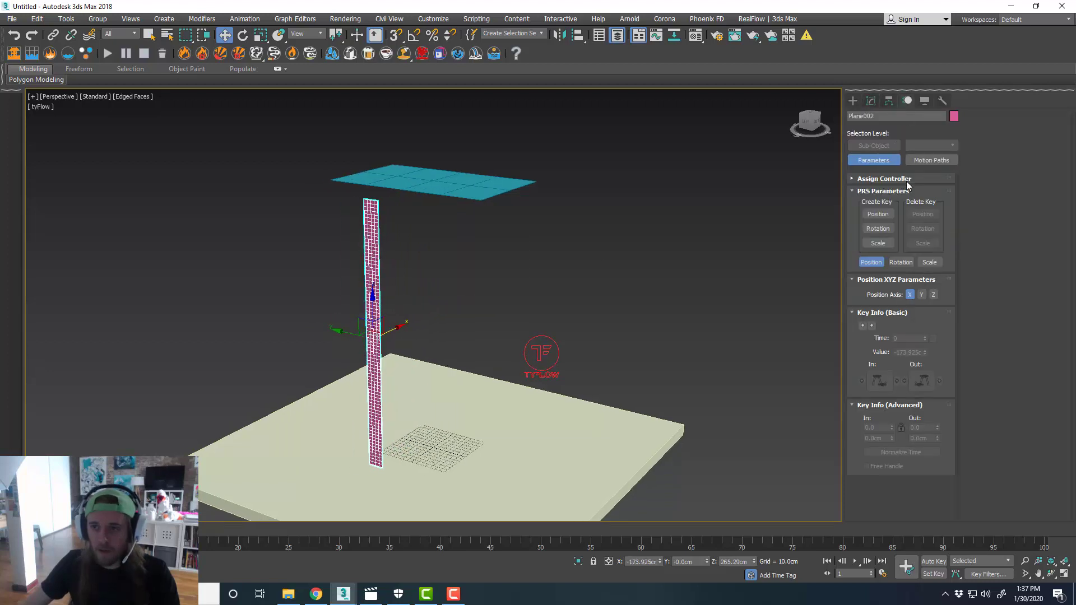
click(887, 104)
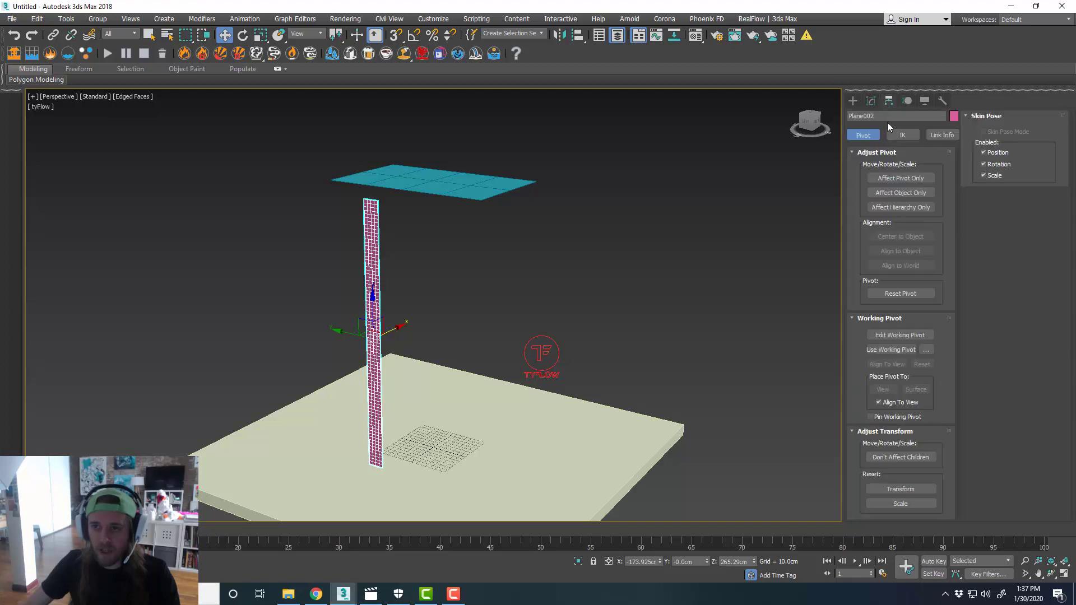
click(900, 179)
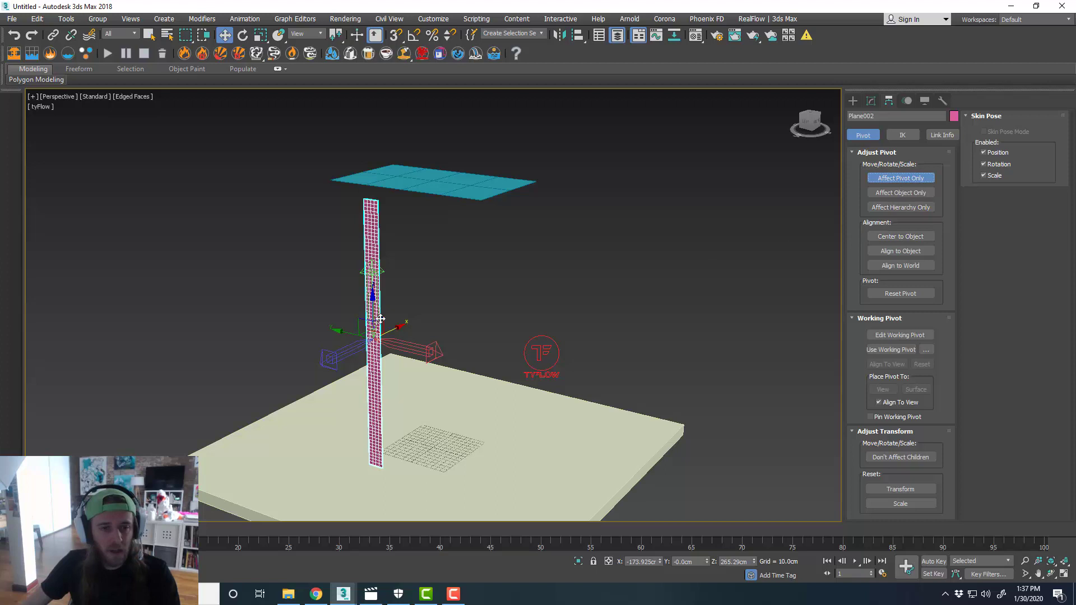
middle_drag(381, 319, 402, 318)
drag(395, 301, 395, 271)
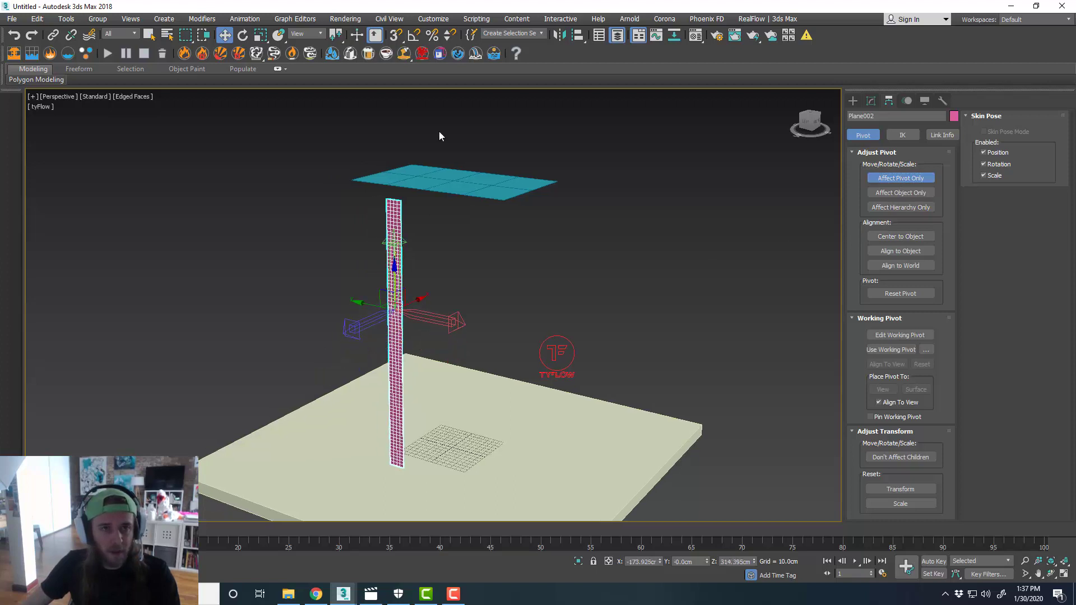
- Snap the strip's pivot to the middle of its top edge using 3D endpoint snapping
right_click(395, 34)
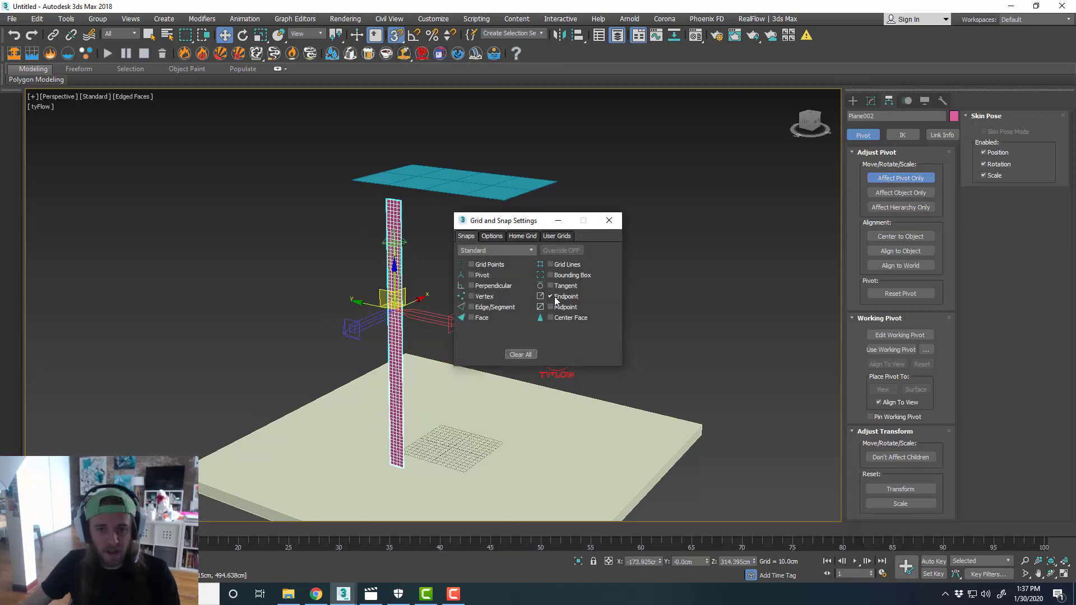
click(608, 221)
drag(393, 306, 401, 202)
scroll(401, 202, up, 6)
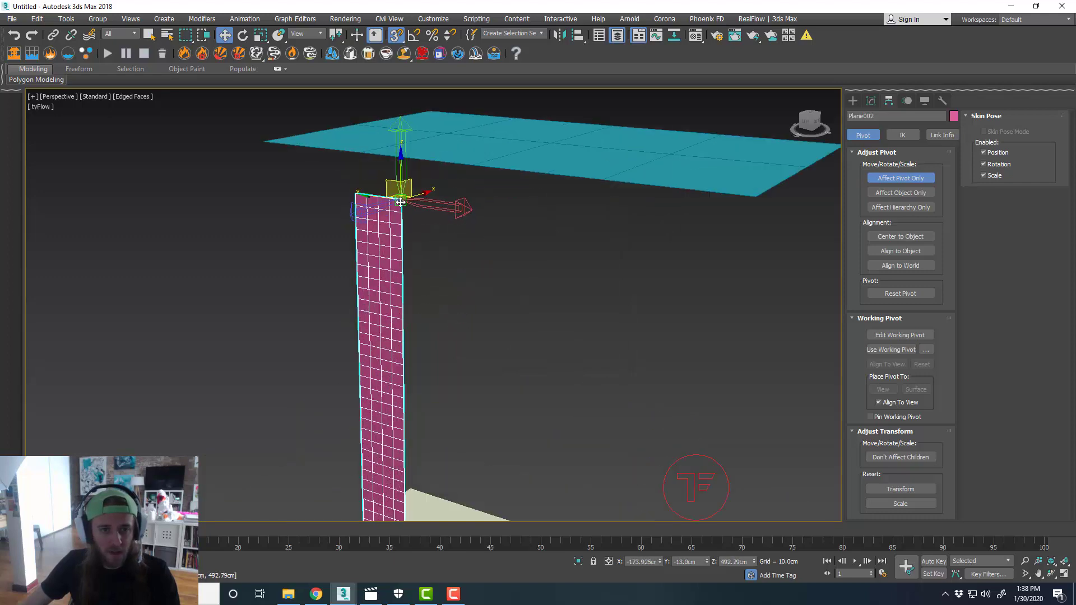
alt+middle_drag(444, 241, 460, 243)
drag(409, 210, 375, 204)
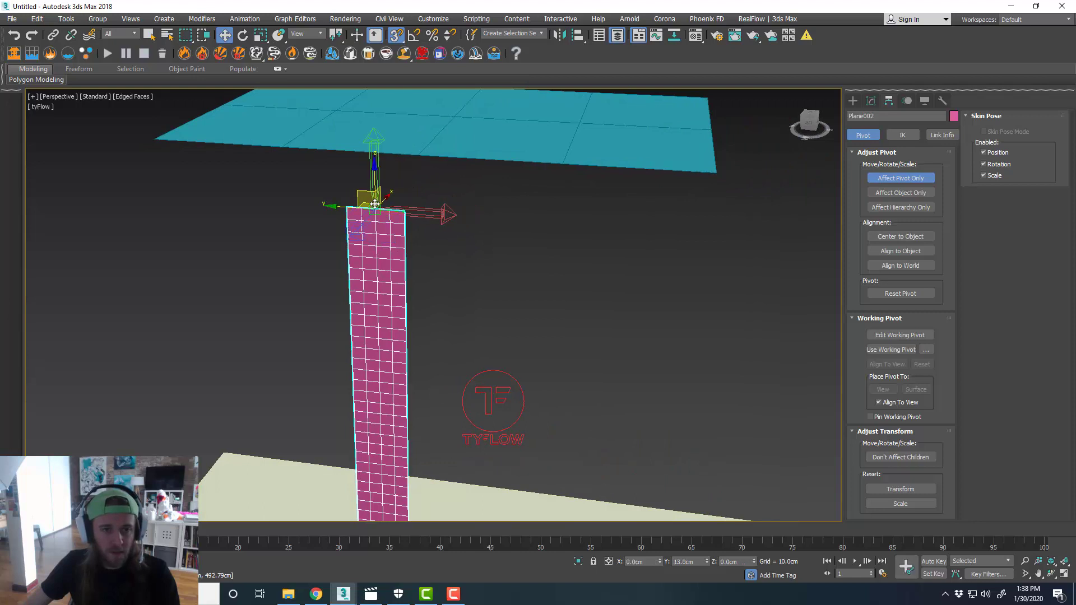
scroll(418, 206, down, 5)
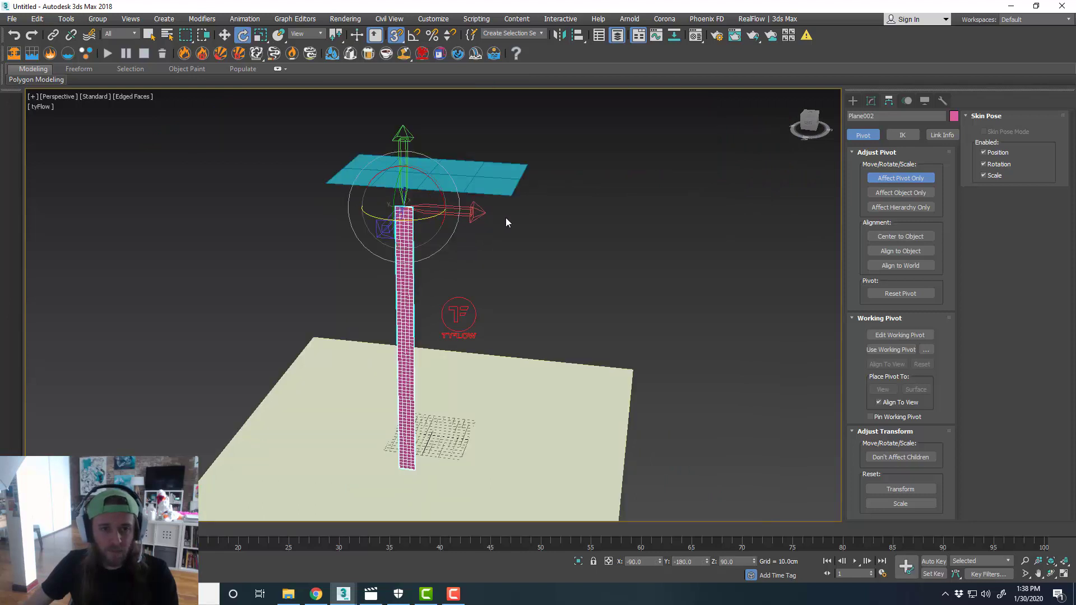
- Finish pivot-only editing of the strip and turn off snapping
click(905, 180)
scroll(525, 203, down, 4)
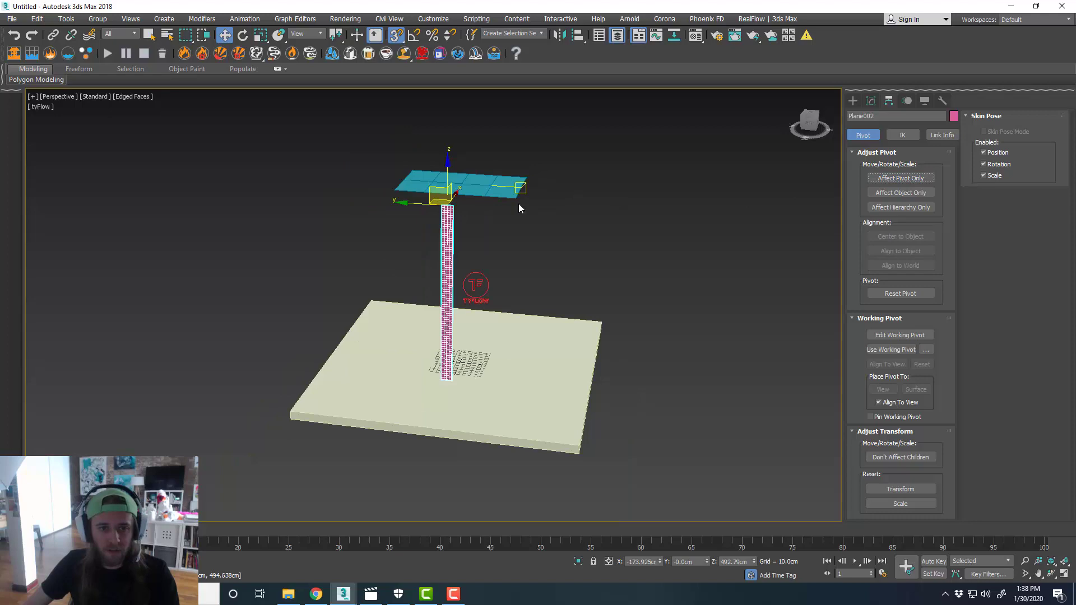
mouse_move(519, 205)
alt+middle_down()
mouse_move(506, 218)
mouse_move(502, 208)
alt+middle_up()
click(392, 40)
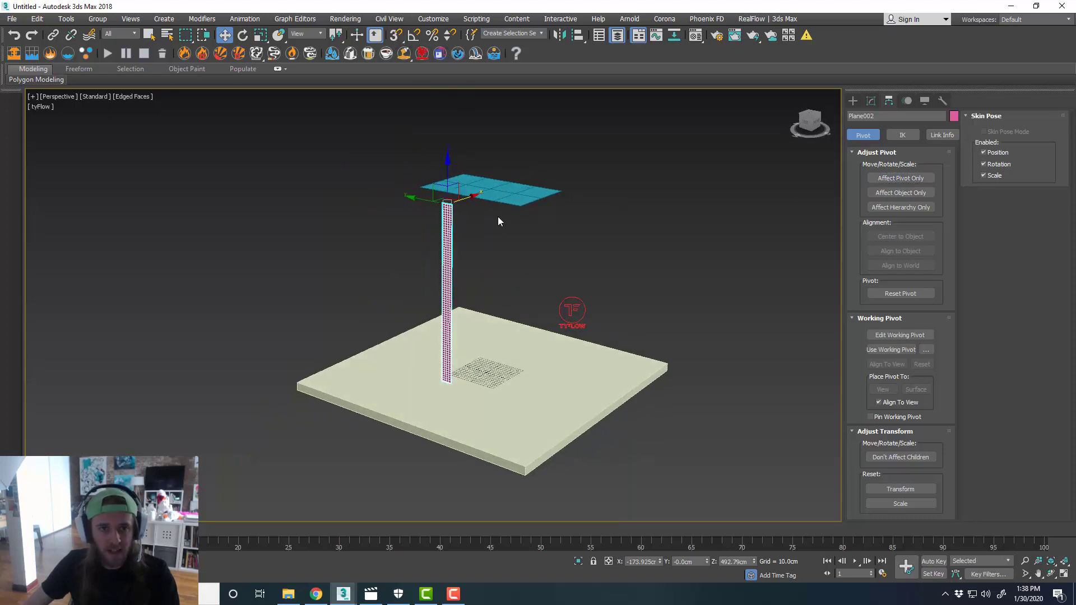
scroll(497, 217, up, 3)
middle_drag(546, 239, 505, 226)
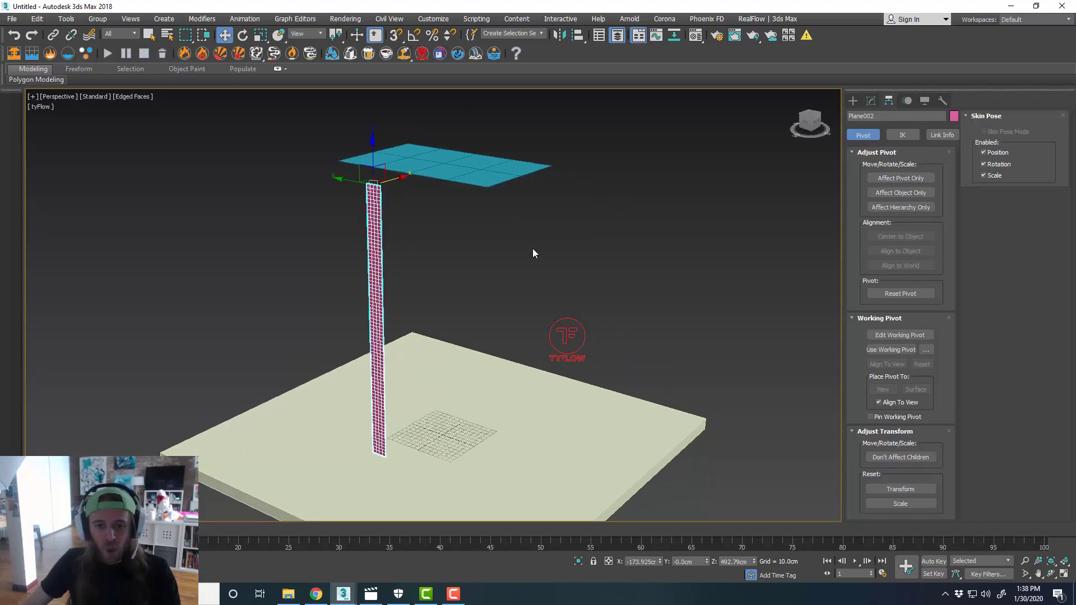
- Create a second tyFlow object on the floor box beside the existing tyFlow icon
click(853, 101)
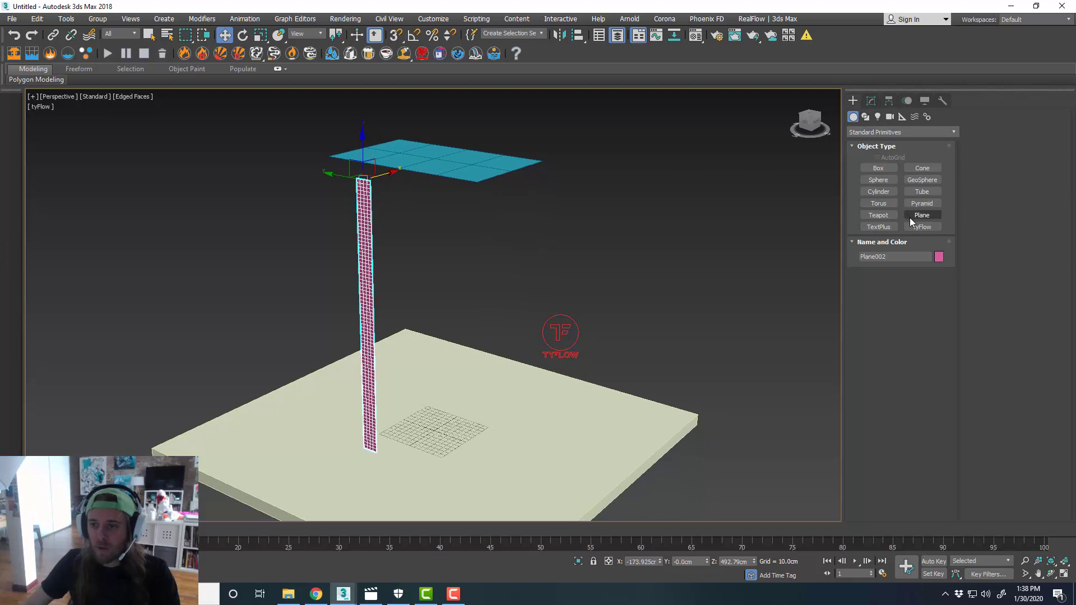
click(927, 227)
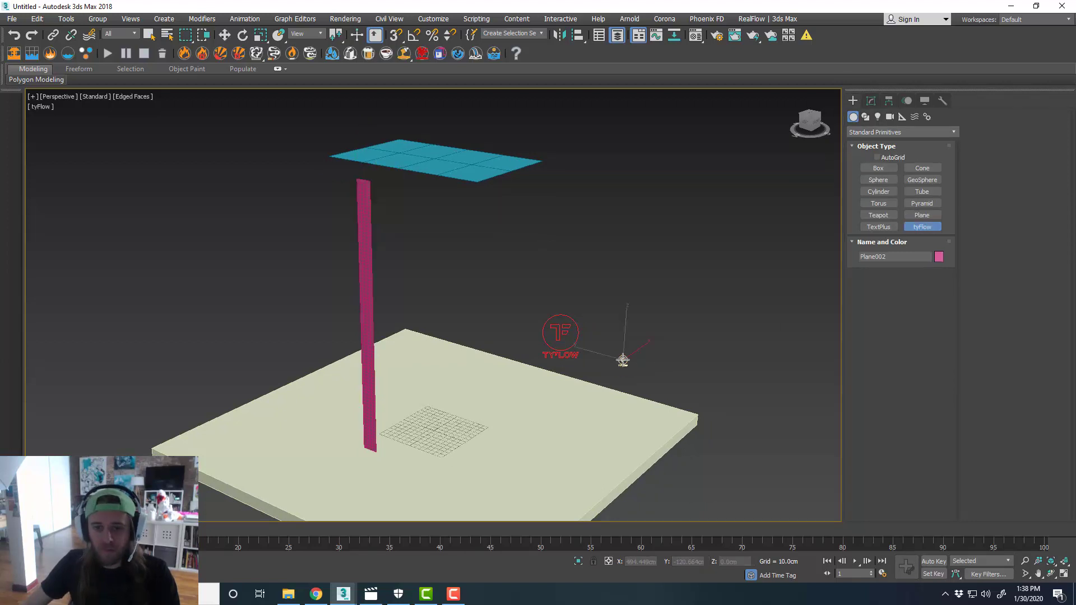
mouse_move(623, 360)
mouse_down()
mouse_move(627, 340)
mouse_move(650, 340)
mouse_up()
right_click(633, 358)
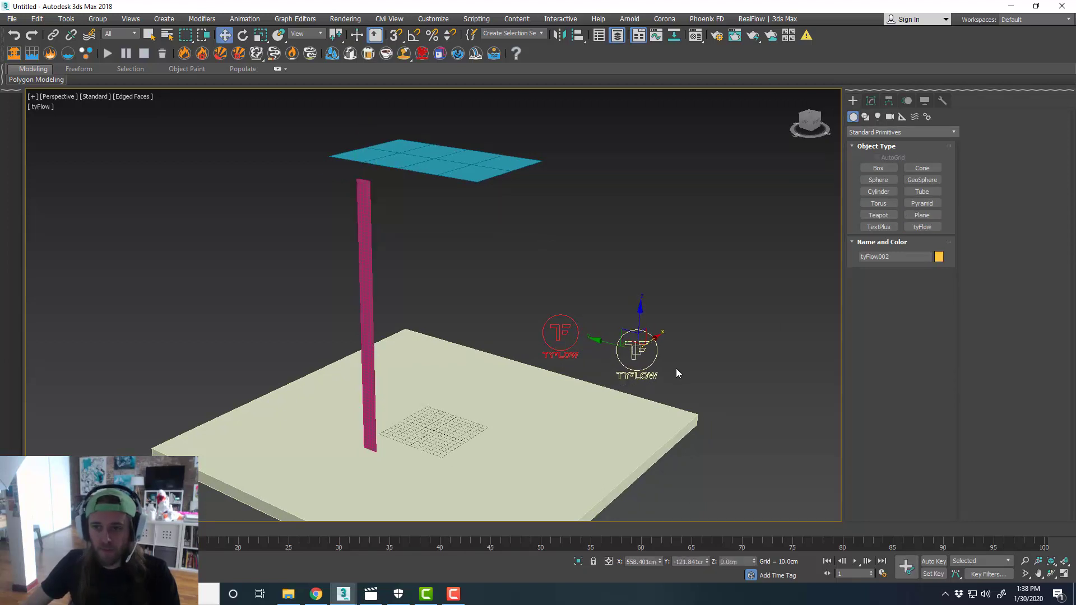
- Open the new tyFlow's editor, widen it and enlarge its operator list while keeping both planes in view
middle_drag(676, 374, 663, 361)
drag(1075, 84, 688, 47)
middle_drag(427, 228, 343, 228)
click(345, 162)
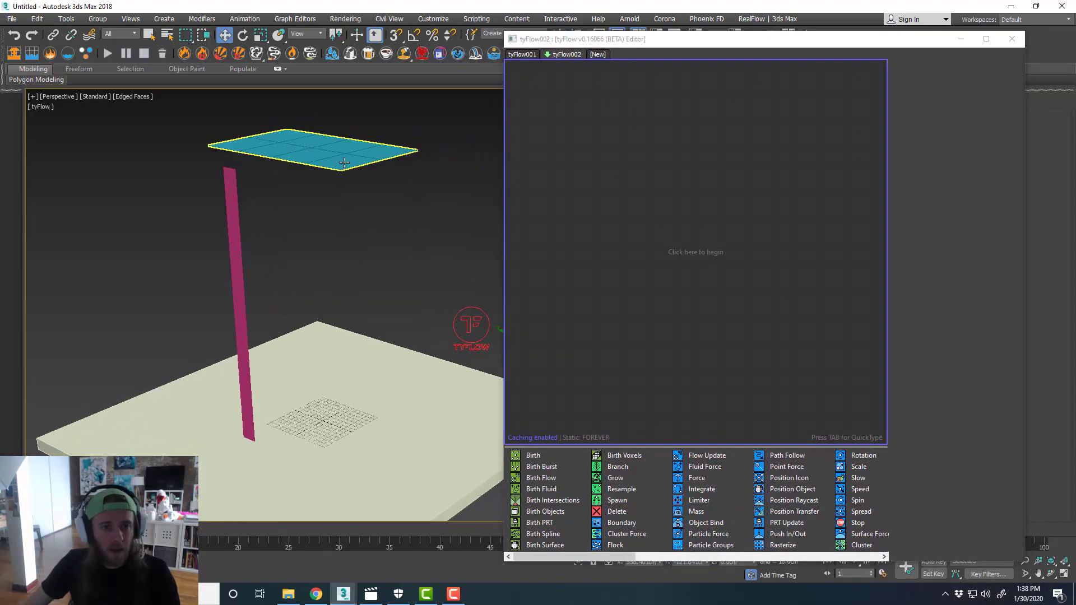
drag(604, 445, 605, 394)
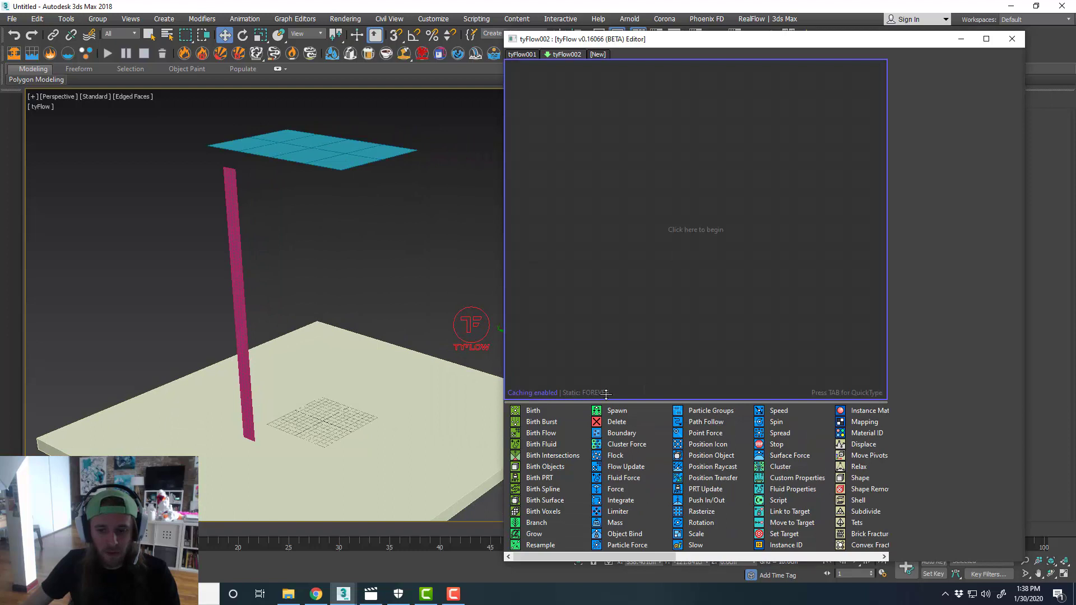
drag(1025, 330, 1063, 331)
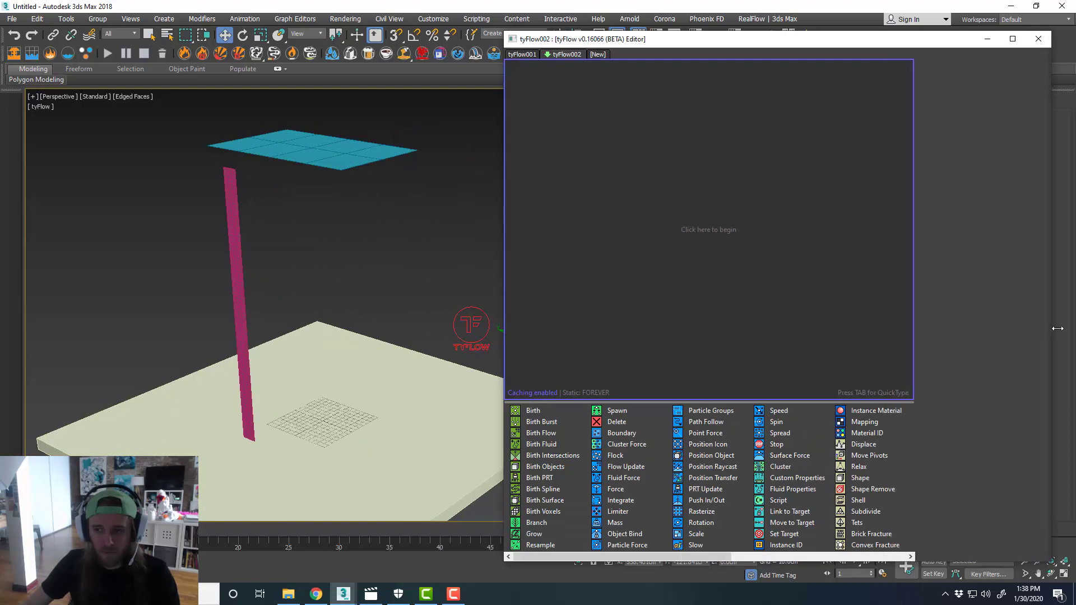
- Add a Birth operator as a new event with start 0, end 0 and a total of 12 particles
drag(533, 411, 630, 174)
double_click(1012, 89)
text(00)
key(Tab)
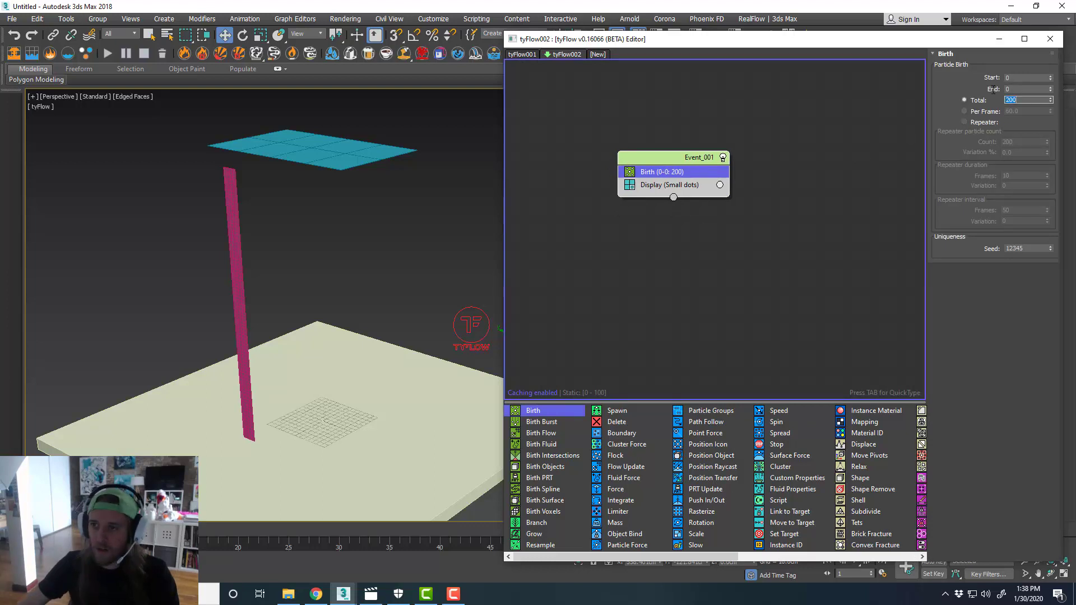
text(1)
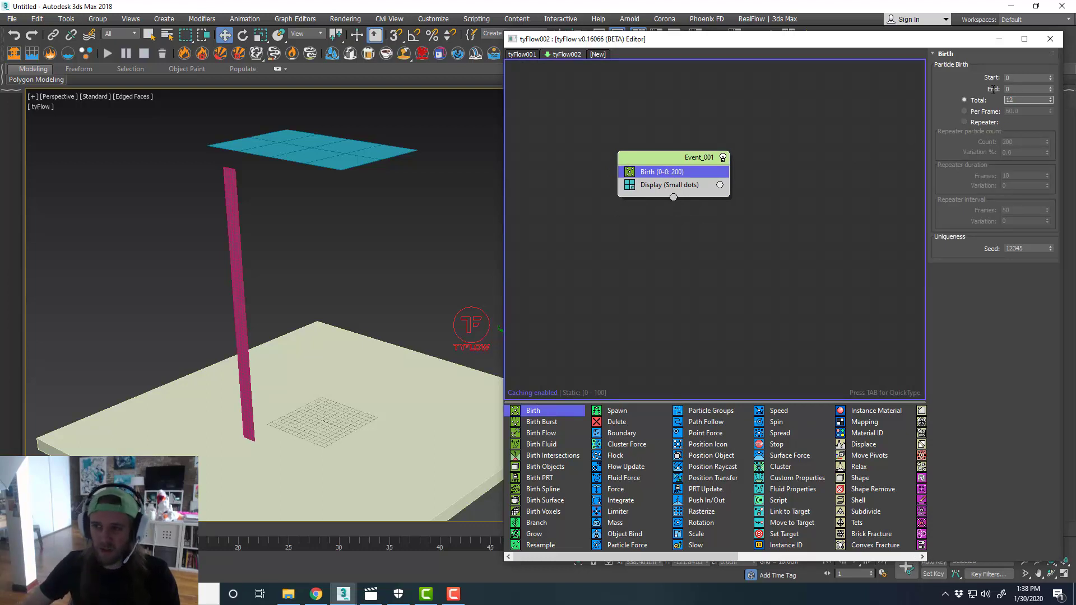
text(2)
key(Tab)
- Set the event's Display operator type to Geometry
click(697, 185)
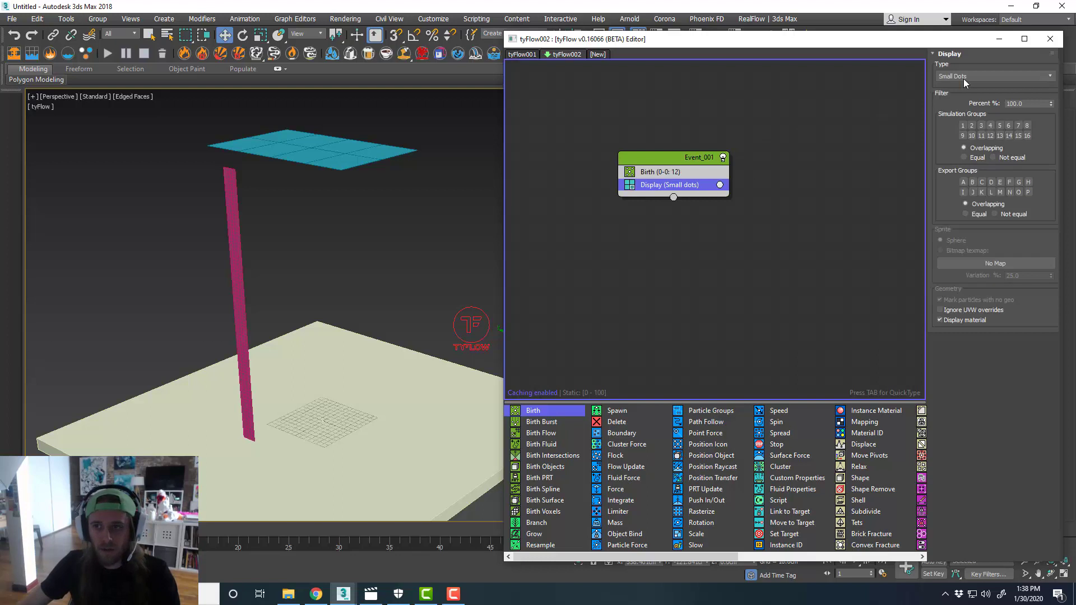
click(995, 76)
click(986, 131)
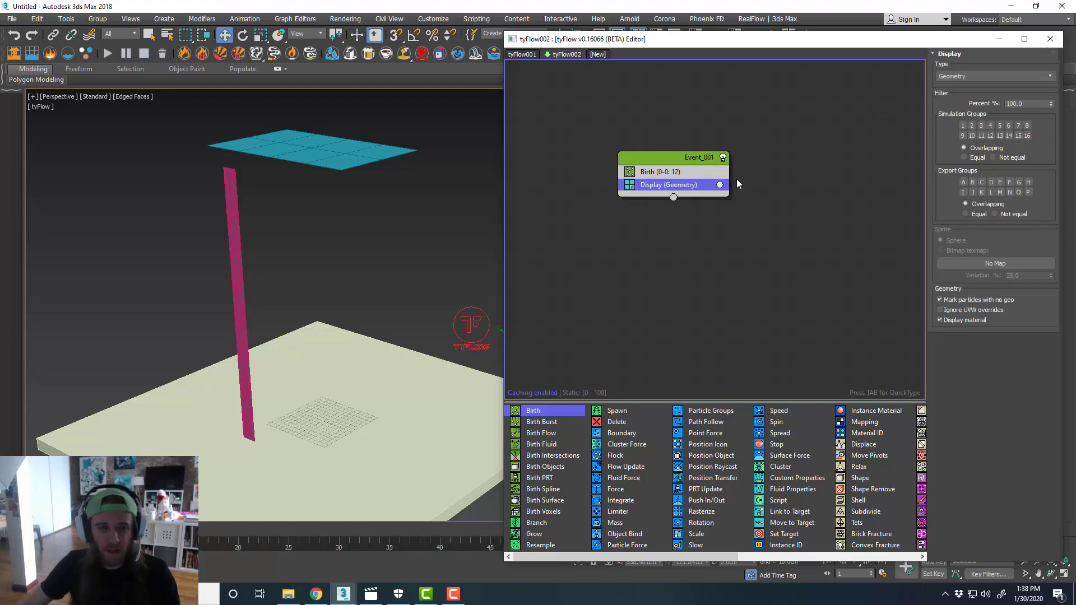
- Add a Shape operator below Birth and replace its default triangle with the vertical strip as reference shape
click(685, 172)
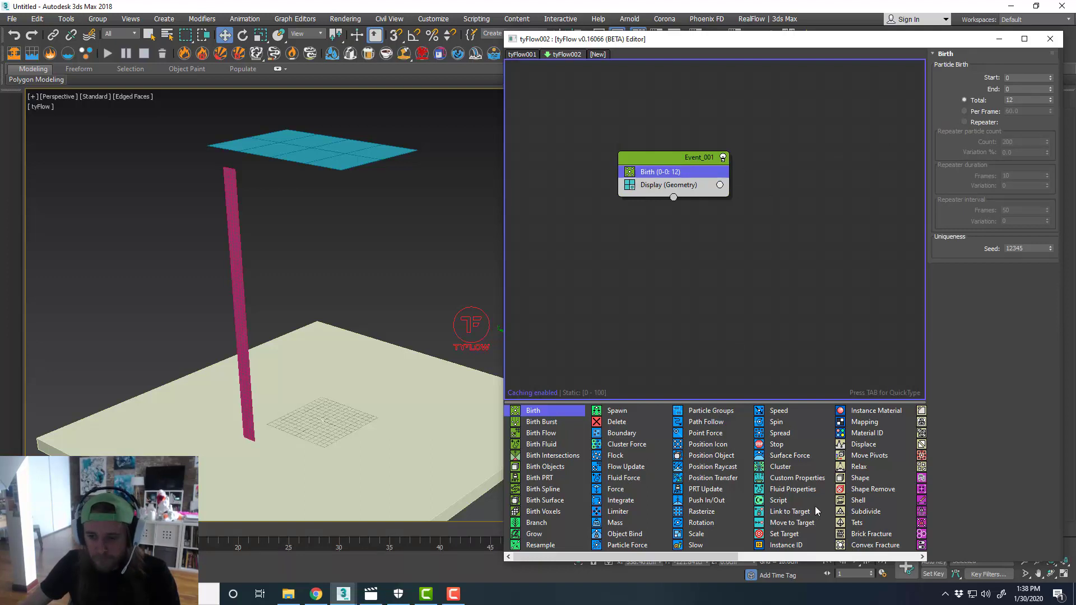
drag(859, 477, 651, 184)
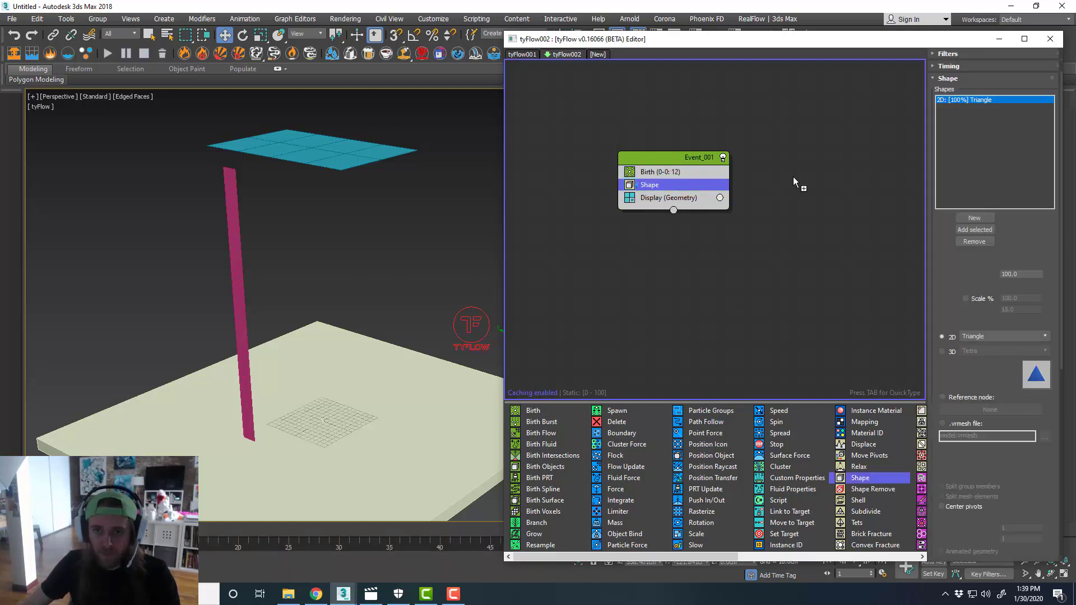
click(974, 233)
click(238, 246)
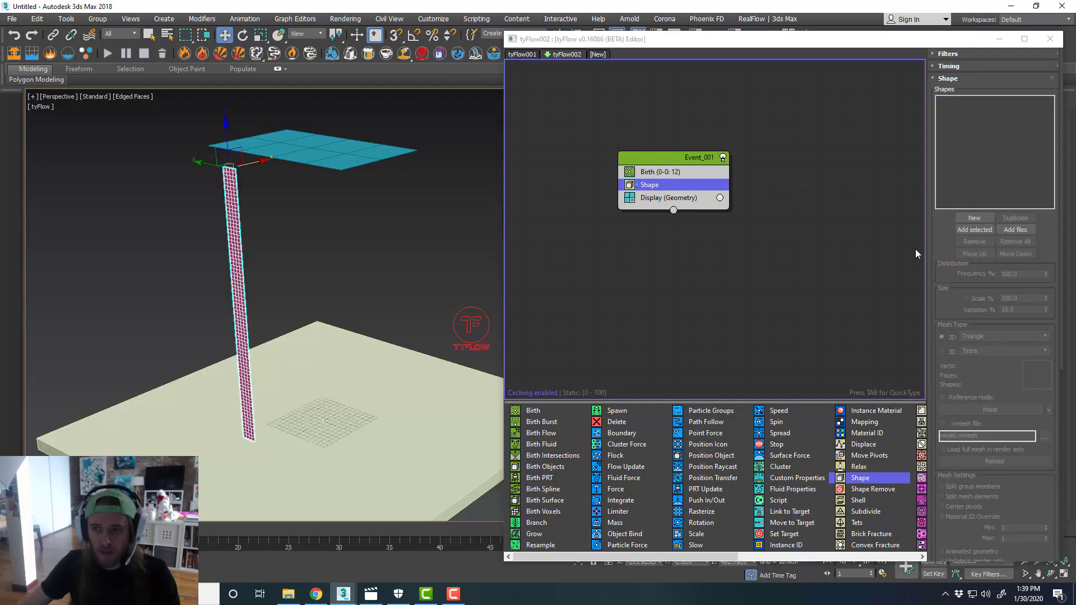
click(974, 232)
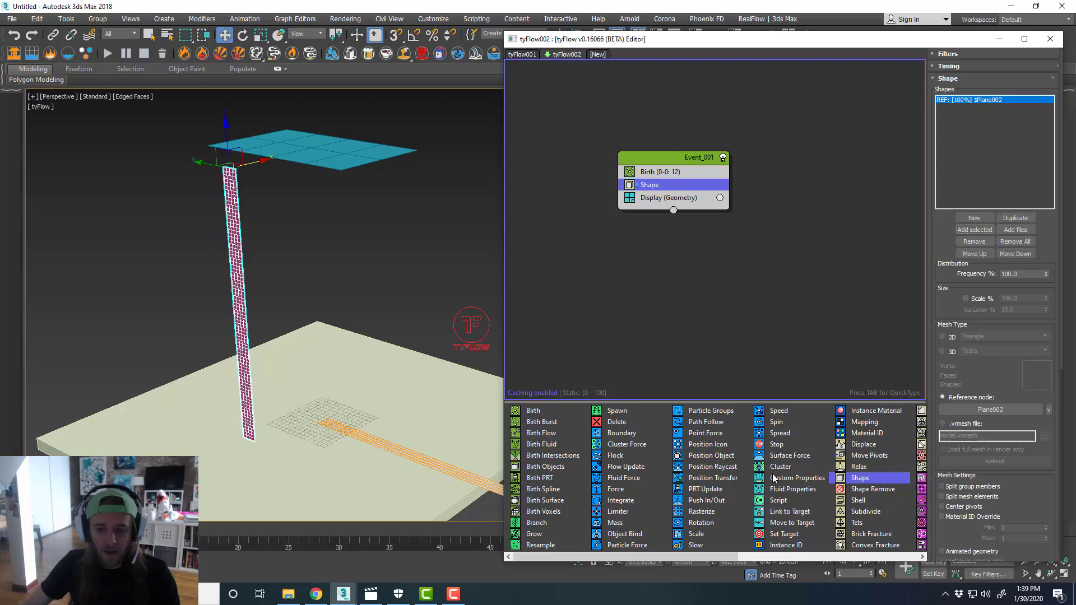
- Add a Position Object operator below Shape, pick the raised plane and set its location to Vertices (In Order)
drag(713, 456, 689, 196)
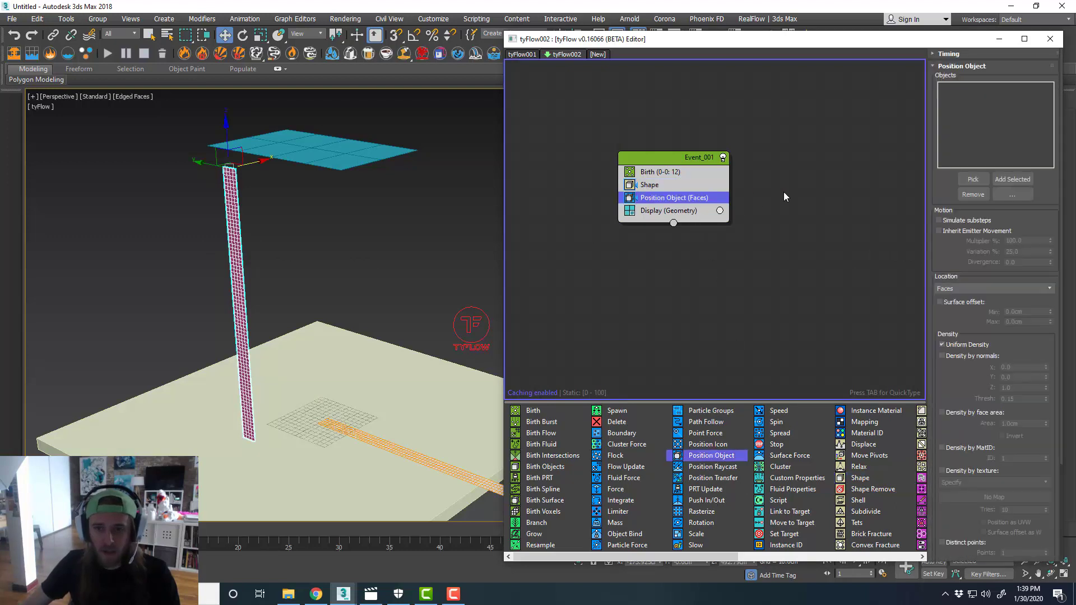
click(973, 179)
click(320, 160)
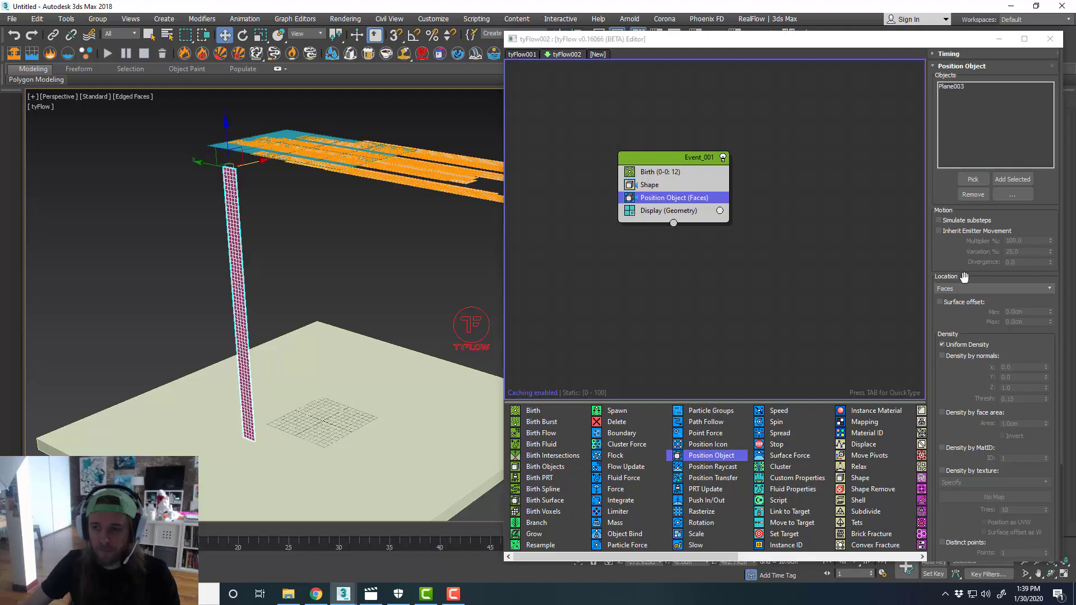
click(984, 288)
click(985, 314)
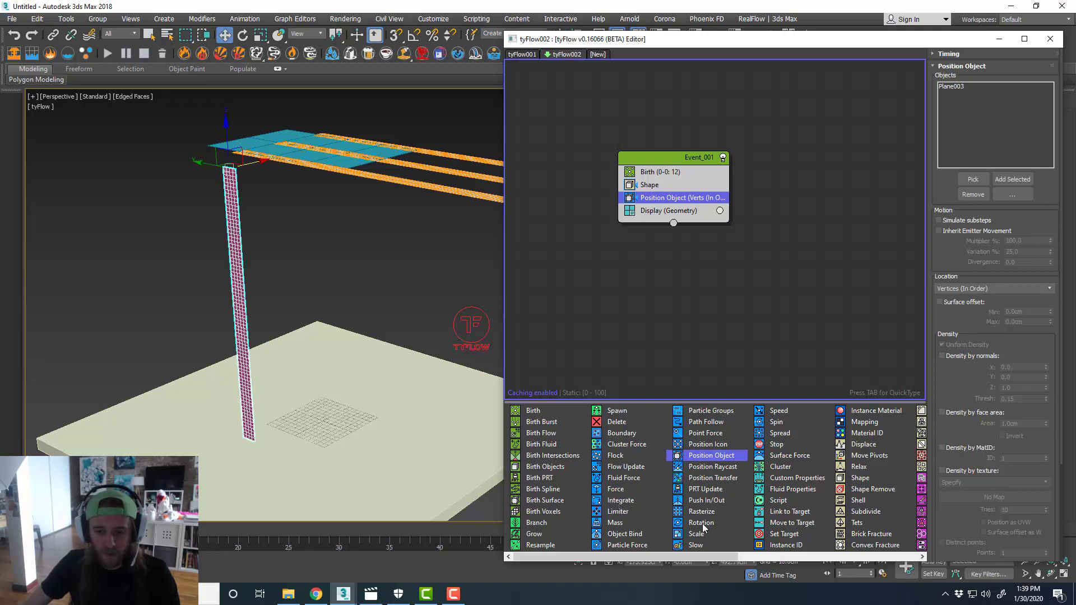
- Add a Rotation operator below Position Object with its orientation set to Inherit Previous
drag(704, 525, 895, 224)
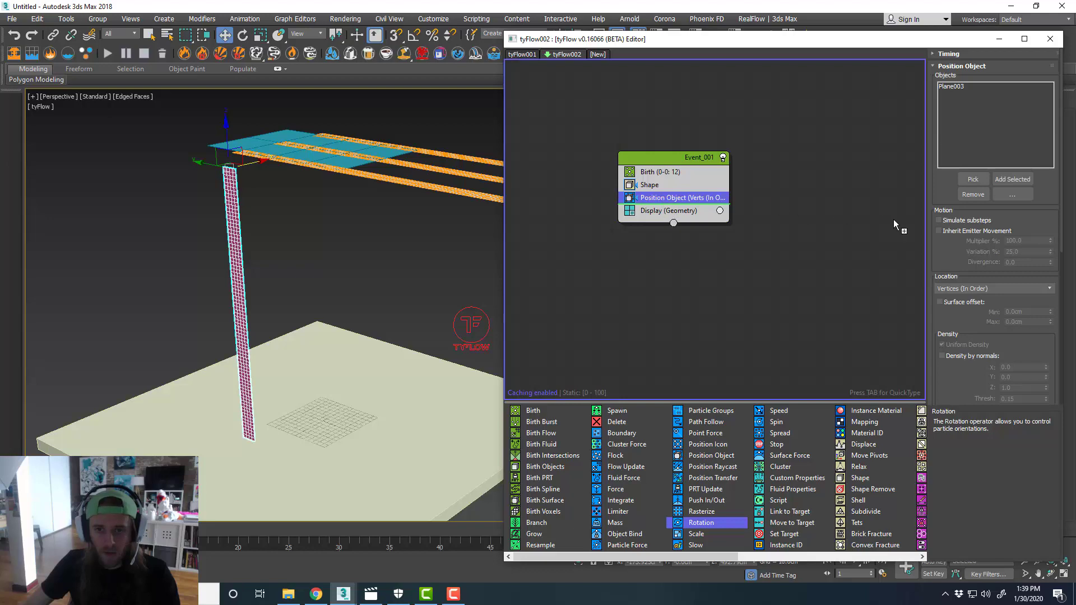
click(970, 102)
click(974, 114)
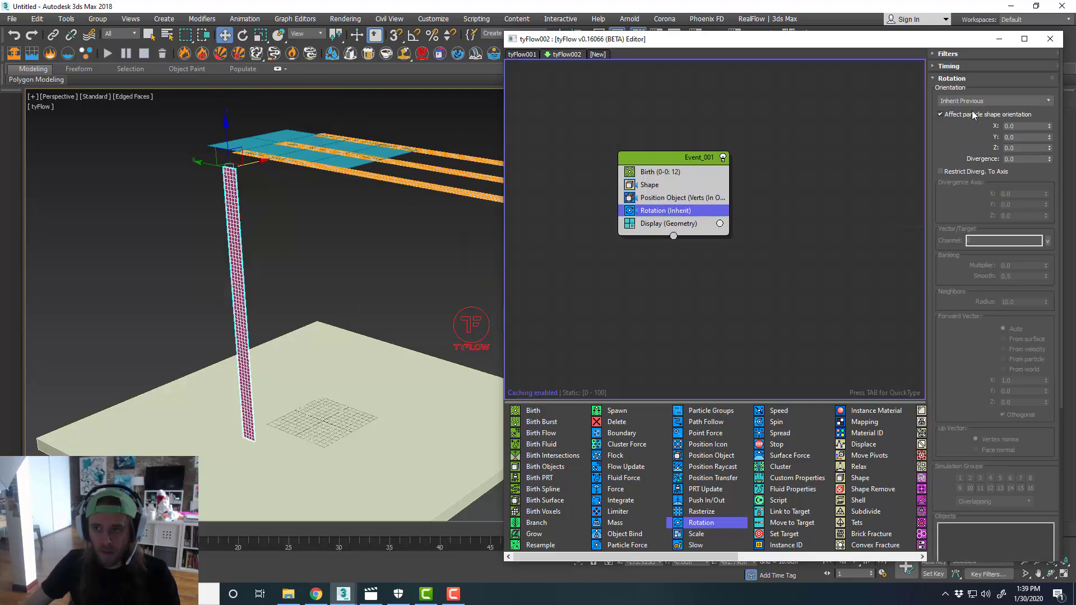
- Set the Rotation operator's X and Z orientation values to 90
click(1019, 127)
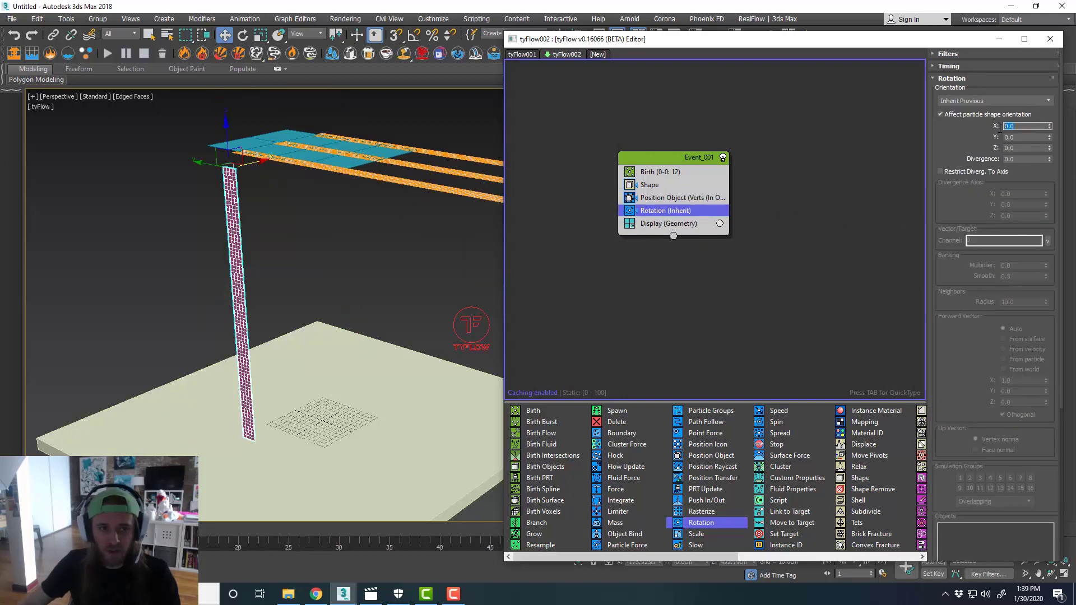
text(90)
key(Return)
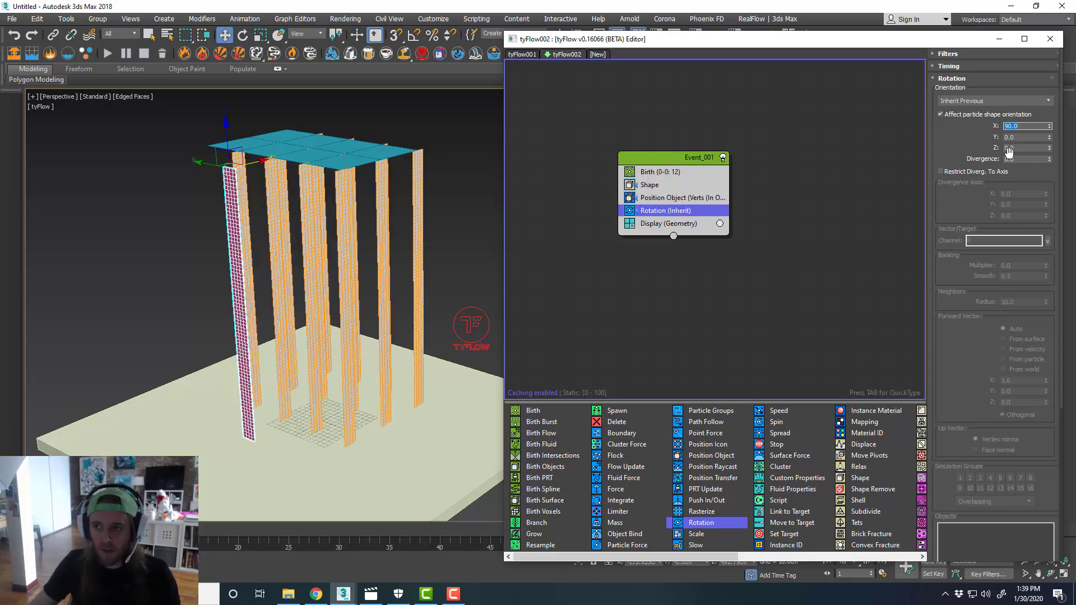
click(1021, 148)
text(90)
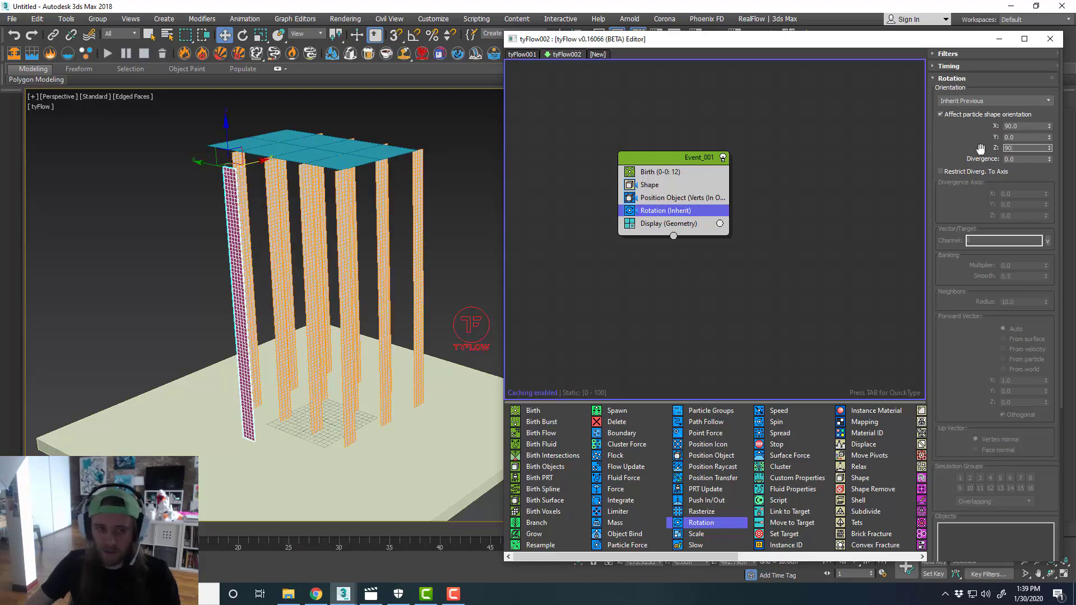
key(Return)
mouse_move(413, 260)
alt+middle_down()
mouse_move(345, 240)
mouse_move(413, 238)
mouse_move(435, 255)
mouse_move(411, 254)
alt+middle_up()
- Open the Birth operator's settings and try a total of 11, returning it to 12, to check the strip coverage
click(686, 173)
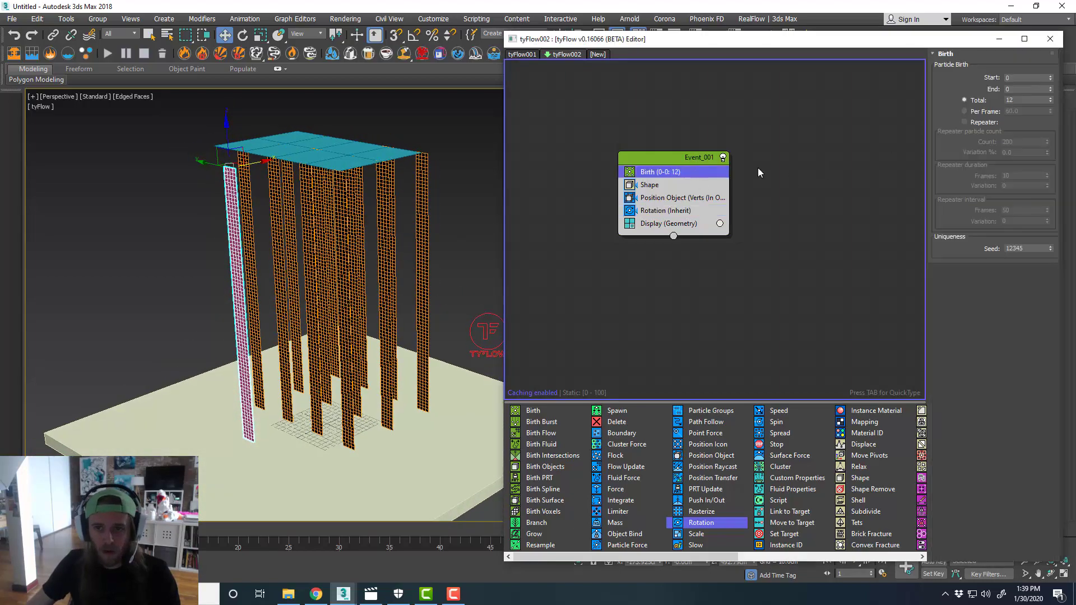
click(1050, 102)
alt+middle_drag(408, 223, 312, 234)
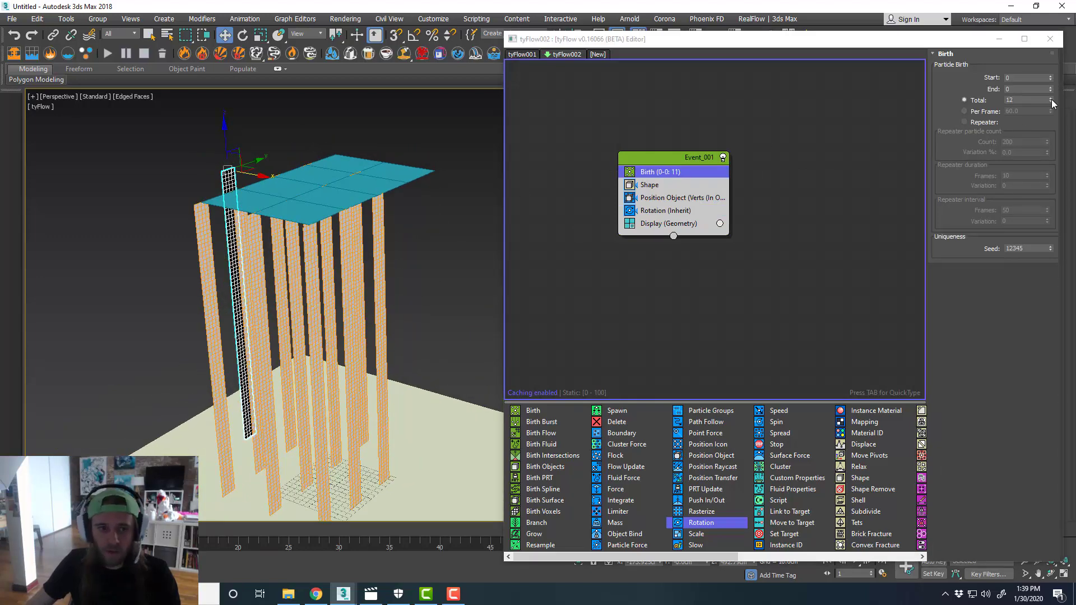
scroll(392, 277, down, 3)
alt+middle_drag(365, 291, 354, 271)
scroll(315, 249, up, 3)
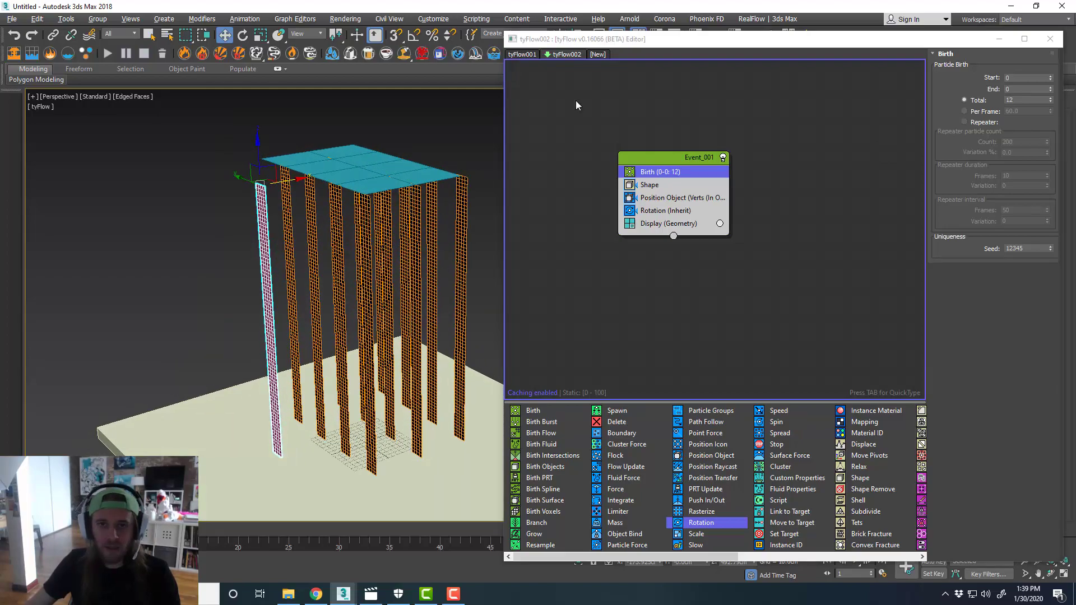
- Select the raised plane above the strips and examine its dimensions and segment counts
drag(664, 49, 655, 63)
alt+middle_drag(384, 271, 403, 172)
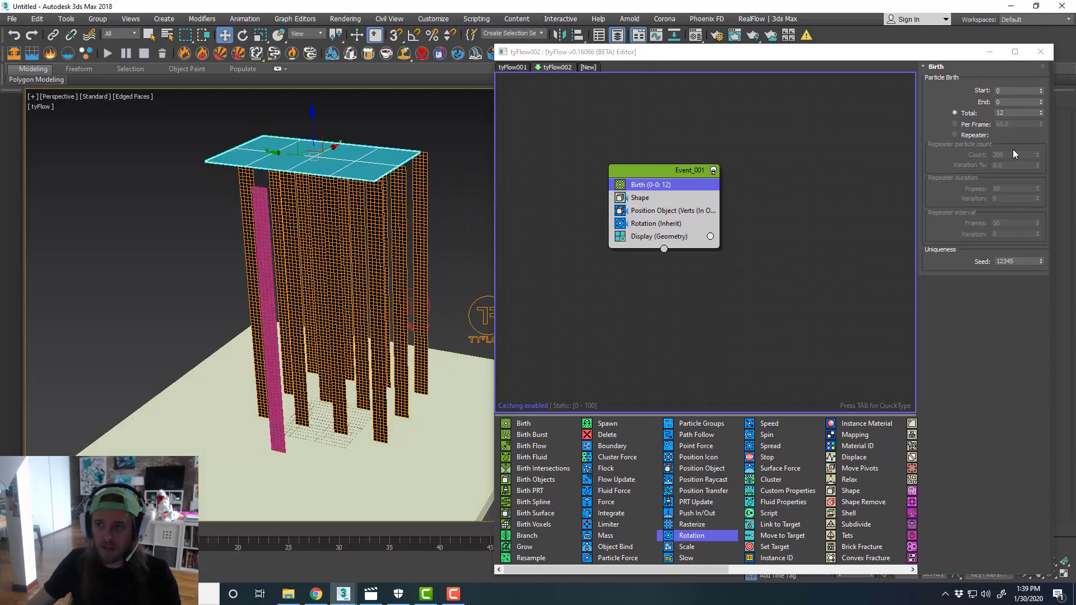
drag(880, 53, 689, 317)
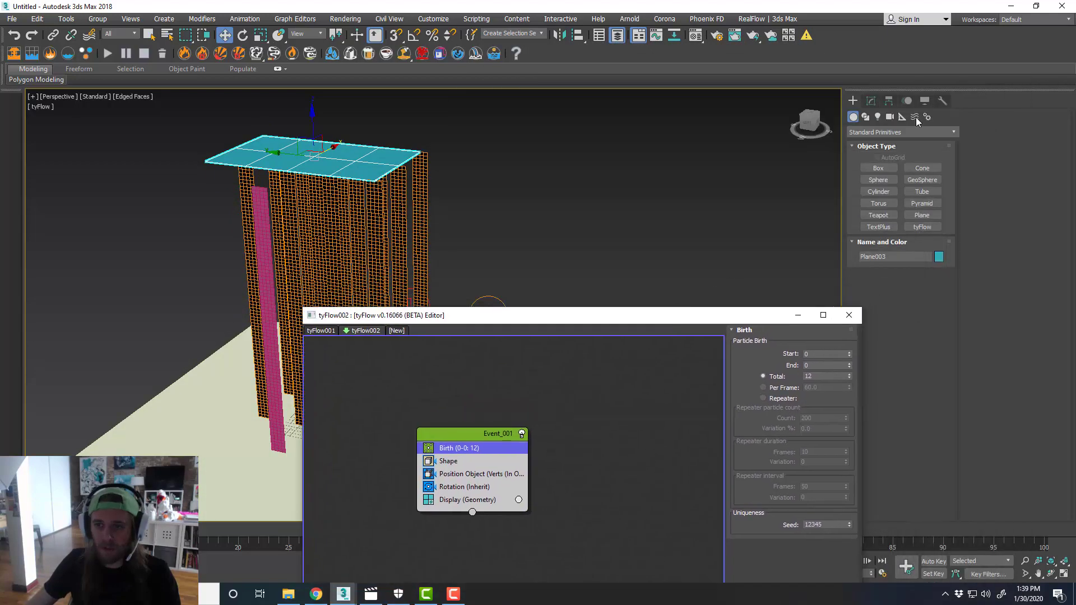
click(874, 100)
mouse_move(935, 275)
mouse_down()
mouse_move(938, 285)
mouse_move(935, 275)
mouse_up()
alt+middle_drag(533, 214, 495, 248)
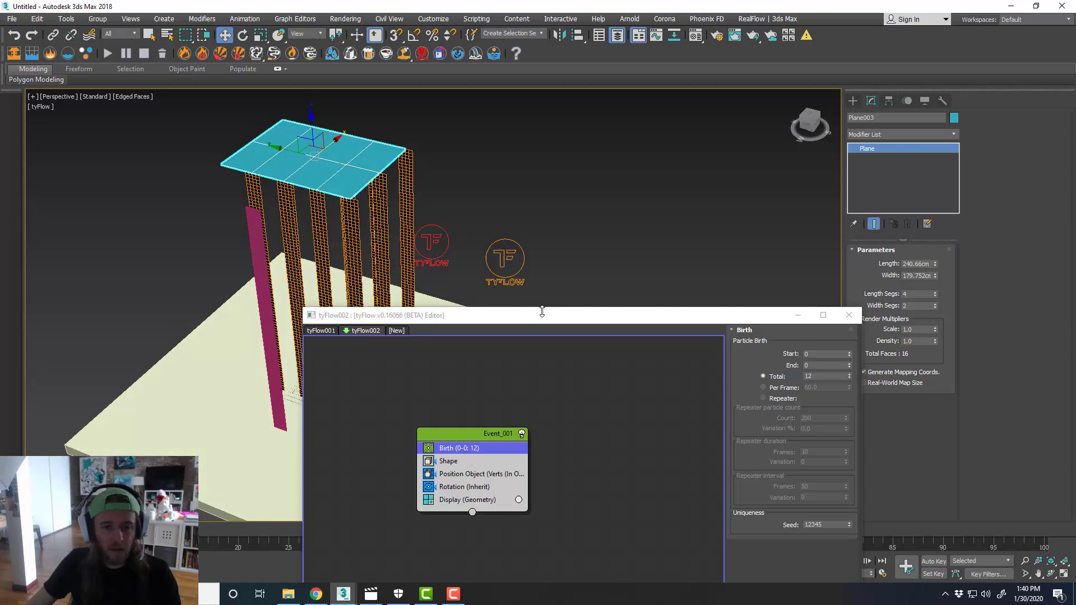
- Set the Birth operator's total to 15 so that every plane vertex gets a strip
drag(543, 318, 558, 116)
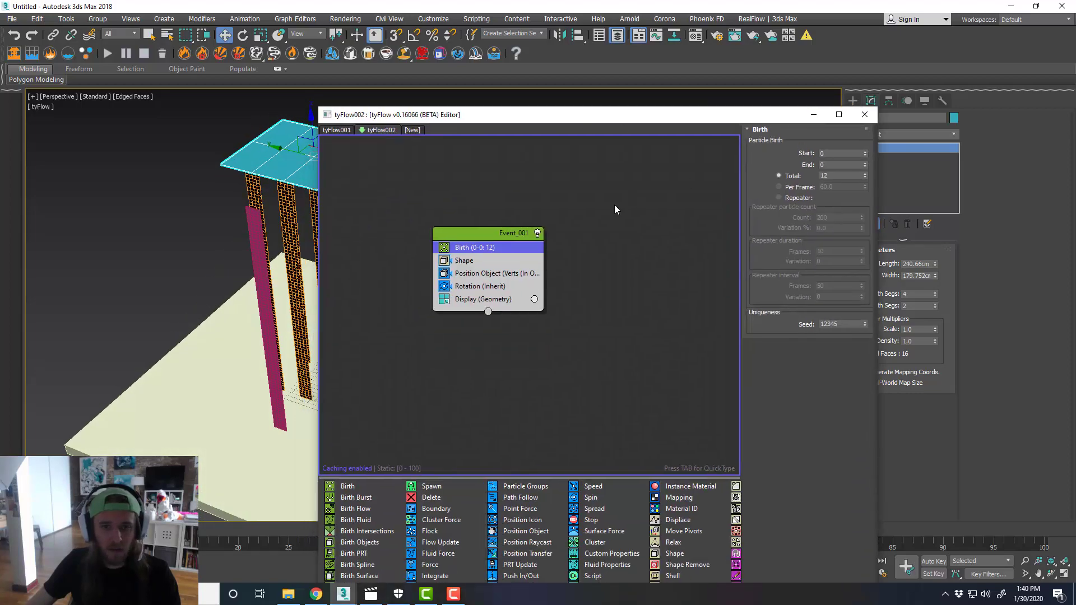
click(865, 173)
click(865, 174)
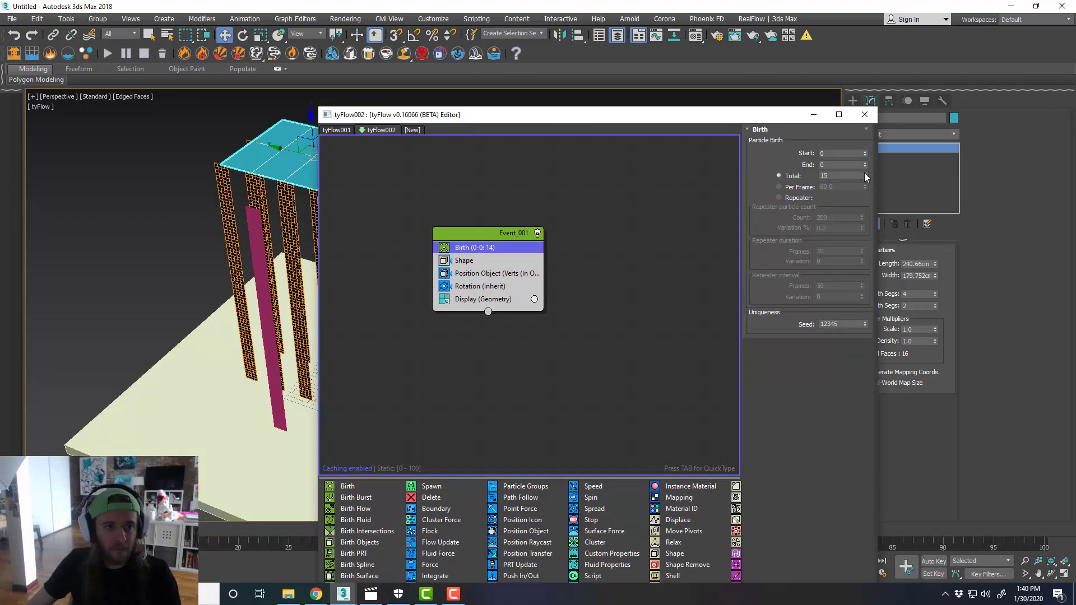
click(865, 173)
- In the raised plane's object properties, turn off Renderable and turn on Display as Box
drag(636, 114, 768, 103)
mouse_move(392, 202)
alt+middle_down()
mouse_move(408, 212)
mouse_move(436, 187)
mouse_move(385, 221)
mouse_move(377, 215)
mouse_move(384, 220)
alt+middle_up()
right_click(351, 151)
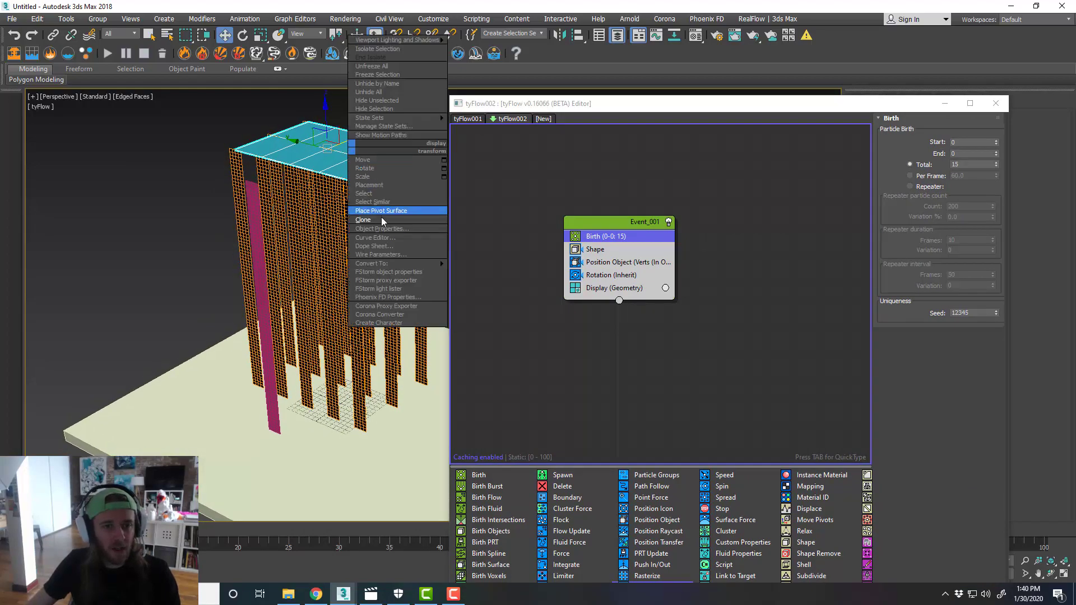
click(392, 227)
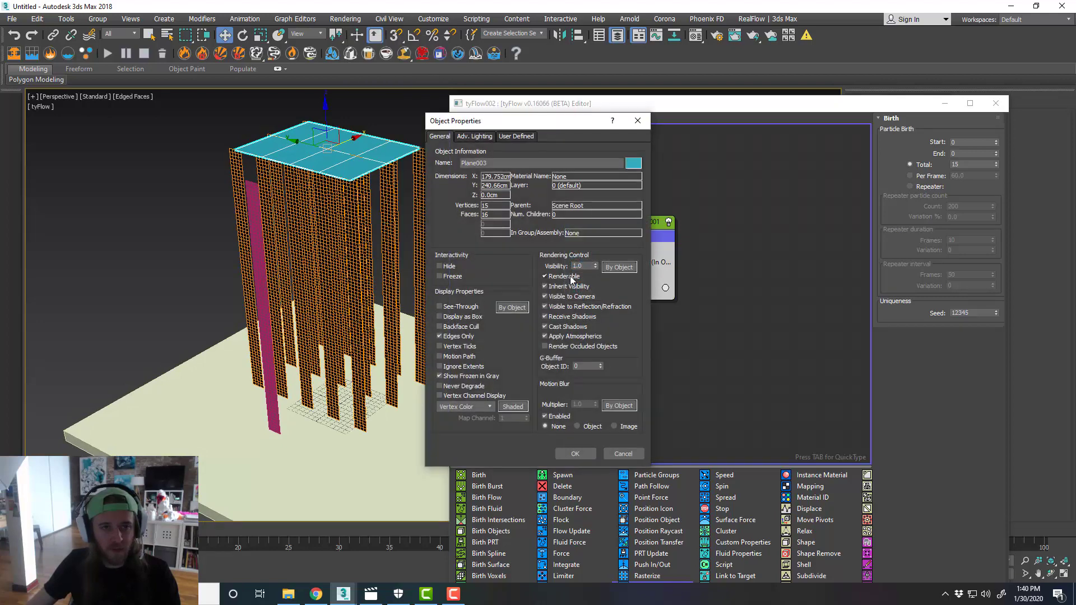
click(564, 277)
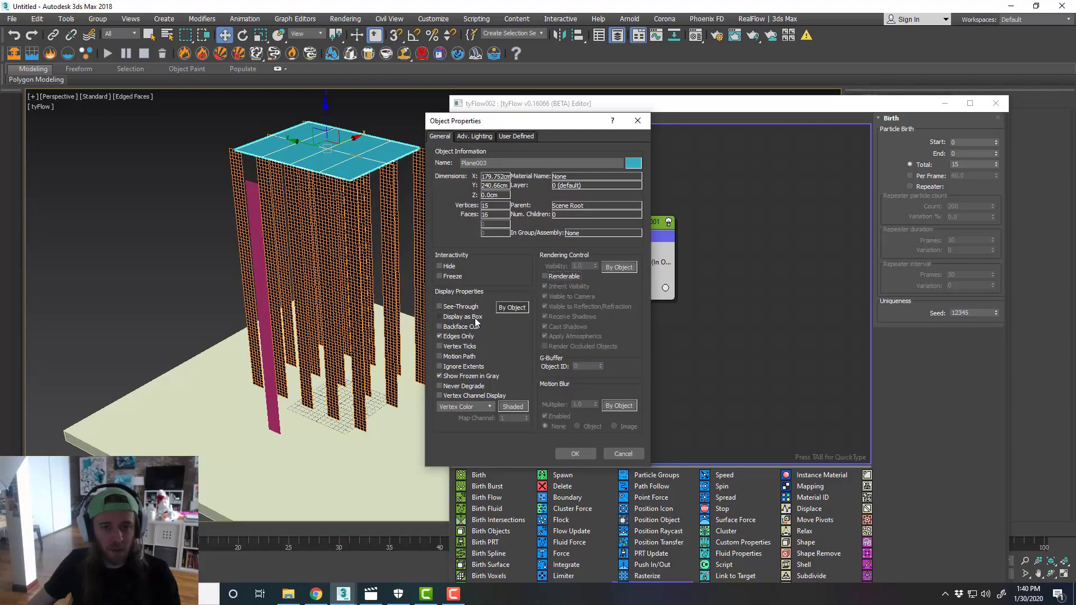
click(579, 454)
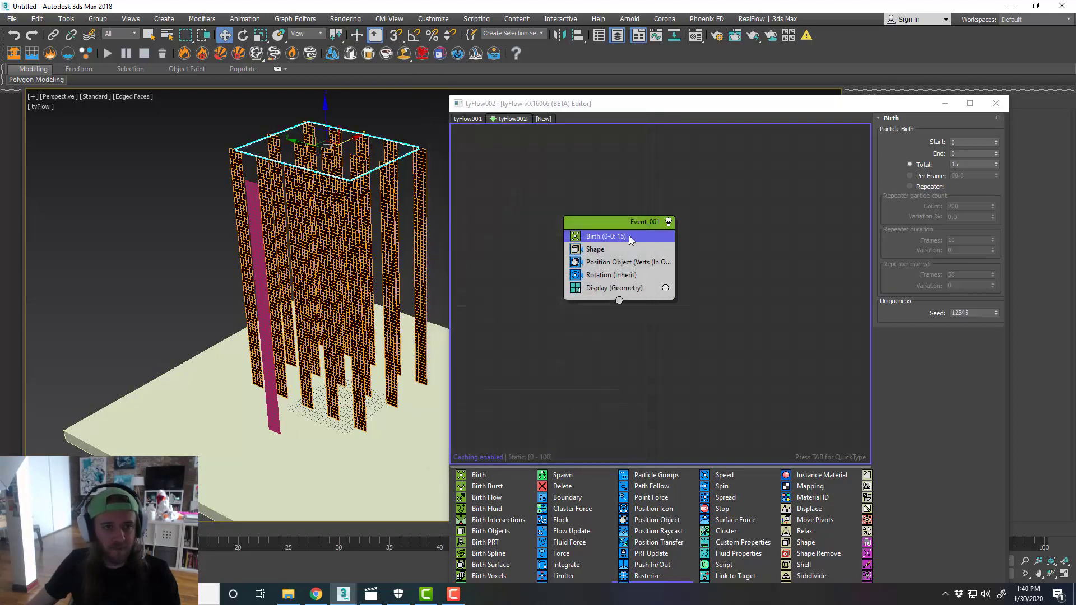
alt+middle_drag(276, 240, 312, 220)
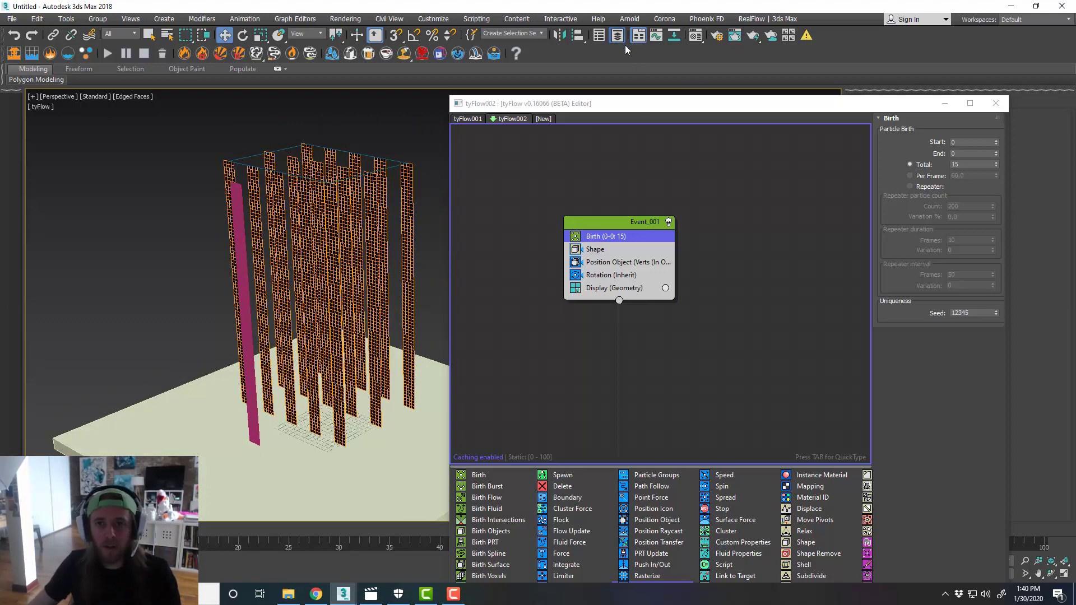
- Hide the original strip Plane002 using the Layer Explorer, and close the explorer
drag(1075, 147, 674, 148)
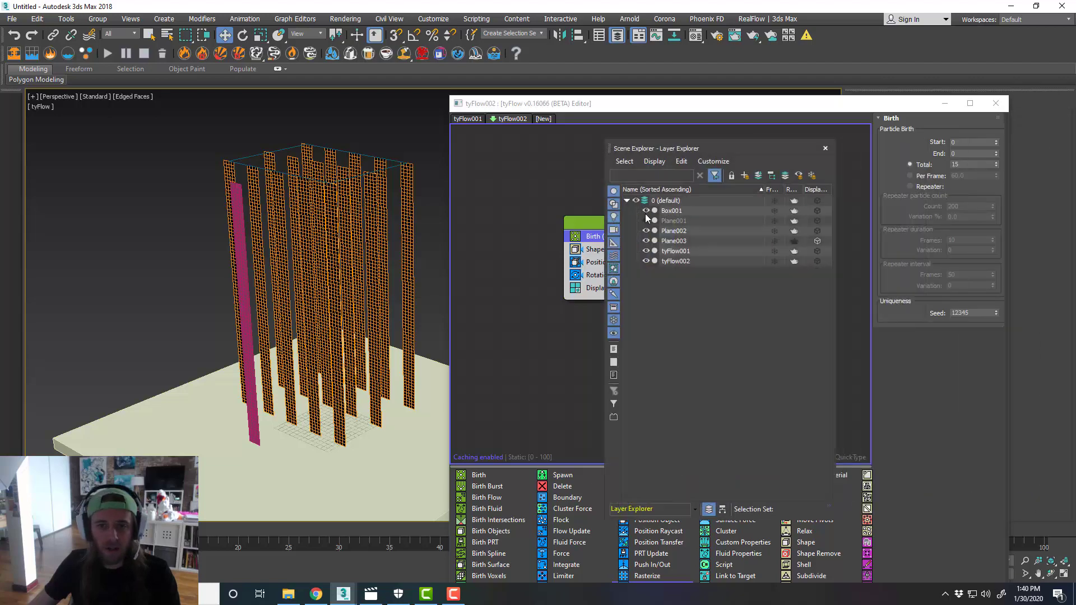
click(645, 230)
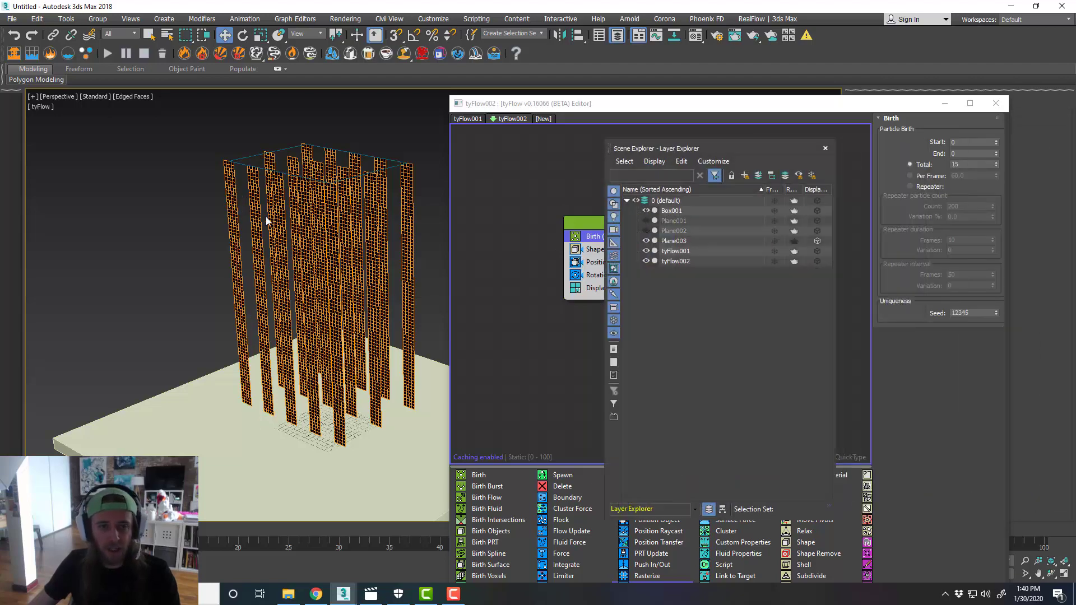
click(826, 149)
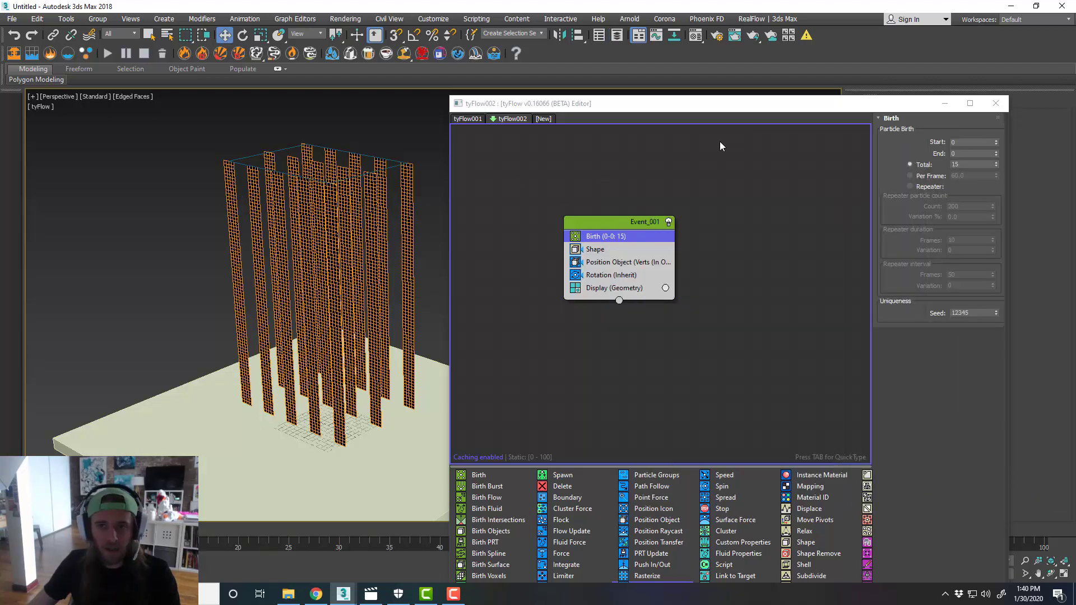
drag(716, 108, 746, 40)
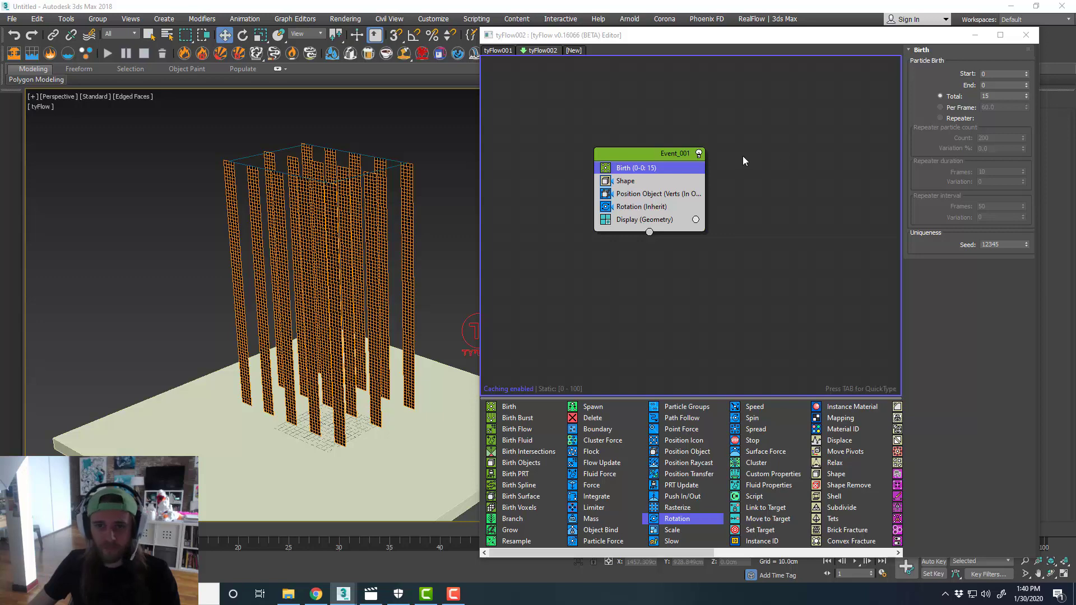
middle_drag(740, 157, 737, 151)
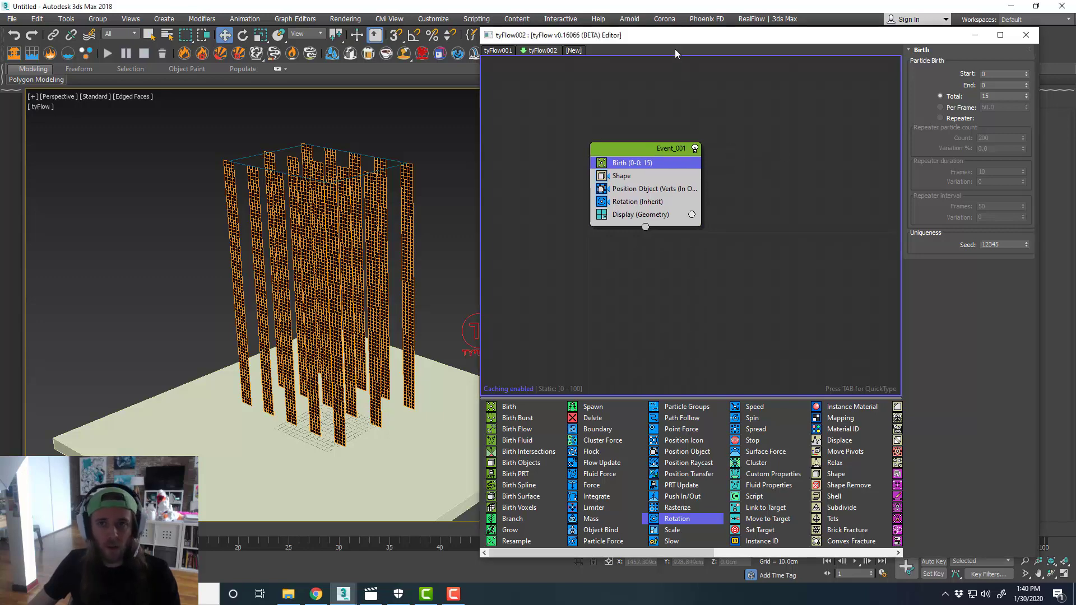
- Create a box about 366 × 264 × 23 cm around the strips in the top view and centre it at X 0, Y 0
drag(695, 36, 1075, 69)
middle_drag(540, 283, 568, 286)
key(alt+w)
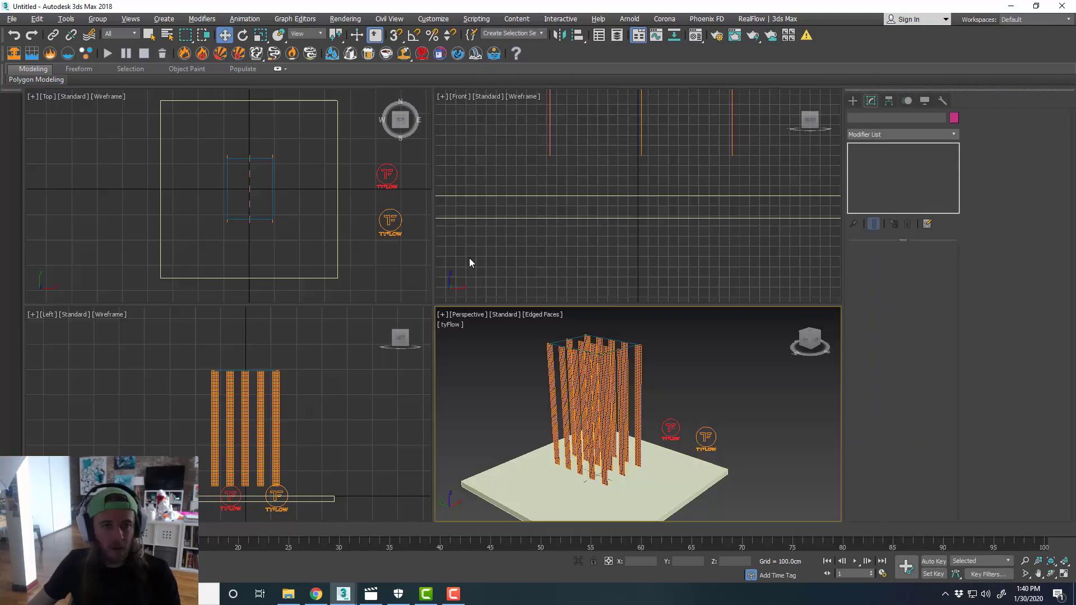
key(t)
key(alt+w)
click(853, 101)
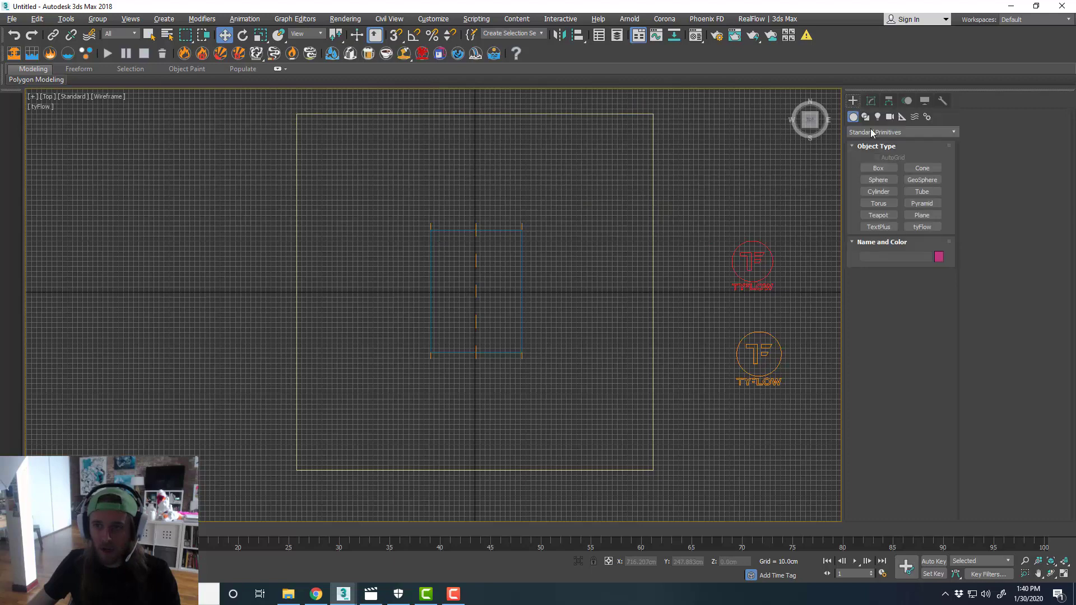
click(878, 168)
drag(412, 207, 547, 394)
key(w)
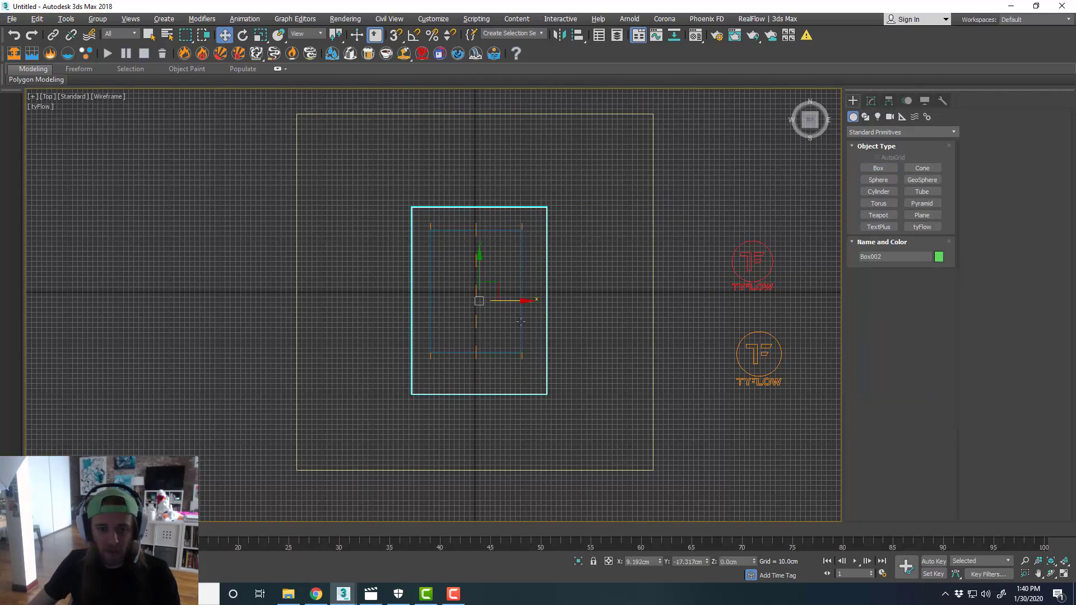
right_click(660, 561)
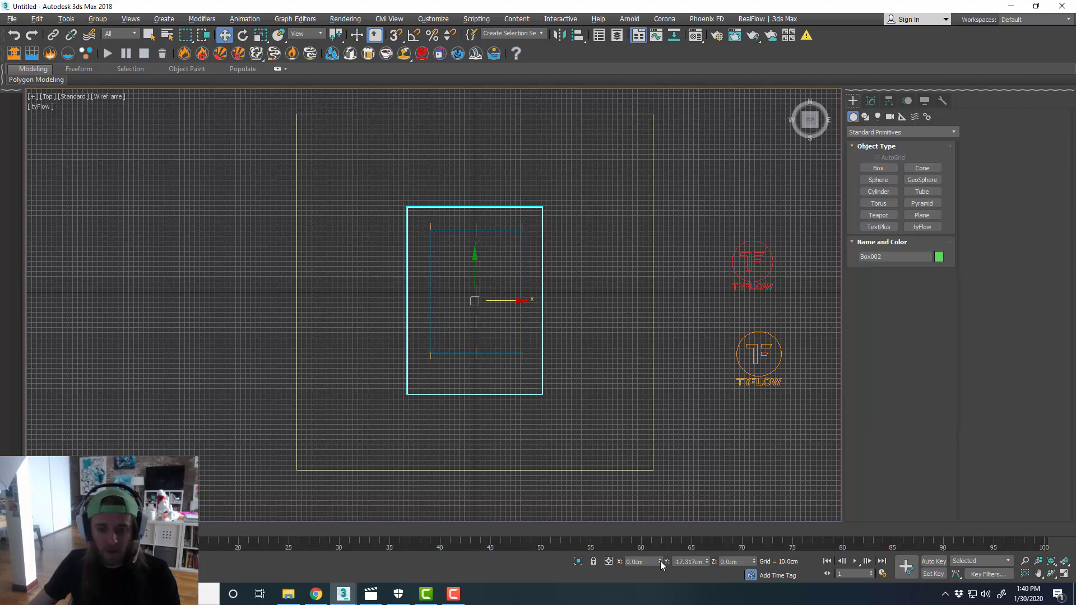
right_click(707, 562)
- Raise the new box in the left view to about Z 495 cm so that it encloses the strips' top ends
middle_drag(536, 424, 521, 420)
key(alt+w)
middle_click(319, 457)
key(alt+w)
middle_drag(379, 435, 395, 441)
drag(486, 437, 496, 188)
scroll(498, 217, up, 2)
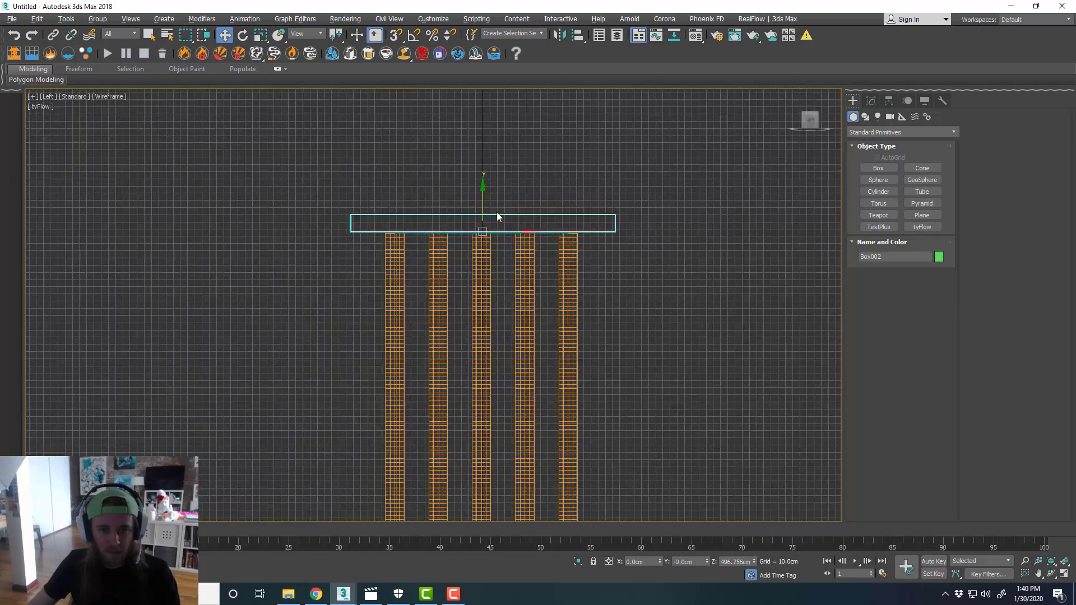
scroll(497, 216, up, 3)
drag(442, 260, 454, 267)
key(alt+w)
middle_click(594, 342)
key(alt+w)
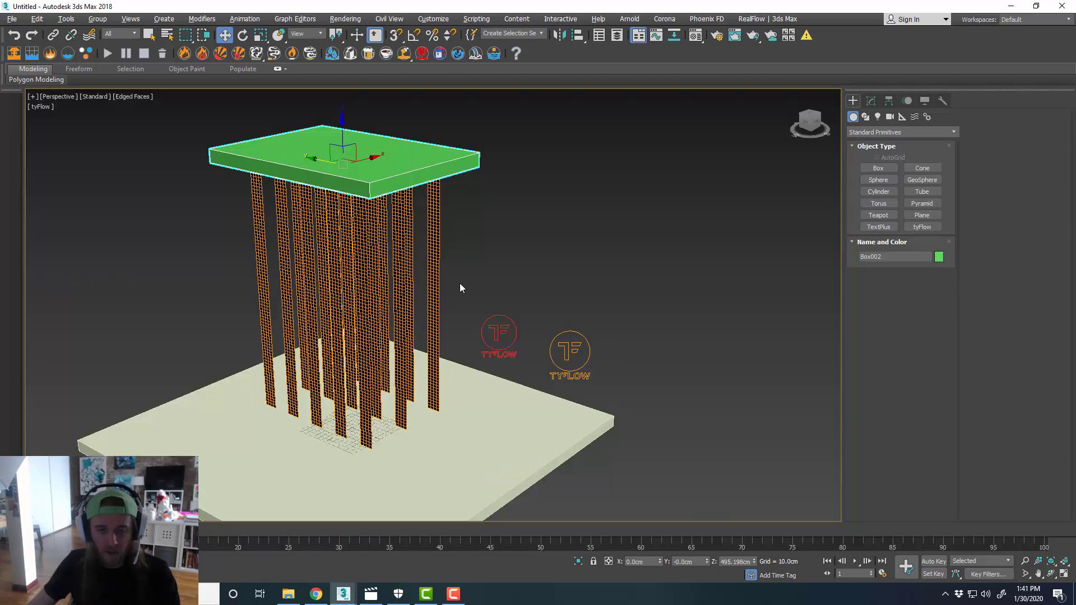
- Make the new box non-renderable and display it as a box through its object properties
middle_drag(460, 283, 478, 288)
middle_drag(447, 252, 460, 256)
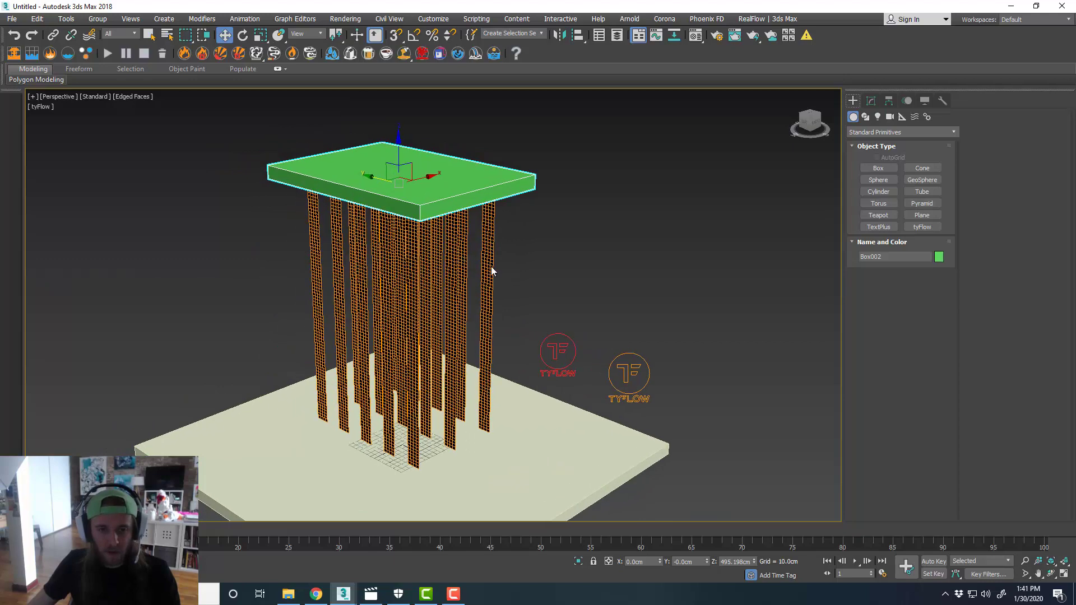
right_click(476, 194)
click(530, 272)
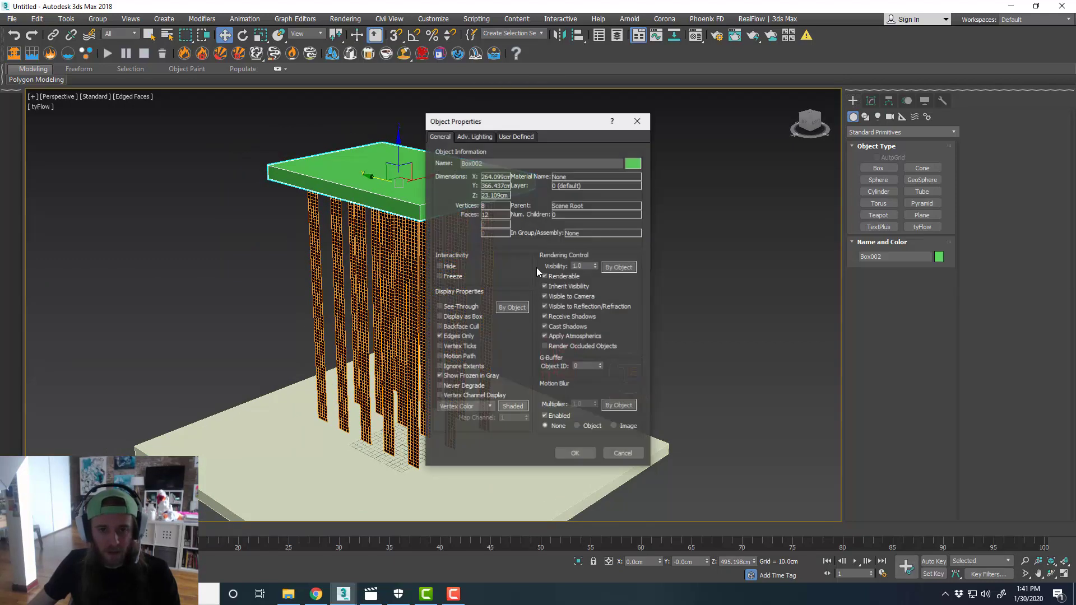
click(544, 276)
click(474, 317)
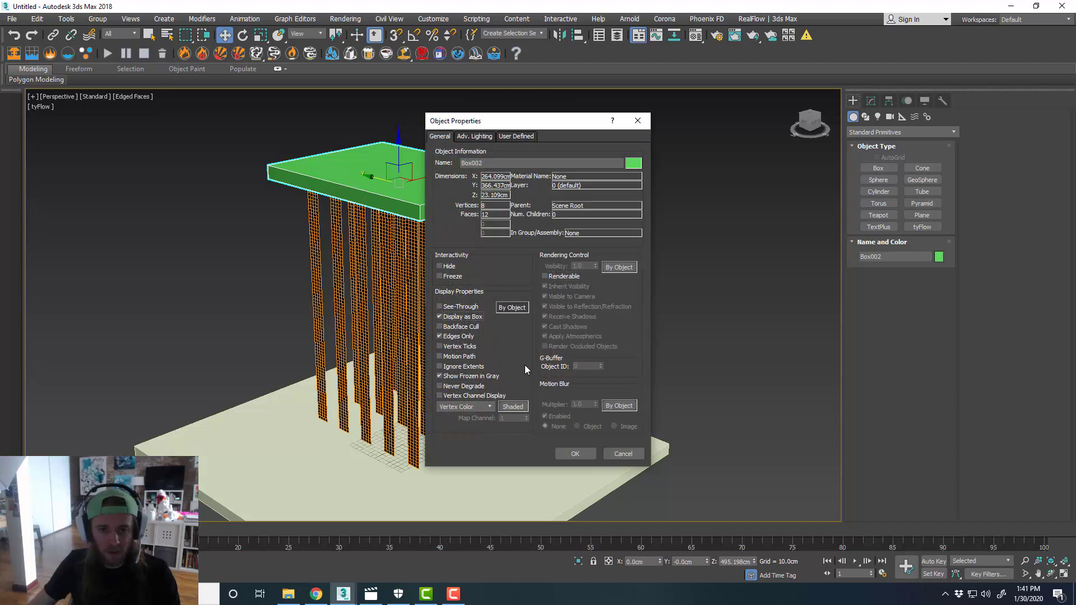
click(574, 453)
- Rename the box above the strips as StickyBox
middle_drag(506, 305, 529, 306)
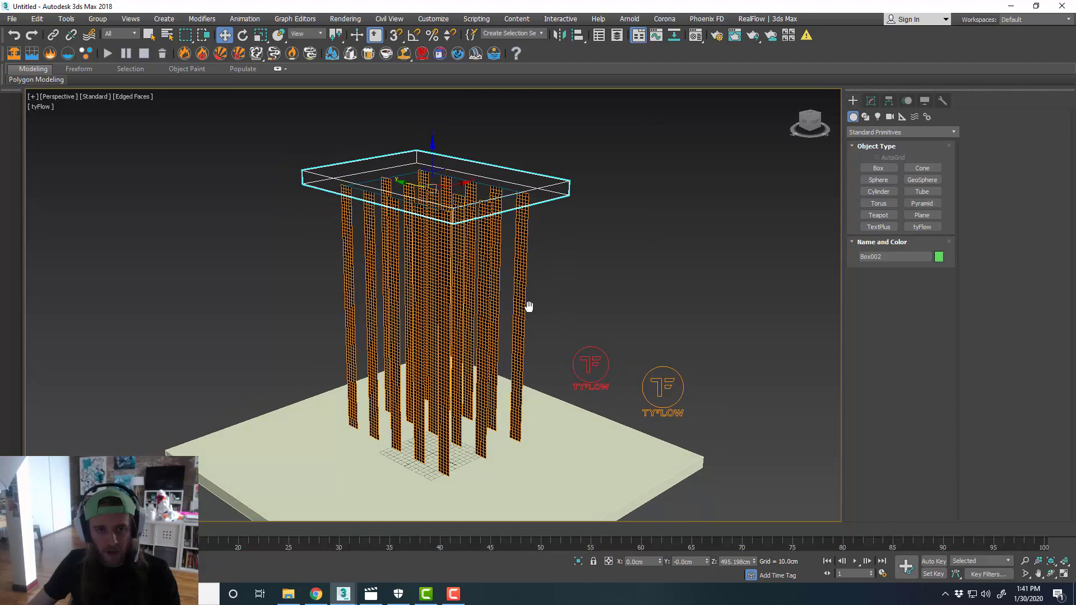
click(869, 102)
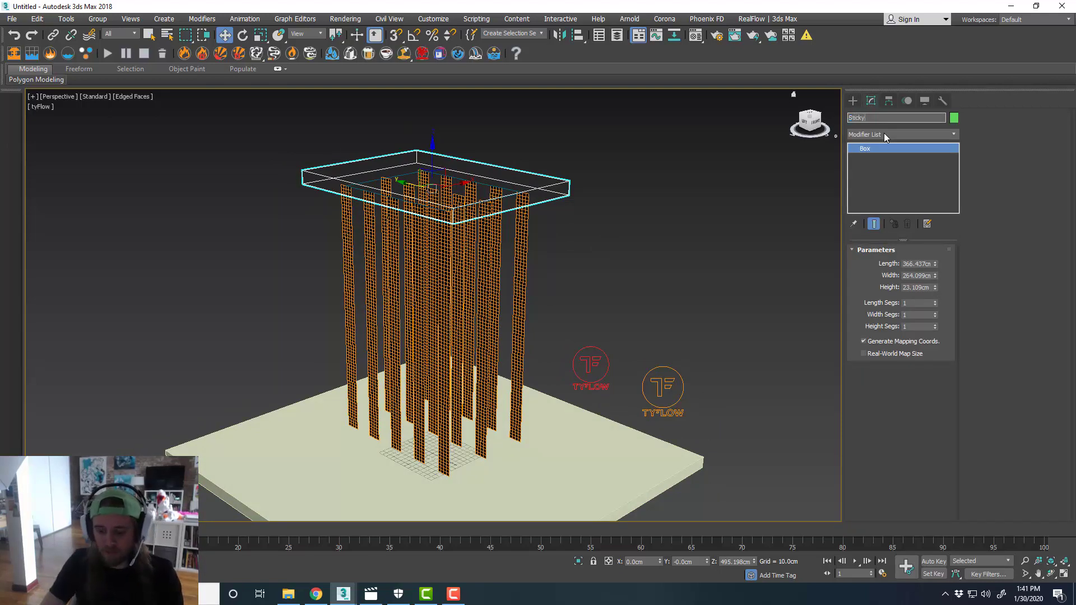
text(StickyBox)
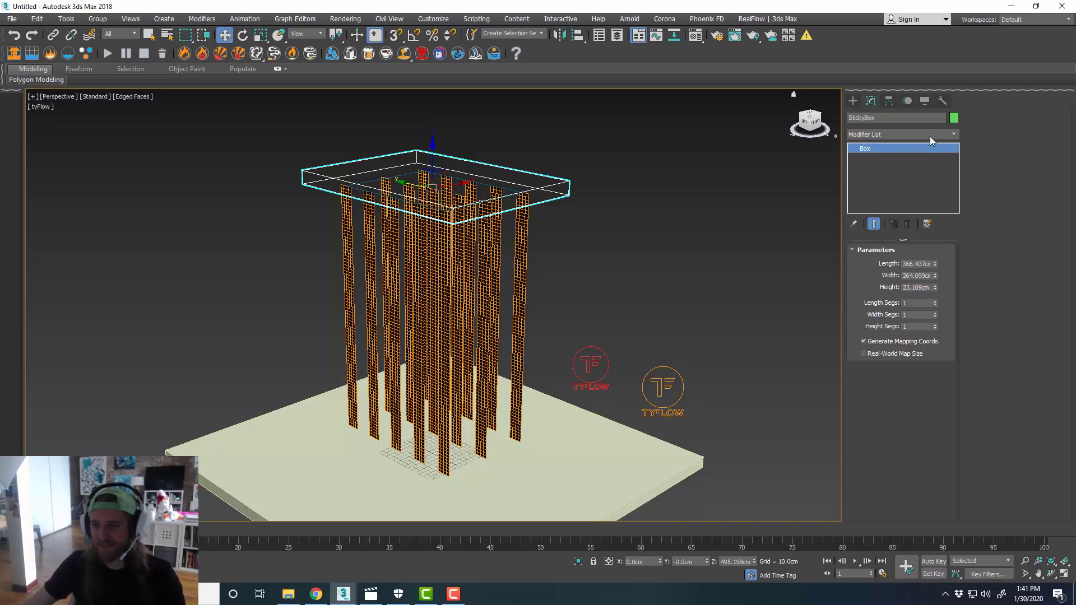
- Bring the tyFlow002 editor back into view beside the hanging strips
drag(1075, 66, 631, 58)
mouse_move(283, 237)
middle_down()
mouse_move(144, 218)
mouse_move(275, 224)
middle_up()
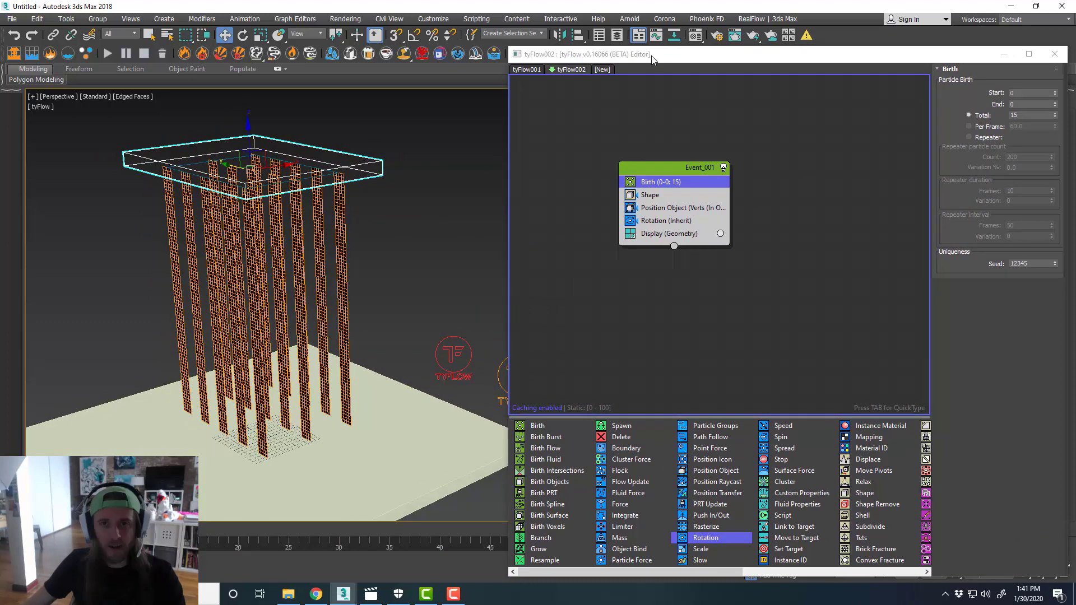
drag(652, 58, 618, 45)
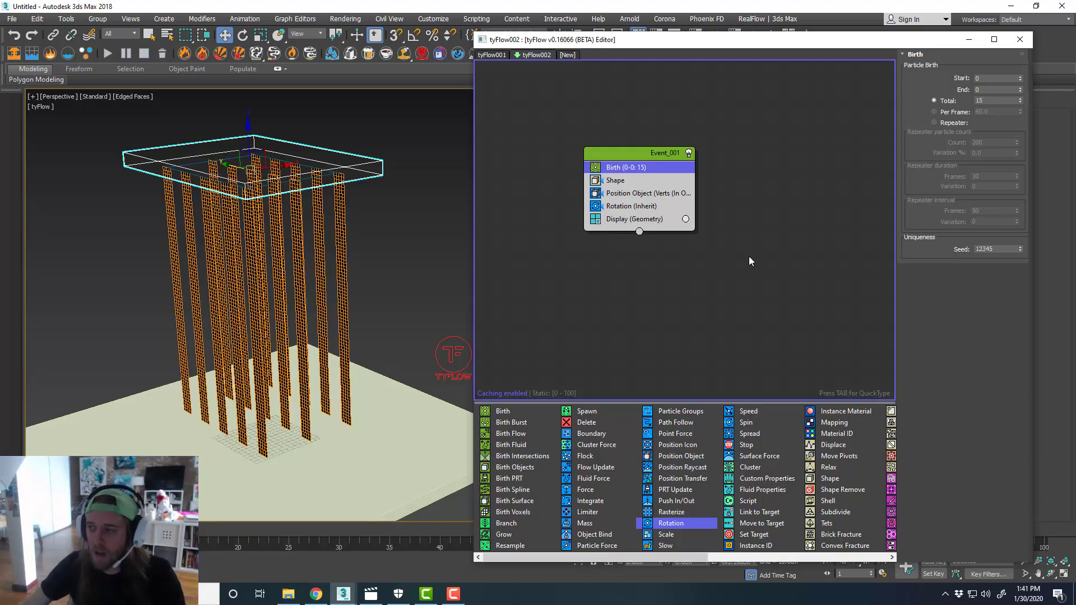
- Add a Cloth Bind operator below Rotation in Event_001 and disable the event's Display operator
click(752, 282)
scroll(774, 436, right, 3)
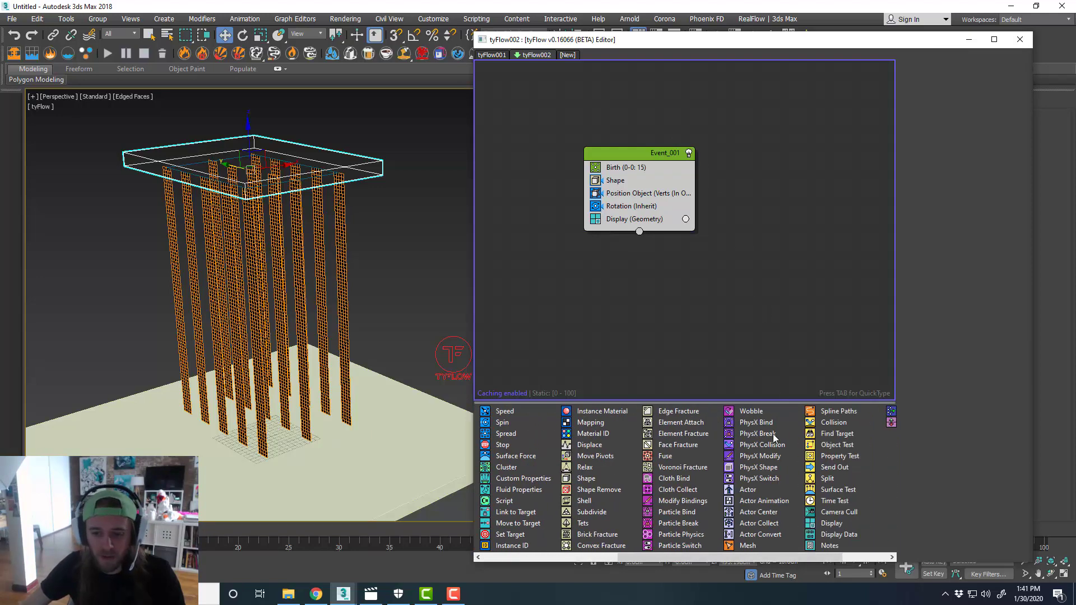
drag(680, 481, 654, 214)
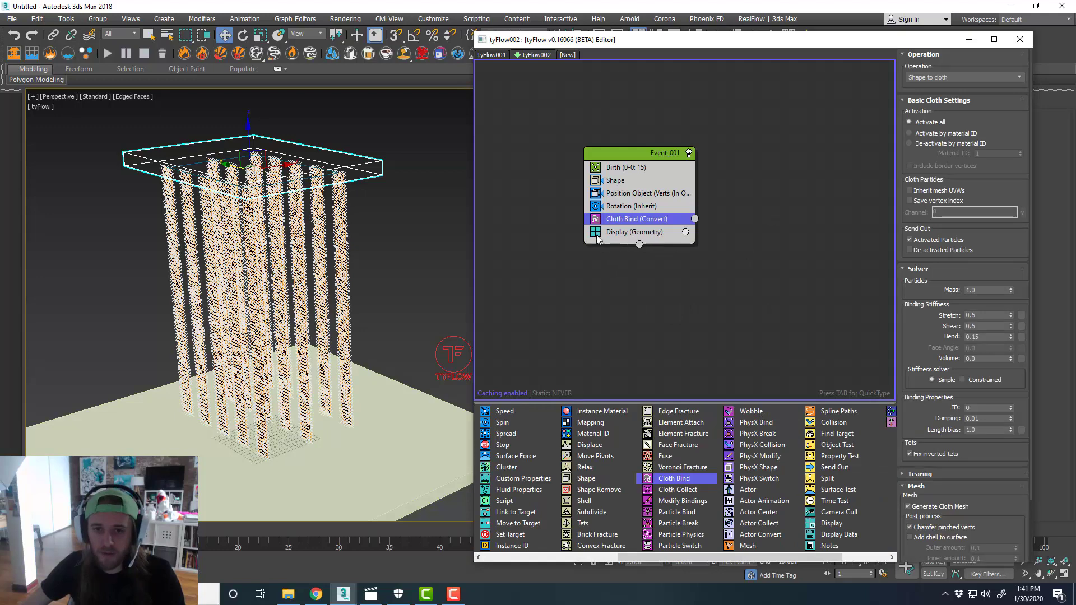
click(597, 236)
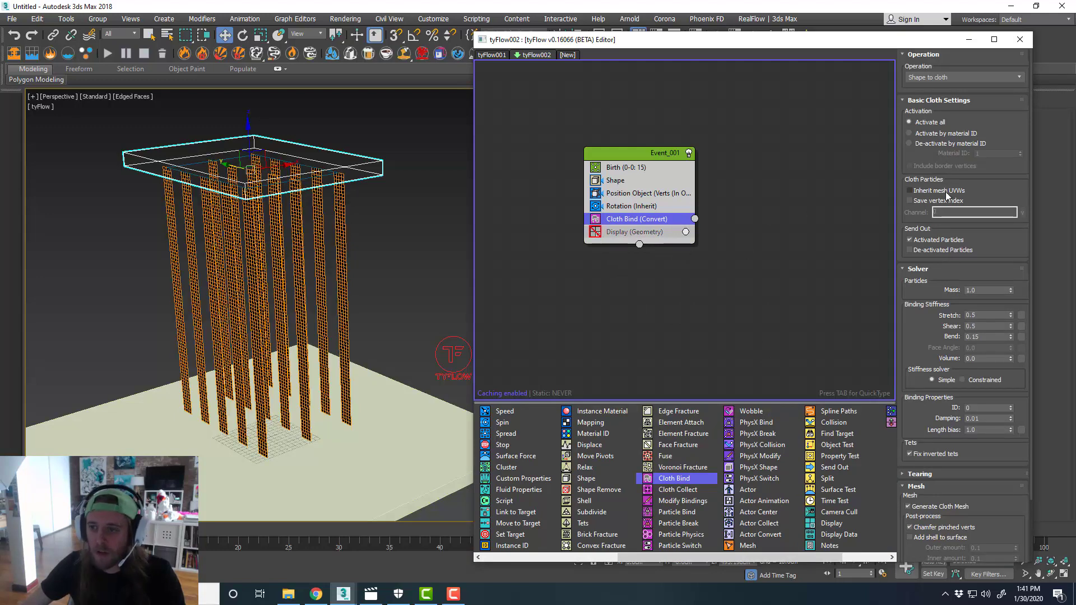
- Add a shell to the Cloth Bind mesh surface with outer and inner amounts of 0.2
scroll(923, 243, down, 2)
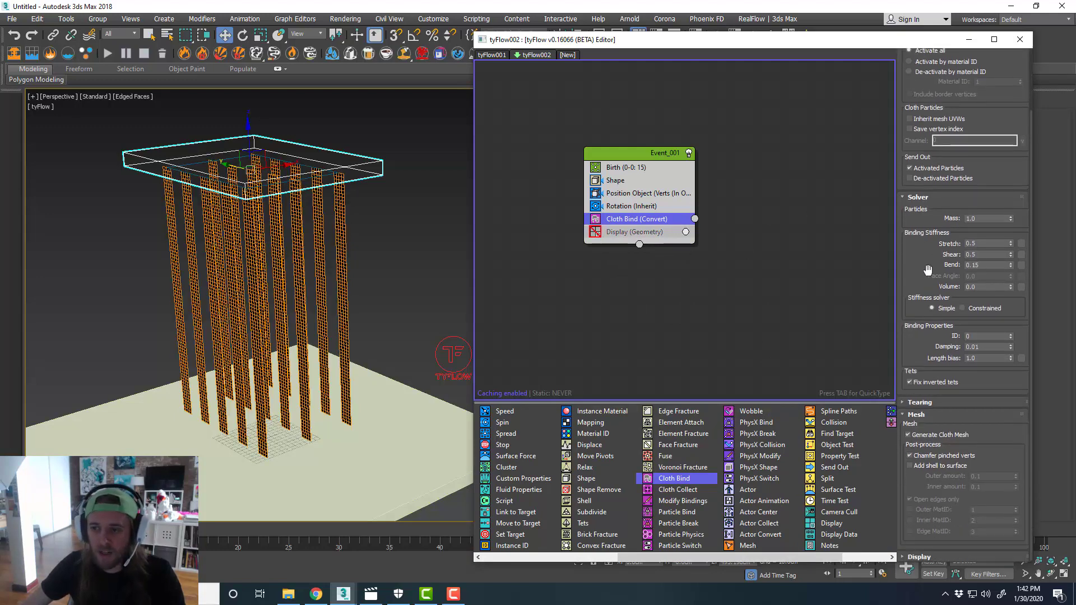
click(957, 467)
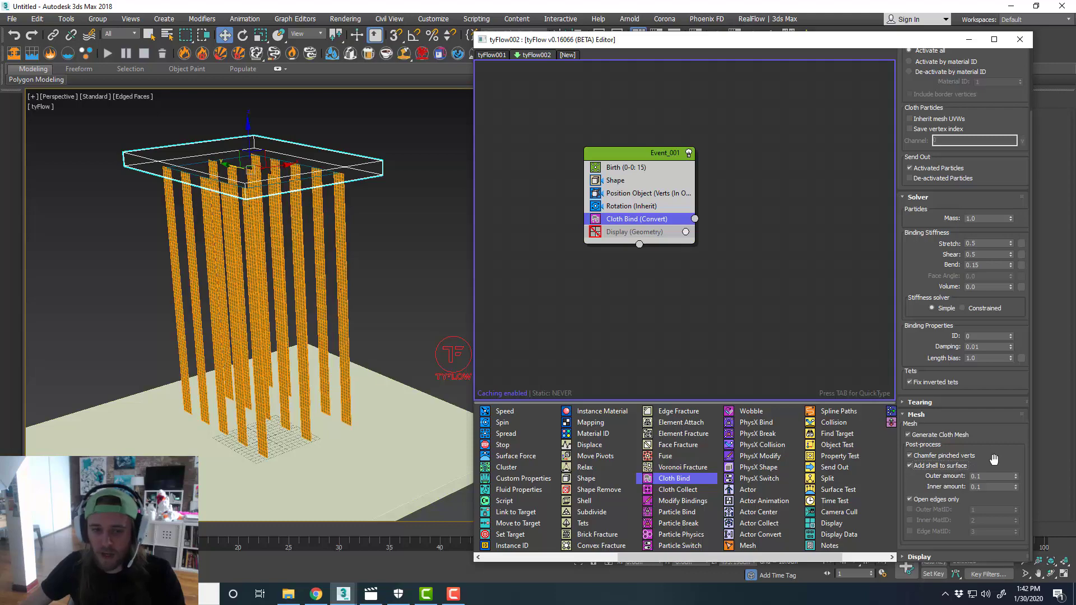
scroll(302, 320, up, 5)
scroll(301, 321, down, 3)
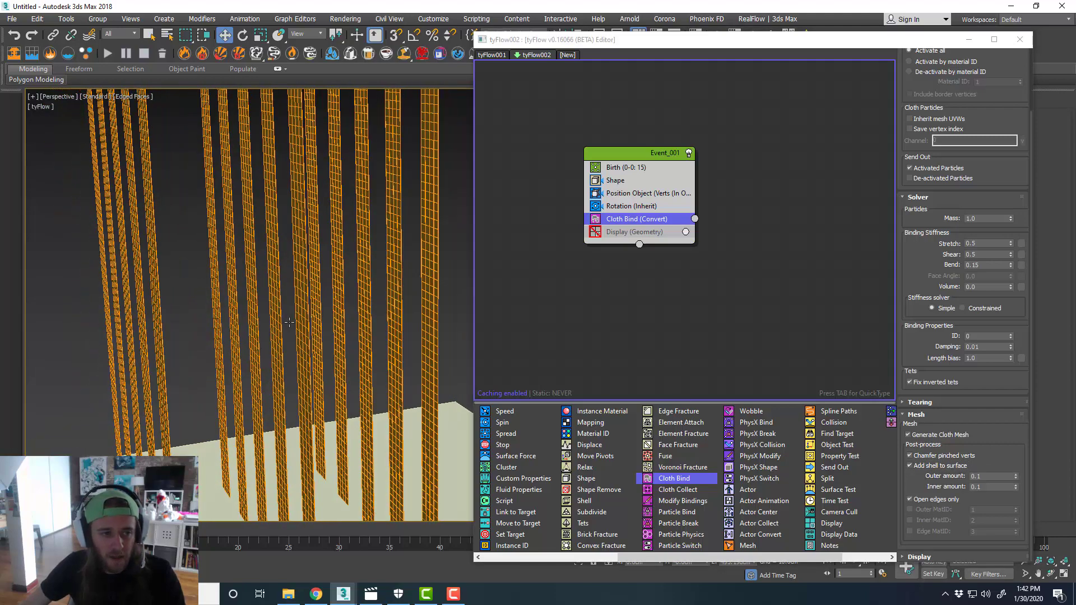
drag(987, 476, 956, 474)
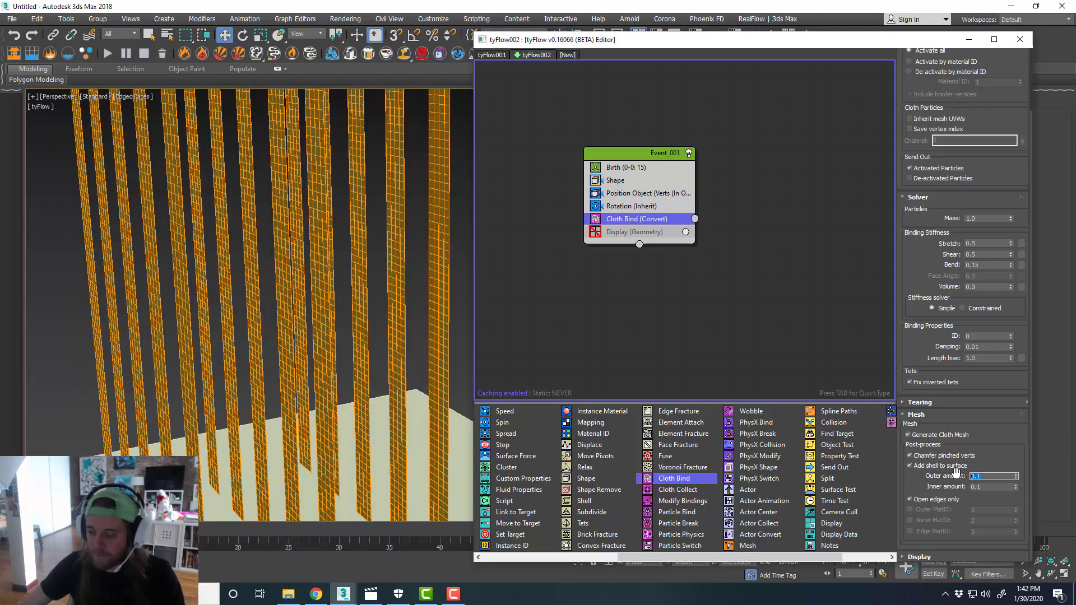
text(.2)
key(Tab)
text(.2)
key(Return)
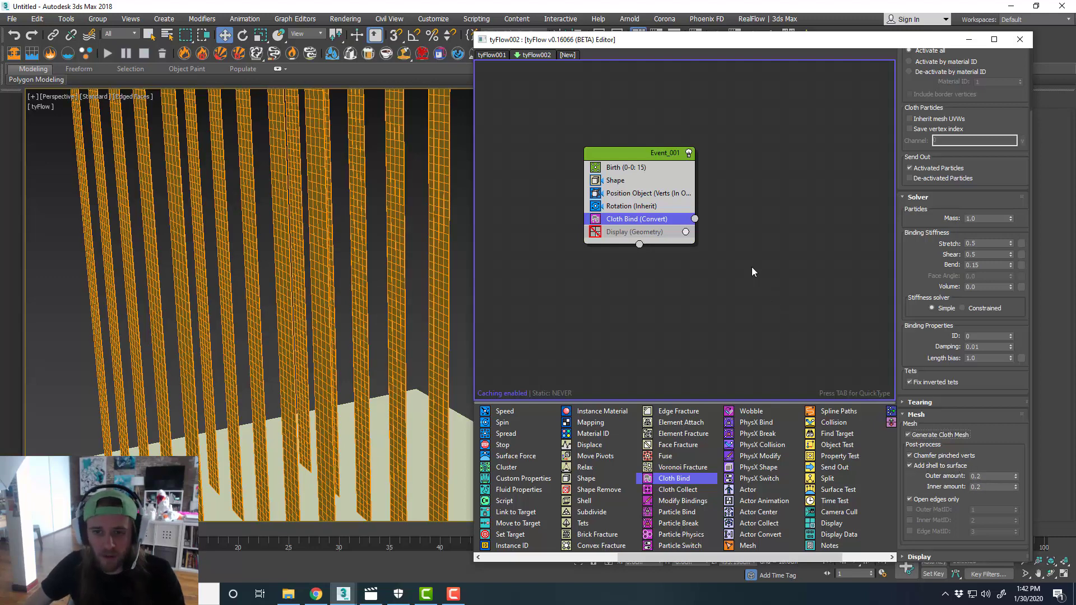
- Add a Particle Bind operator below Cloth Bind in Event_001 and set its stiffness to 1.0
scroll(731, 280, down, 1)
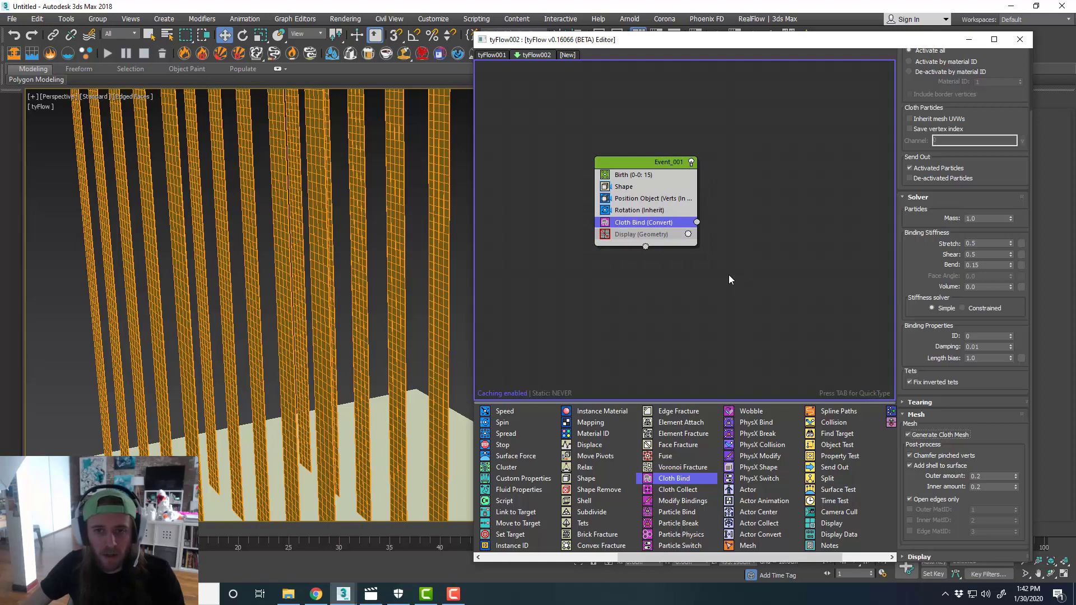
scroll(728, 274, up, 1)
drag(736, 45, 747, 44)
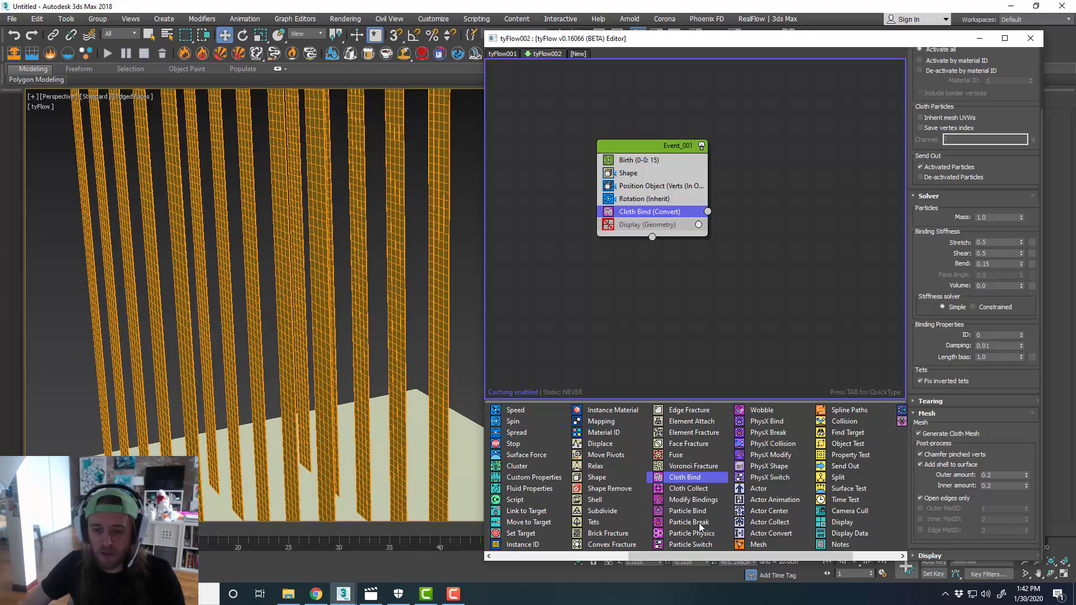
drag(698, 512, 676, 226)
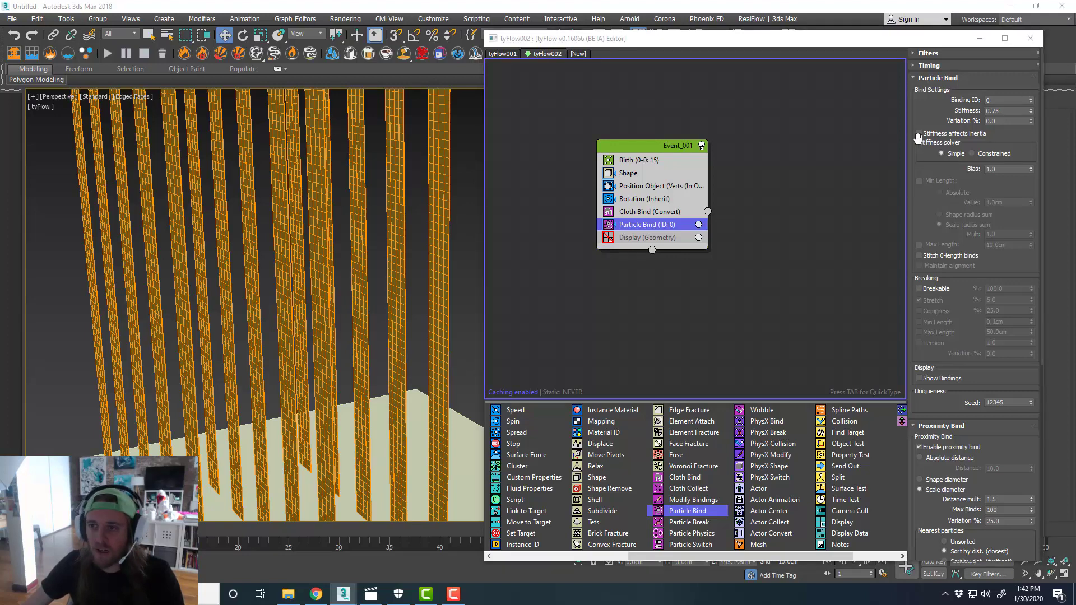
drag(1003, 110, 959, 110)
text(1)
key(Return)
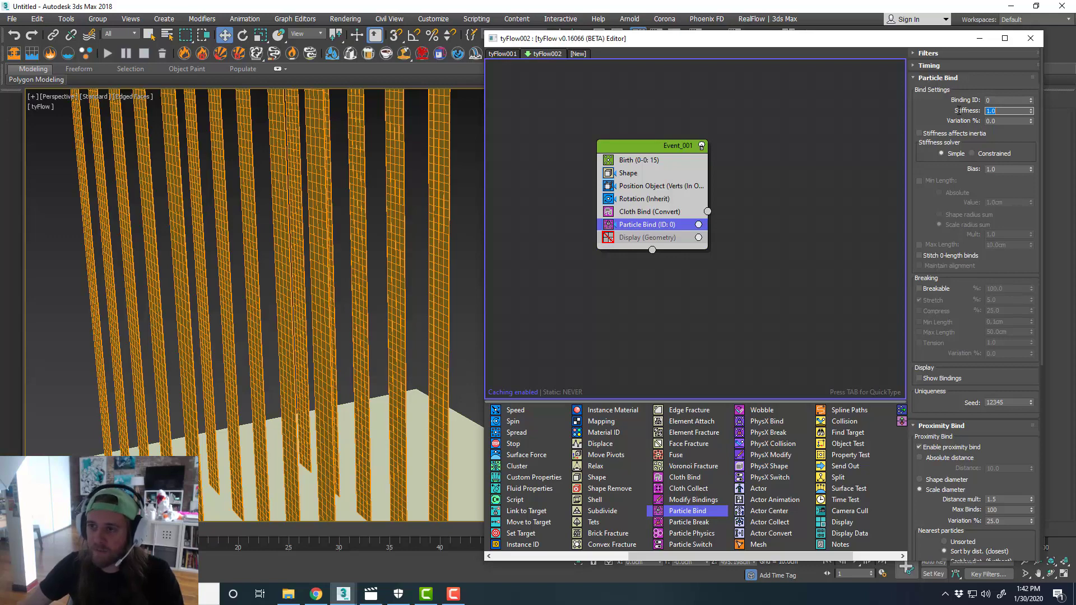
- Disable proximity bind in the Particle Bind operator and check its remaining binding options
drag(933, 210, 934, 52)
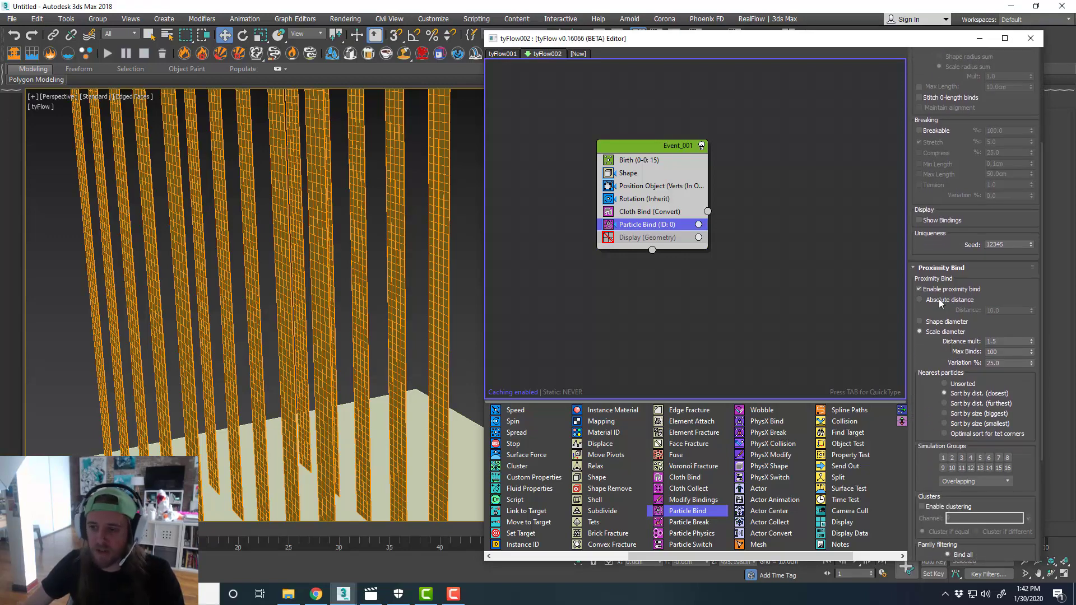
click(941, 290)
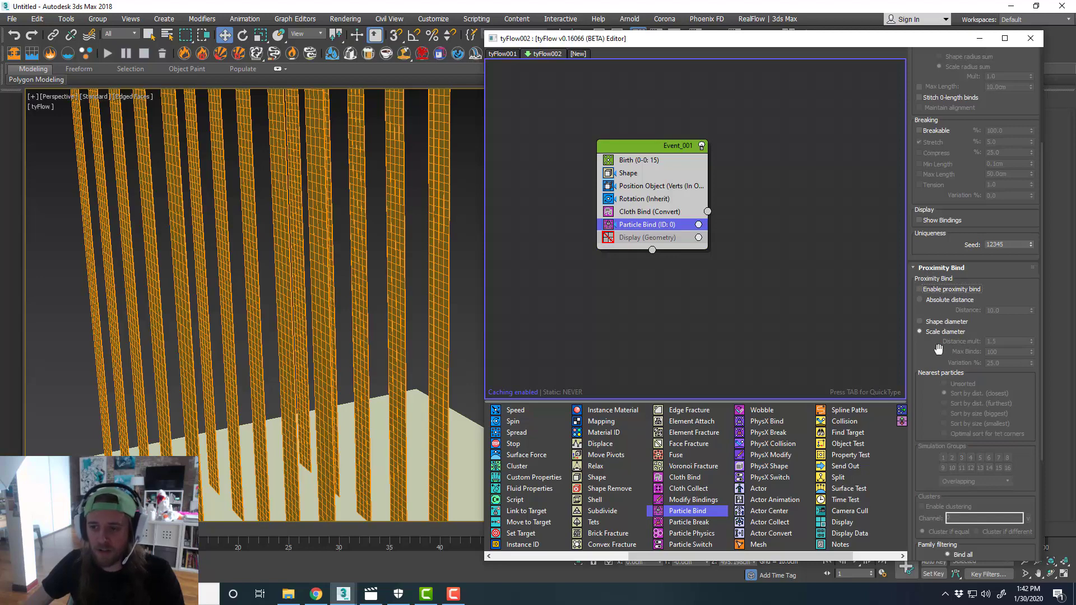
scroll(958, 392, down, 5)
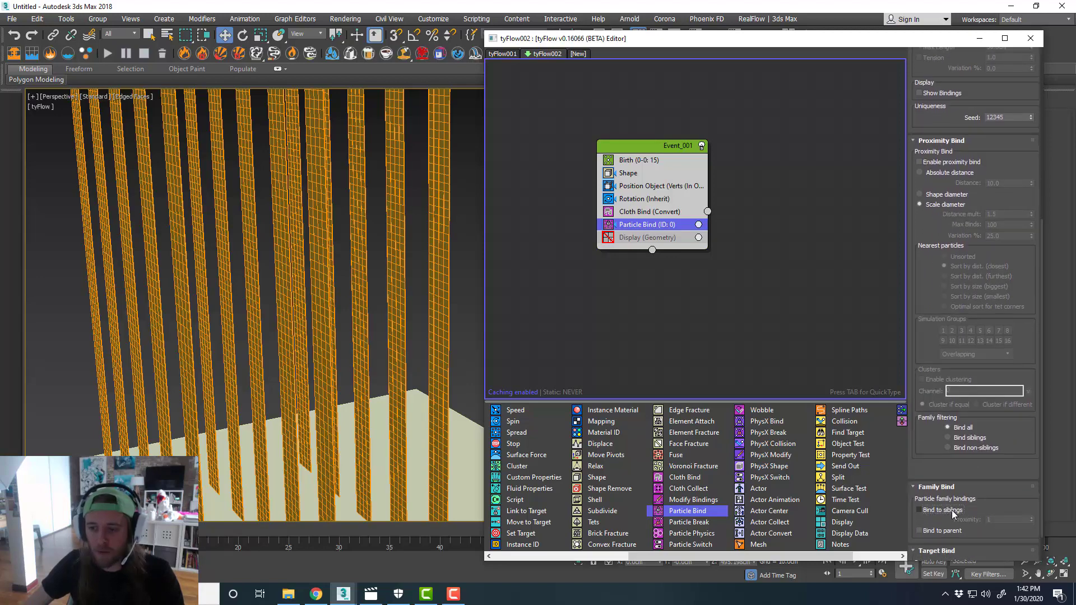
scroll(953, 430, up, 7)
scroll(954, 430, up, 4)
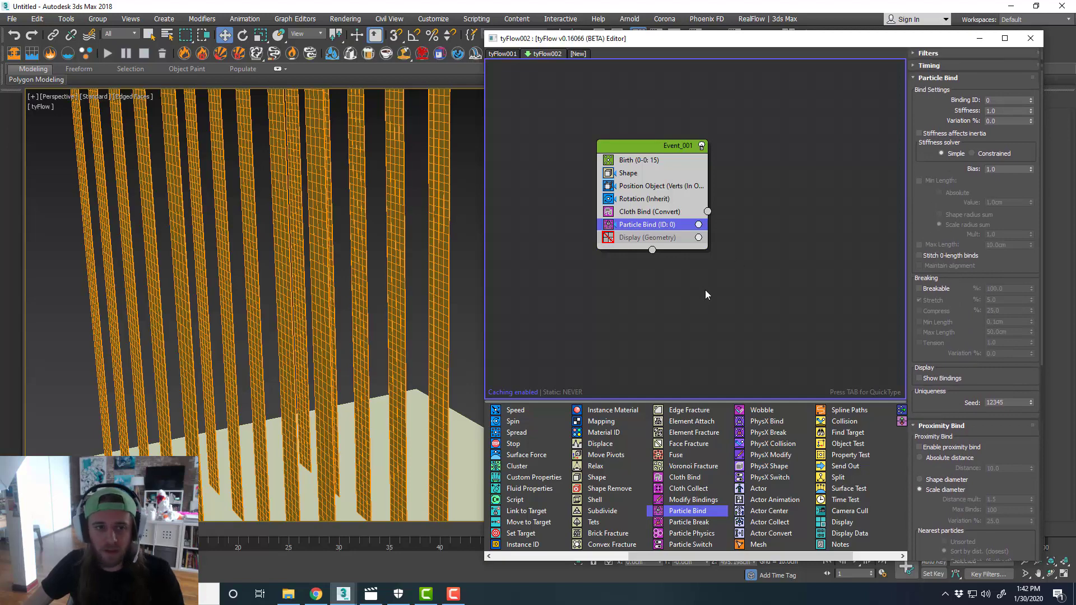
middle_drag(705, 295, 708, 284)
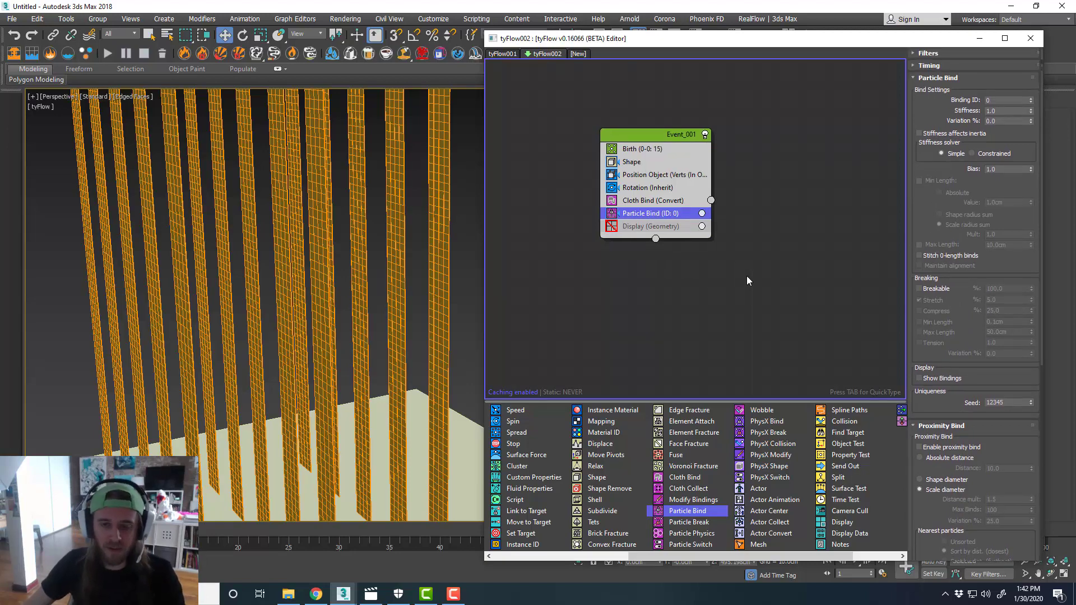
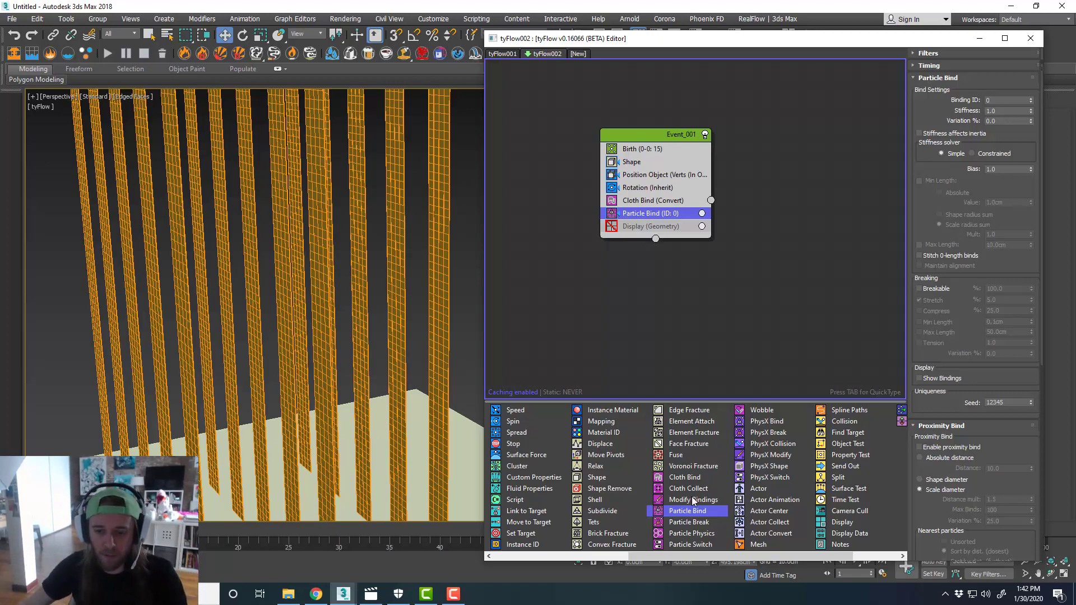
- Add a Particle Physics operator below Particle Bind in Event_001 and set its collision scale radius multiplier to 5.0
drag(693, 537, 666, 221)
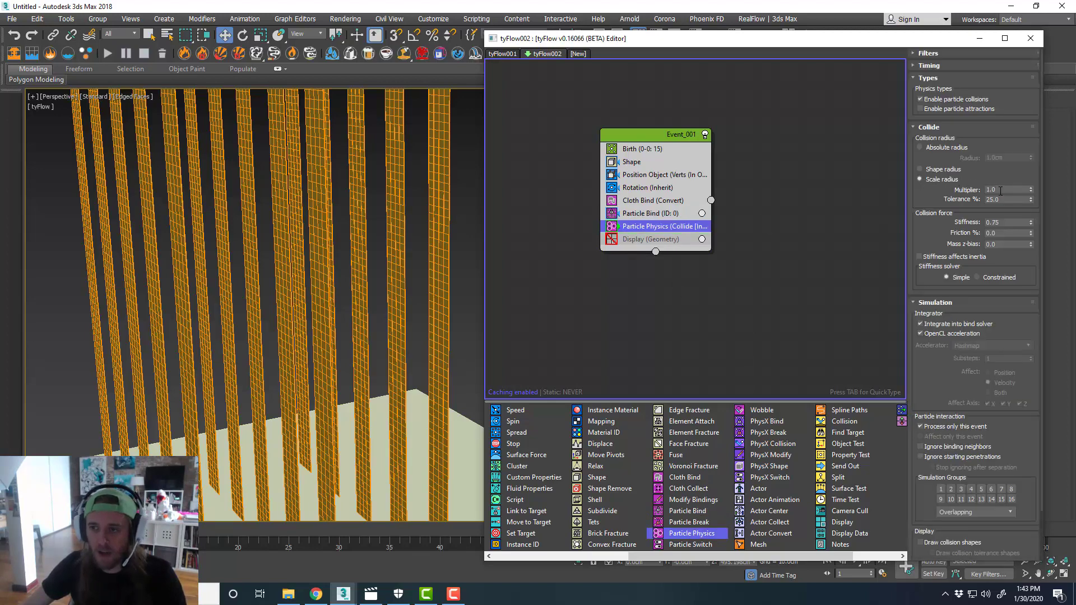
drag(1003, 189, 963, 190)
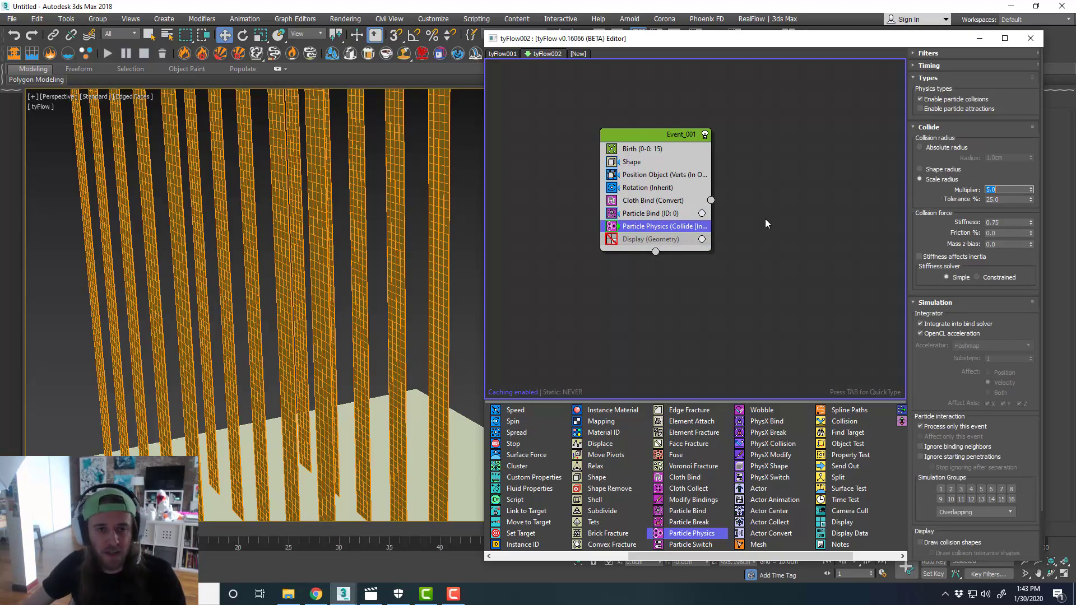
middle_drag(781, 247, 786, 232)
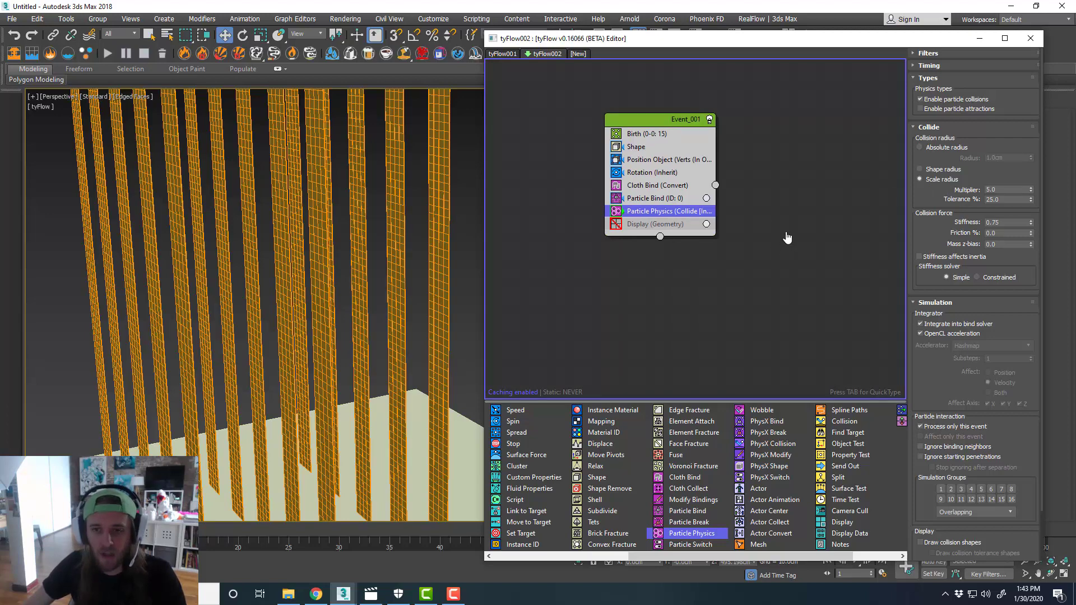
click(794, 232)
click(695, 216)
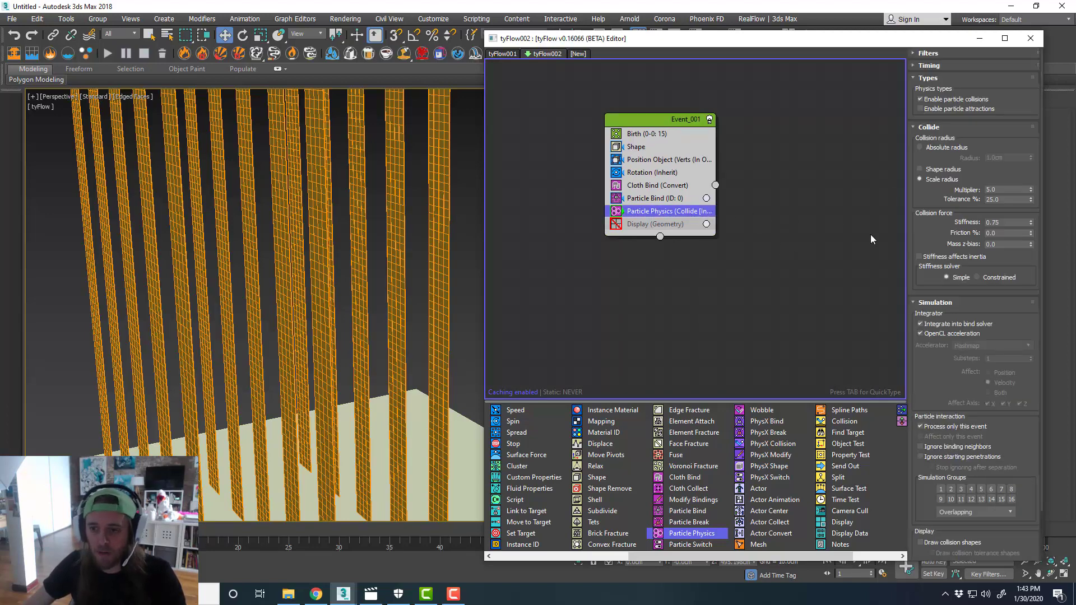
scroll(941, 381, down, 2)
scroll(941, 364, up, 2)
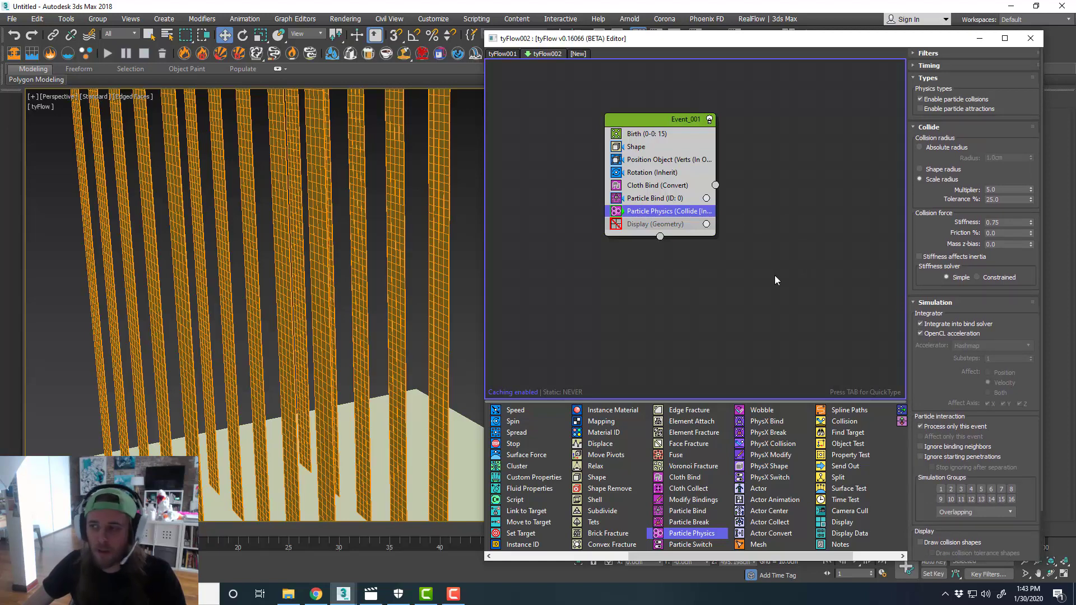
middle_drag(775, 280, 762, 269)
click(766, 251)
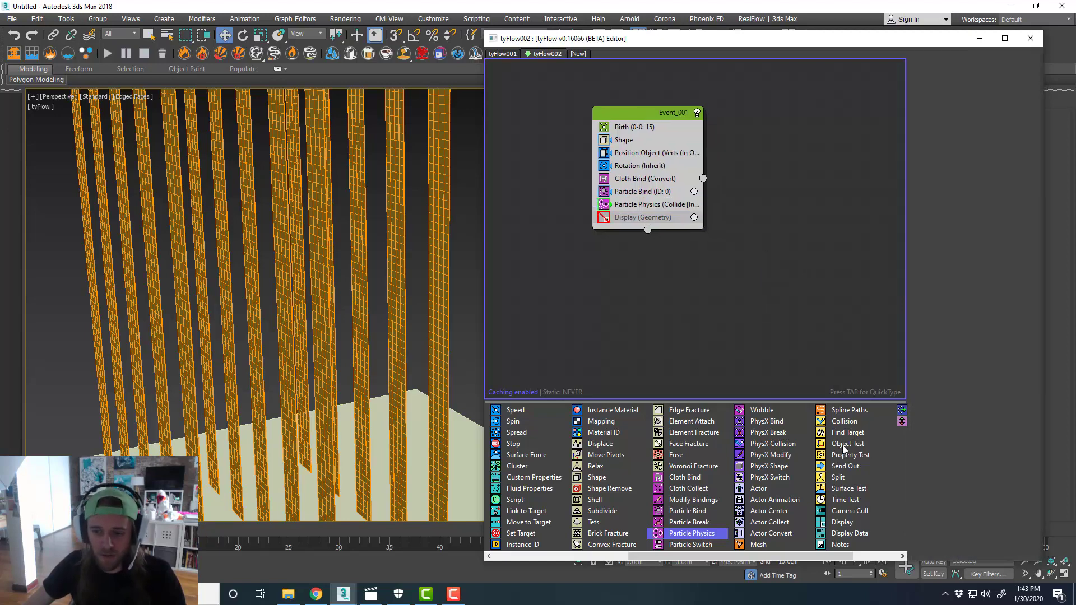
- Add a Force operator below Rotation in Event_001 with a gravity strength of -0.25 cm, and return the timeline to frame 0
scroll(378, 353, down, 3)
alt+middle_drag(360, 202, 404, 154)
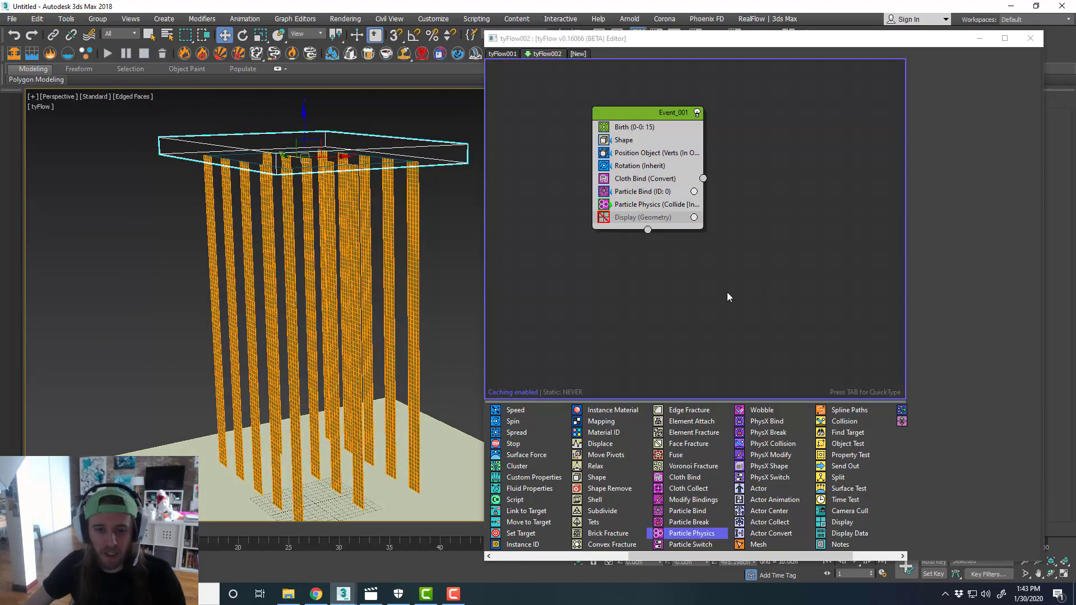
click(729, 331)
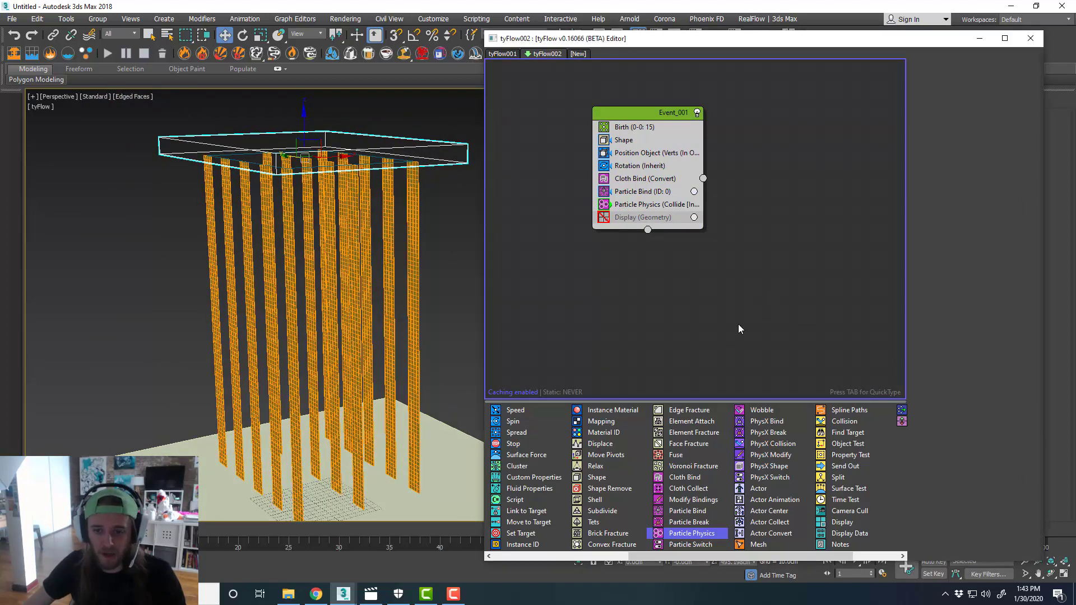
scroll(667, 459, left, 3)
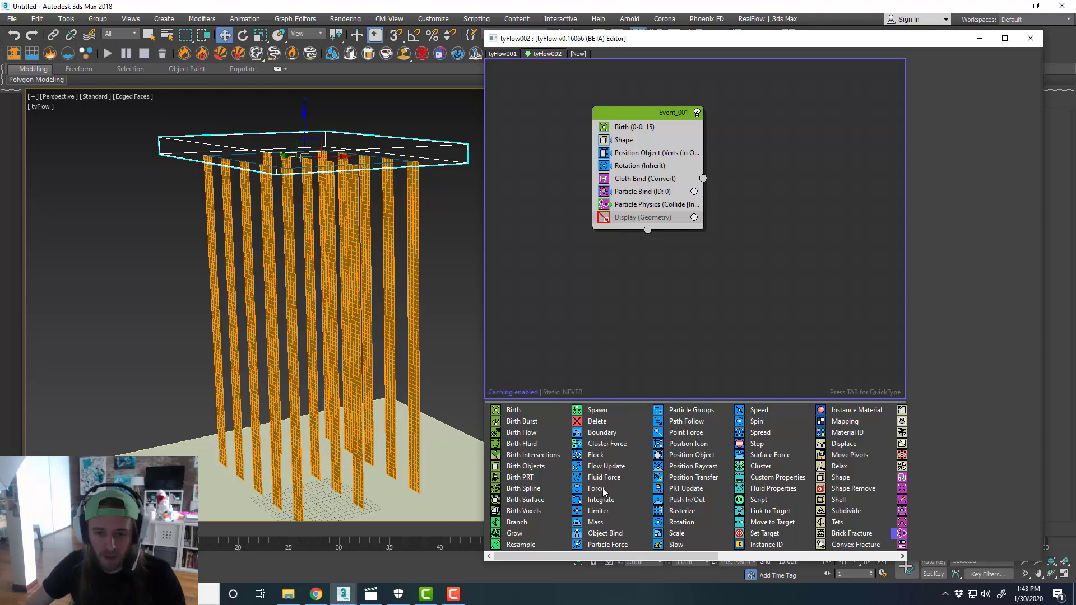
drag(603, 492, 662, 178)
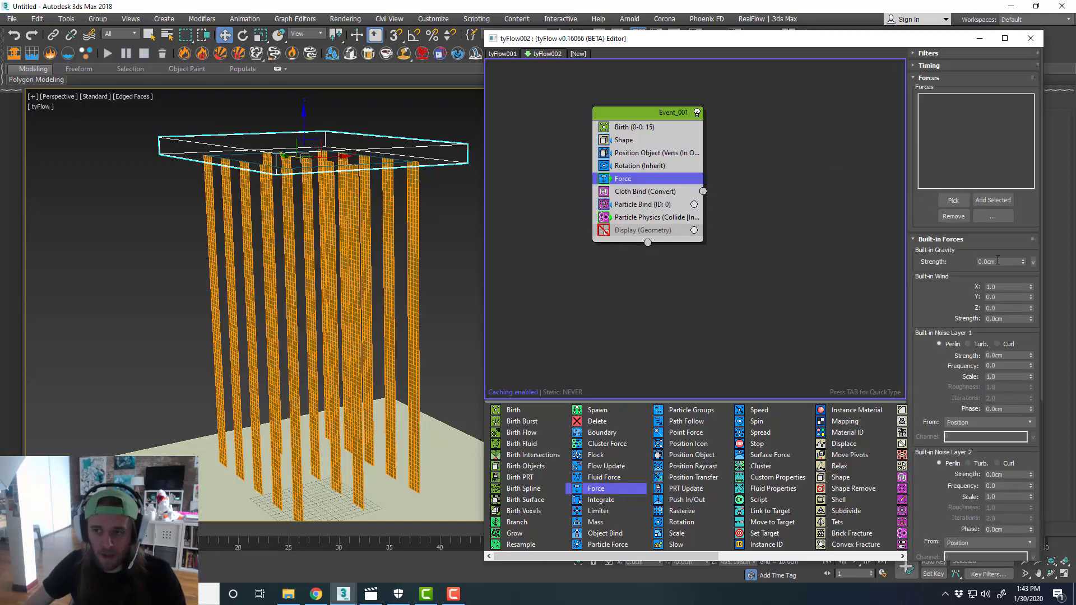
drag(997, 262, 957, 263)
text(--.25)
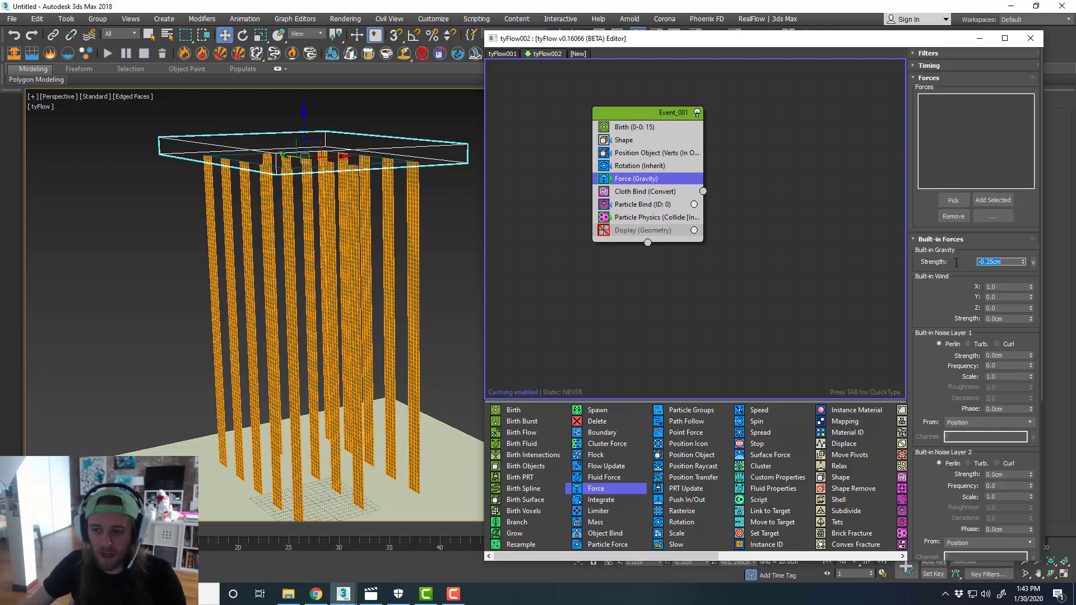
click(803, 264)
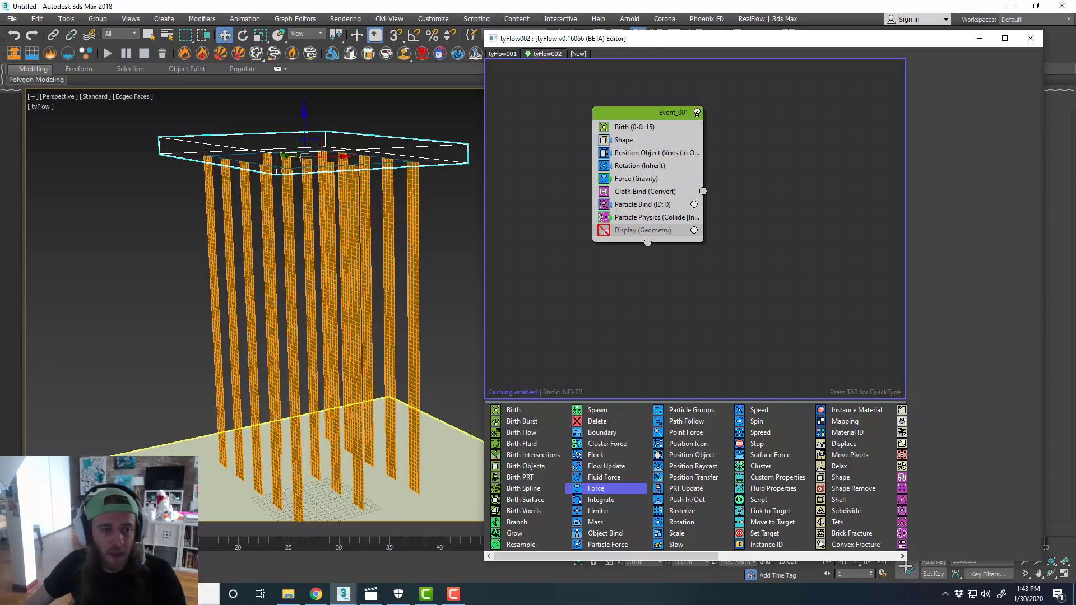
drag(70, 530, 36, 530)
key(w)
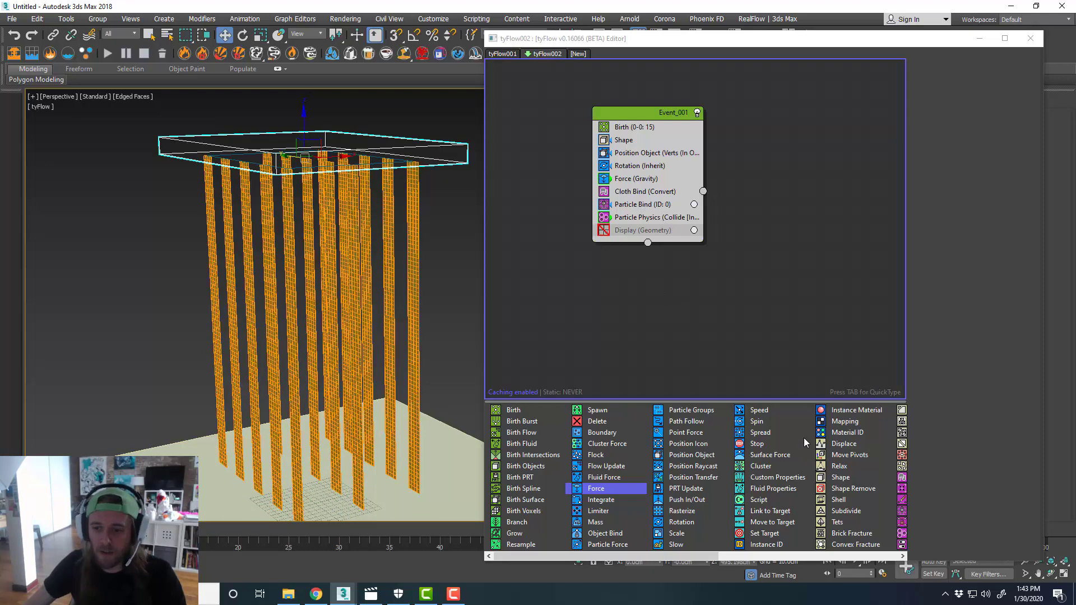
- Add a Surface Test operator below Particle Physics in Event_001 and assign StickyBox as its test object
scroll(805, 443, down, 4)
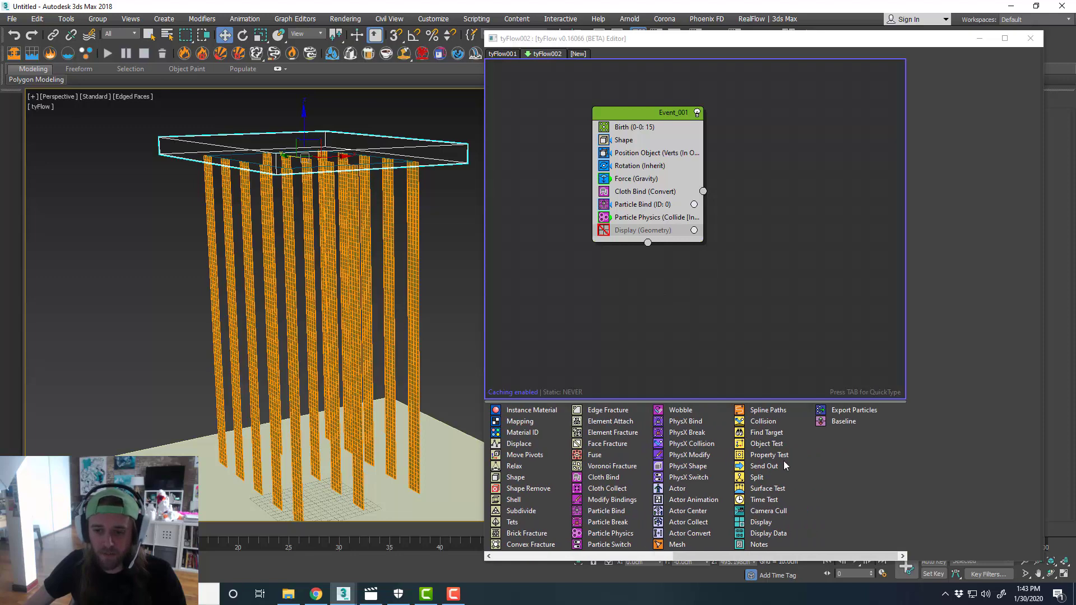
drag(777, 492, 671, 224)
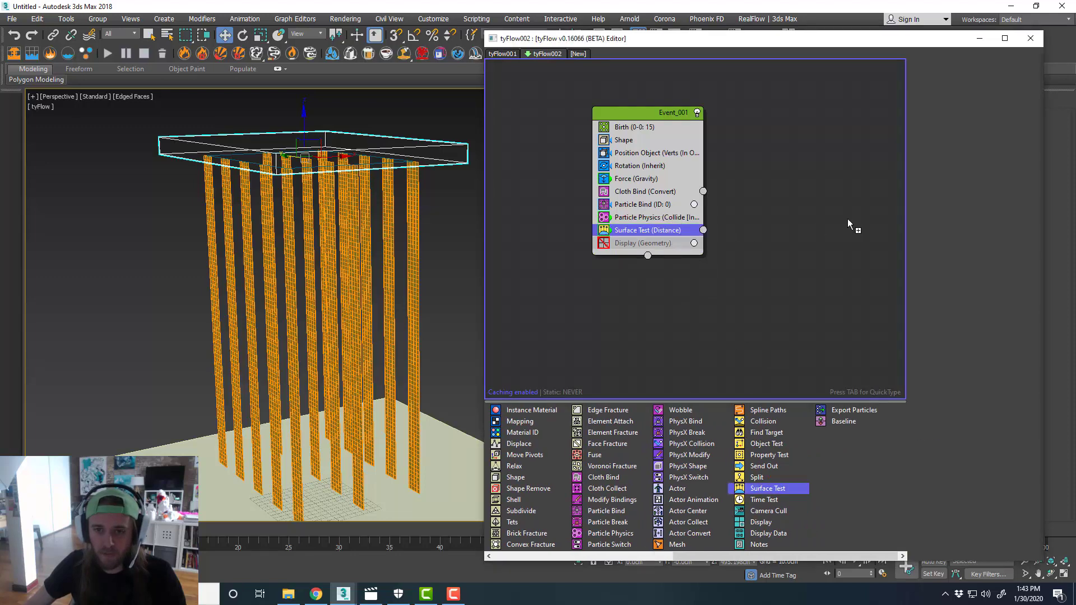
click(952, 195)
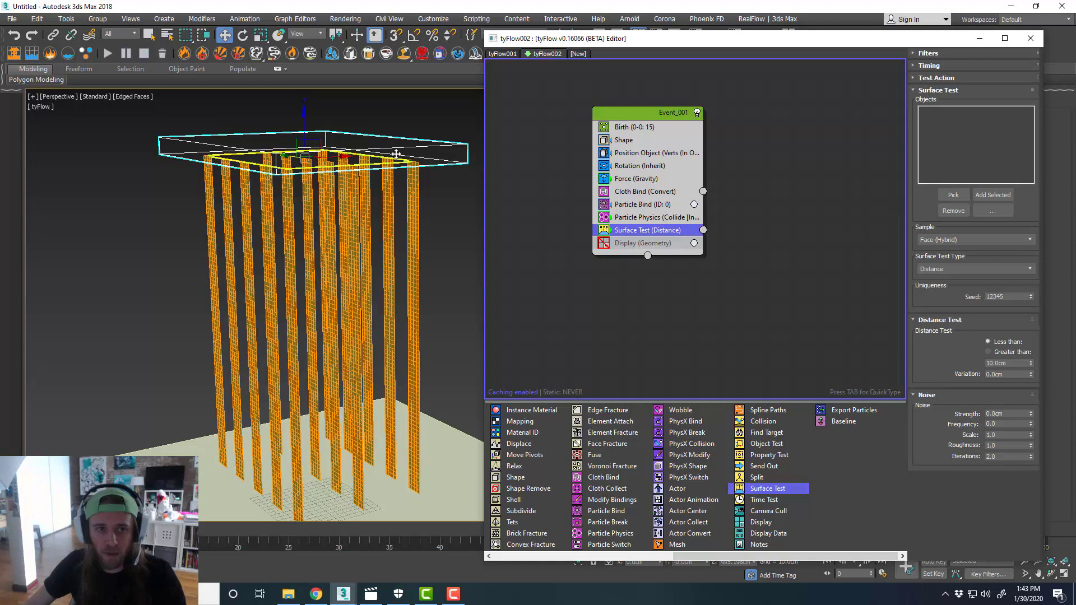
click(450, 152)
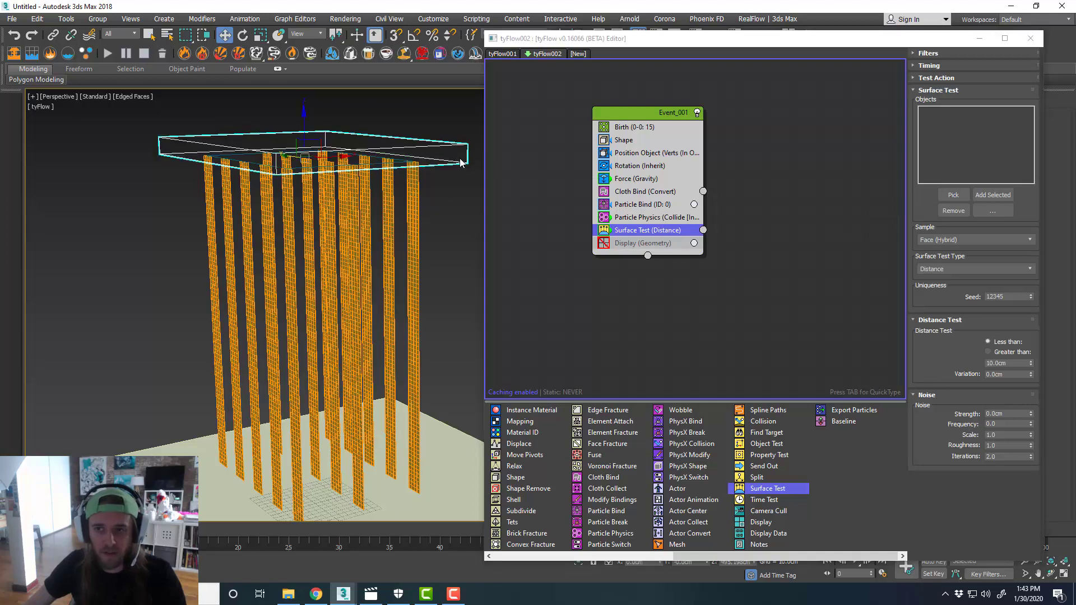
click(992, 195)
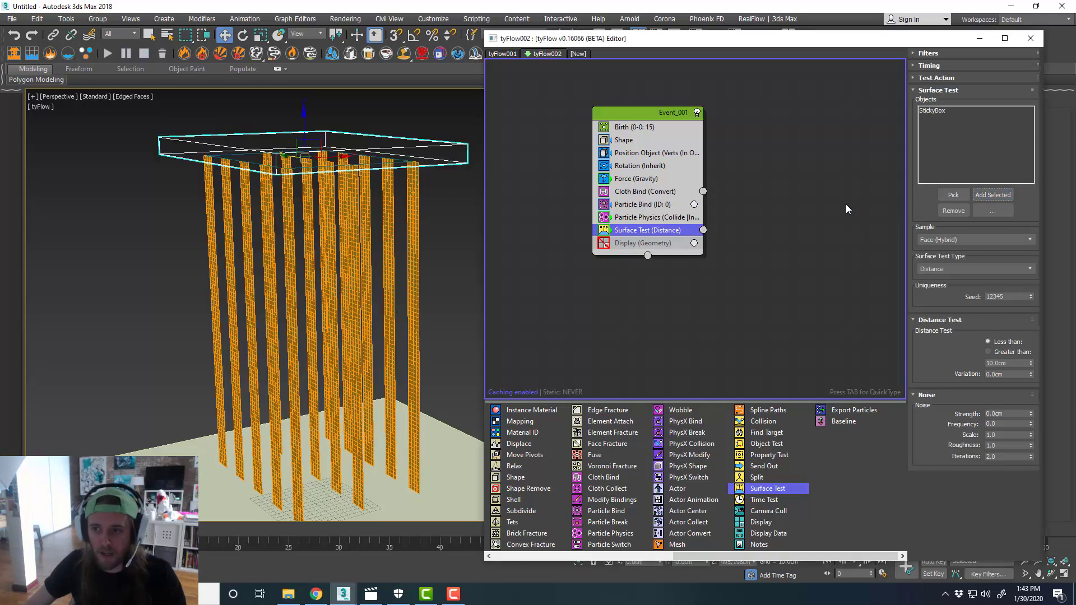
- Set the Surface Test's less-than distance to 1.0 cm
double_click(1015, 362)
text(1)
key(Return)
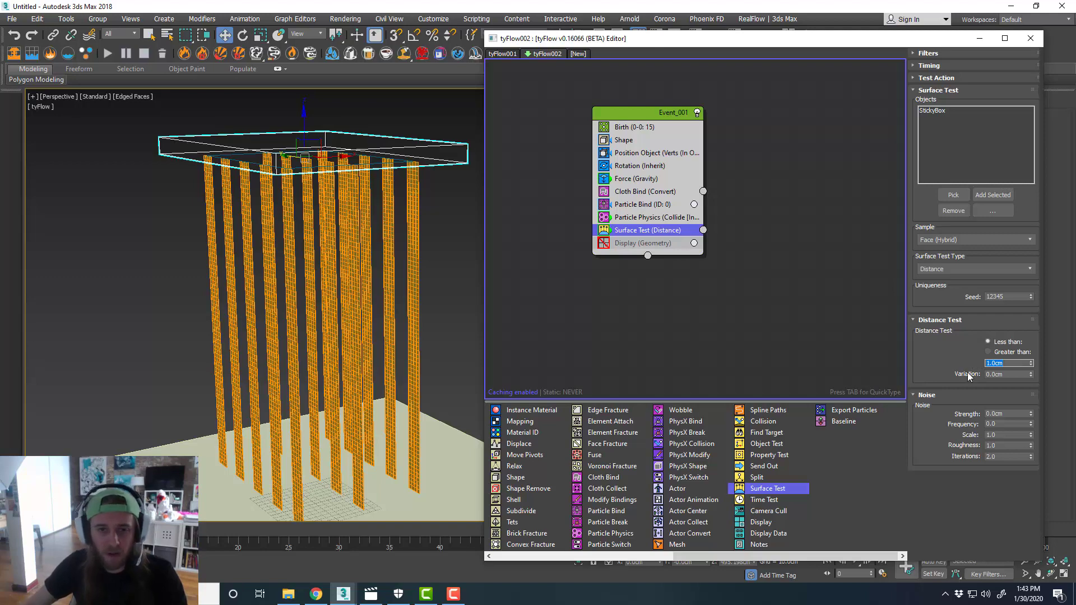
click(793, 282)
middle_drag(775, 285, 759, 278)
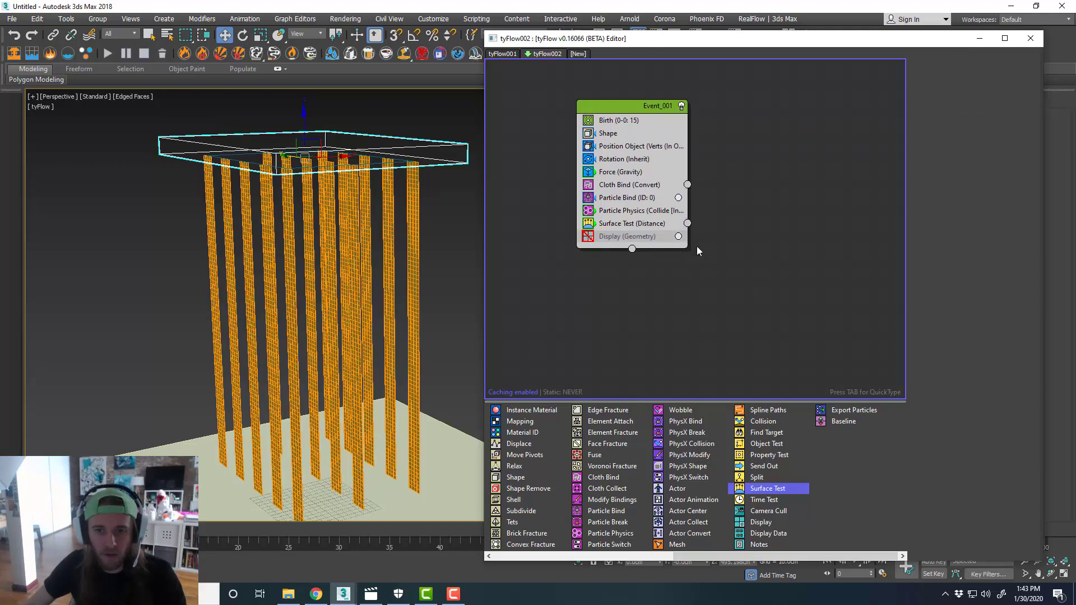
- Create a new event with a Particle Switch operator that de-activates bindings, and connect the Surface Test output to it
scroll(665, 454, left, 5)
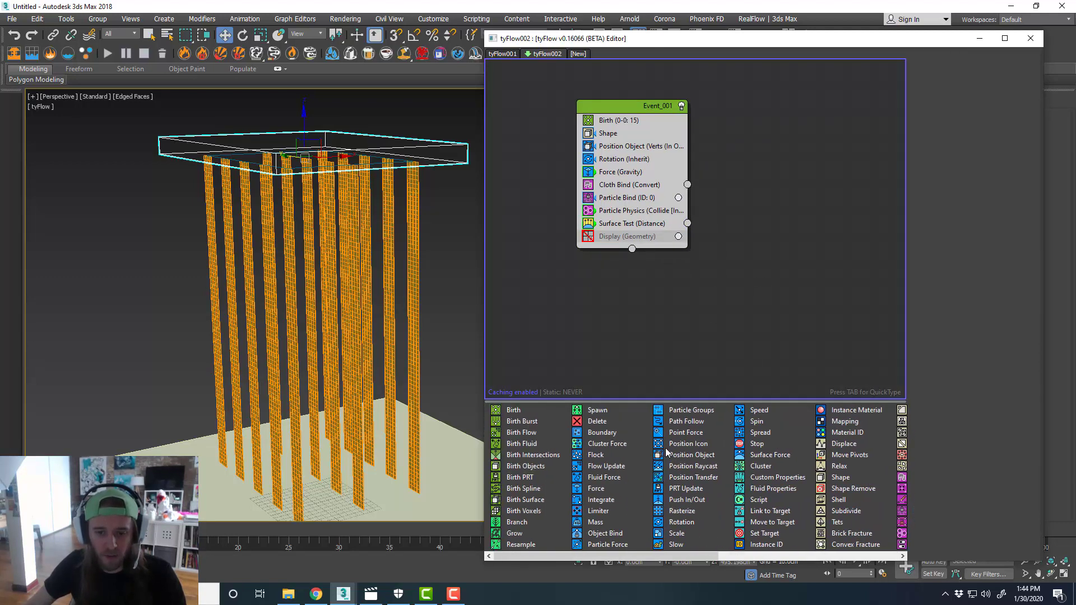
scroll(666, 446, right, 5)
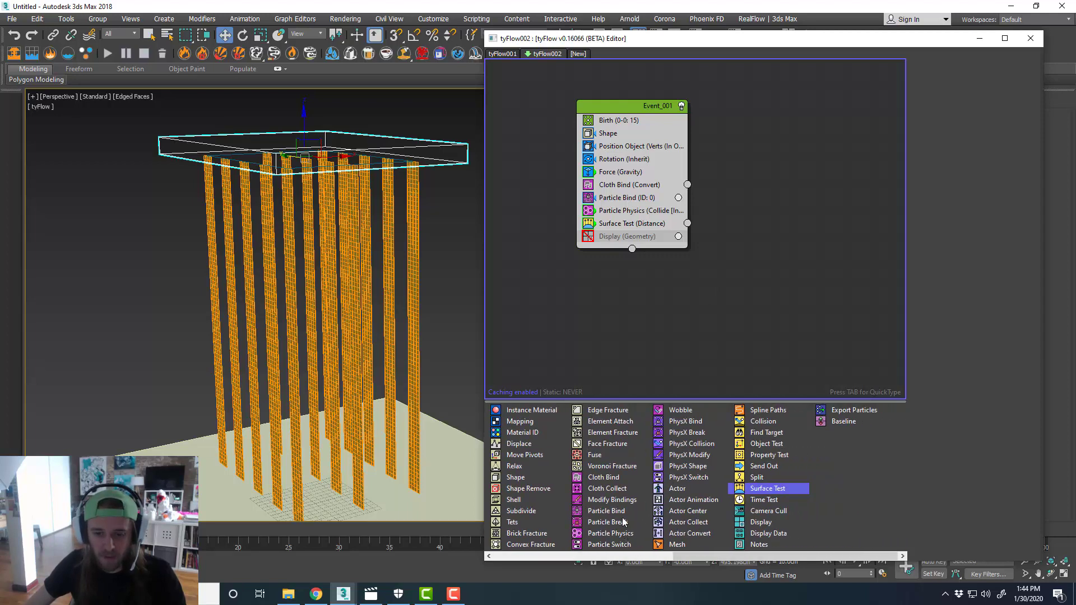
drag(624, 546, 748, 245)
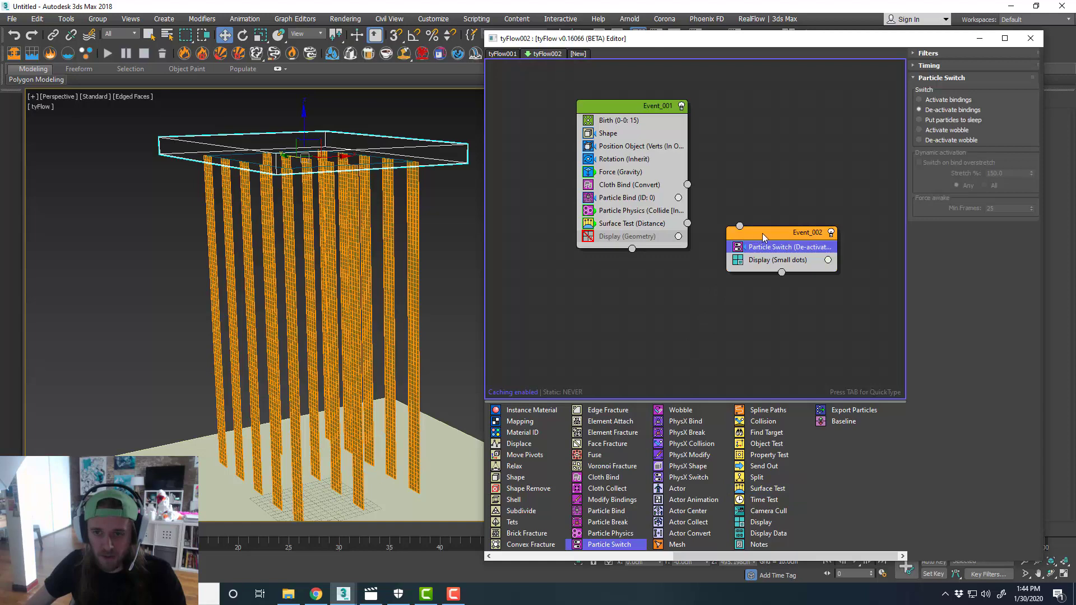
drag(688, 225, 723, 238)
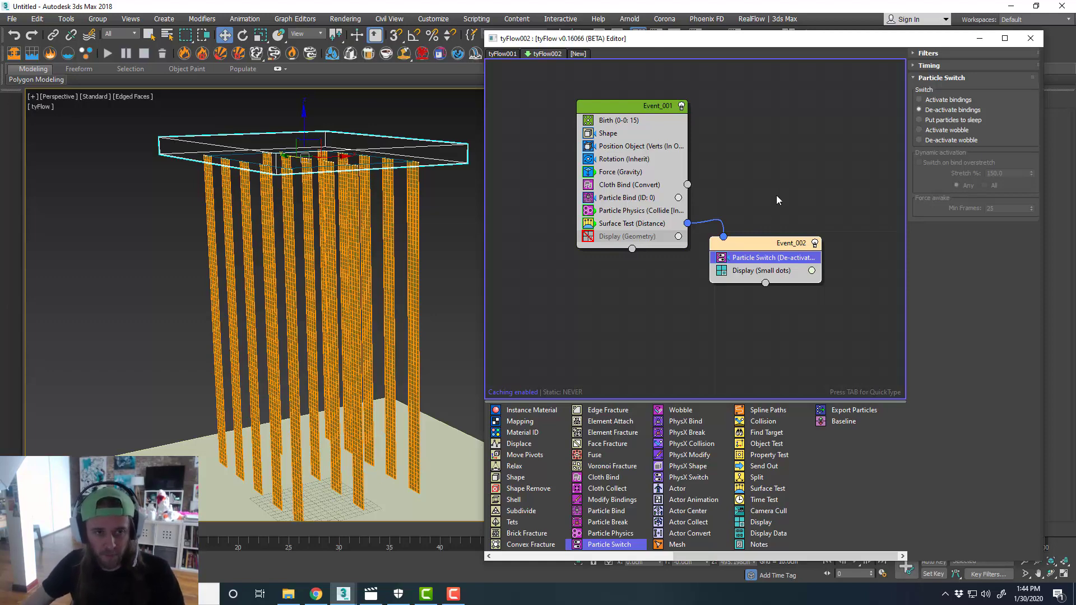
- Change the display type of Event_002 to Geometry and inspect the strips' upper ends under StickyBox
scroll(314, 157, up, 4)
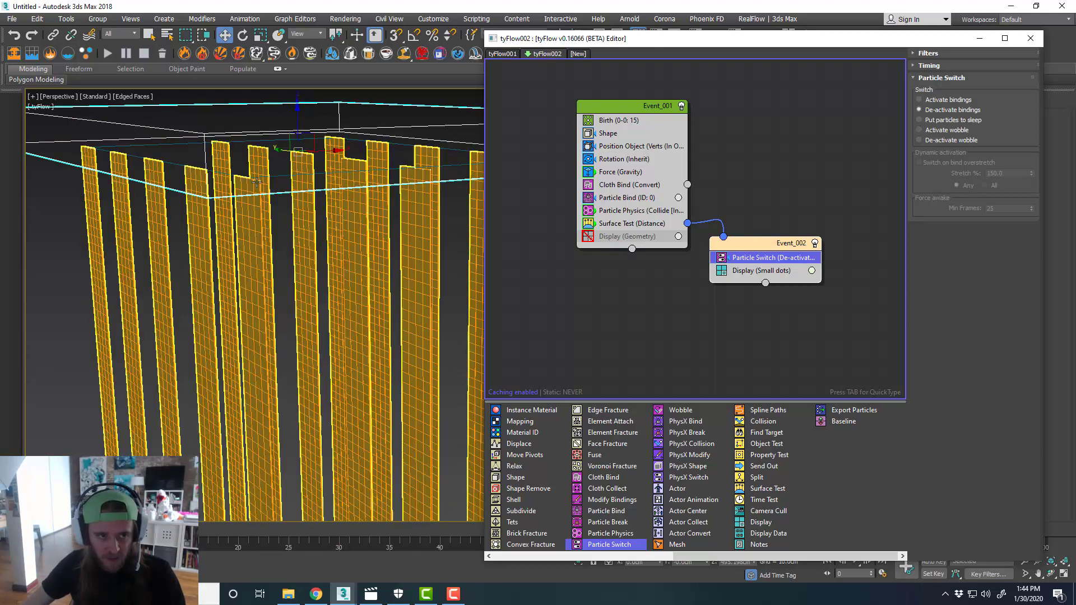
click(771, 271)
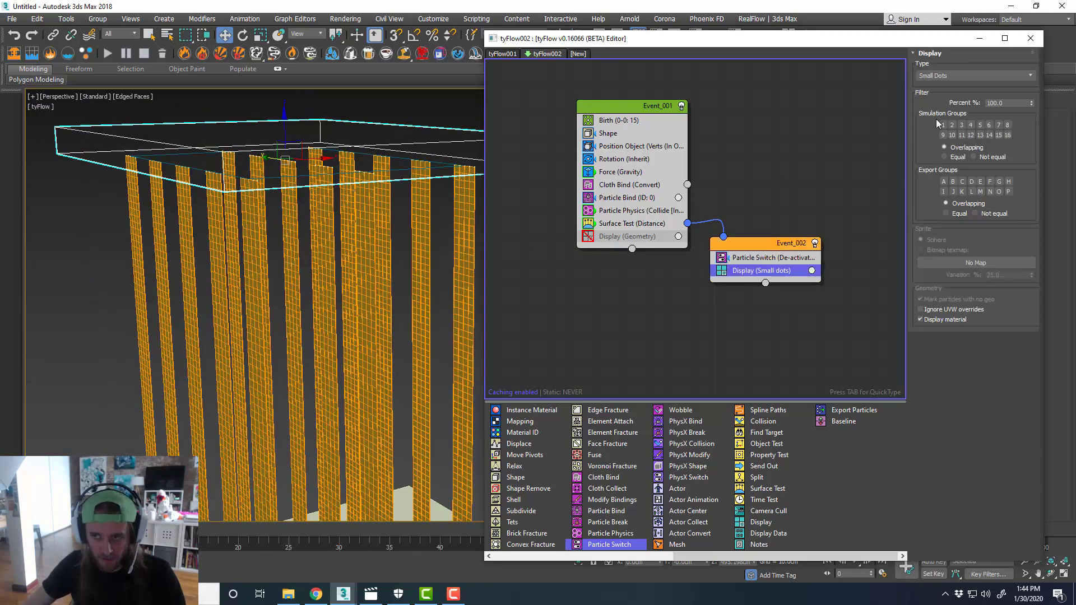
click(953, 75)
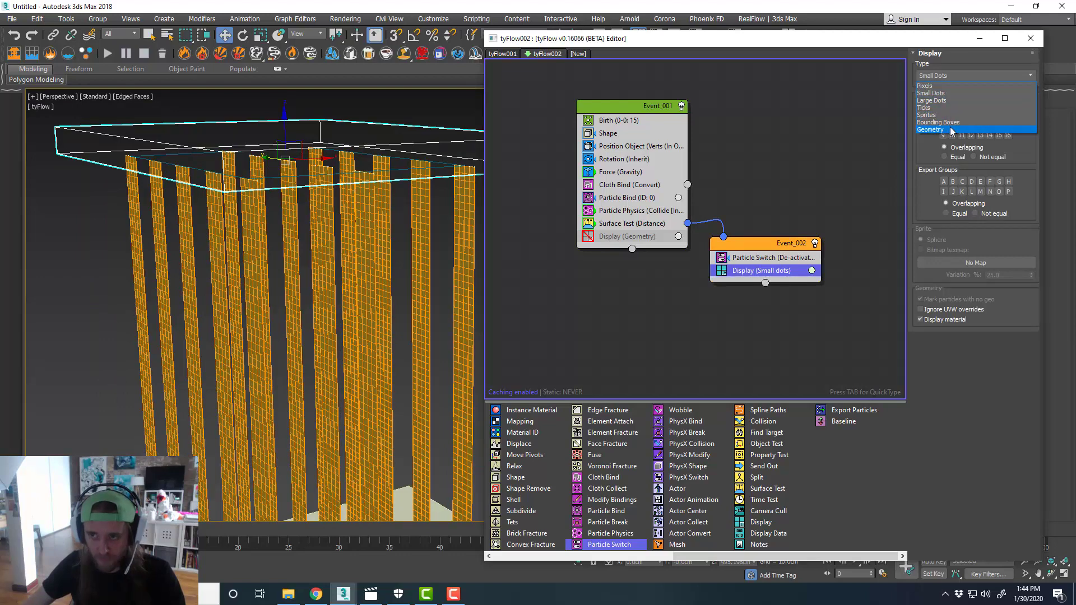
click(951, 130)
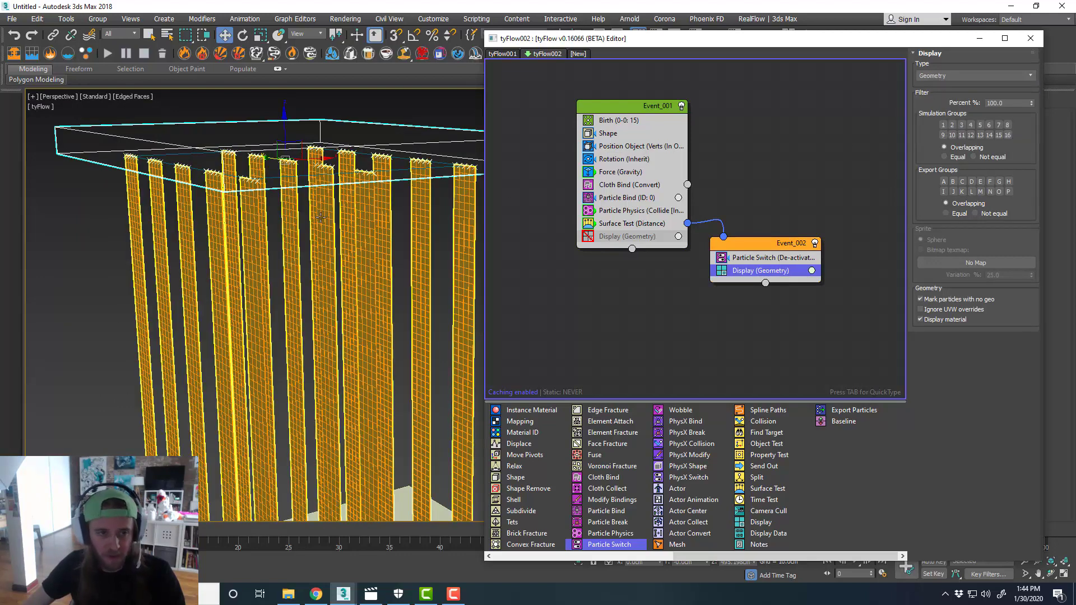
scroll(322, 220, down, 4)
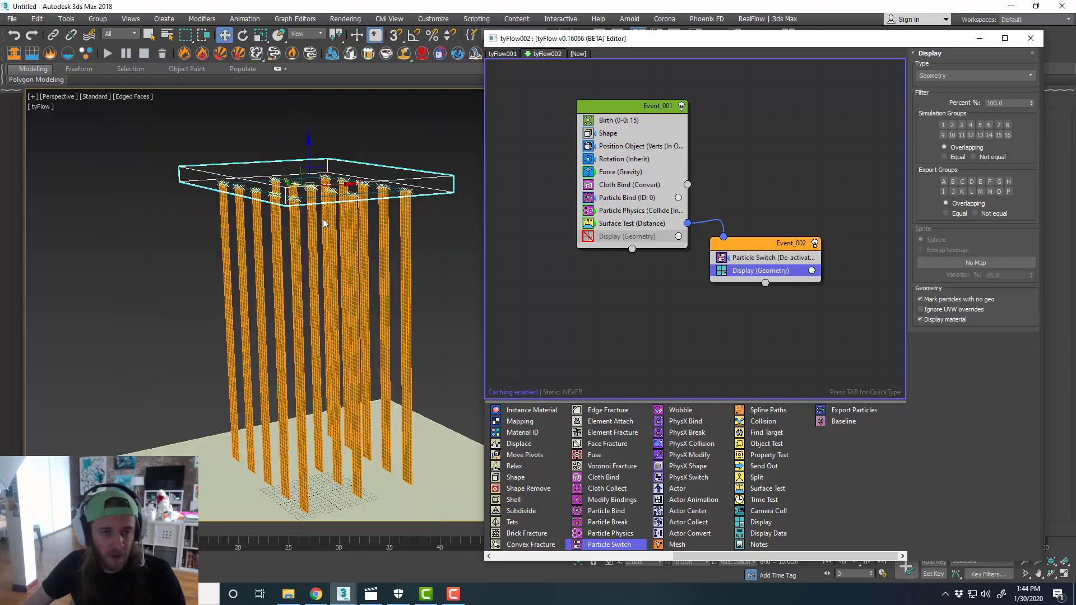
scroll(324, 223, up, 4)
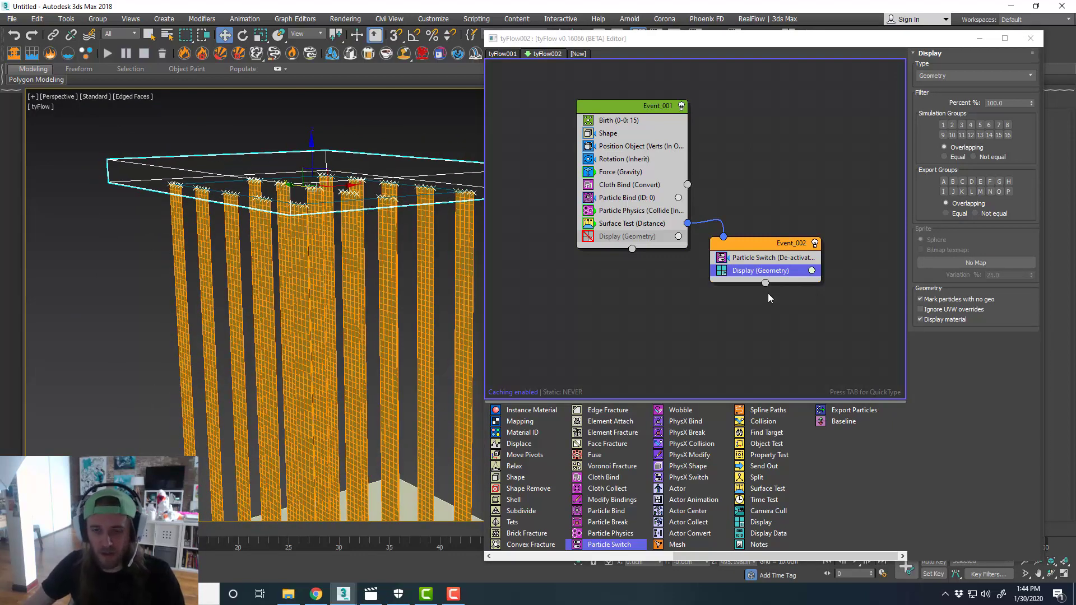
- Add an Object Bind operator below Particle Switch in Event_002, binding to StickyBox with Lock to Surface and Snap To Surface
scroll(753, 437, left, 5)
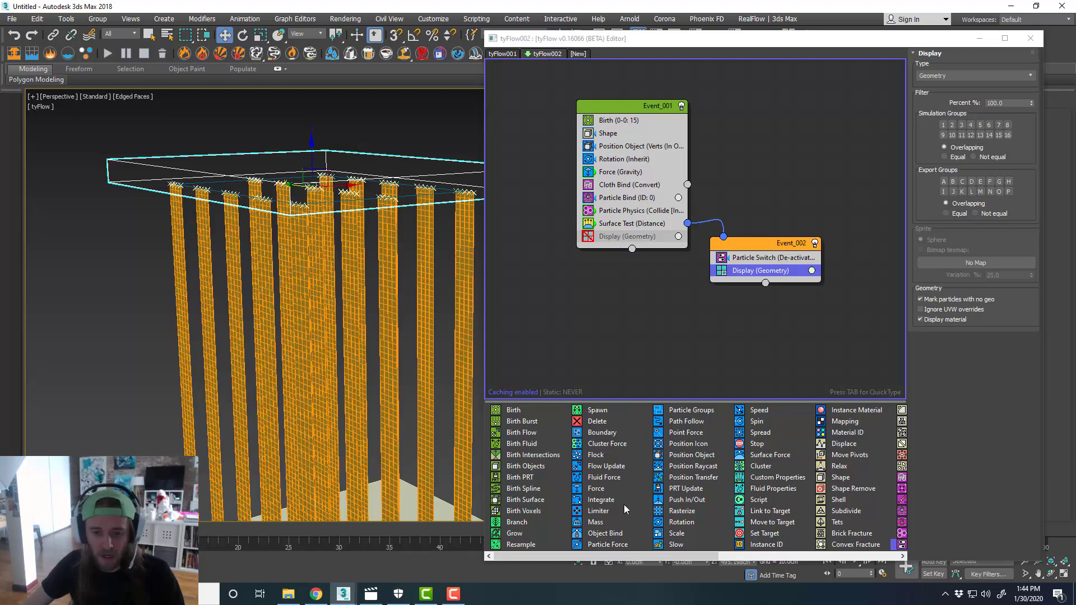
drag(611, 538, 801, 271)
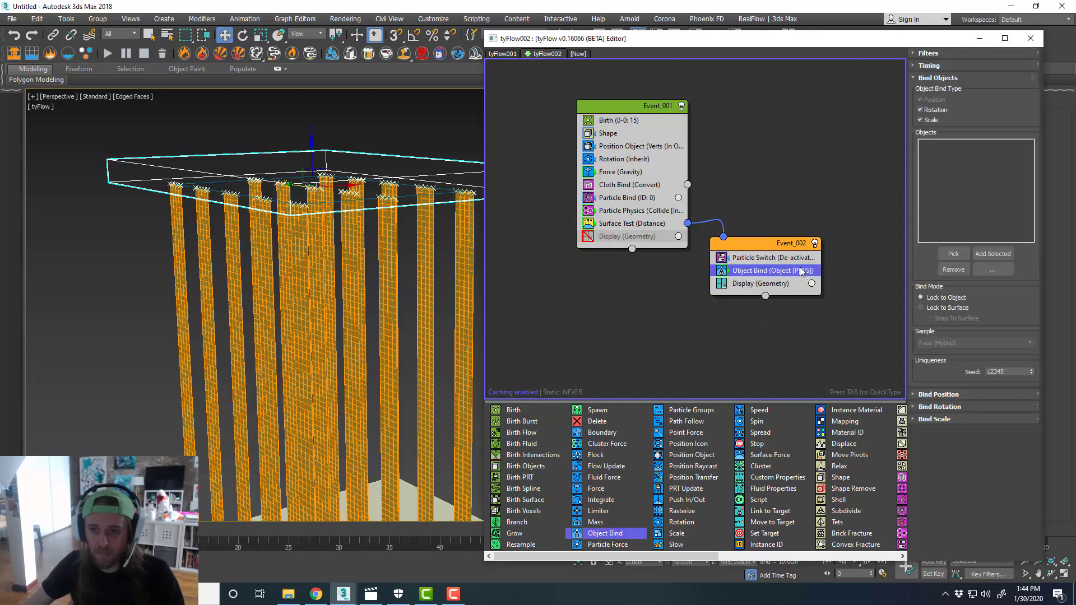
click(993, 254)
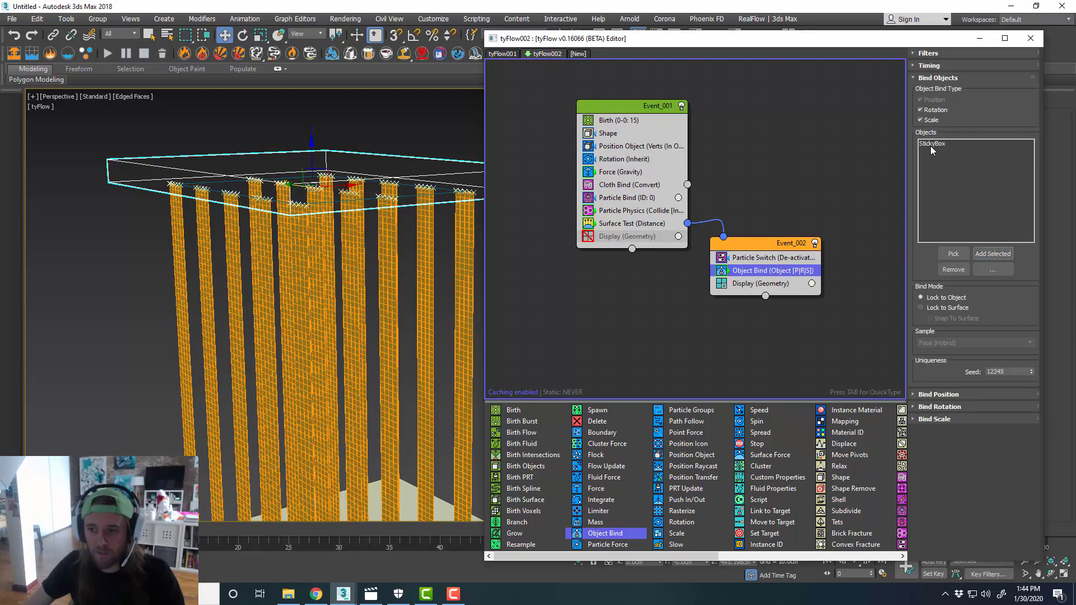
click(958, 308)
click(958, 318)
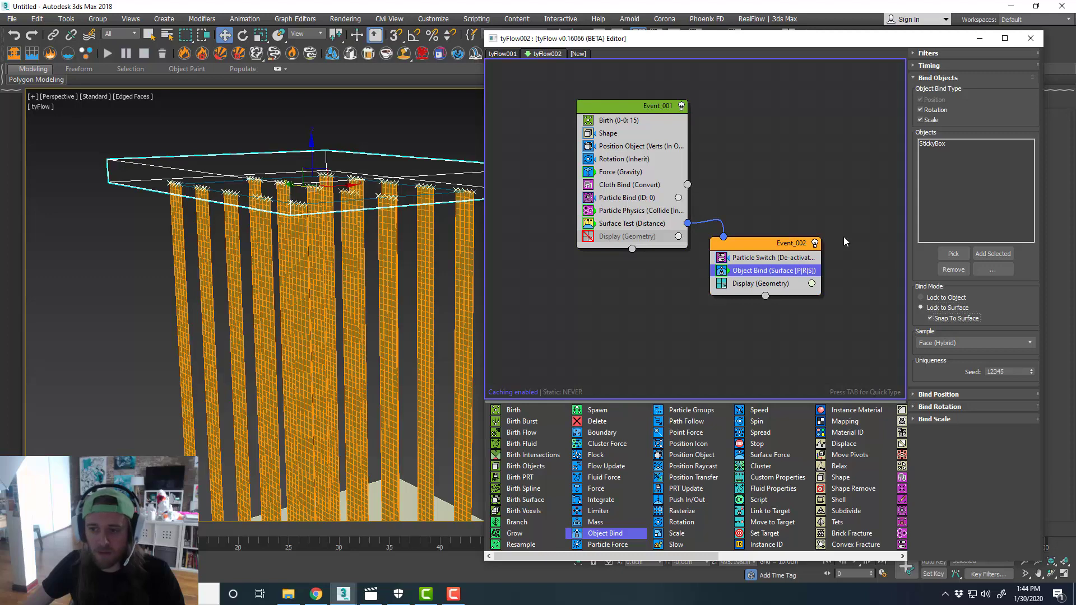
click(825, 210)
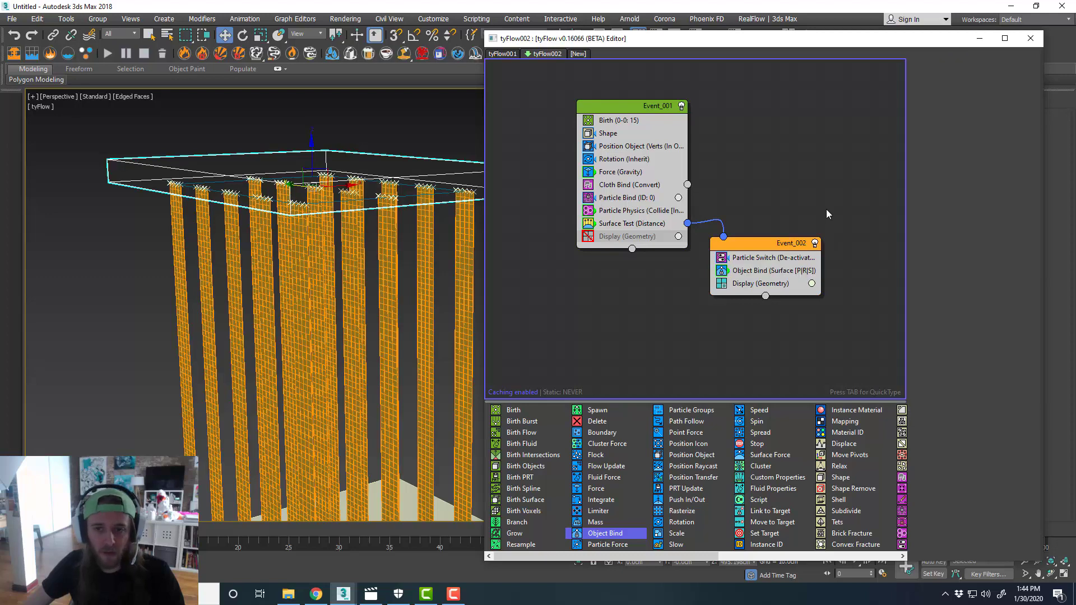
- Preview the hanging strips' simulation with nothing selected and return to frame 0
drag(670, 37, 1075, 32)
scroll(583, 196, down, 5)
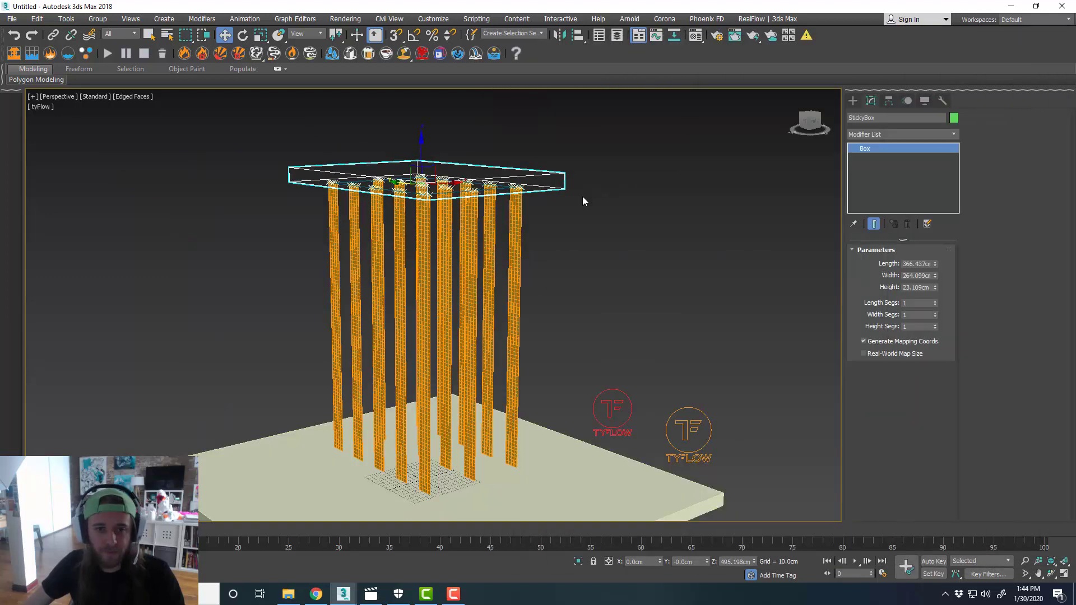
click(564, 268)
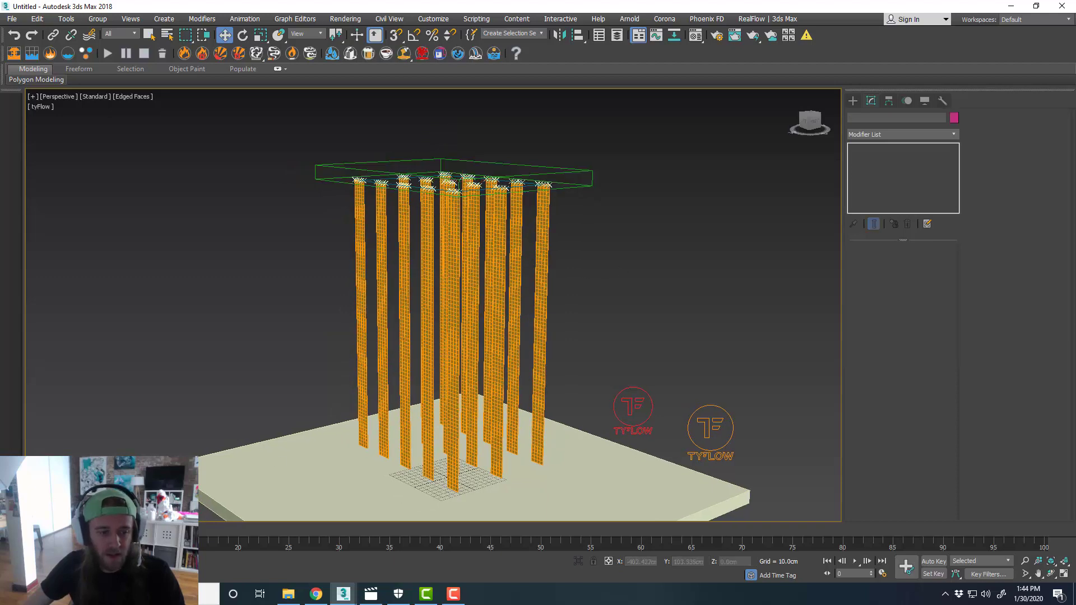
key(/)
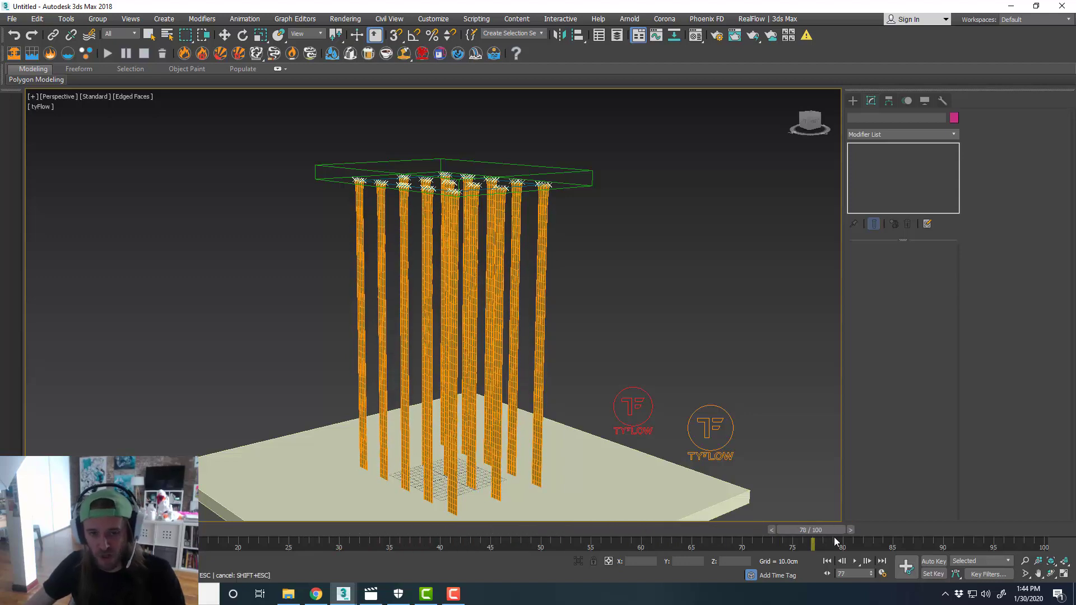
drag(832, 532, 56, 531)
key(w)
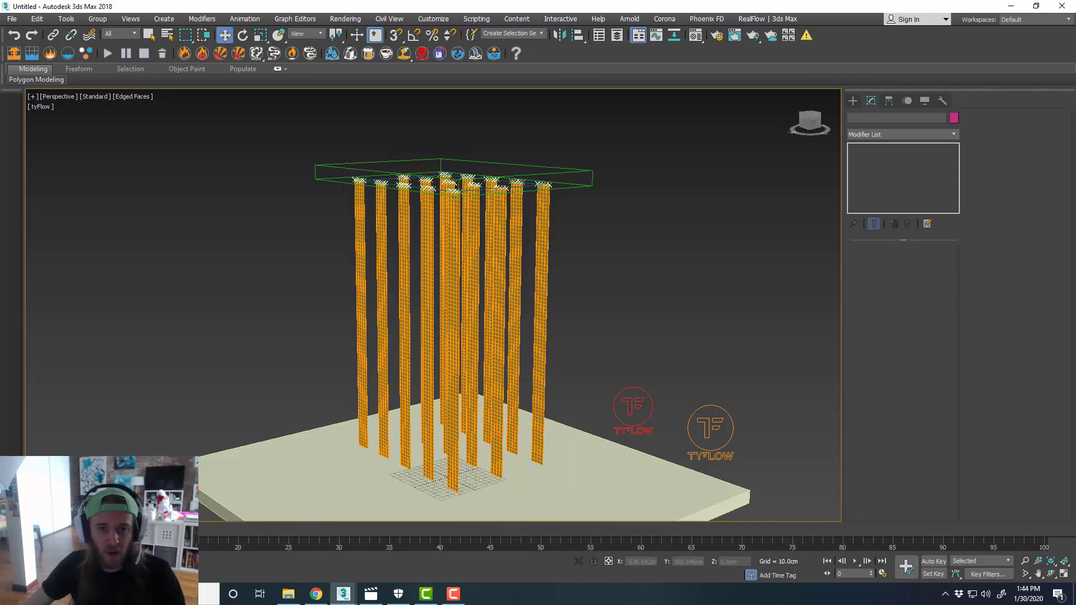
- Set the Particle Bind Solver steps of the strips' tyFlow to 100
click(466, 317)
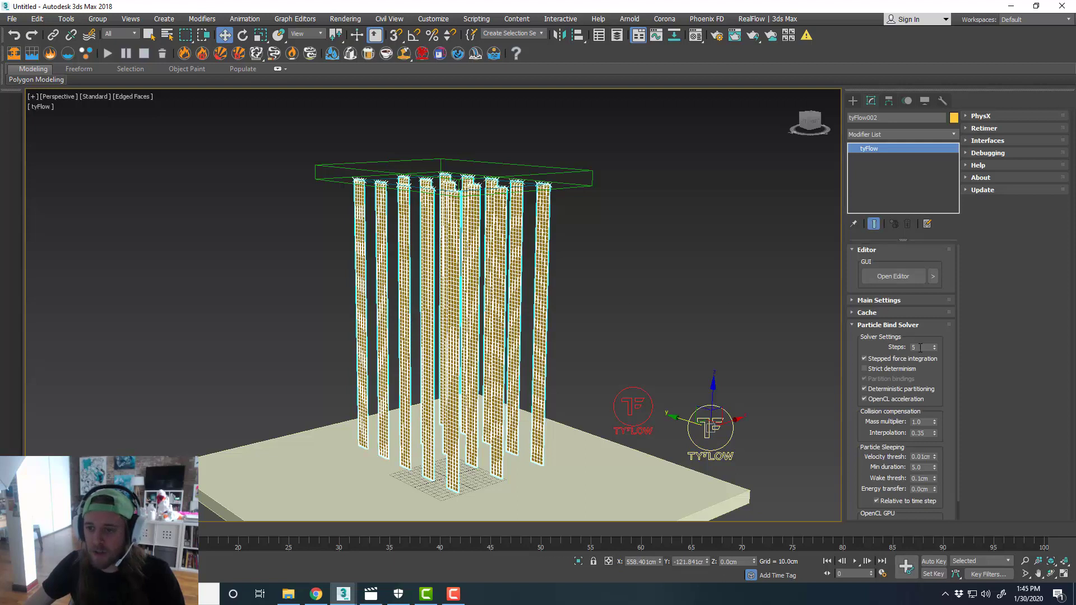
double_click(919, 348)
text(100)
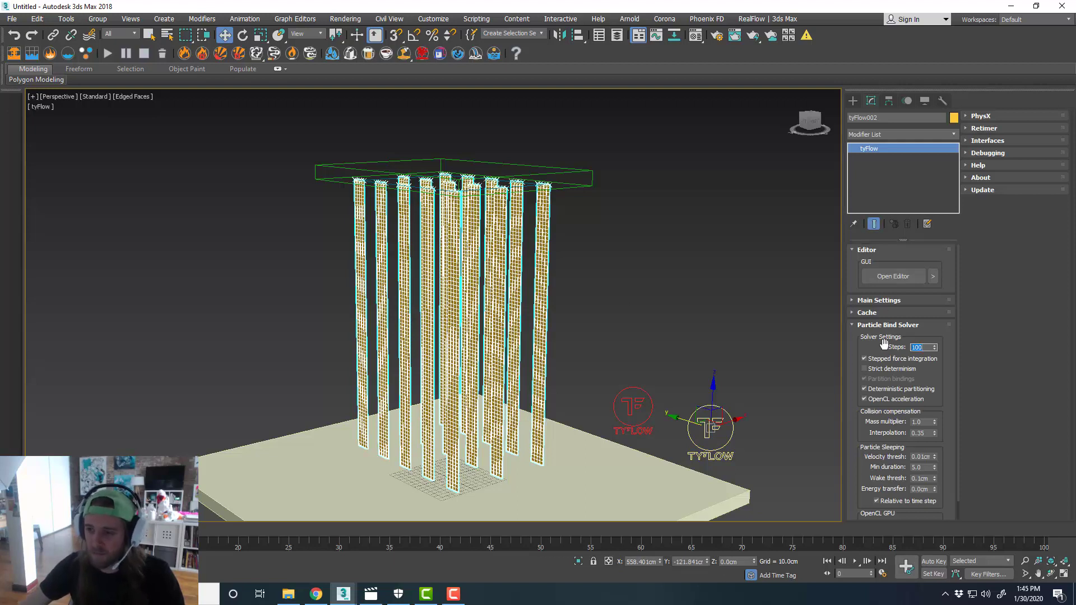
key(Return)
click(918, 325)
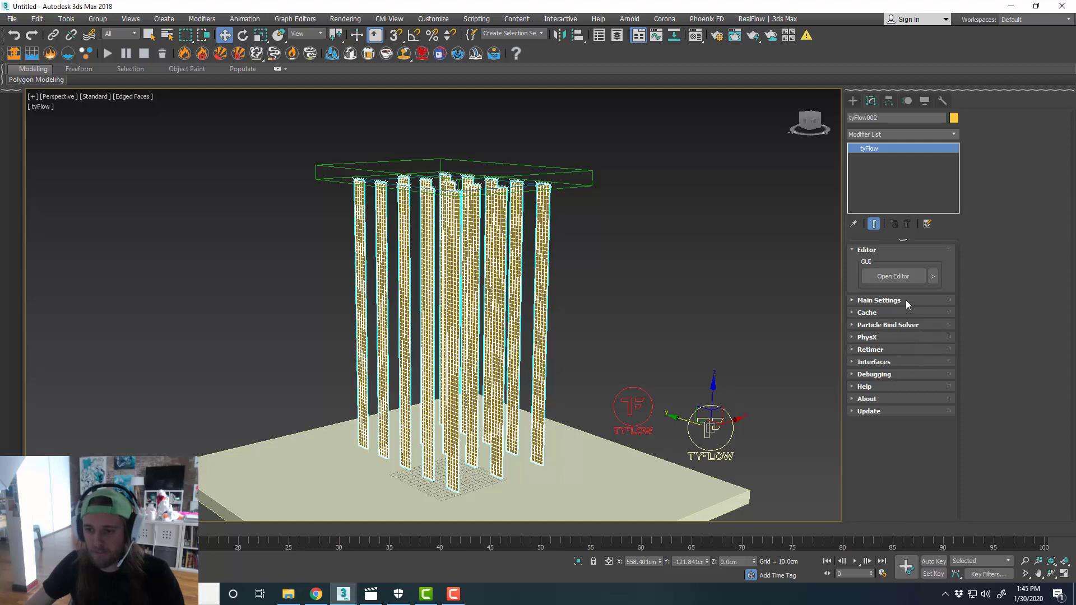
- Set the strips' tyFlow time step to 1/4 Frame in its main settings
click(905, 300)
click(906, 396)
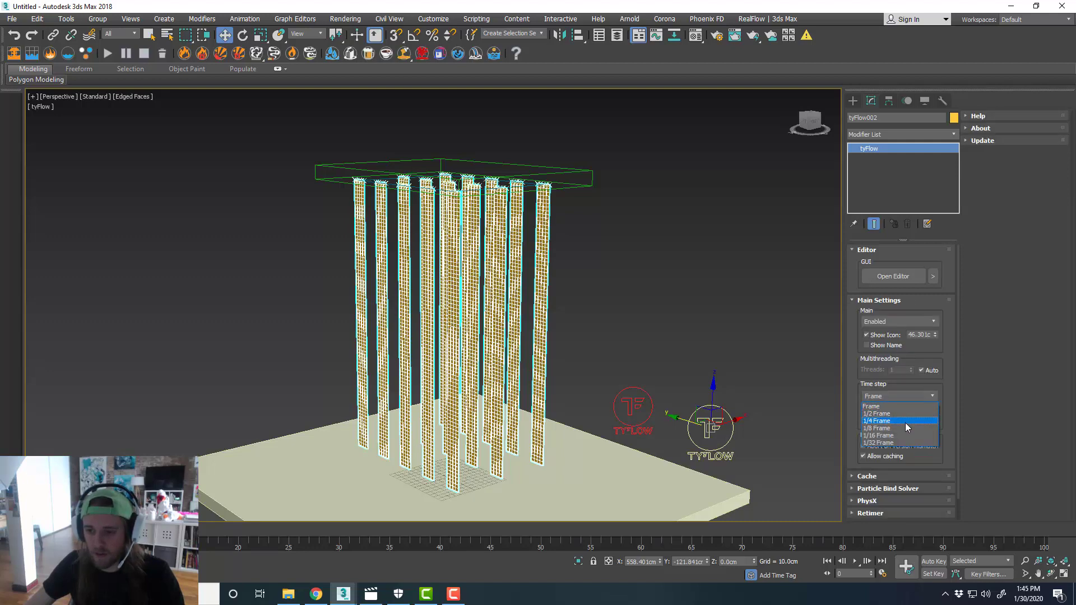
click(906, 421)
click(917, 301)
- Preview the strips with the new solver settings and rewind the timeline to frame 0
middle_drag(530, 307, 537, 296)
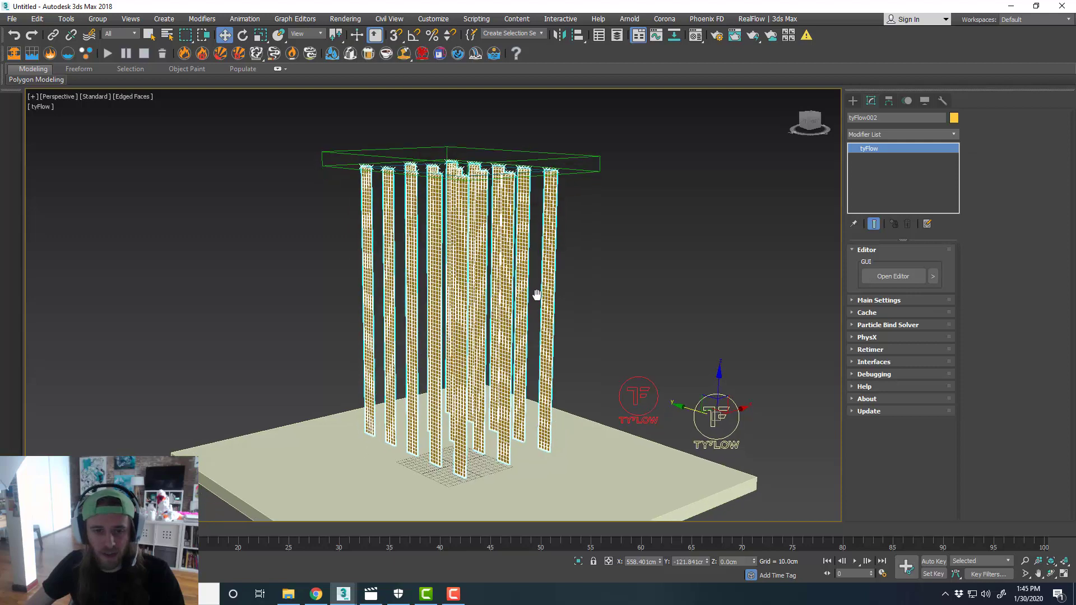
click(609, 283)
key(slash)
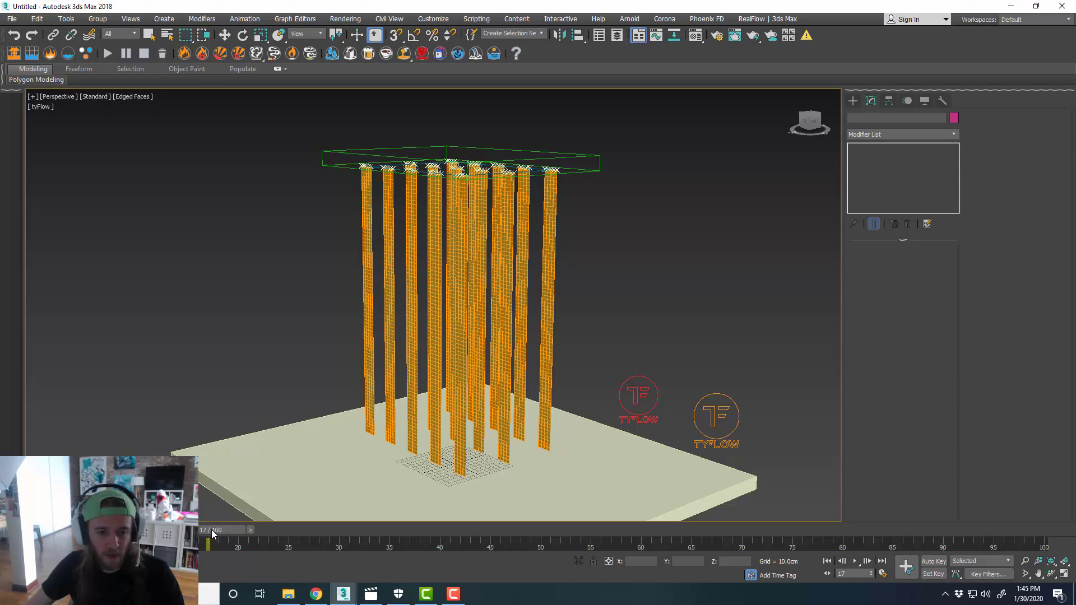
drag(207, 532, 137, 533)
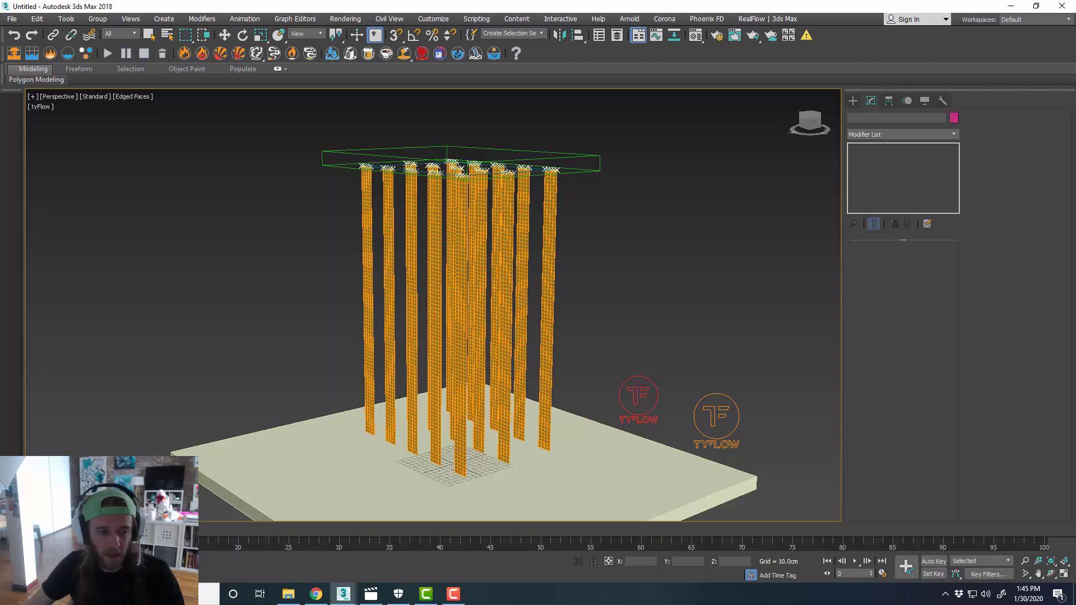
key(w)
middle_drag(525, 360, 584, 306)
click(853, 101)
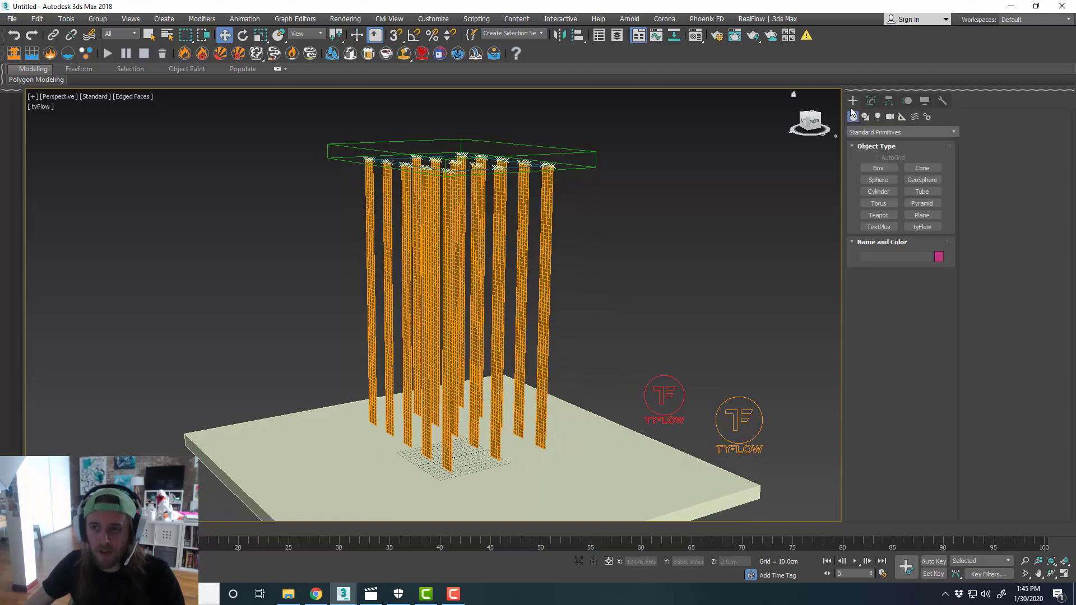
click(878, 180)
middle_drag(655, 211, 677, 213)
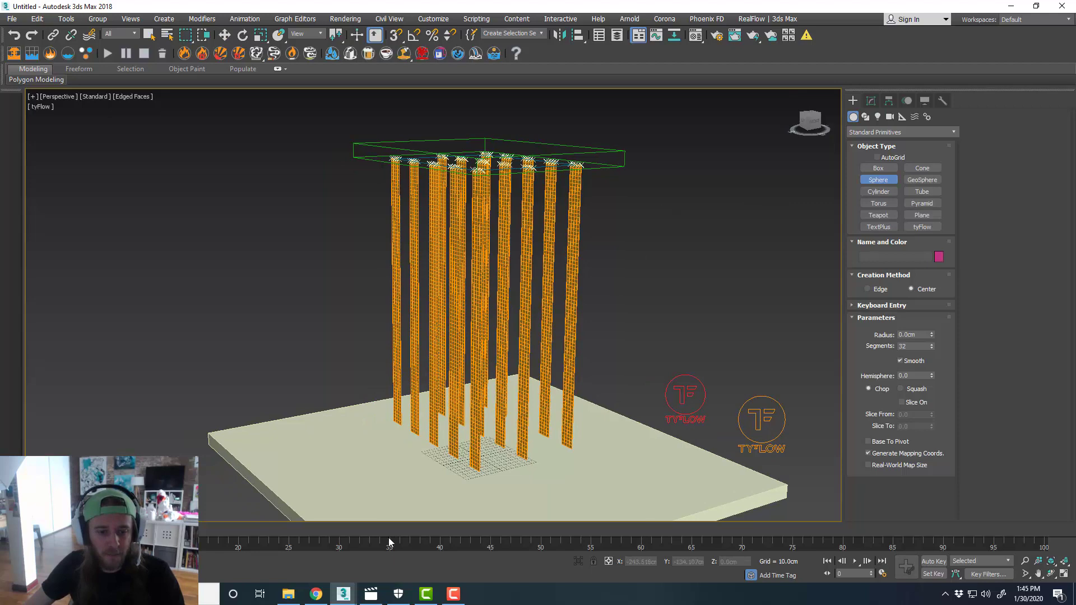
key(w)
- Switch to the ClothDance_01 video, examine how the sphere pushes through the strips, and return to 3ds Max
click(371, 594)
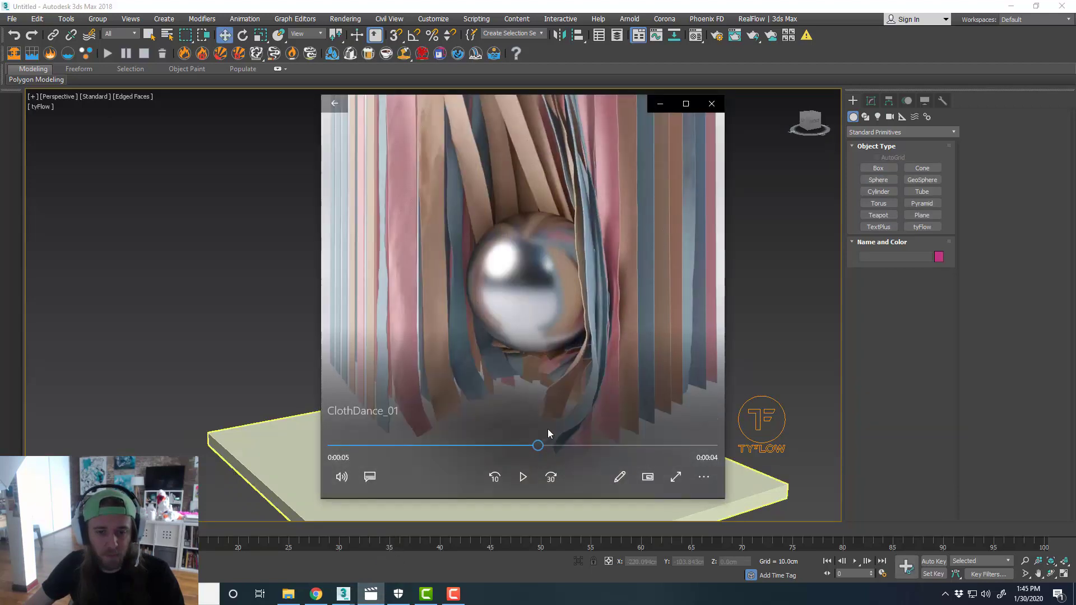
mouse_move(540, 447)
mouse_down()
mouse_move(500, 447)
mouse_move(549, 447)
mouse_move(531, 446)
mouse_up()
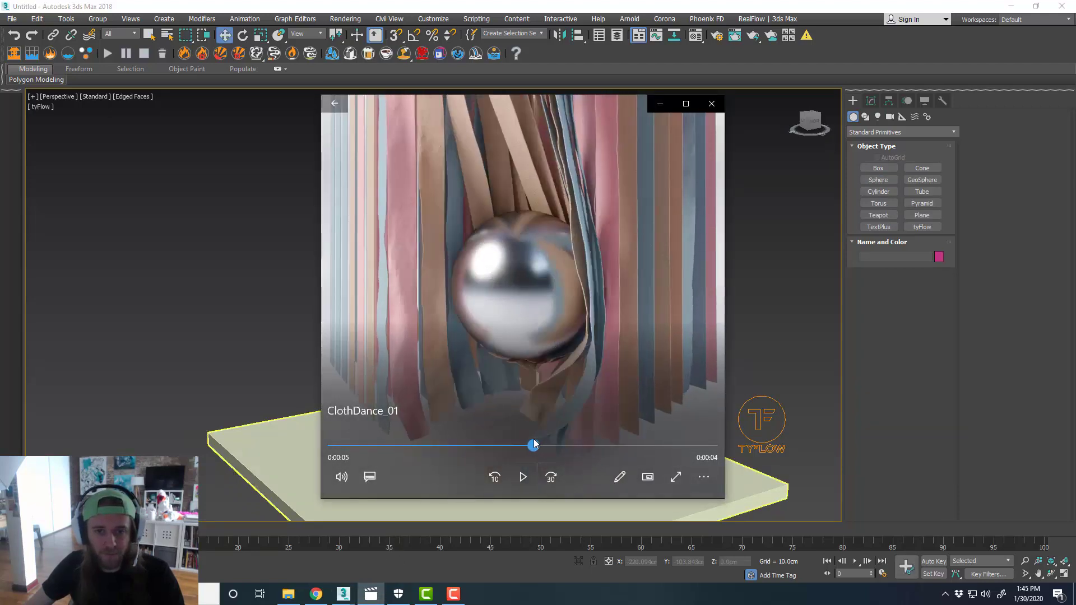
click(659, 103)
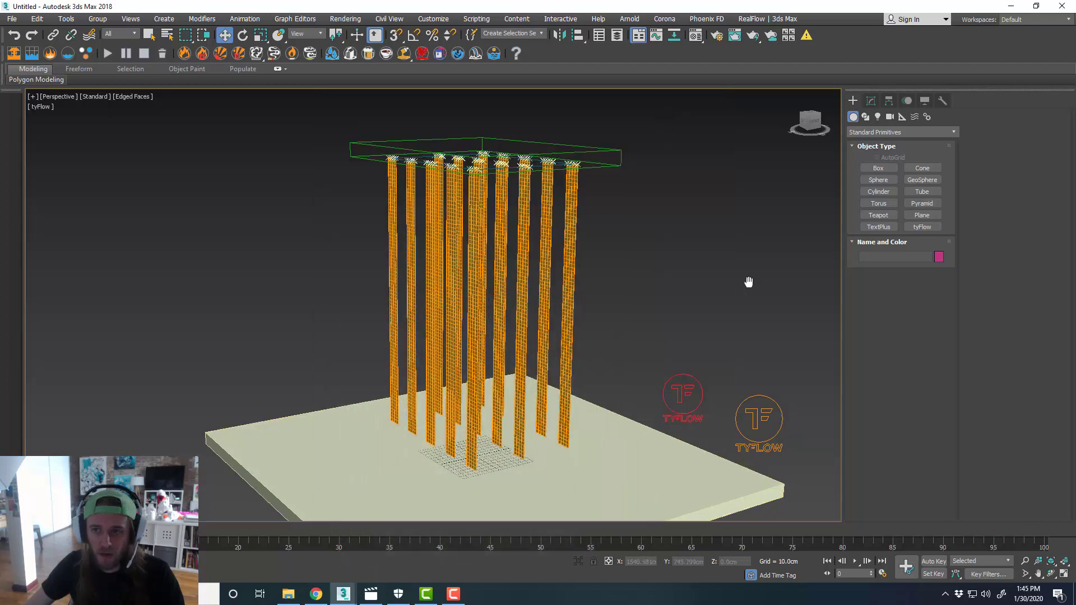
- Create a sphere with a radius of about 83 cm beside the strips in the Top view
click(874, 182)
middle_drag(587, 297, 607, 295)
key(alt+w)
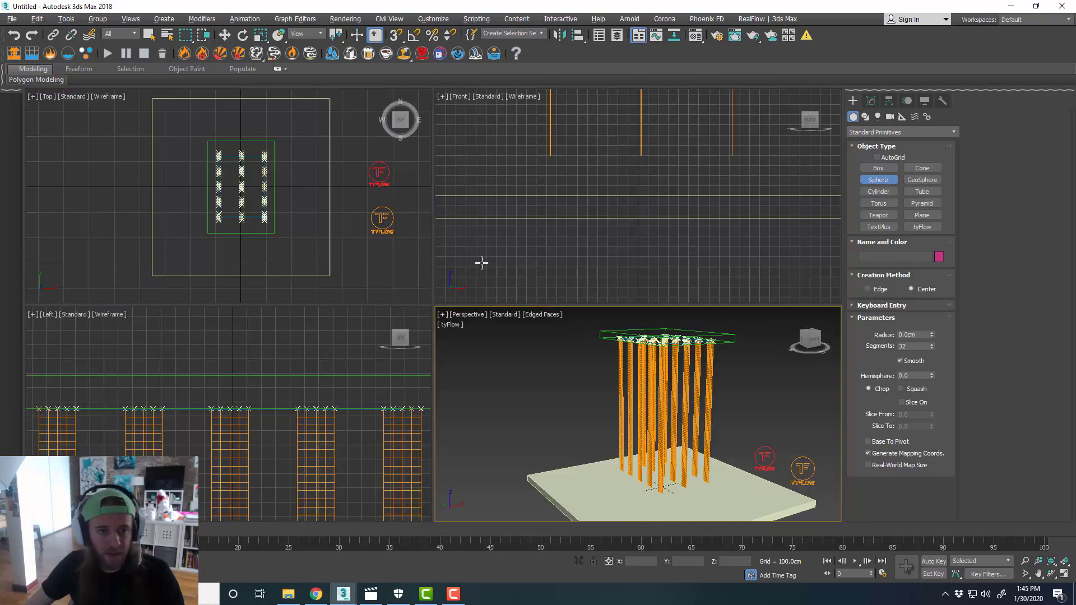
middle_click(302, 213)
key(alt+w)
drag(225, 294, 243, 255)
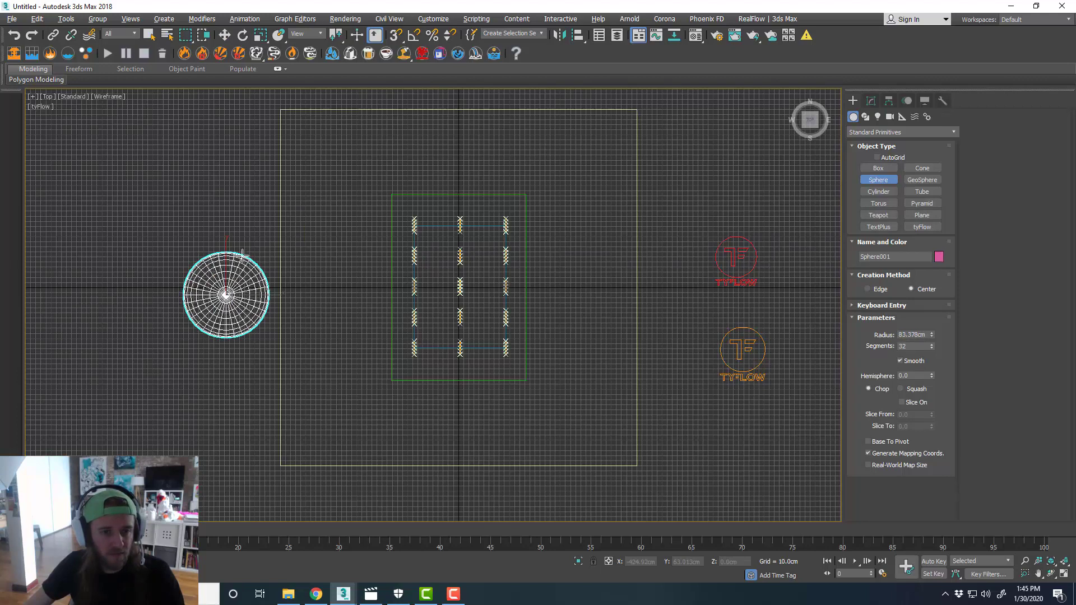
- Set the sphere's Y position to 0 and move it along X toward the strips, to about -244 cm
key(w)
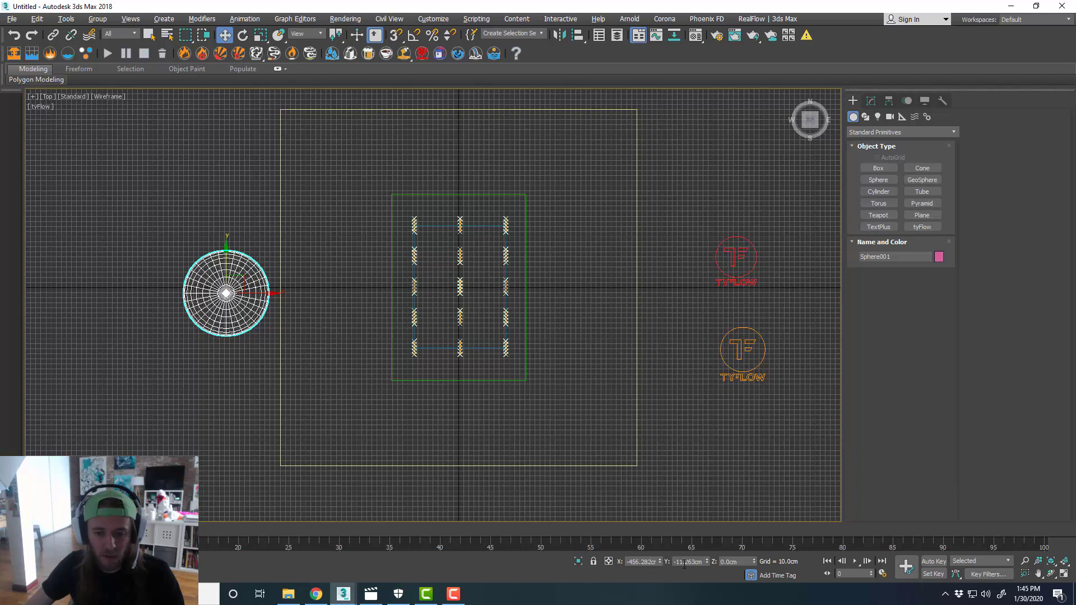
right_click(708, 564)
middle_drag(312, 331, 323, 335)
drag(264, 292, 372, 294)
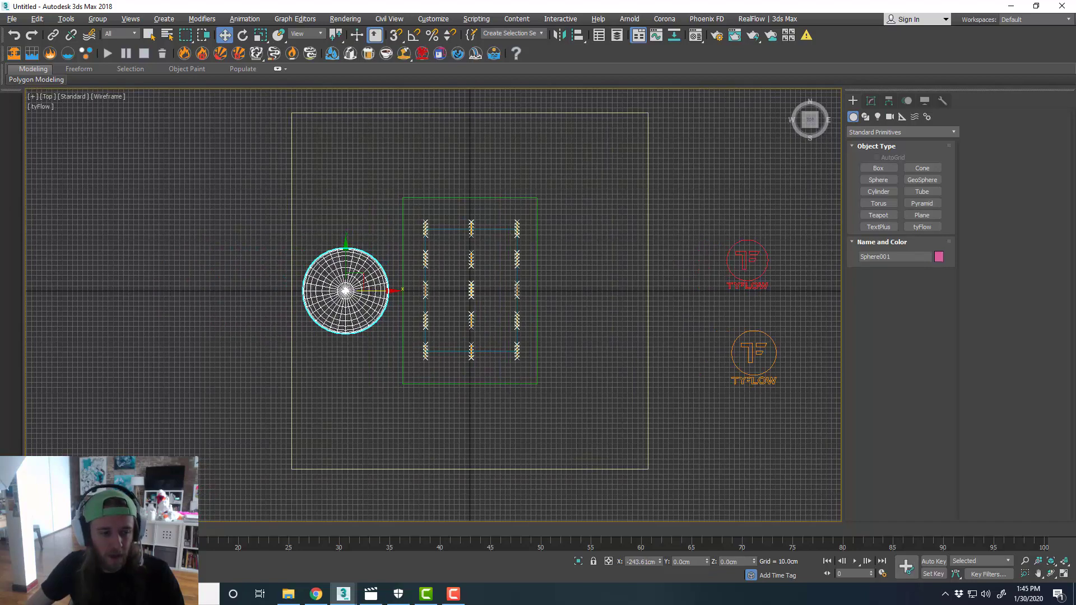
- Auto-key the sphere at frame 60 to the strips' opposite side, X about 276 cm, and return to frame 0
key(/)
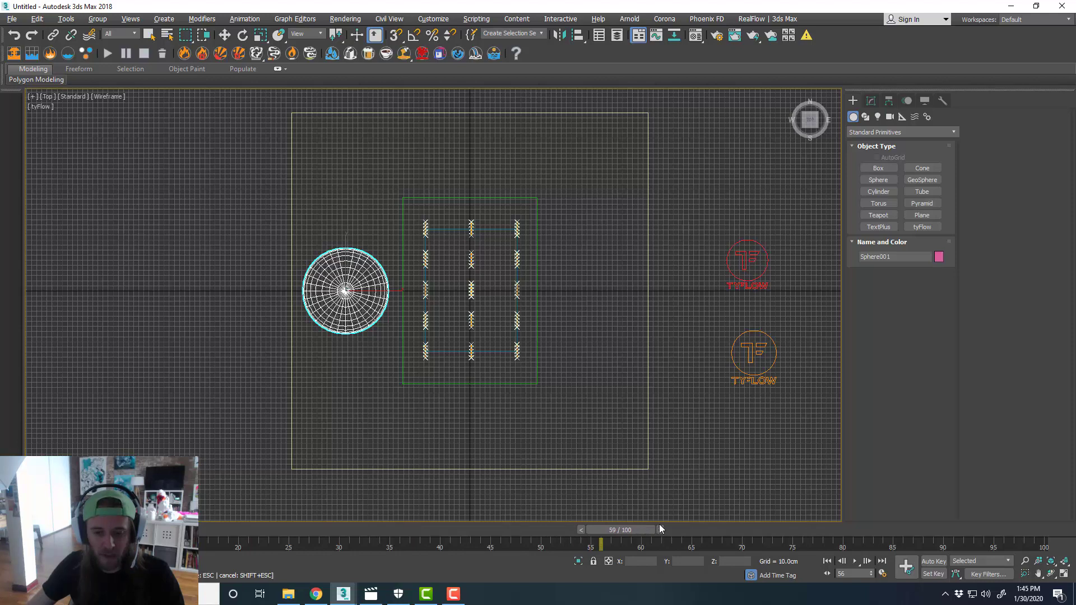
key(w)
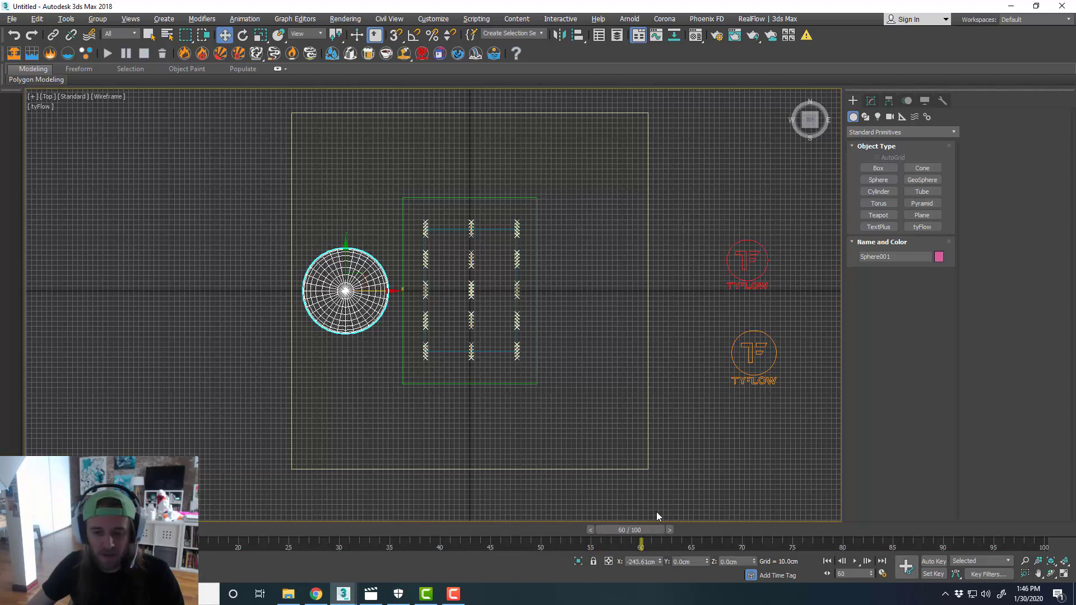
click(931, 561)
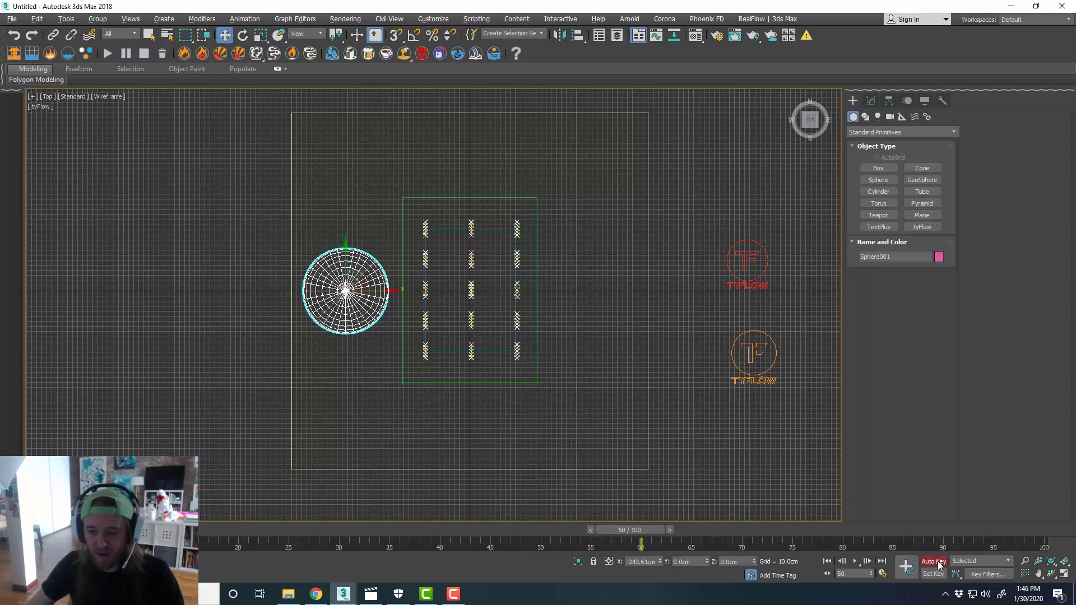
drag(374, 295, 639, 308)
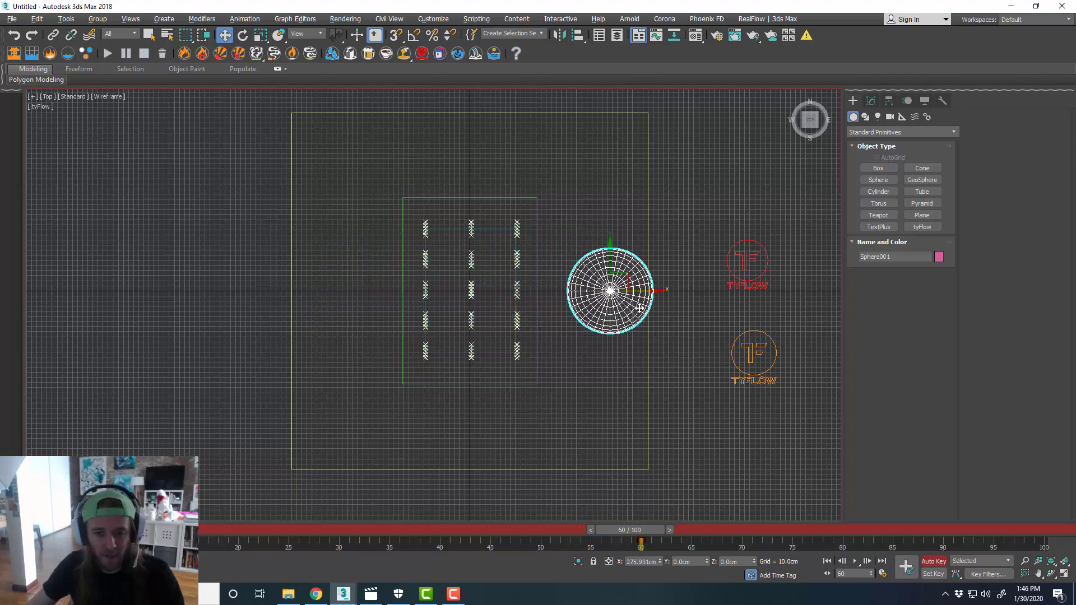
click(933, 561)
drag(629, 529, 216, 529)
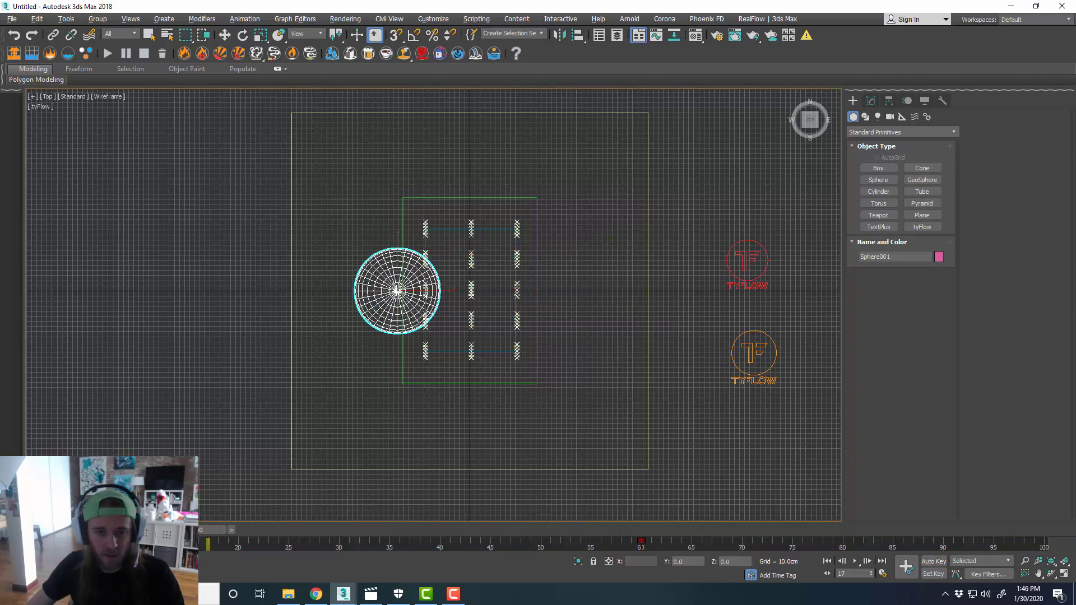
key(w)
- Raise the sphere to mid-strip height in the Perspective view, Z about 168 cm
key(alt+w)
right_click(607, 408)
key(alt+w)
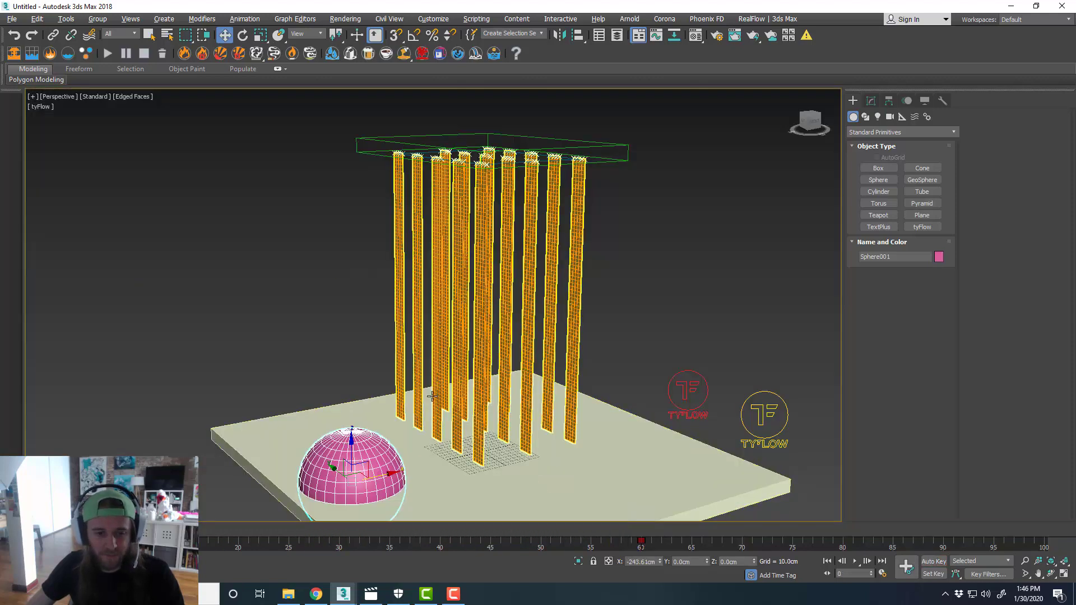
middle_drag(432, 396, 413, 396)
drag(341, 442, 338, 340)
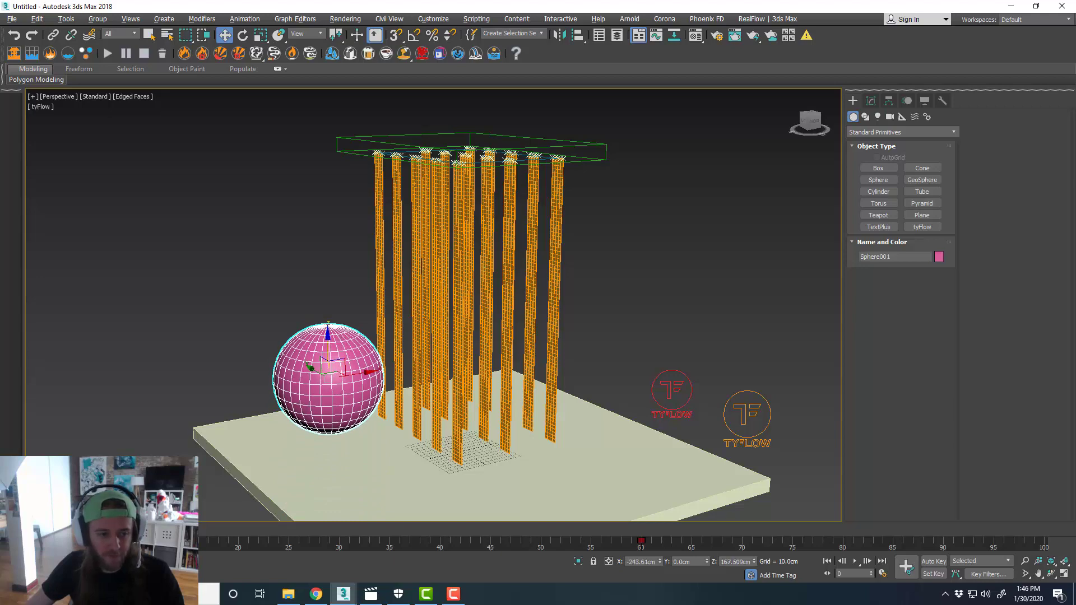
- Preview the sphere's animated path through the strips and return to frame 0
key(/)
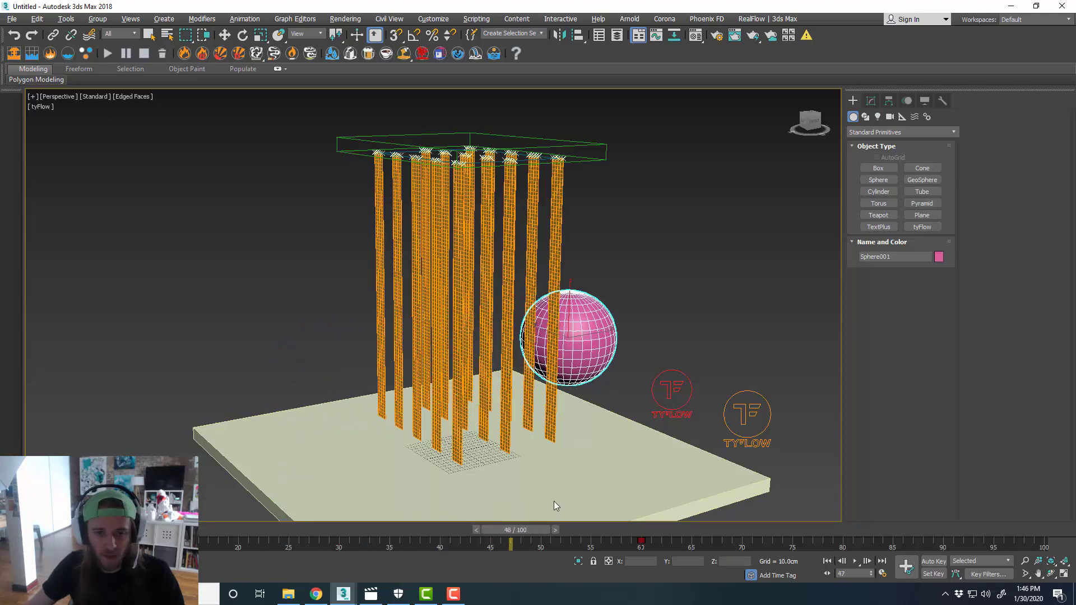
drag(554, 501, 34, 512)
middle_drag(506, 355, 502, 340)
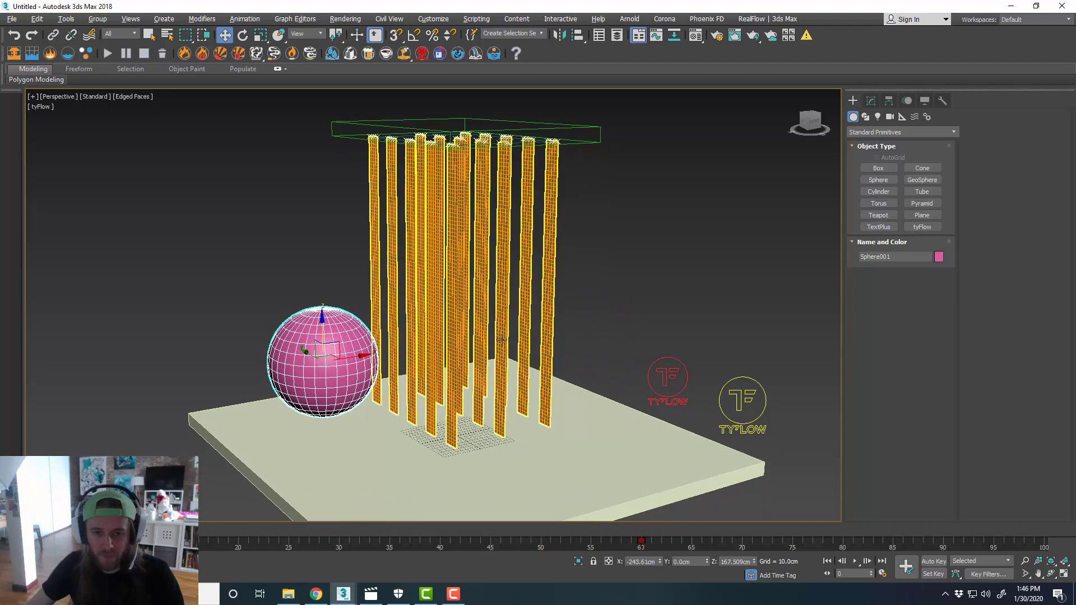
- Add a Collision operator below Surface Test in Event_001 with the sphere as collider and an absolute radius of 1.0 cm
drag(1075, 63, 683, 45)
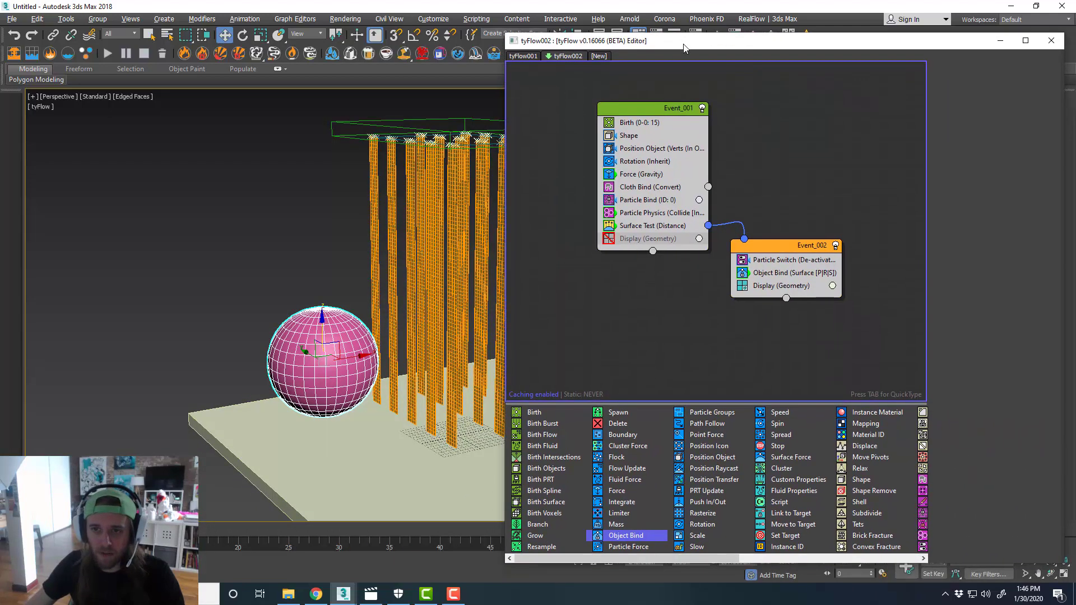
middle_drag(364, 220, 253, 216)
scroll(667, 474, down, 3)
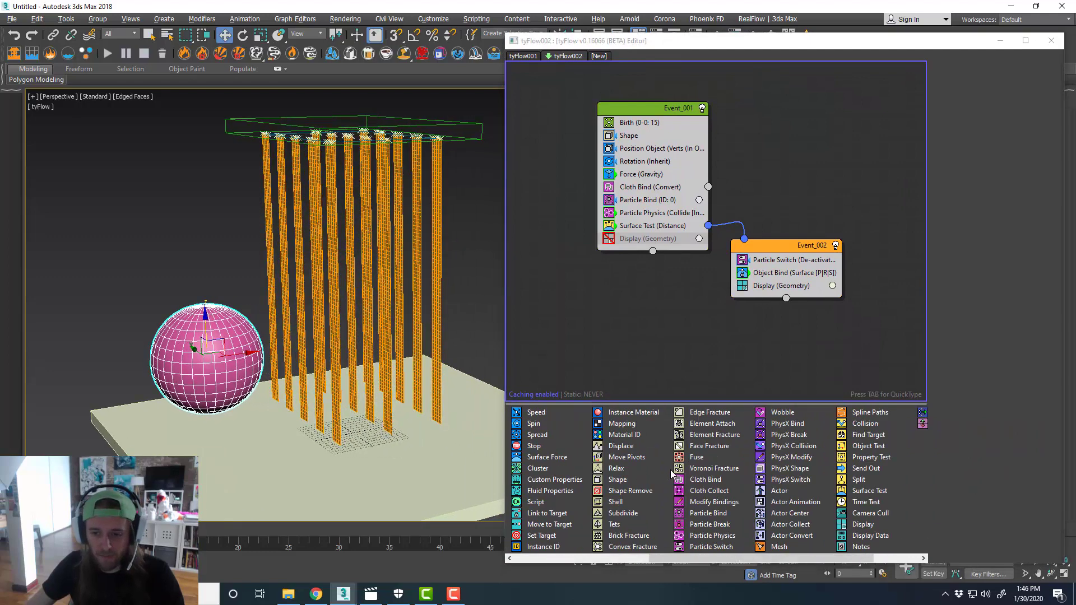
drag(866, 425, 666, 241)
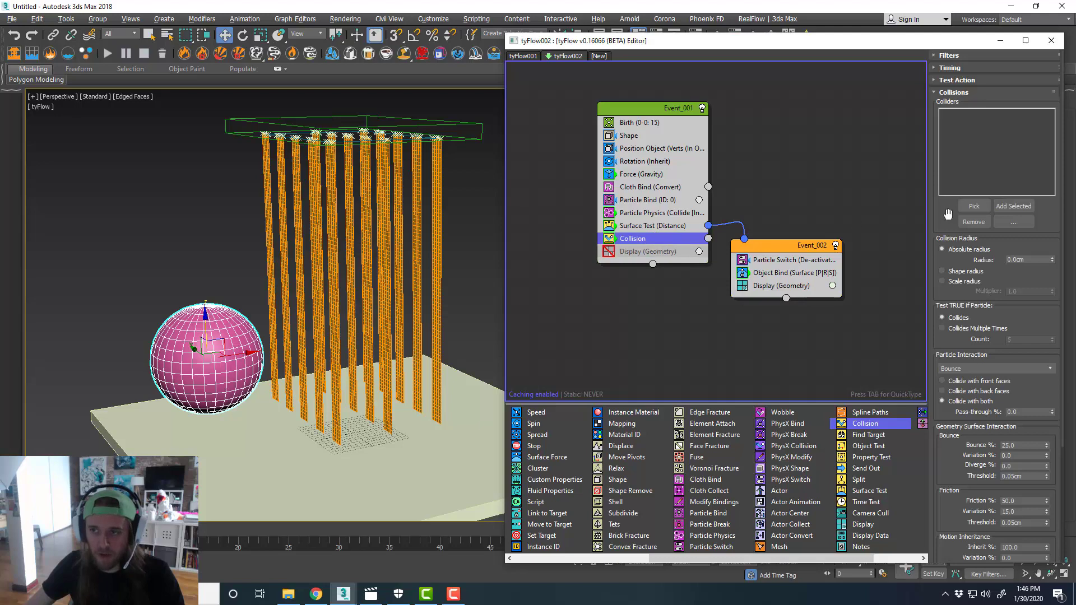
click(1012, 207)
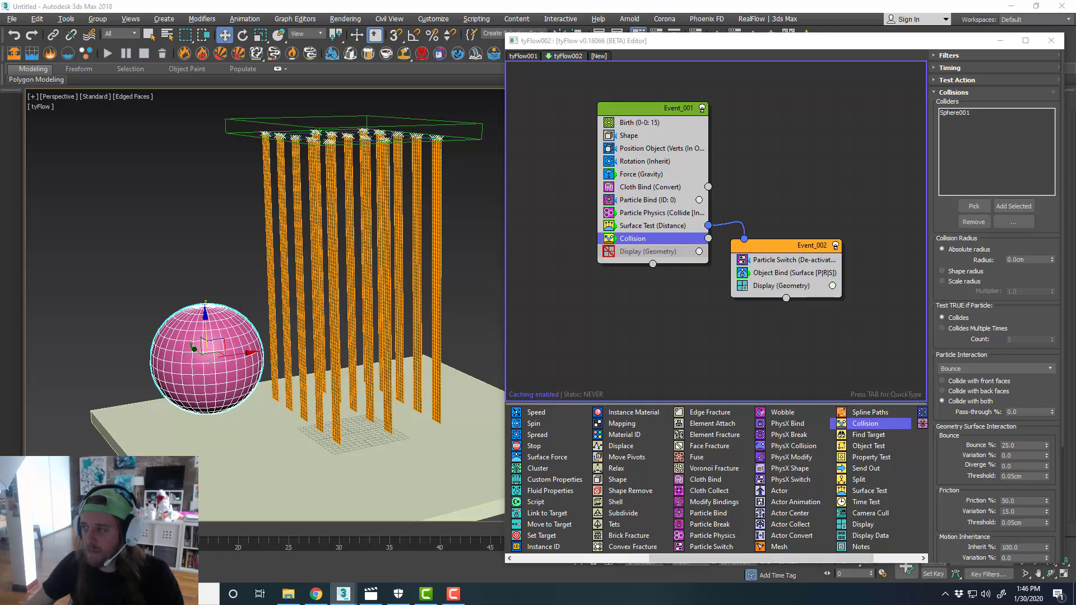
click(991, 261)
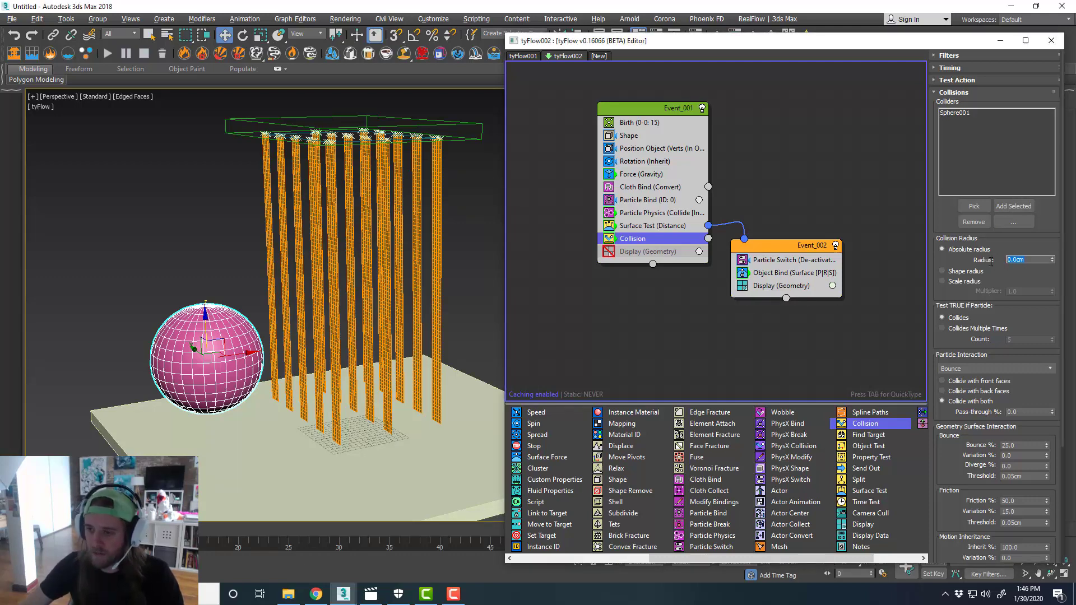
text(1)
key(Return)
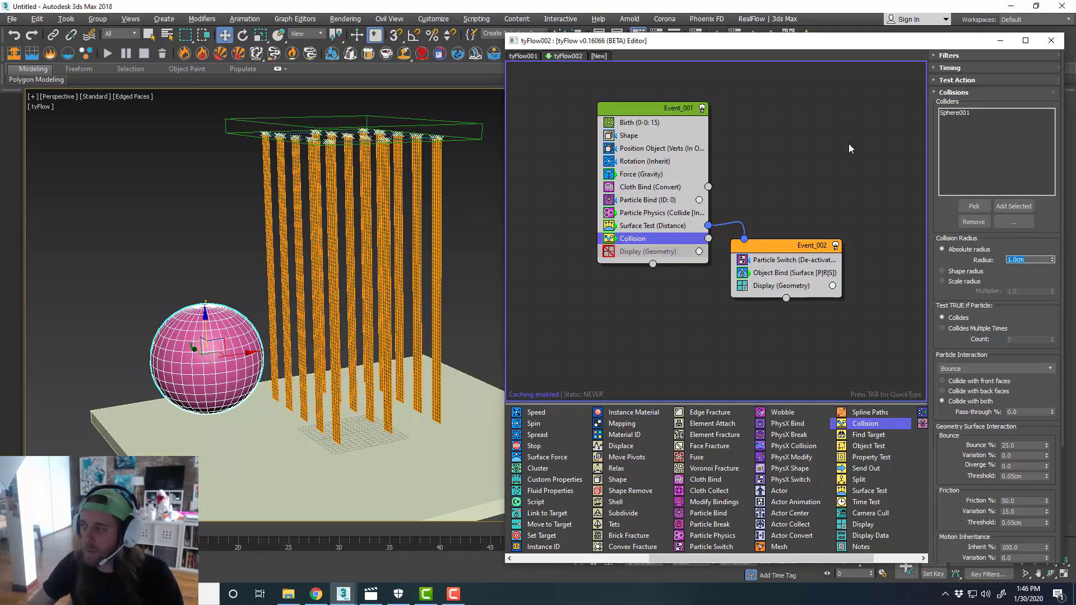
- Uncover the viewport and play the simulation of the sphere colliding with the strips
drag(800, 40, 1075, 45)
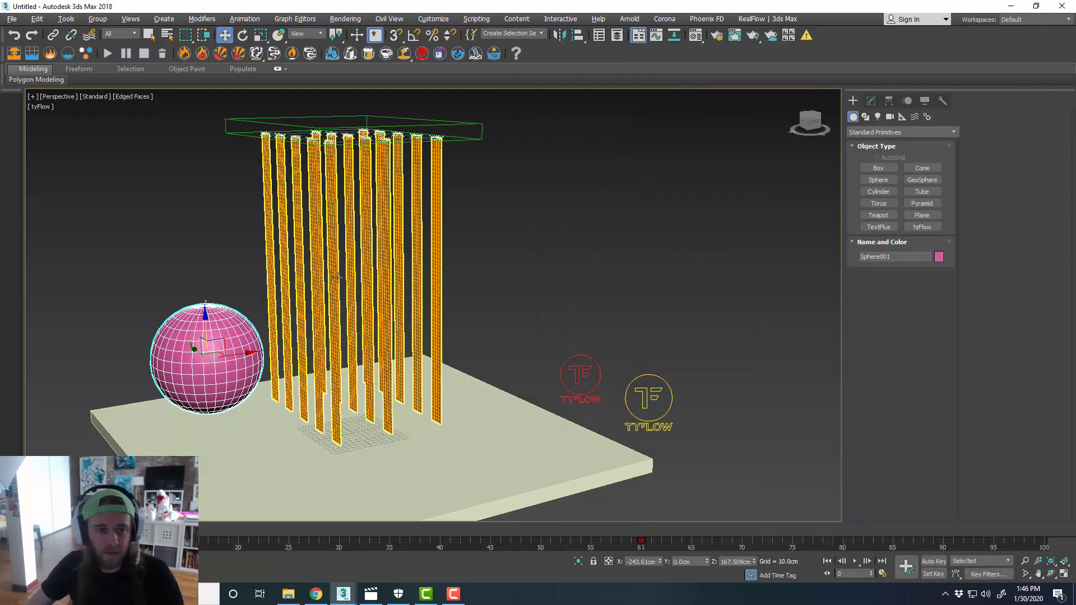
middle_drag(337, 277, 401, 274)
key(slash)
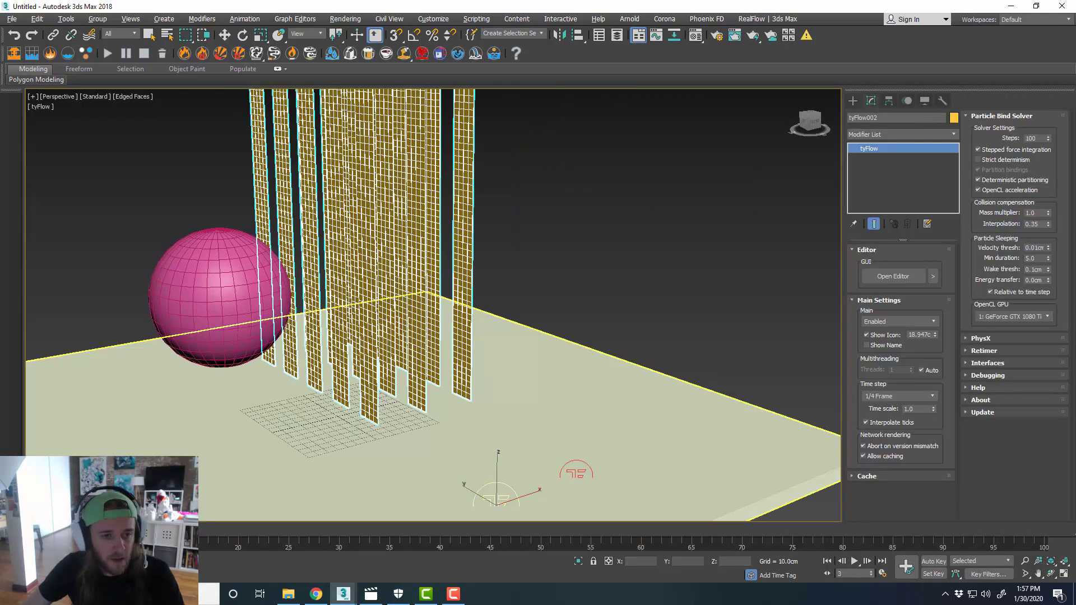
drag(207, 522, 11, 538)
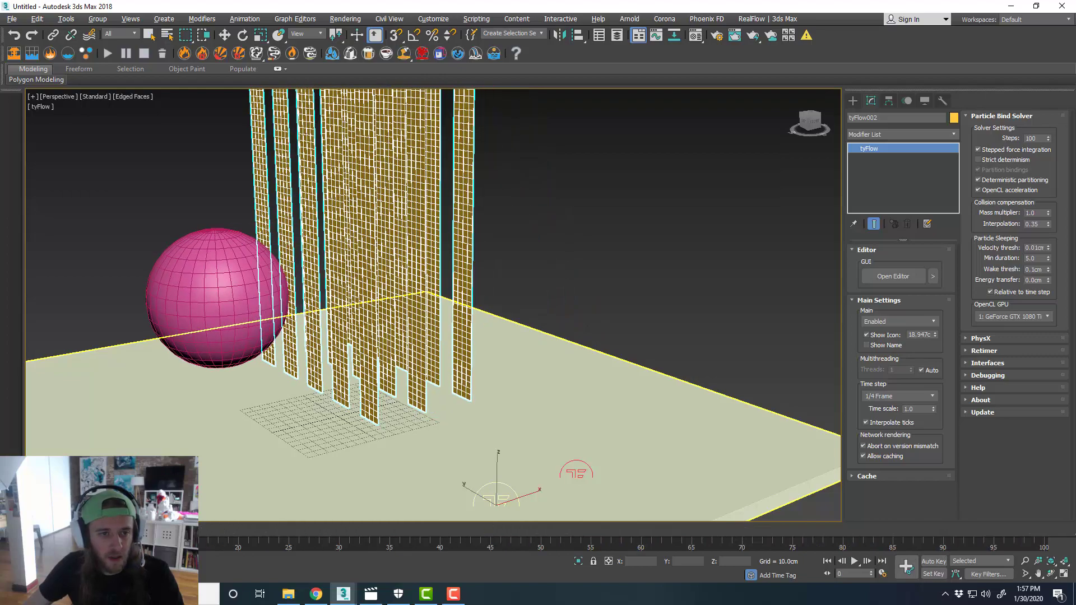
- Play the collision up to frame 54, inspect how the strips deform around the sphere, and return to frame 0
key(w)
click(855, 561)
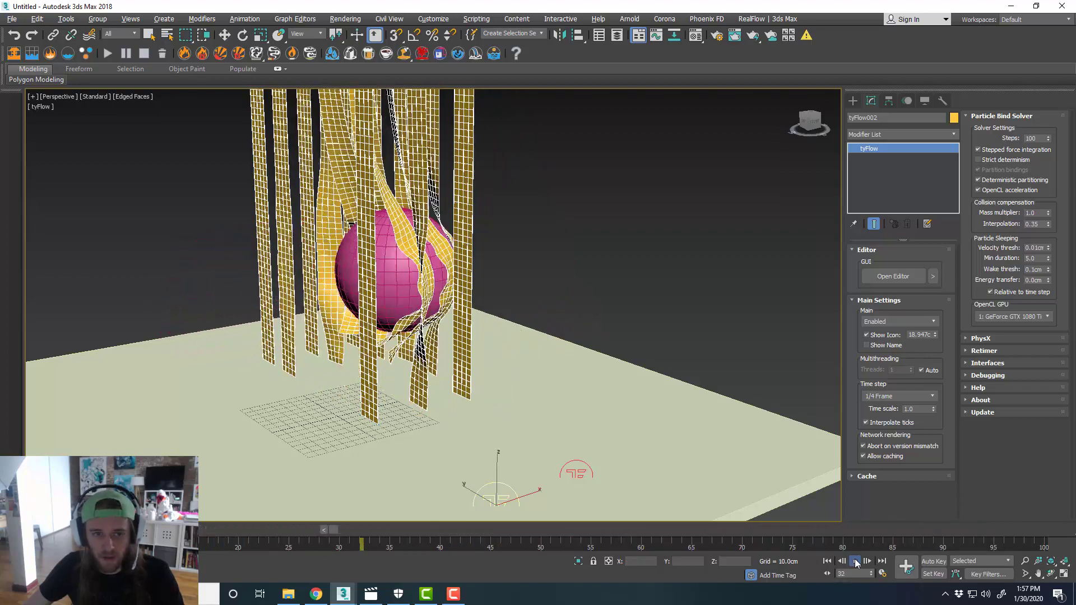
click(855, 561)
scroll(392, 303, up, 3)
scroll(392, 304, down, 3)
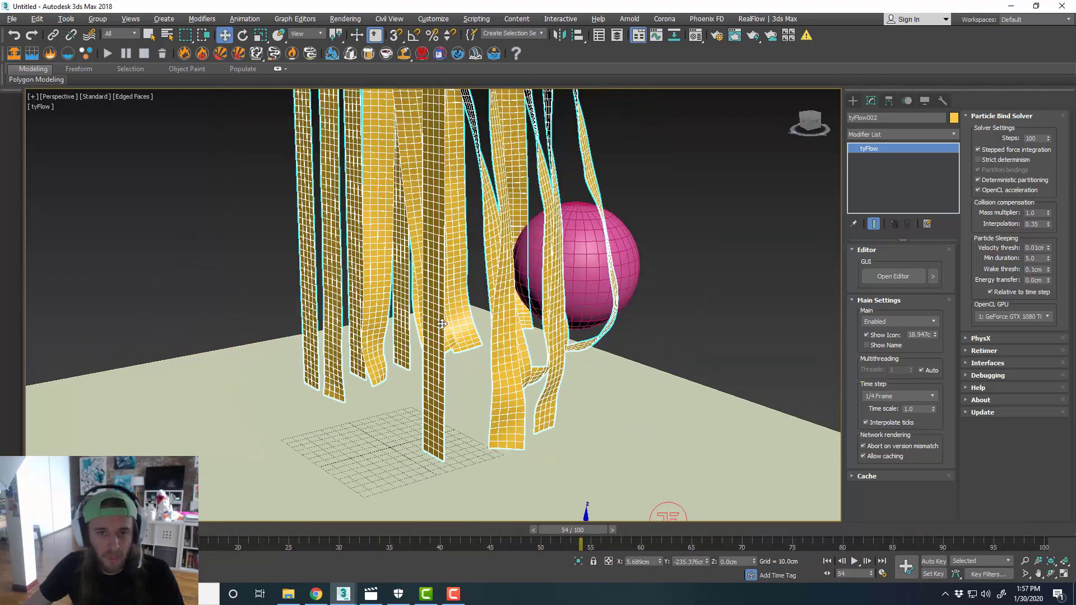
middle_drag(392, 303, 420, 322)
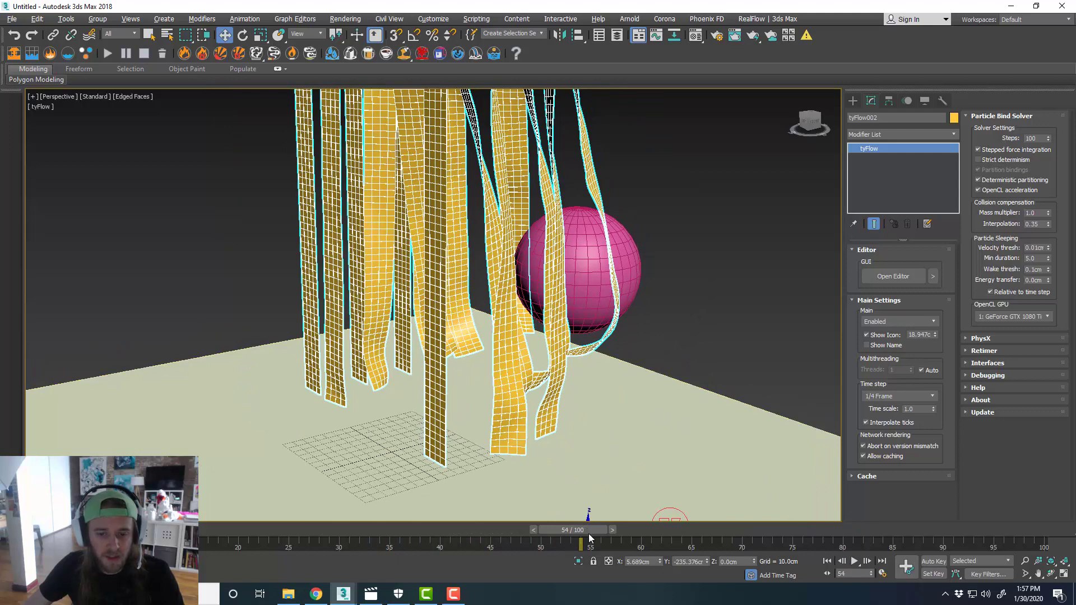
drag(588, 534, 73, 534)
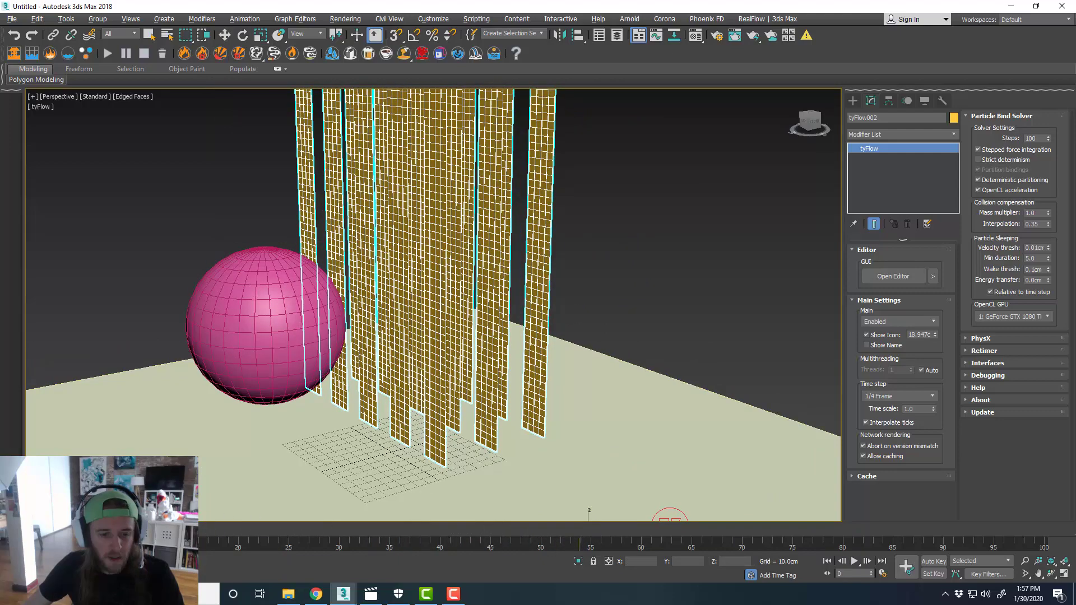
- Compare the strips' motion by playing the ClothDance_01 reference video and replaying the simulation up to about frame 69
click(371, 594)
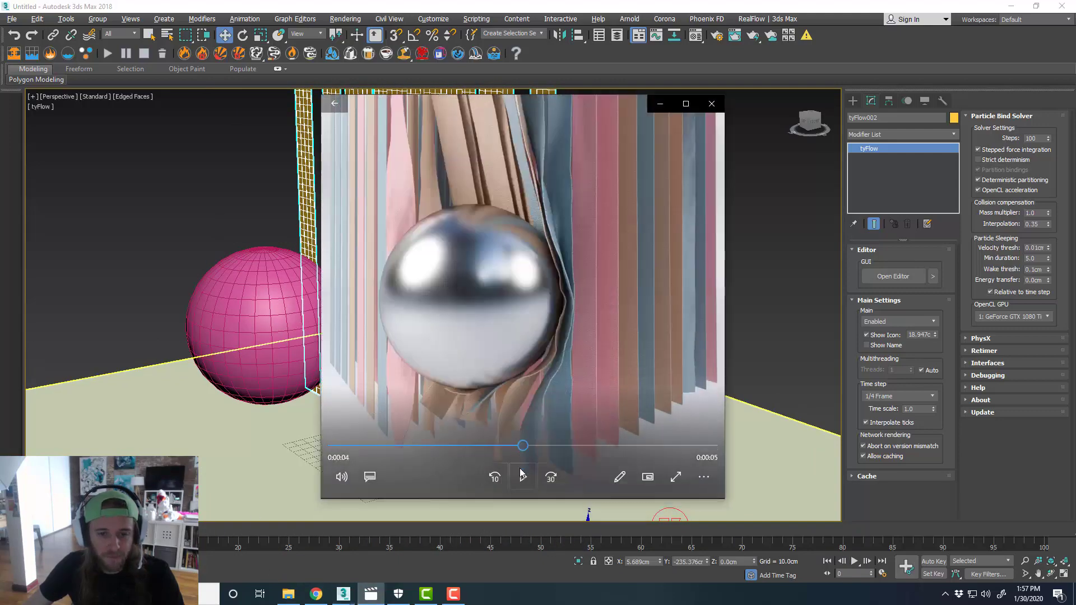
click(522, 477)
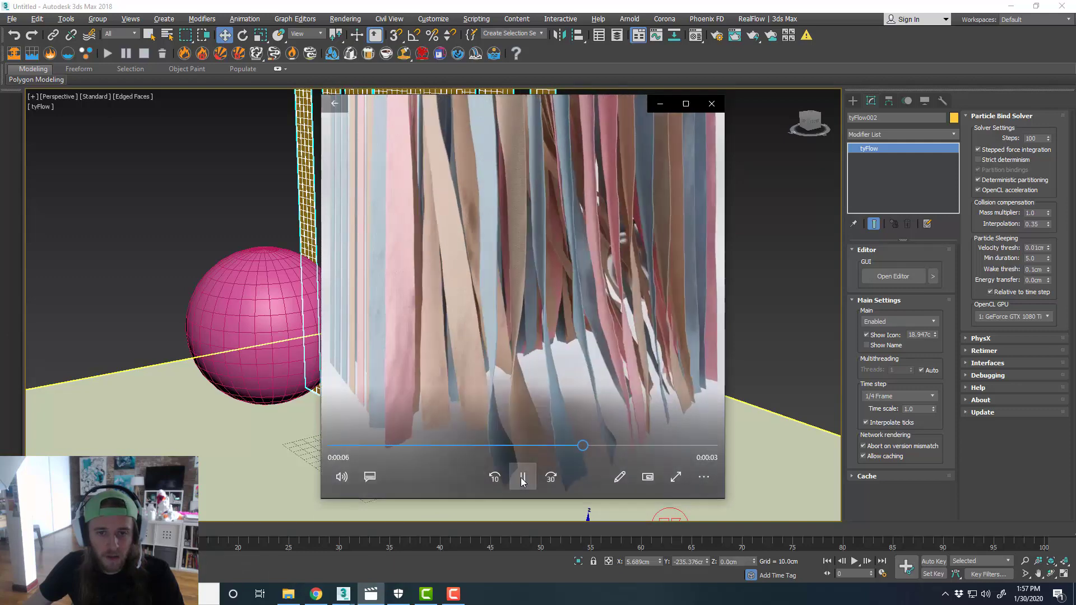
click(522, 478)
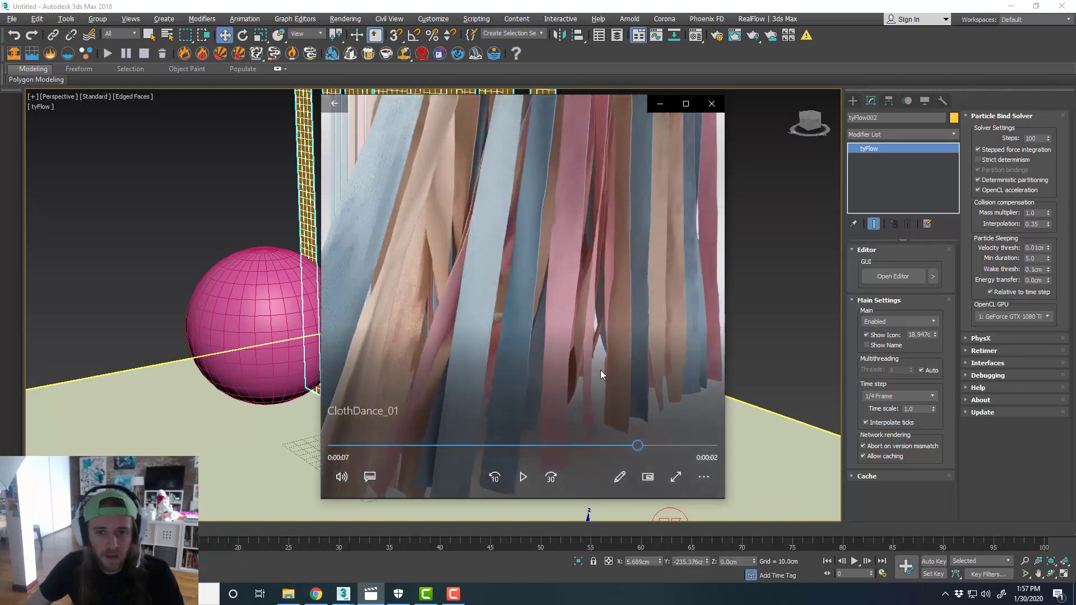
click(660, 105)
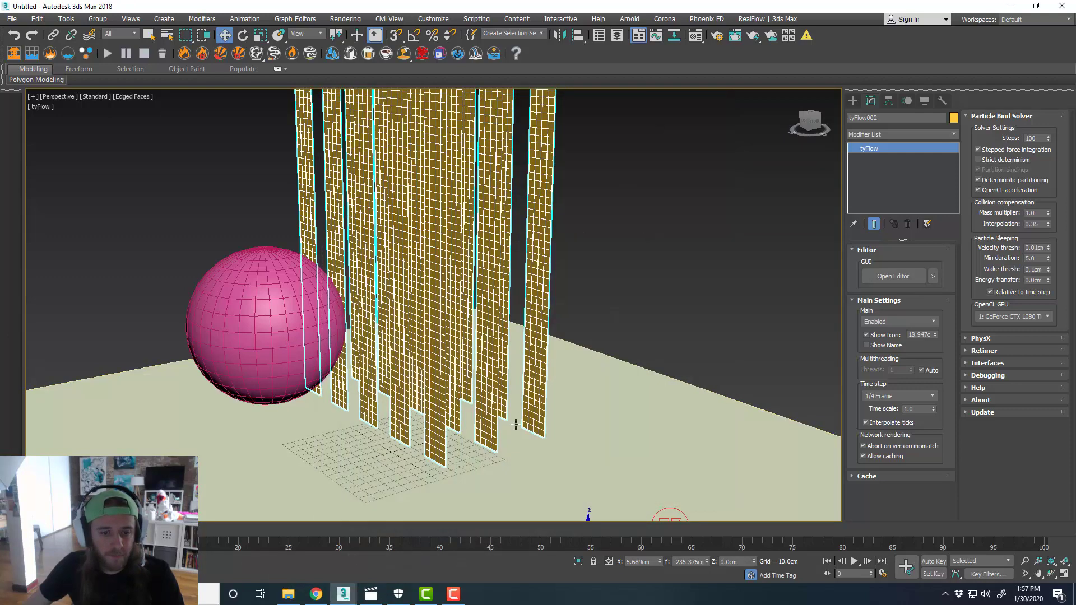
click(853, 561)
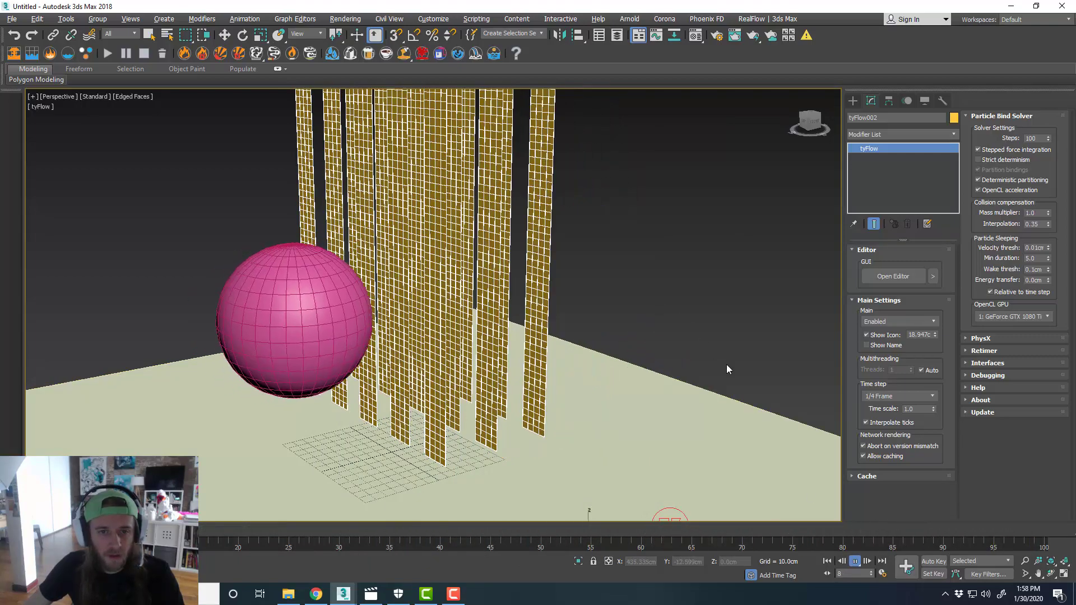
click(856, 562)
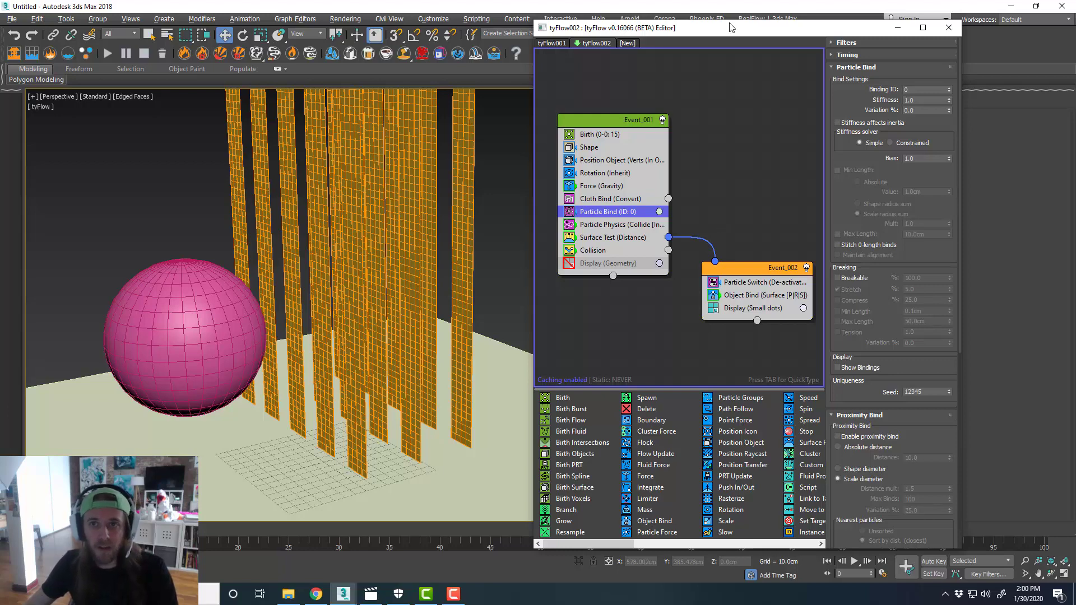
drag(732, 27, 709, 23)
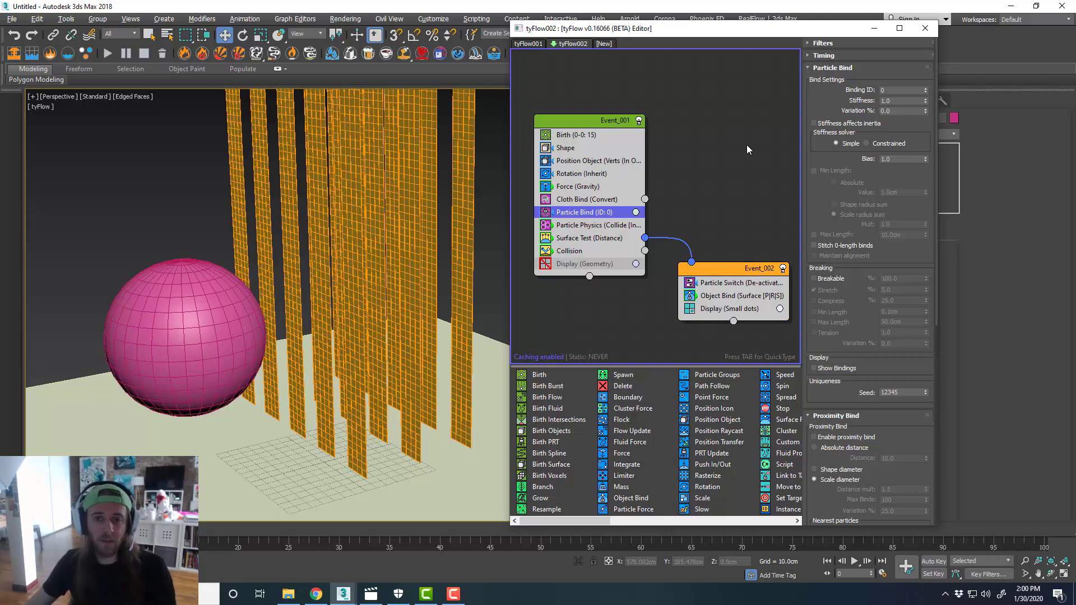
drag(728, 33, 708, 38)
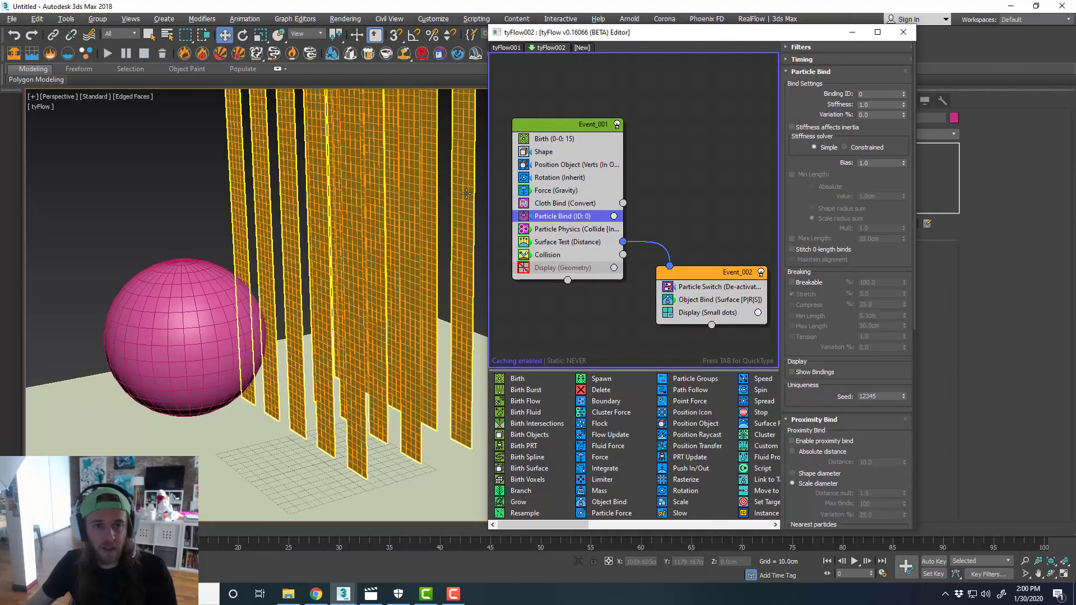
drag(705, 40, 631, 50)
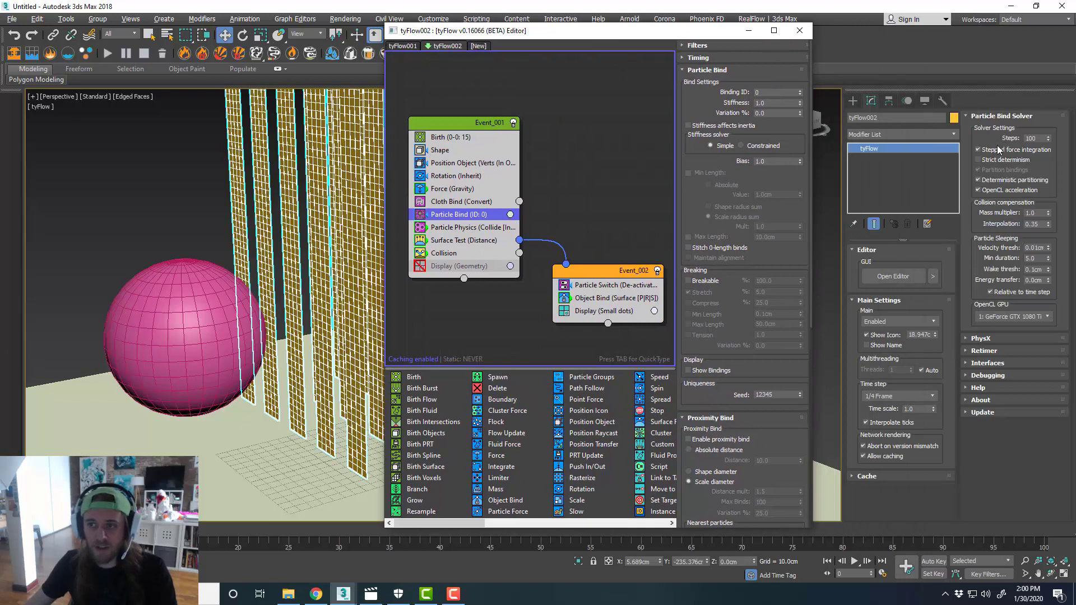
drag(621, 38, 728, 44)
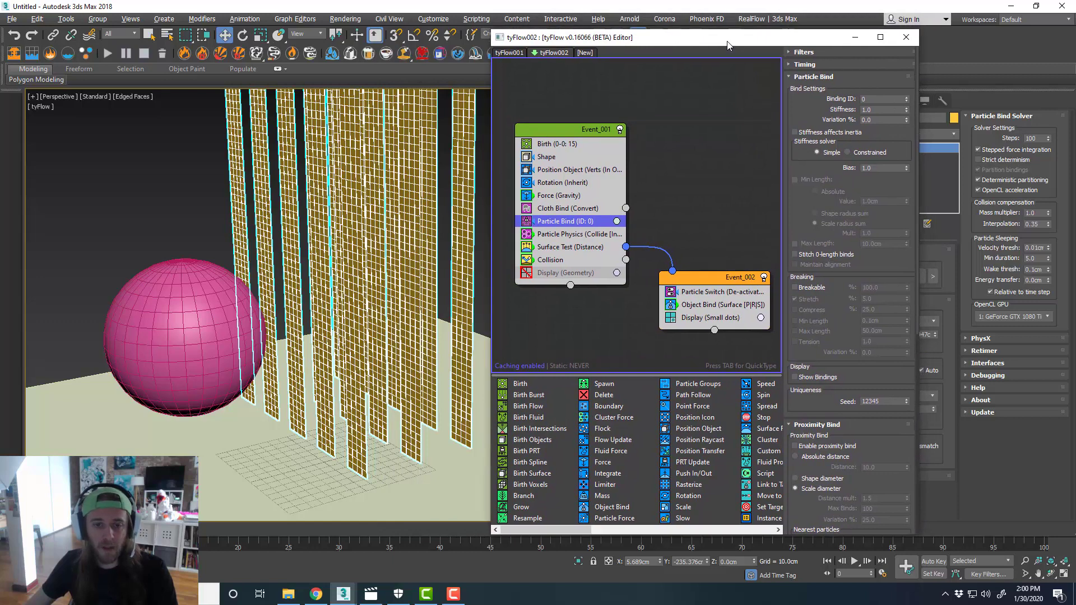